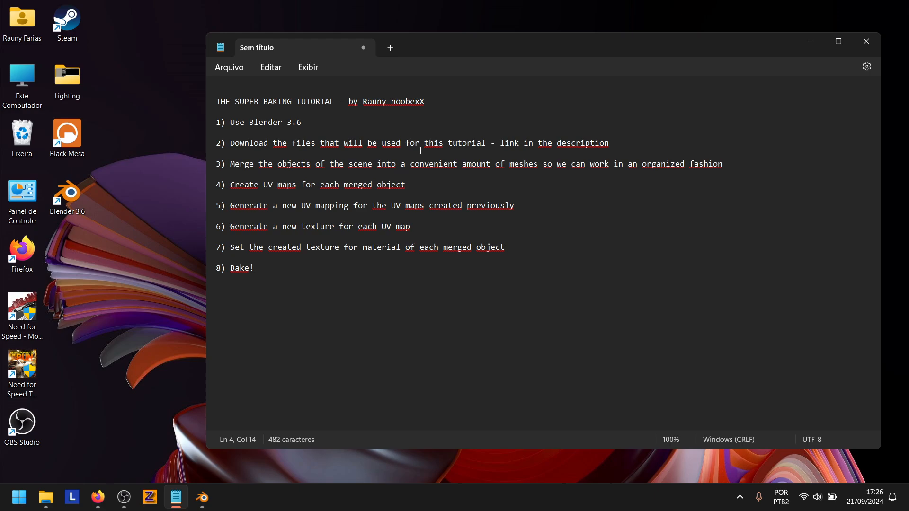
Review the baking tutorial notes and the Lighting.zip archive on Google Drive, and switch to Blender.
{"action": "left_click_drag", "start_coordinate": [634, 50], "coordinate": [601, 23]}
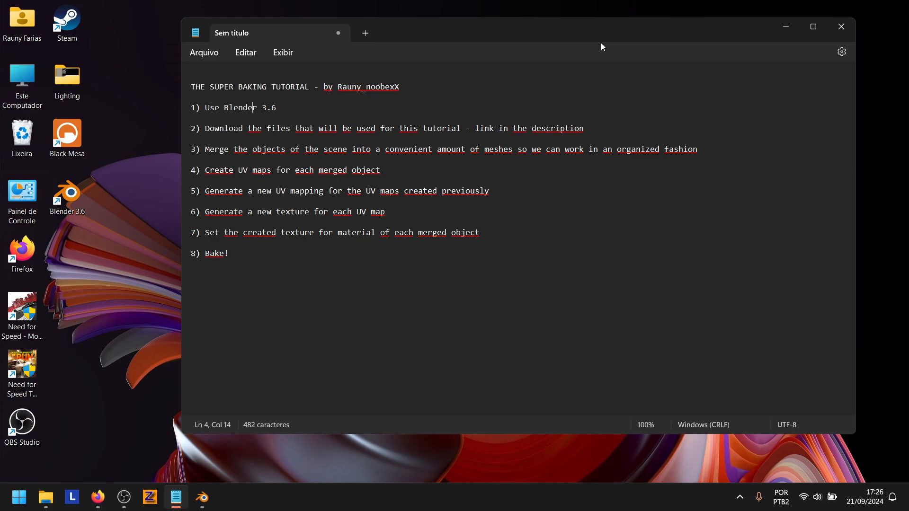
{"action": "left_click", "coordinate": [97, 497]}
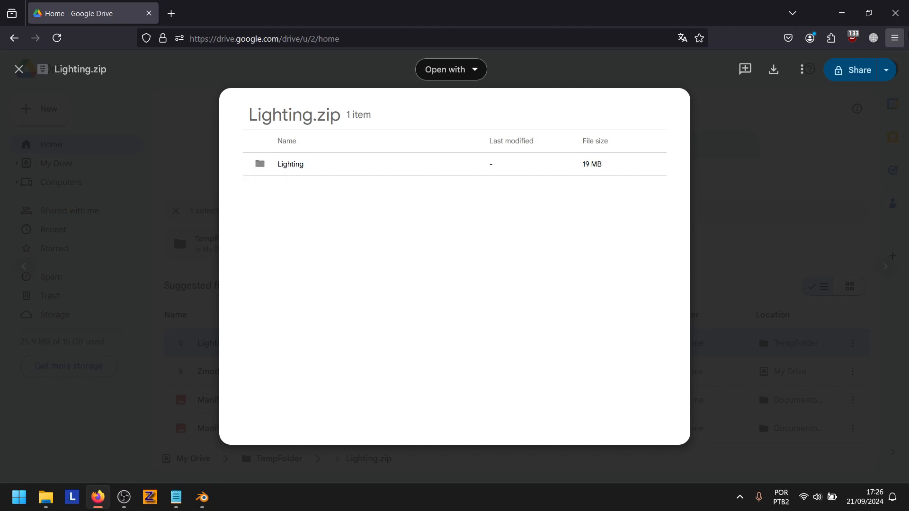
{"action": "left_click", "coordinate": [841, 13]}
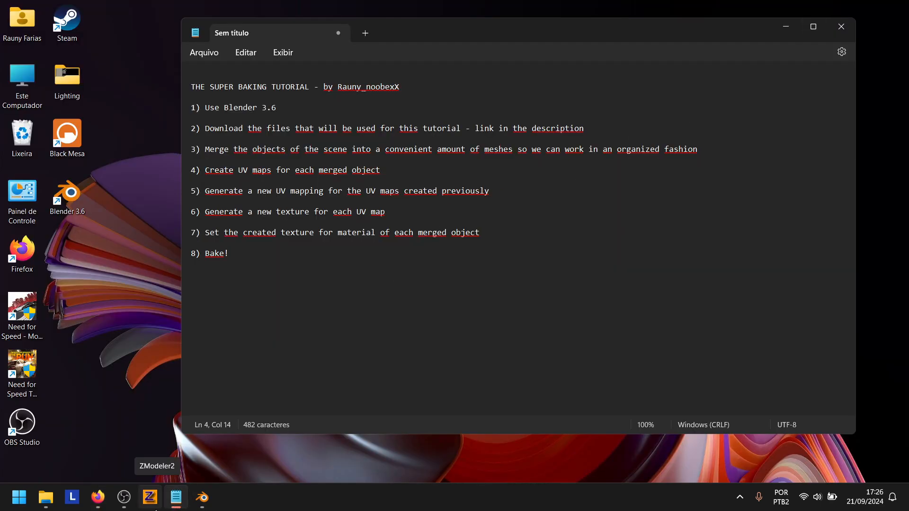
{"action": "left_click", "coordinate": [202, 497]}
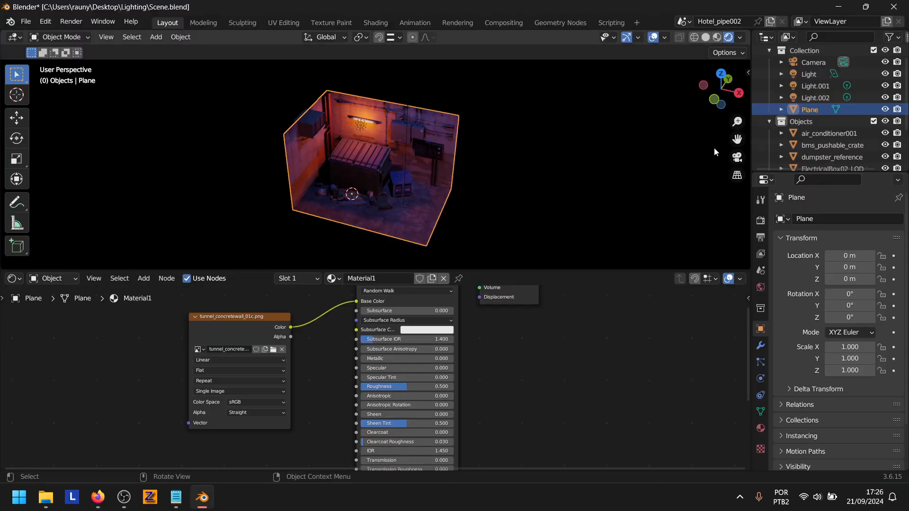
Examine the scene's separate objects one by one, including the garbage, crate, lever box, wall light, air conditioner and room plane.
{"action": "scroll", "coordinate": [714, 151], "scroll_direction": "up", "scroll_amount": 4}
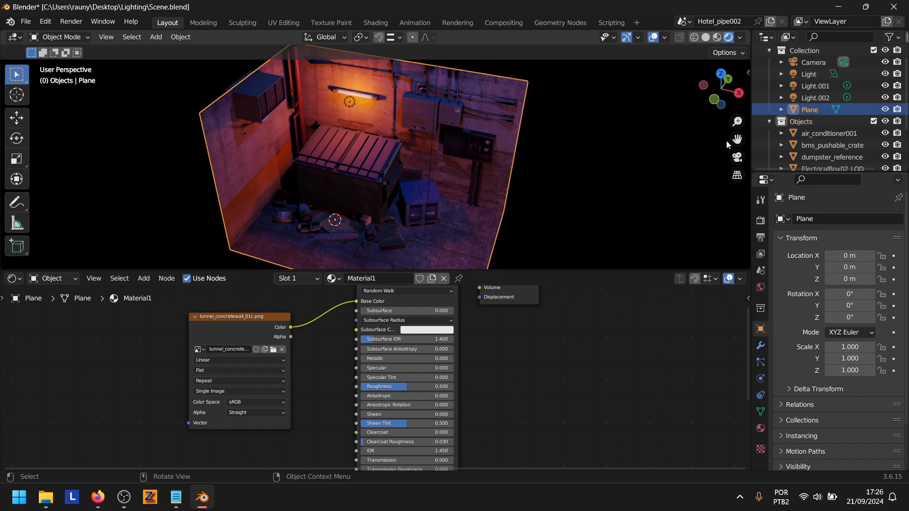
{"action": "left_click_drag", "start_coordinate": [738, 122], "coordinate": [716, 112]}
{"action": "left_click", "coordinate": [349, 174]}
{"action": "left_click", "coordinate": [361, 215]}
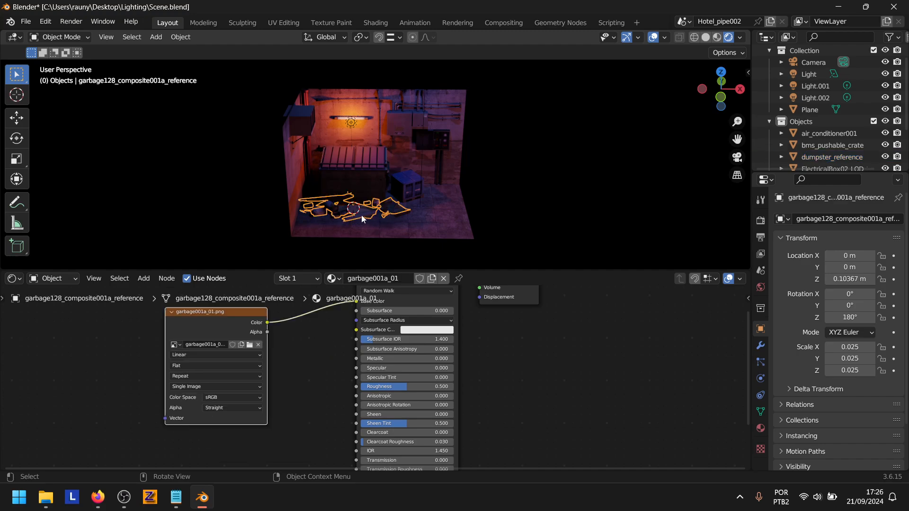
{"action": "left_click", "coordinate": [408, 186]}
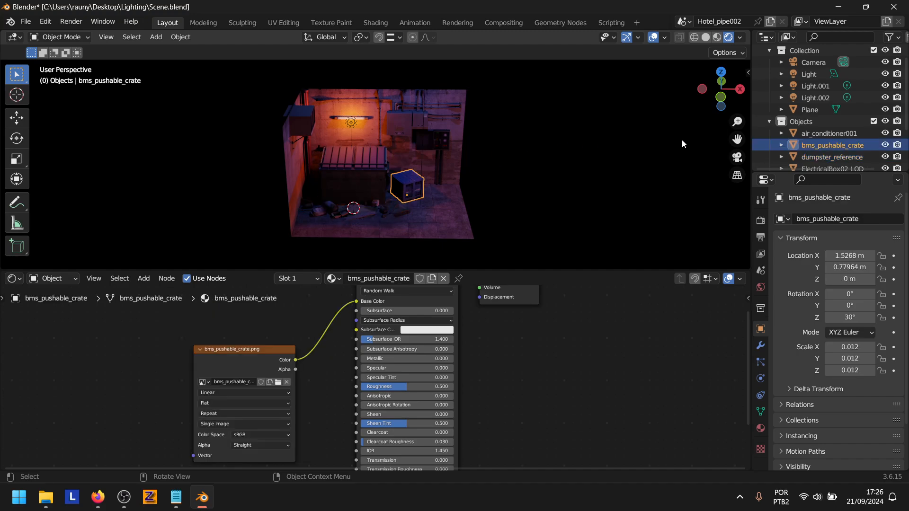
{"action": "left_click_drag", "start_coordinate": [737, 139], "coordinate": [748, 165]}
{"action": "left_click", "coordinate": [412, 147]}
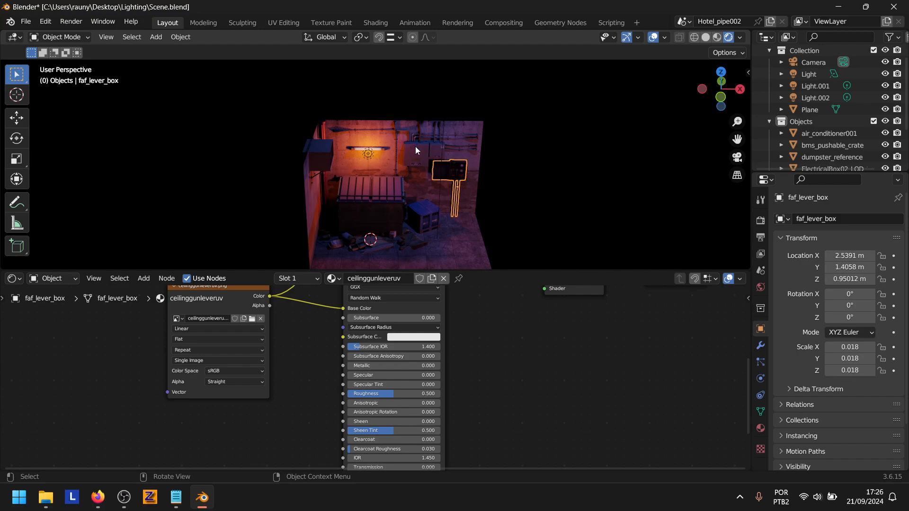
{"action": "left_click", "coordinate": [382, 152]}
{"action": "left_click", "coordinate": [352, 152]}
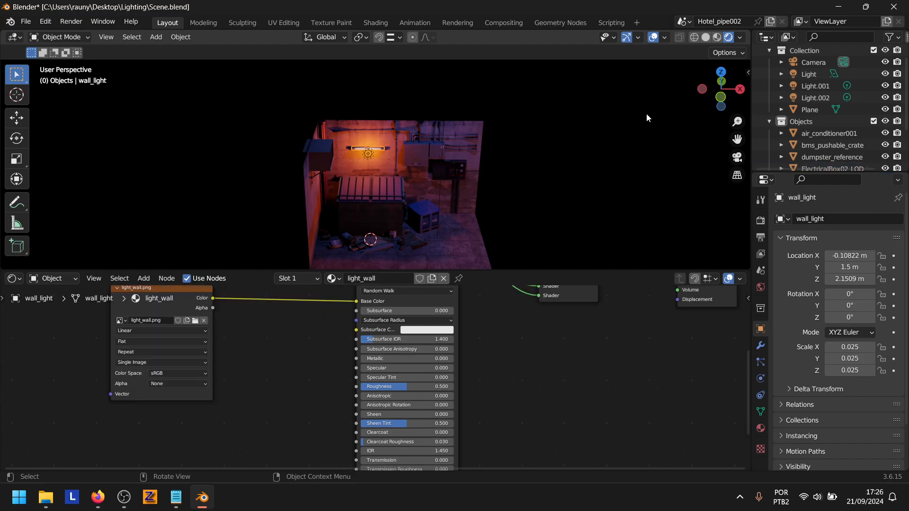
{"action": "left_click_drag", "start_coordinate": [720, 90], "coordinate": [307, 146]}
{"action": "left_click", "coordinate": [307, 147]}
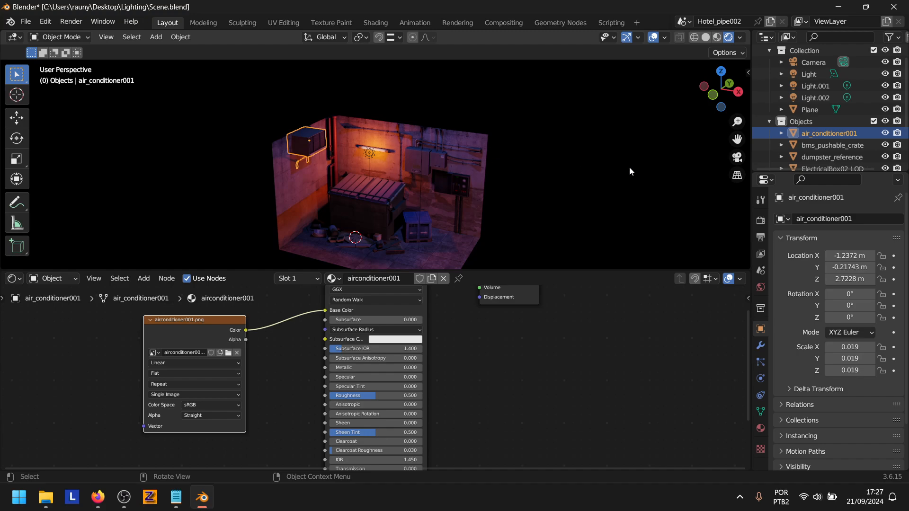
{"action": "left_click_drag", "start_coordinate": [733, 138], "coordinate": [733, 138]}
{"action": "left_click", "coordinate": [436, 257]}
{"action": "left_click", "coordinate": [448, 232]}
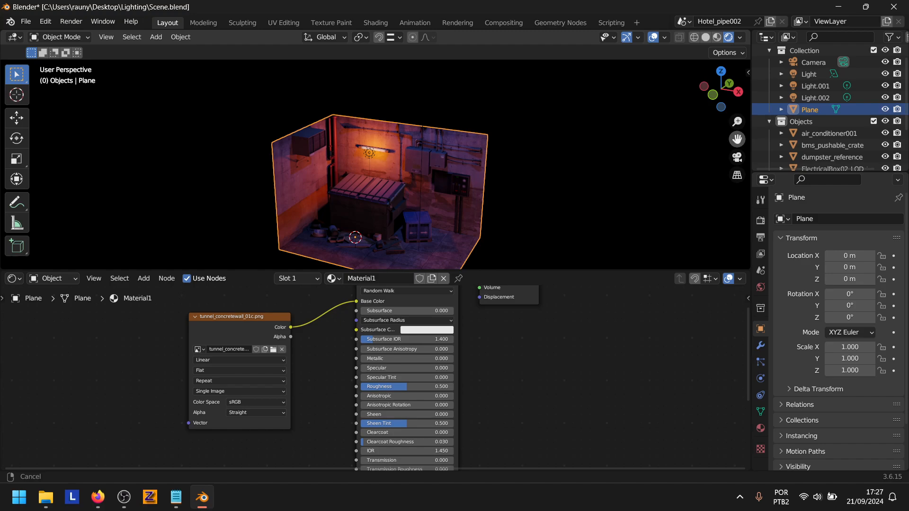
Examine the room from several angles, checking the lever box and the electrical box with its pipes as a possible group.
{"action": "left_click_drag", "start_coordinate": [737, 138], "coordinate": [710, 91]}
{"action": "scroll", "coordinate": [659, 109], "scroll_direction": "up", "scroll_amount": 3}
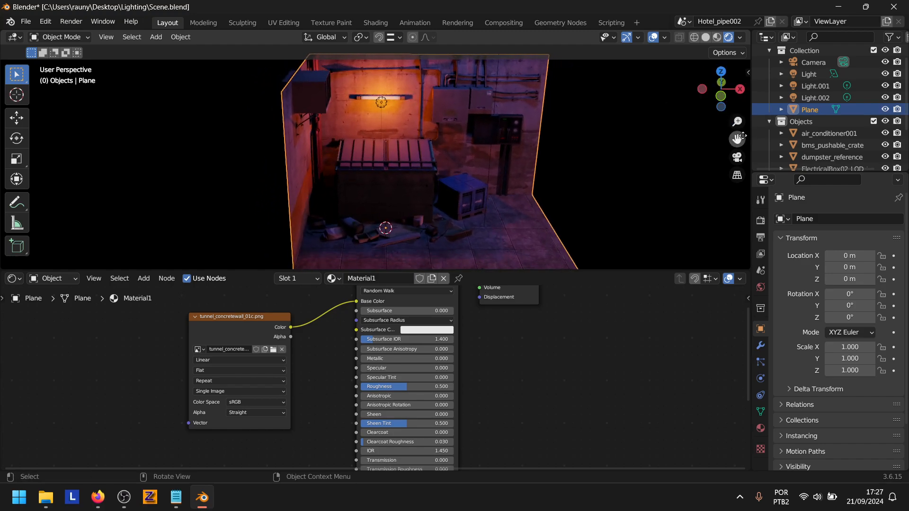
{"action": "mouse_move", "coordinate": [747, 133]}
{"action": "left_mouse_down"}
{"action": "mouse_move", "coordinate": [737, 116]}
{"action": "mouse_move", "coordinate": [744, 127]}
{"action": "left_mouse_up"}
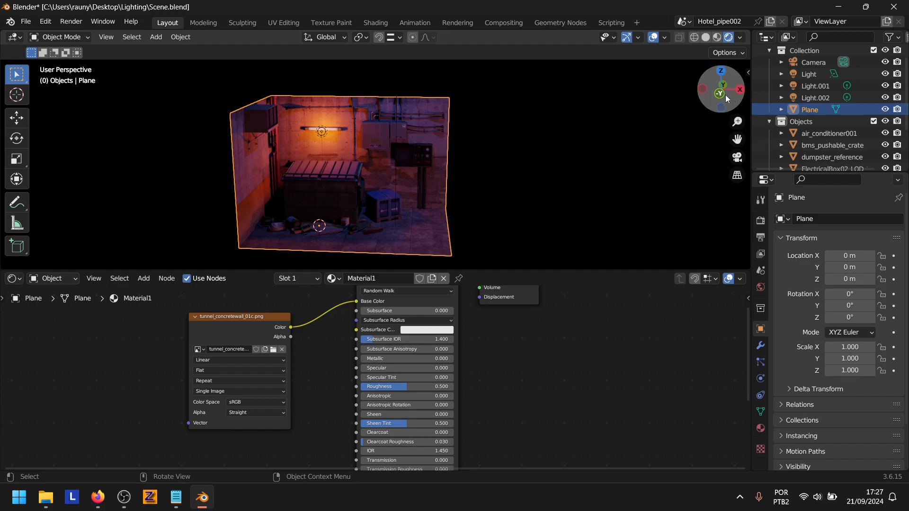
{"action": "left_click_drag", "start_coordinate": [726, 95], "coordinate": [735, 100]}
{"action": "left_click_drag", "start_coordinate": [738, 141], "coordinate": [743, 135]}
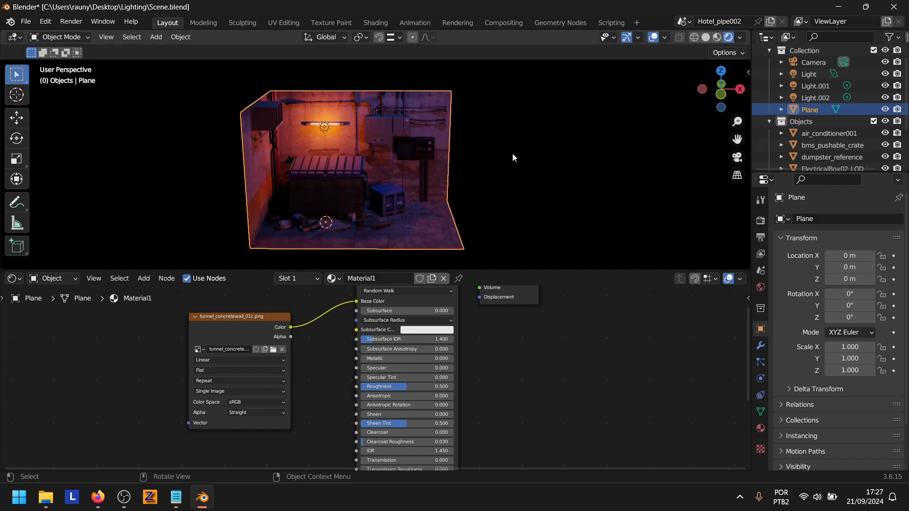
{"action": "left_click", "coordinate": [415, 145]}
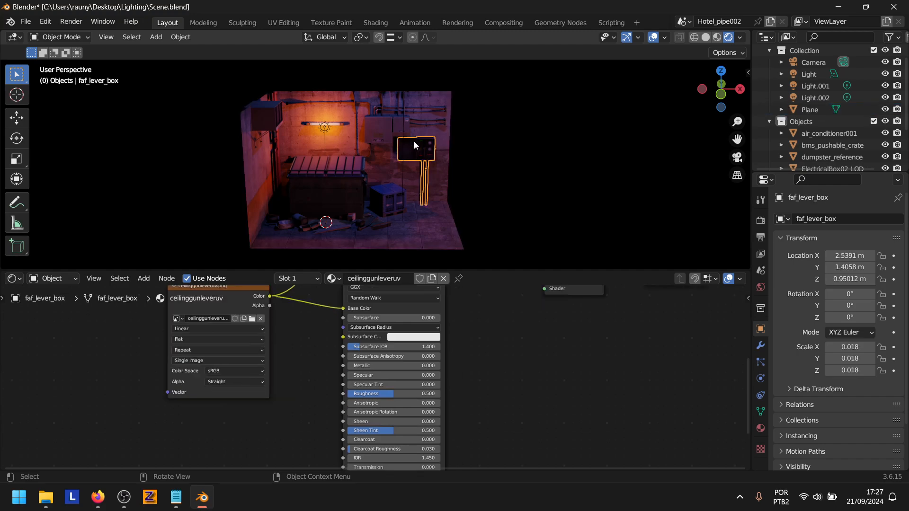
{"action": "left_click", "coordinate": [388, 131]}
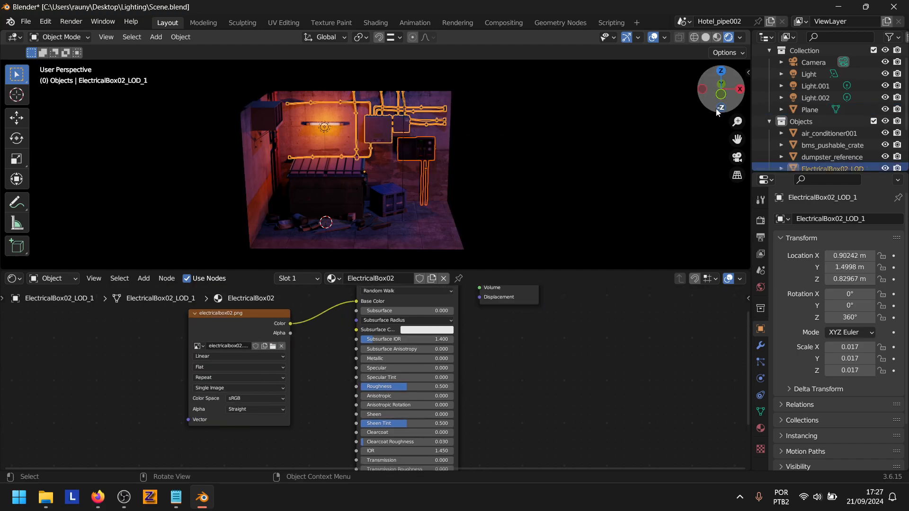
{"action": "left_click_drag", "start_coordinate": [729, 97], "coordinate": [744, 114]}
Enlarge the outliner and select every object in the Objects collection, from air_conditioner001 to wall_light.
{"action": "left_click_drag", "start_coordinate": [794, 174], "coordinate": [762, 260]}
{"action": "left_click", "coordinate": [808, 146]}
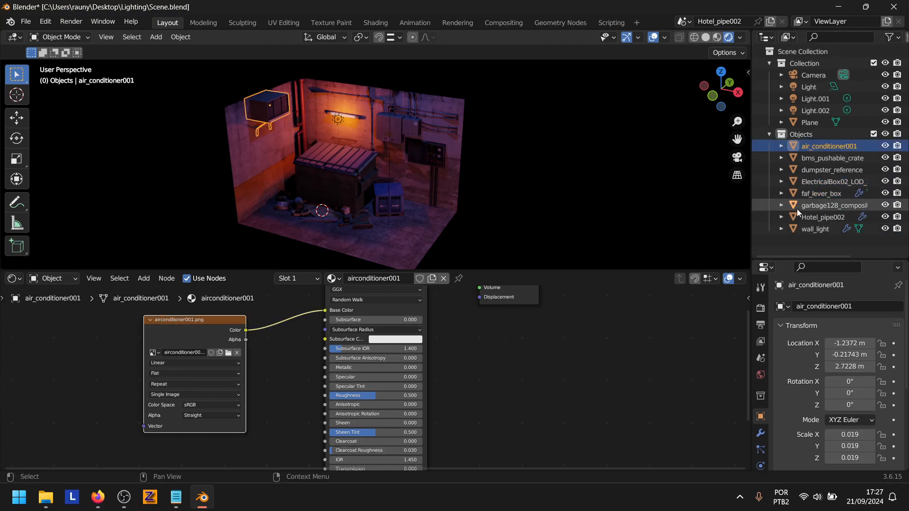
{"action": "left_click", "coordinate": [805, 231], "text": "shift"}
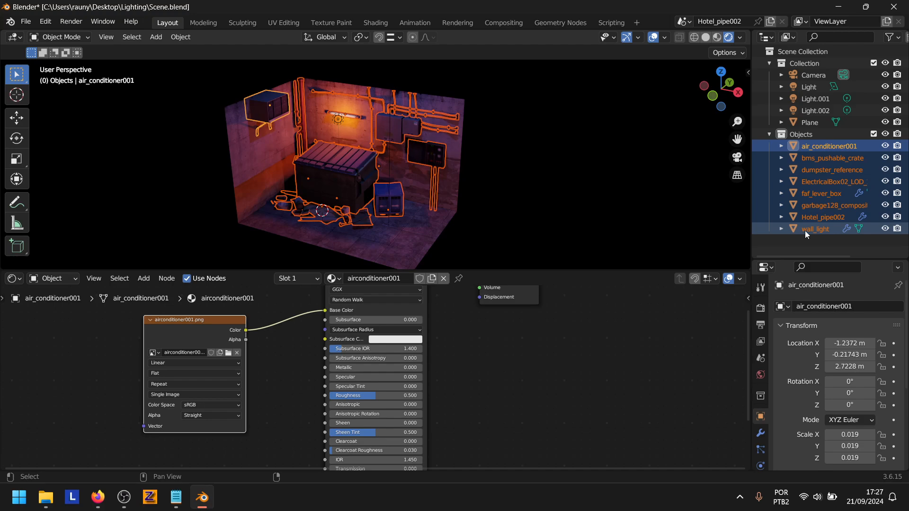
Move the room's Plane into the Objects collection and collapse the collection holding the camera and lights.
{"action": "left_click", "coordinate": [815, 124]}
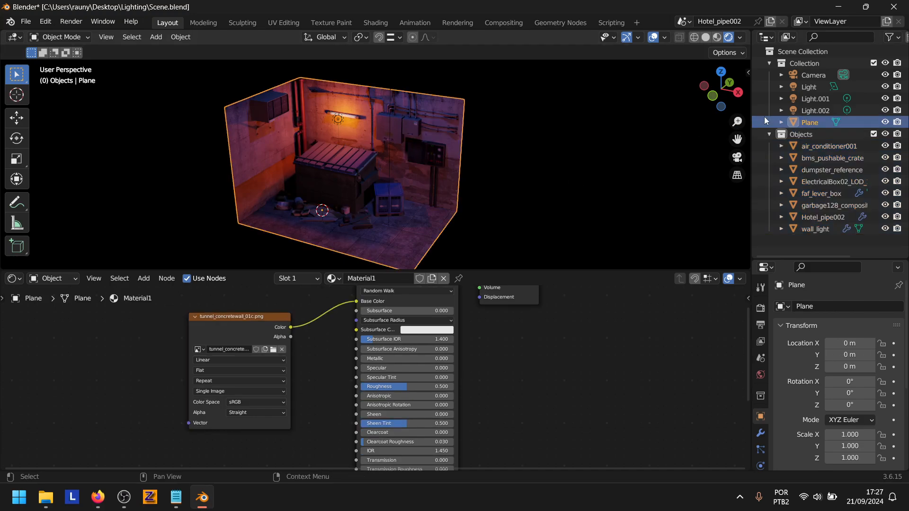
{"action": "left_click_drag", "start_coordinate": [737, 121], "coordinate": [725, 105]}
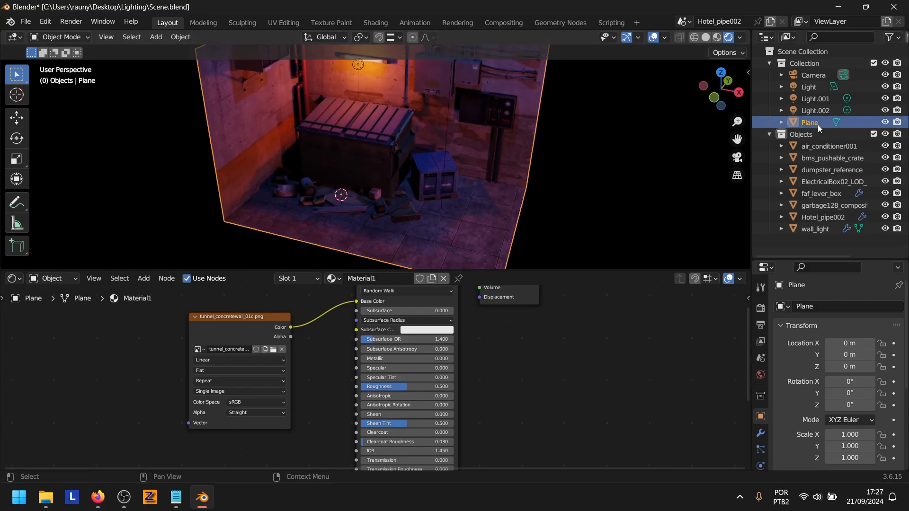
{"action": "left_click_drag", "start_coordinate": [818, 124], "coordinate": [823, 163]}
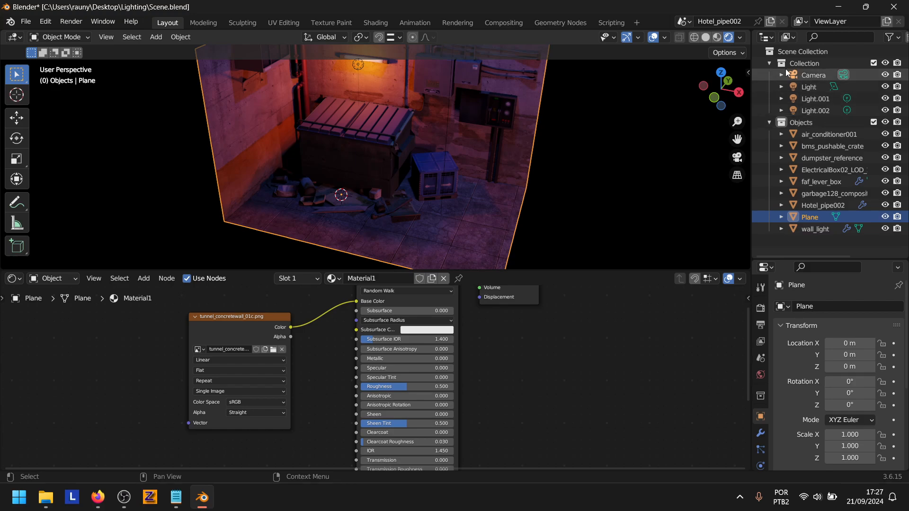
{"action": "left_click", "coordinate": [770, 63]}
{"action": "left_click", "coordinate": [663, 142]}
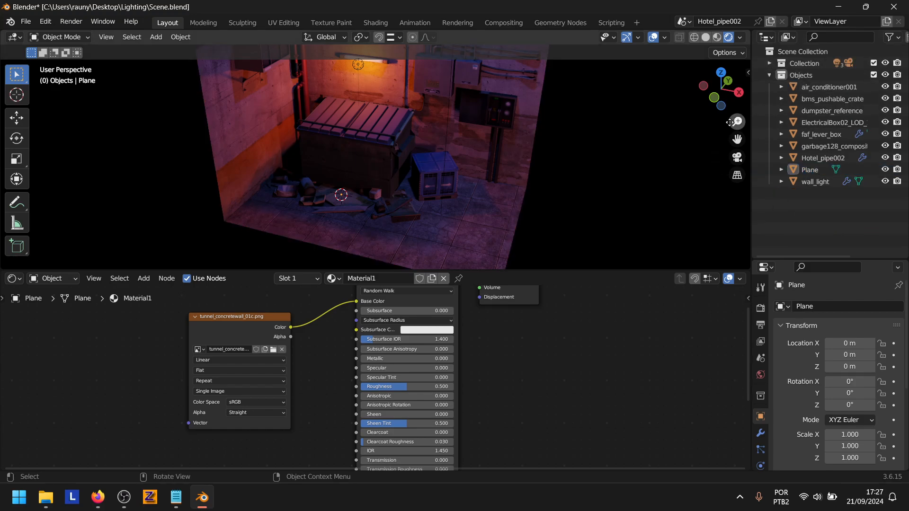
Join the lever box, electrical box, wall light and Hotel_pipe002 into one mesh, with Hotel_pipe002 as the active object.
{"action": "mouse_move", "coordinate": [721, 88]}
{"action": "left_mouse_down"}
{"action": "mouse_move", "coordinate": [706, 101]}
{"action": "mouse_move", "coordinate": [726, 126]}
{"action": "mouse_move", "coordinate": [726, 104]}
{"action": "mouse_move", "coordinate": [736, 117]}
{"action": "mouse_move", "coordinate": [727, 95]}
{"action": "left_mouse_up"}
{"action": "left_click", "coordinate": [499, 155]}
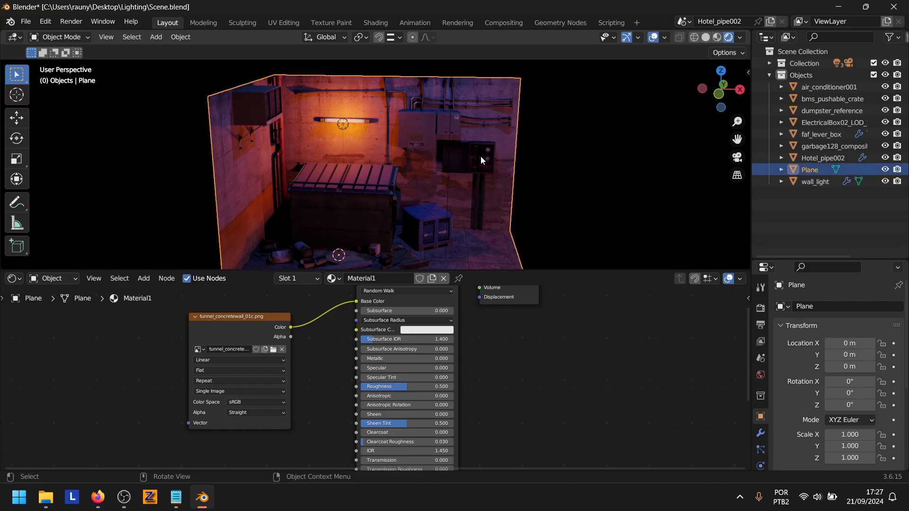
{"action": "left_click", "coordinate": [484, 156]}
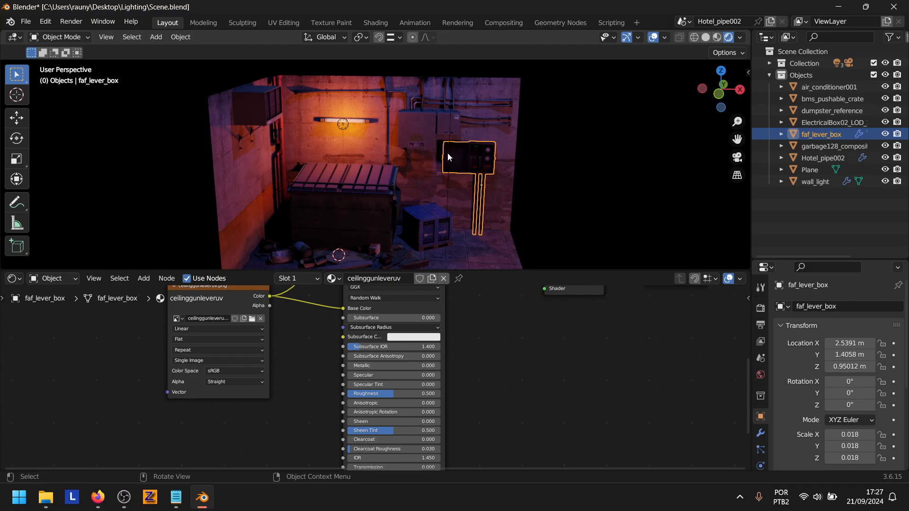
{"action": "left_click", "coordinate": [420, 130], "text": "shift"}
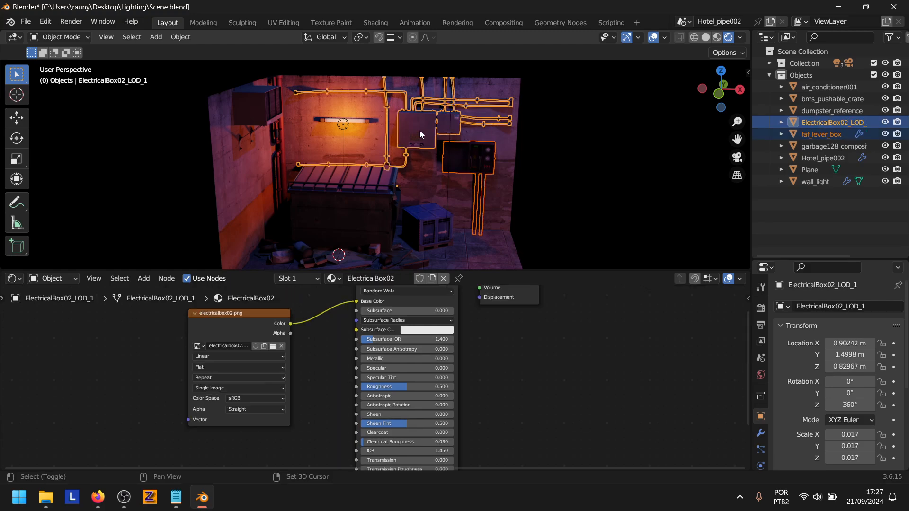
{"action": "left_click", "coordinate": [360, 122], "text": "shift"}
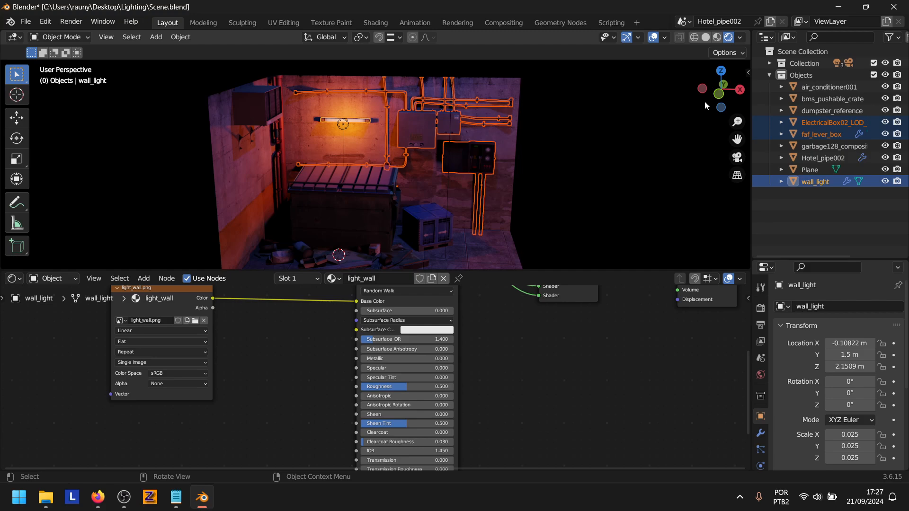
{"action": "left_click_drag", "start_coordinate": [720, 89], "coordinate": [706, 92]}
{"action": "left_click", "coordinate": [317, 125], "text": "shift"}
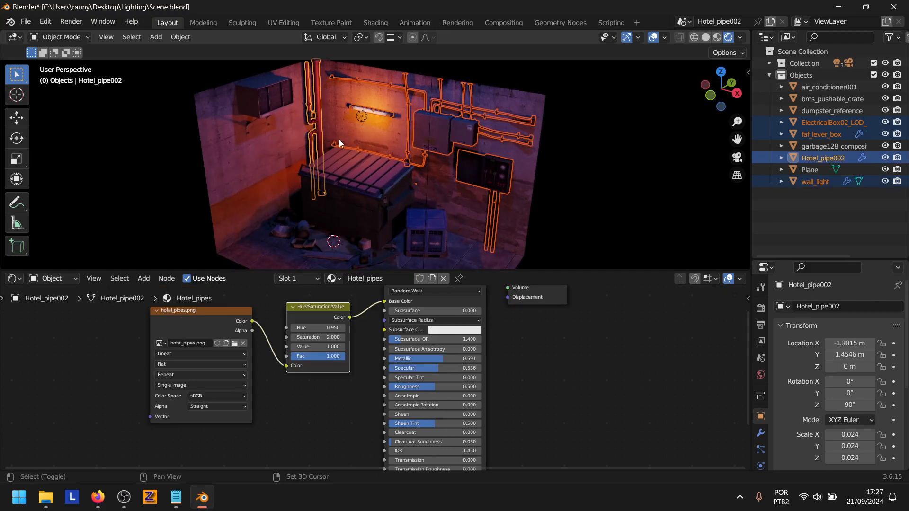
{"action": "left_click_drag", "start_coordinate": [737, 138], "coordinate": [758, 158]}
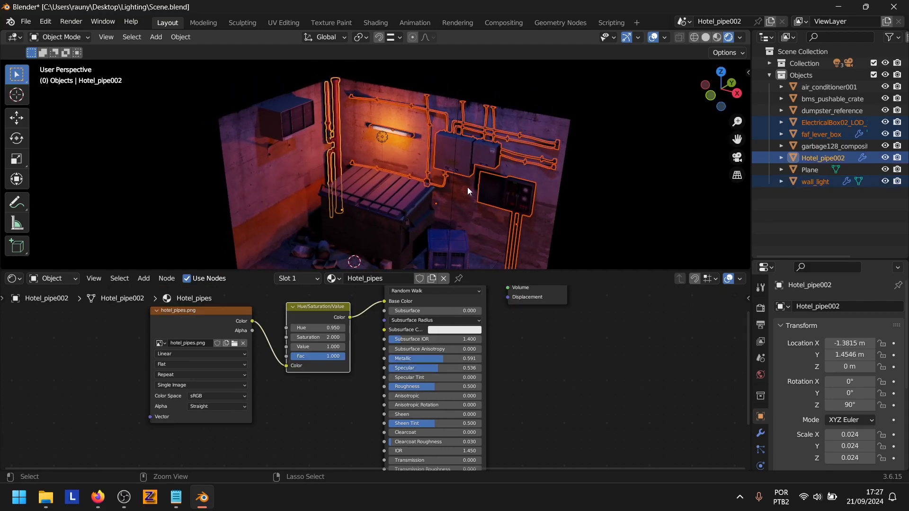
{"action": "key", "text": "ctrl+j"}
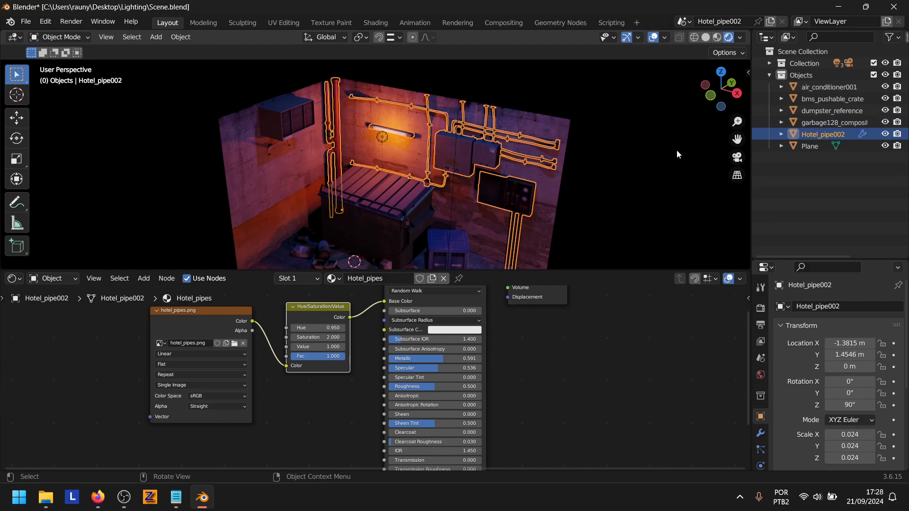
Rename the joined mesh GroupObject1 and hide it in the viewport.
{"action": "left_click_drag", "start_coordinate": [735, 99], "coordinate": [668, 146]}
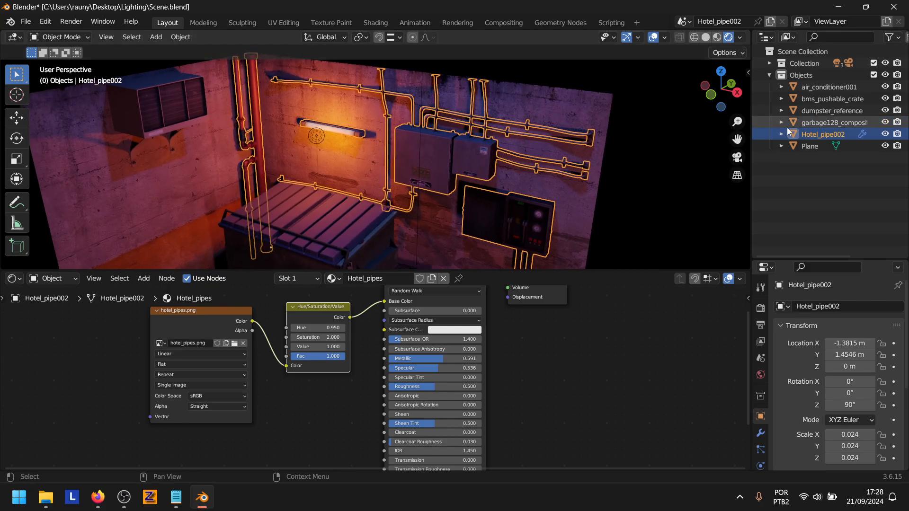
{"action": "double_click", "coordinate": [827, 135]}
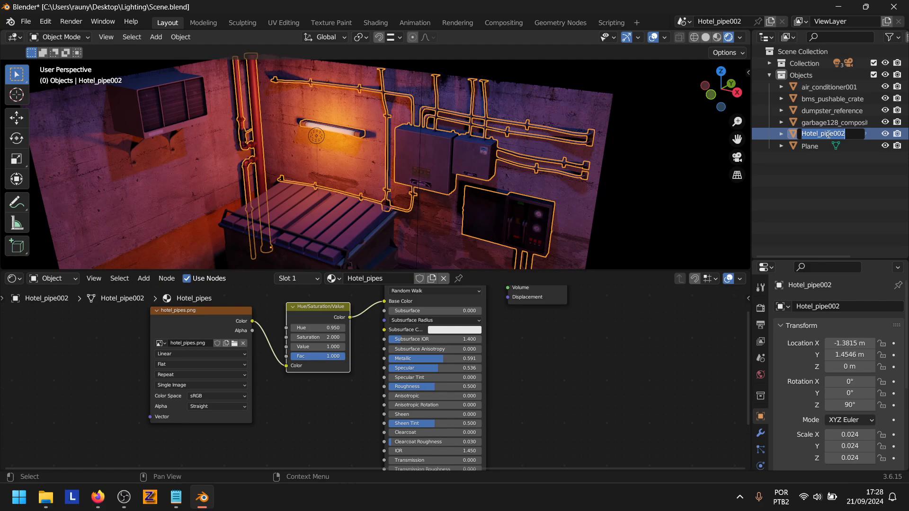
{"action": "type", "text": "Gr"}
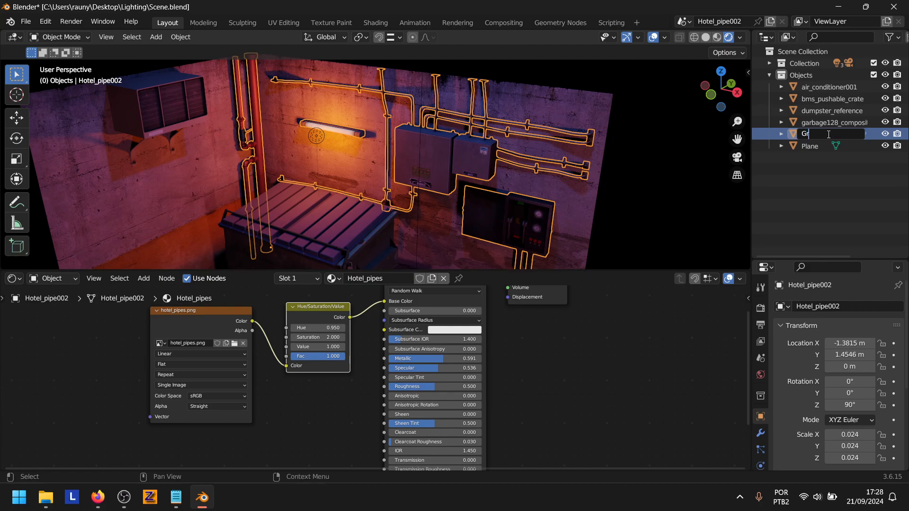
{"action": "type", "text": "oupObject1"}
{"action": "key", "text": "Return"}
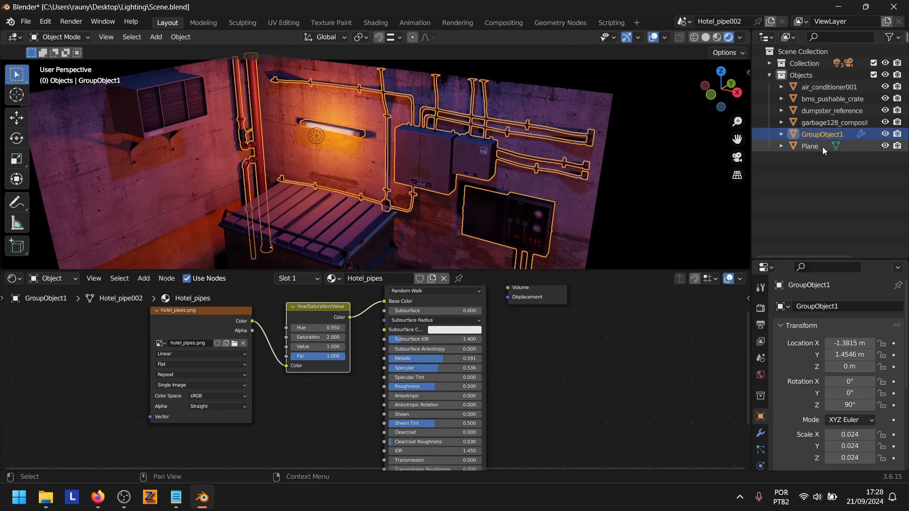
{"action": "left_click", "coordinate": [885, 135]}
Join the pushable crate, garbage, dumpster and air conditioner into one mesh, with air_conditioner001 as the active object.
{"action": "left_click_drag", "start_coordinate": [740, 138], "coordinate": [801, 83]}
{"action": "left_click", "coordinate": [522, 201]}
{"action": "left_click_drag", "start_coordinate": [741, 124], "coordinate": [752, 175]}
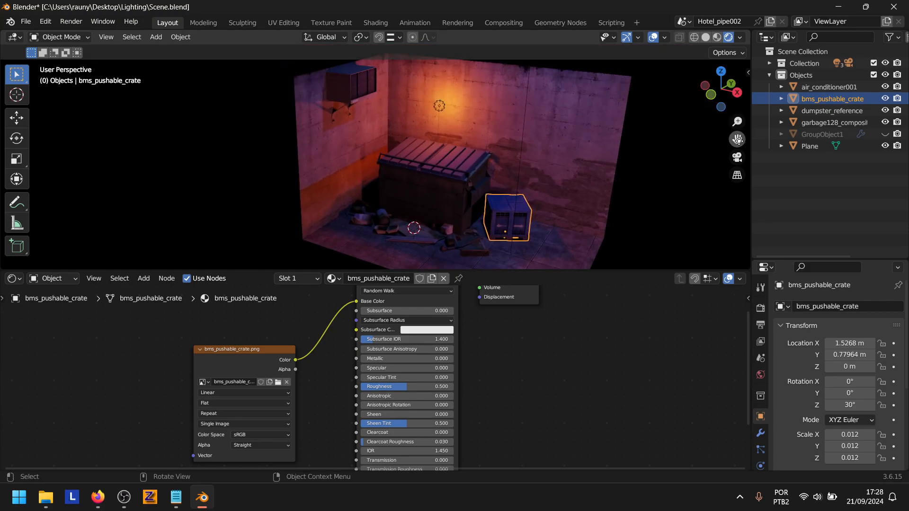
{"action": "left_click_drag", "start_coordinate": [737, 137], "coordinate": [765, 108]}
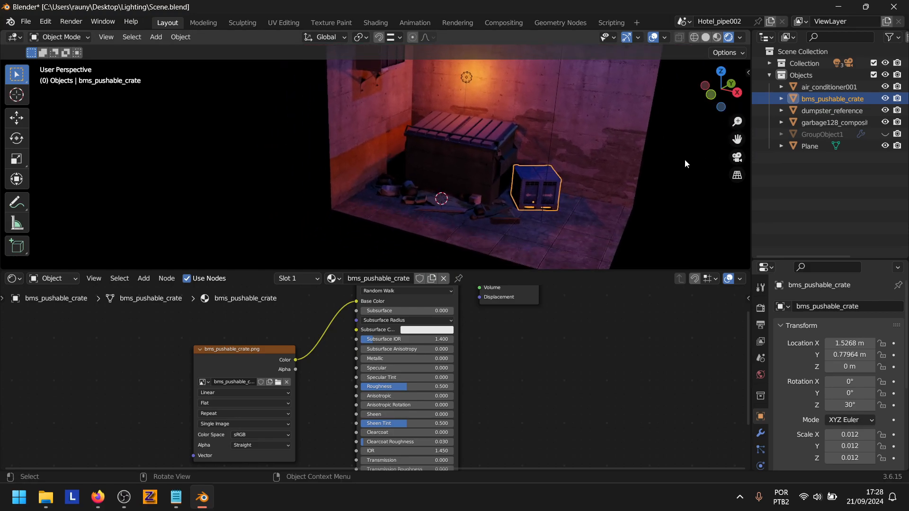
{"action": "left_click", "coordinate": [448, 210]}
{"action": "left_click", "coordinate": [530, 191], "text": "shift"}
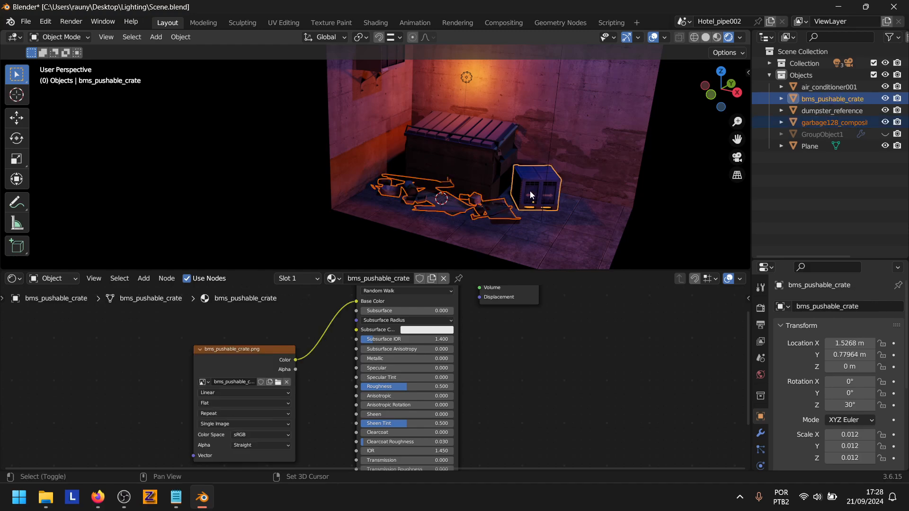
{"action": "left_click", "coordinate": [465, 149], "text": "shift"}
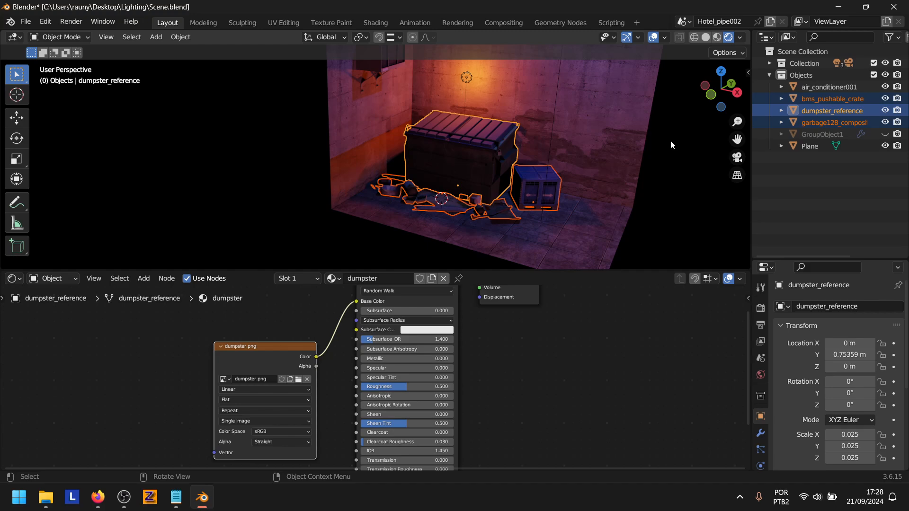
{"action": "middle_click_drag", "start_coordinate": [410, 94], "coordinate": [408, 153], "text": "shift"}
{"action": "left_click", "coordinate": [383, 132], "text": "shift"}
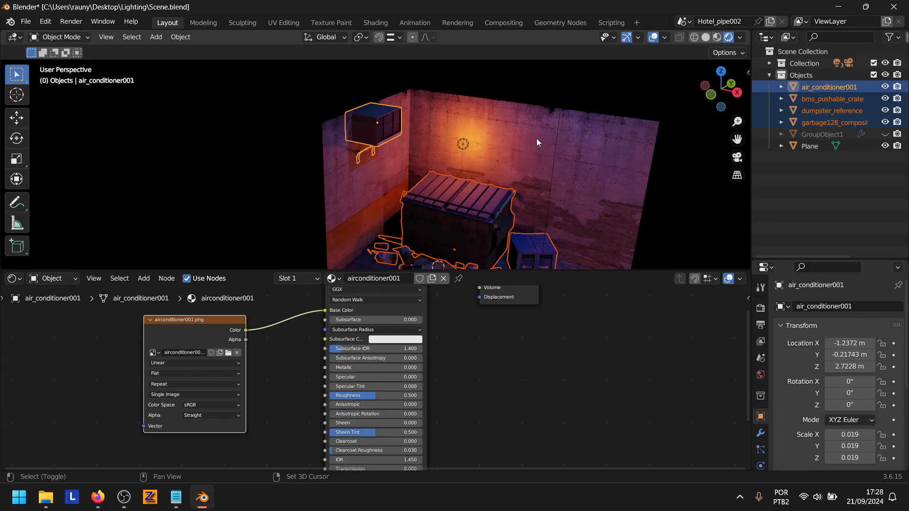
{"action": "left_click_drag", "start_coordinate": [737, 139], "coordinate": [737, 80]}
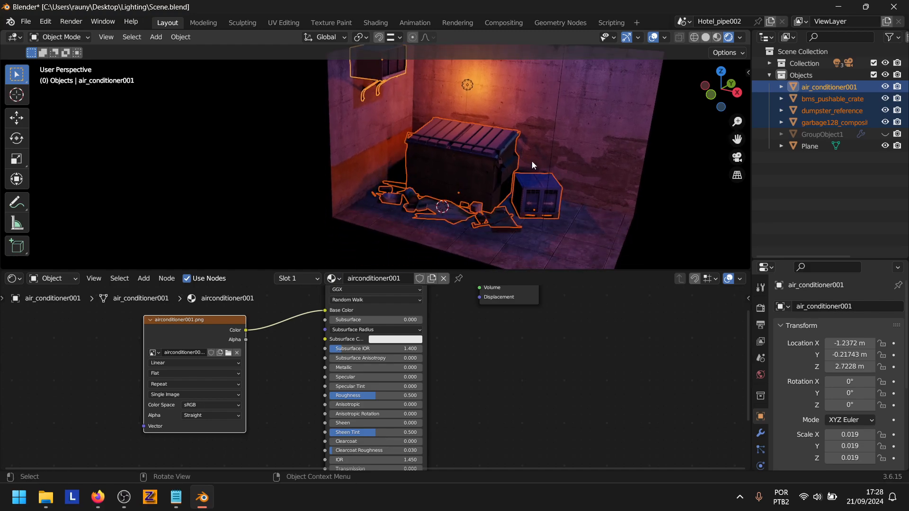
{"action": "key", "text": "ctrl"}
{"action": "key", "text": "ctrl+p"}
{"action": "left_click", "coordinate": [532, 161]}
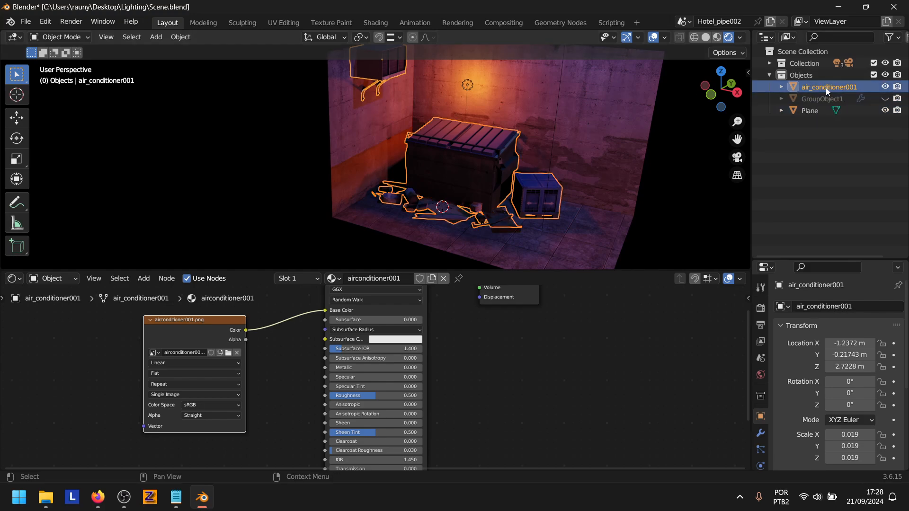
Rename the joined air conditioner mesh GroupObject2 and hide it in the viewport.
{"action": "double_click", "coordinate": [826, 87]}
{"action": "type", "text": "GroupObject2"}
{"action": "key", "text": "Return"}
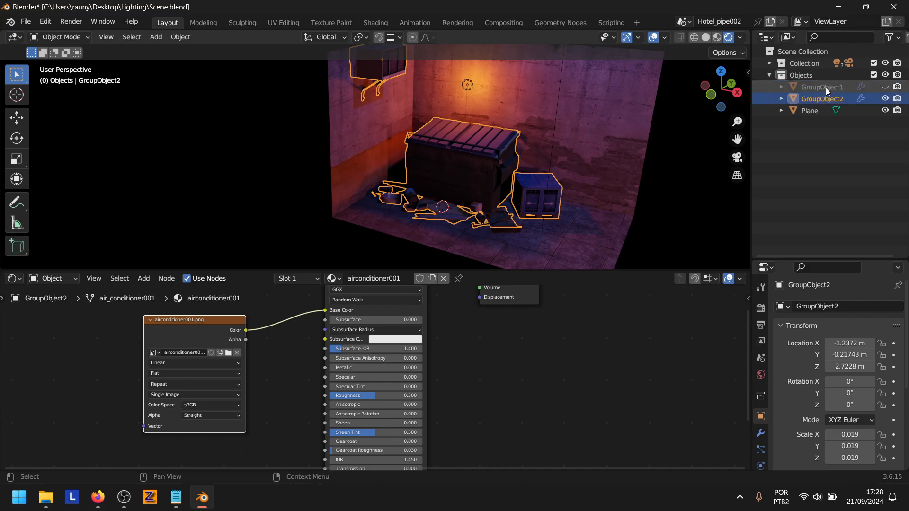
{"action": "left_click", "coordinate": [884, 99]}
{"action": "left_click_drag", "start_coordinate": [737, 122], "coordinate": [737, 127]}
Select the room's Plane object and rename it Walls.
{"action": "left_click", "coordinate": [467, 163]}
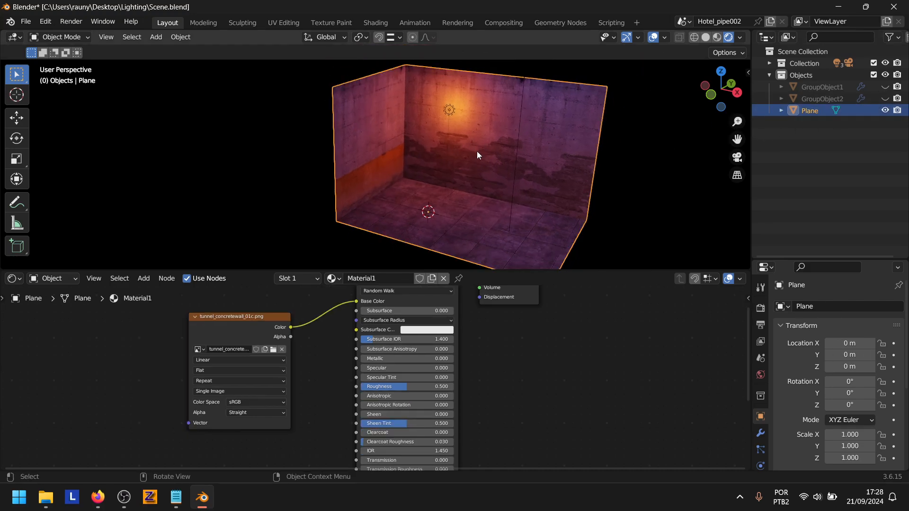
{"action": "key", "text": "g"}
{"action": "right_click", "coordinate": [510, 131]}
{"action": "left_click_drag", "start_coordinate": [737, 122], "coordinate": [718, 145]}
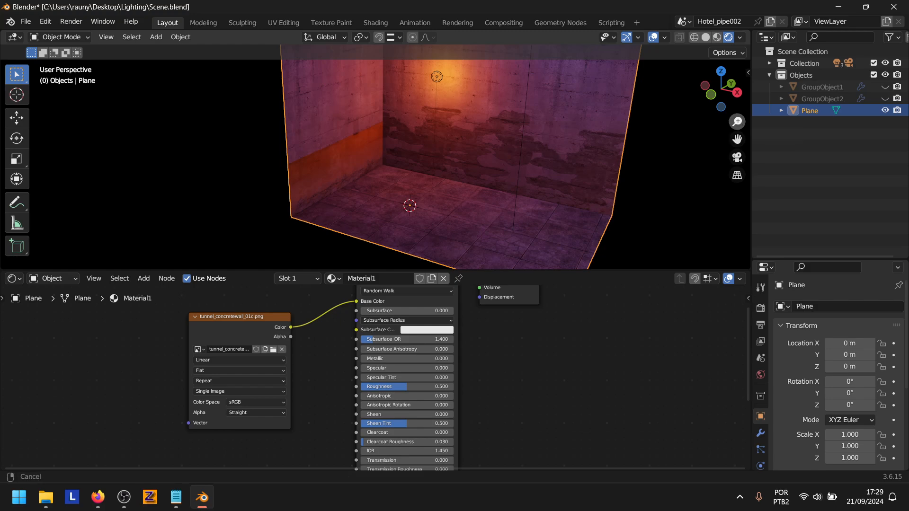
{"action": "left_click_drag", "start_coordinate": [737, 122], "coordinate": [737, 126]}
{"action": "double_click", "coordinate": [824, 109]}
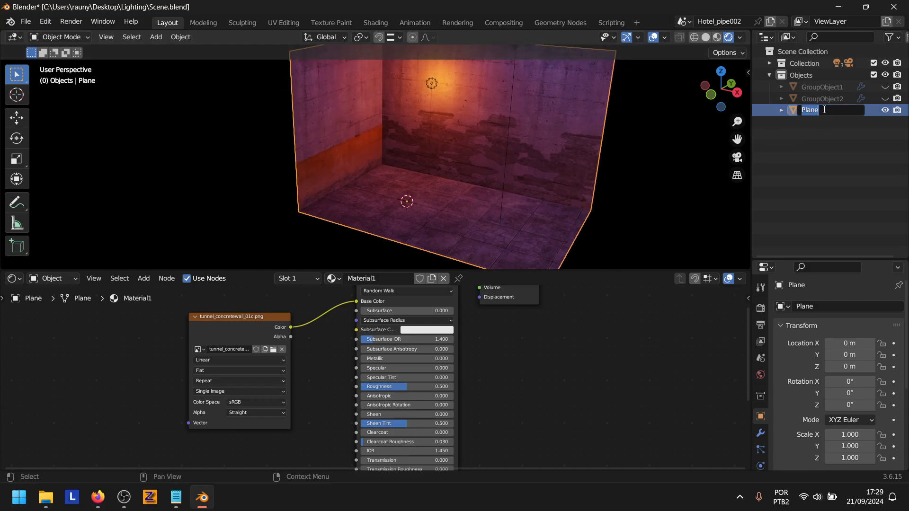
{"action": "type", "text": "Walls"}
{"action": "key", "text": "Return"}
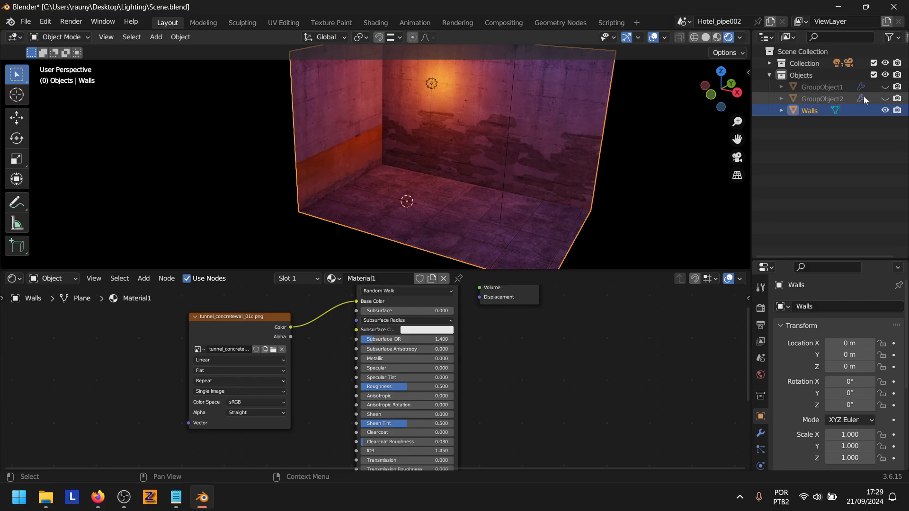
Unhide GroupObject2 and GroupObject1 in the viewport.
{"action": "left_click", "coordinate": [884, 98]}
{"action": "left_click", "coordinate": [884, 87]}
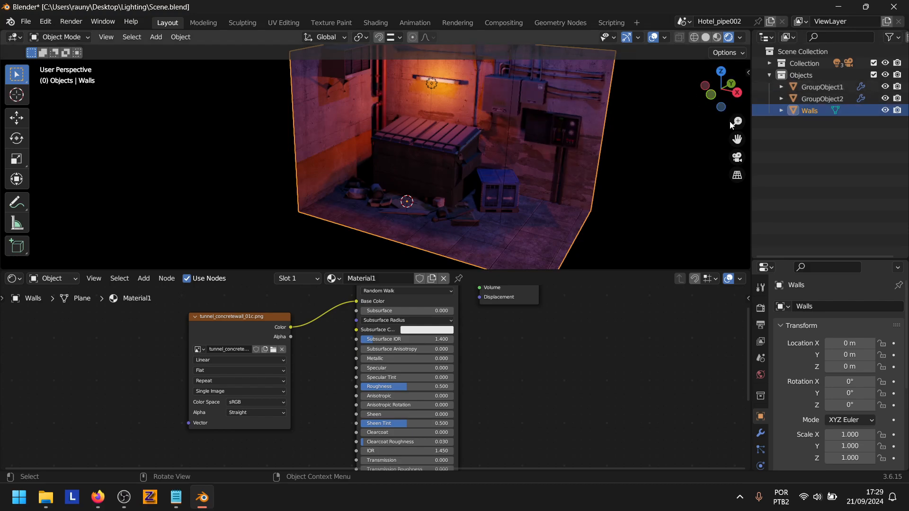
{"action": "left_click_drag", "start_coordinate": [737, 128], "coordinate": [721, 162]}
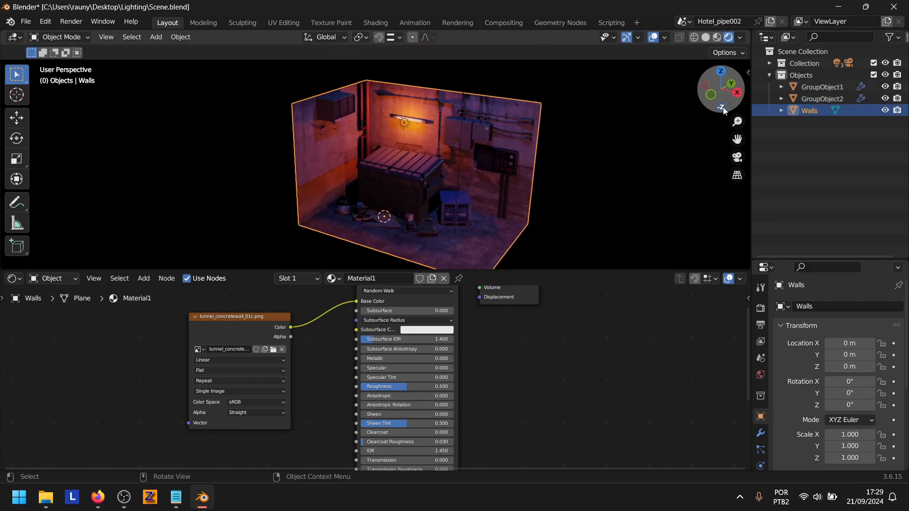
{"action": "left_click_drag", "start_coordinate": [722, 107], "coordinate": [722, 76]}
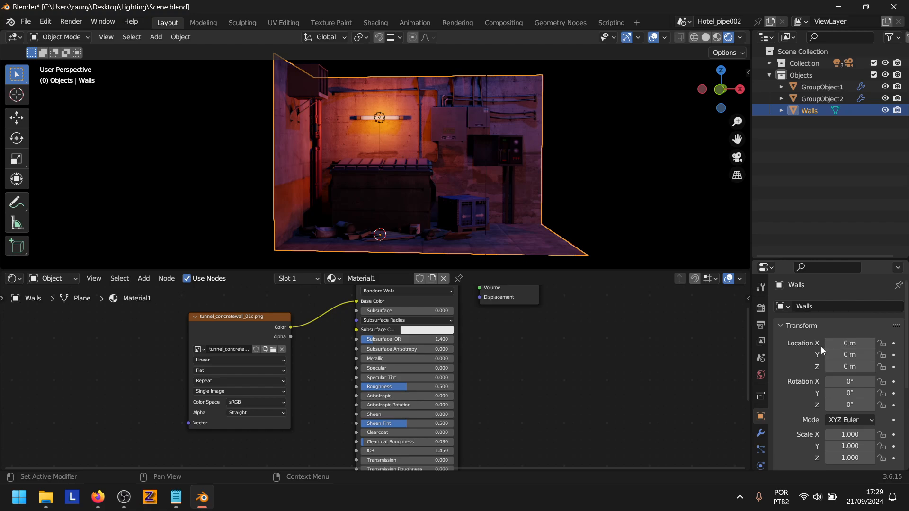
Show the mesh data properties and add a second UV map to GroupObject1.
{"action": "scroll", "coordinate": [821, 346], "scroll_direction": "down", "scroll_amount": 6}
{"action": "scroll", "coordinate": [763, 382], "scroll_direction": "down", "scroll_amount": 4}
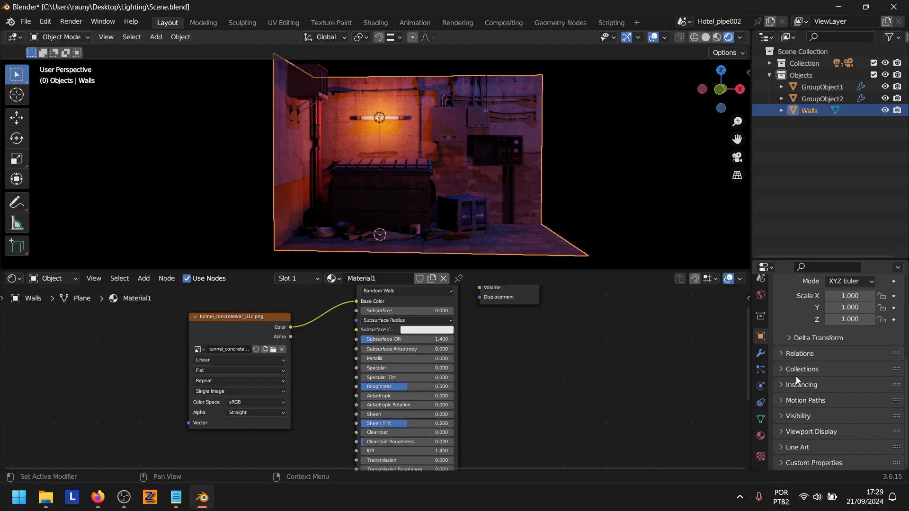
{"action": "left_click", "coordinate": [761, 419]}
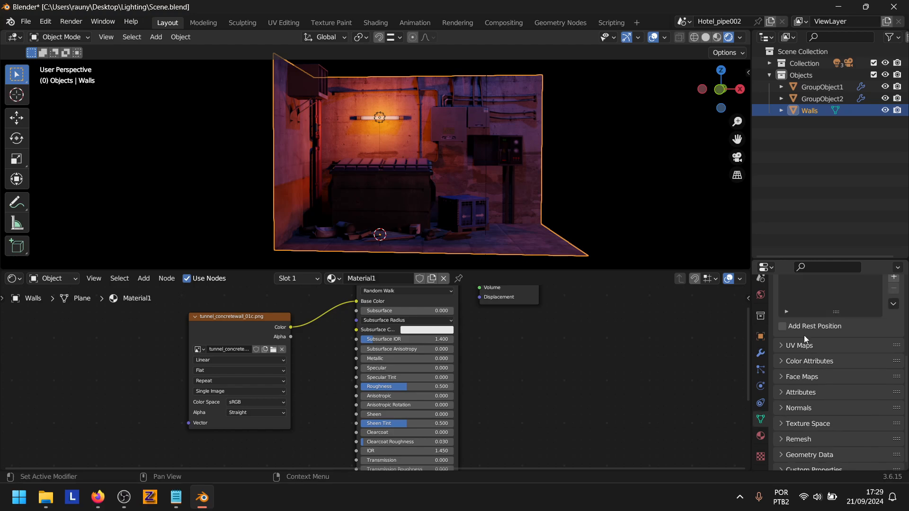
{"action": "scroll", "coordinate": [804, 335], "scroll_direction": "up", "scroll_amount": 3}
{"action": "scroll", "coordinate": [803, 334], "scroll_direction": "down", "scroll_amount": 3}
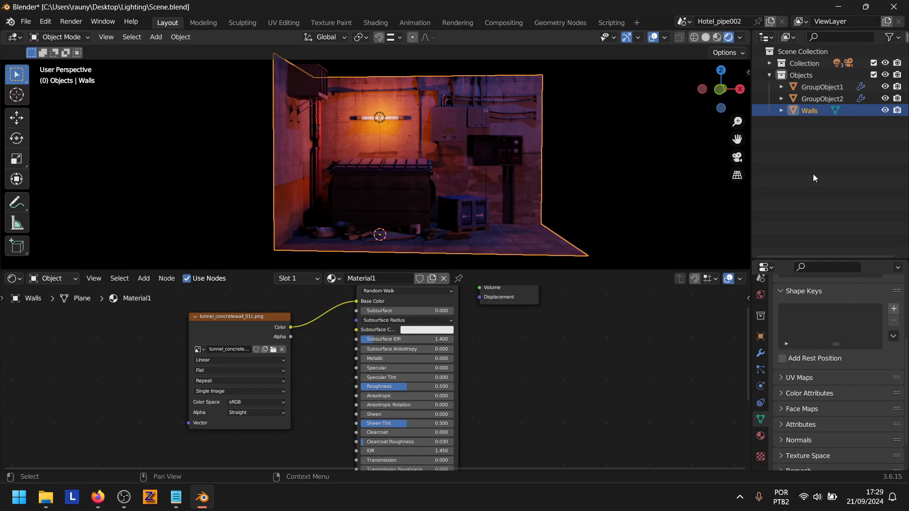
{"action": "left_click", "coordinate": [826, 89]}
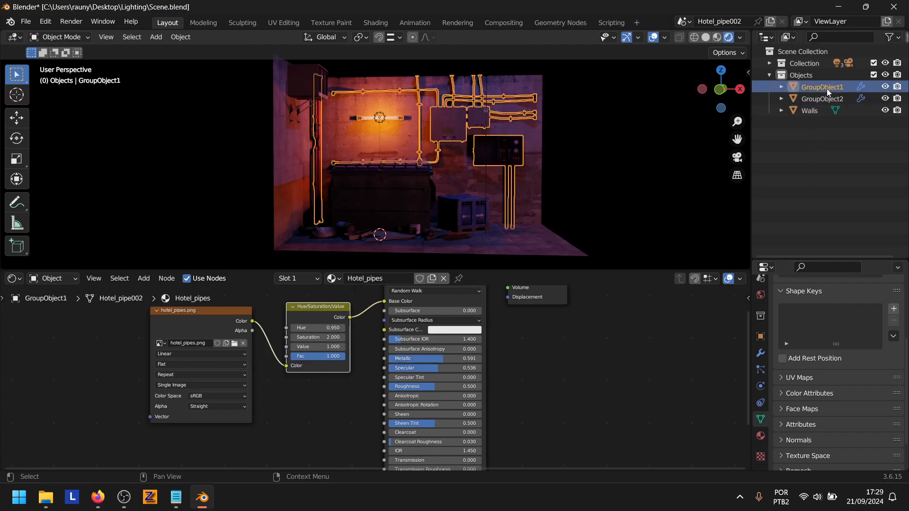
{"action": "left_click", "coordinate": [809, 379]}
{"action": "scroll", "coordinate": [809, 379], "scroll_direction": "down", "scroll_amount": 1}
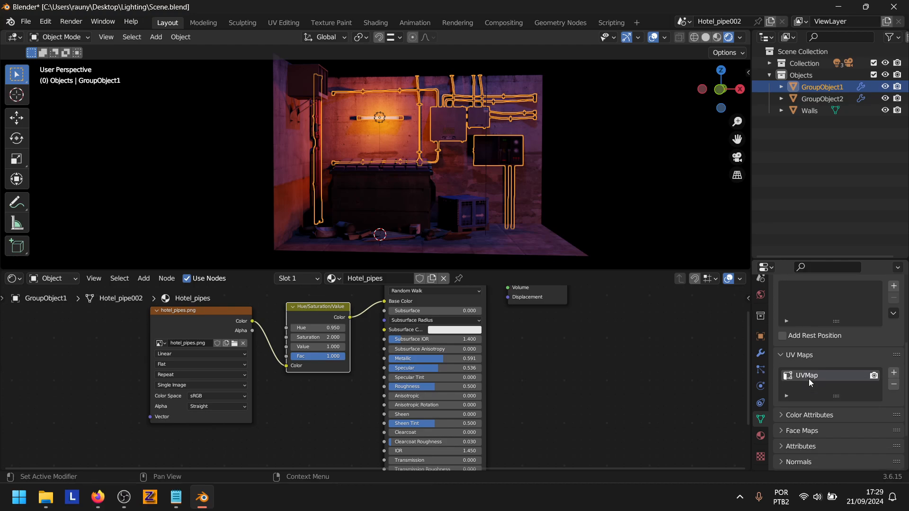
{"action": "left_click", "coordinate": [892, 374]}
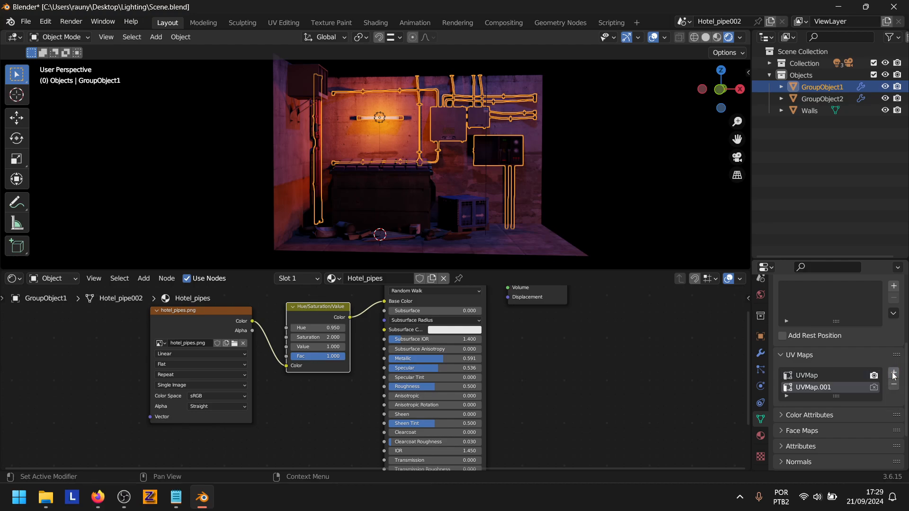
Rename GroupObject1's new UV map UVMap2.
{"action": "double_click", "coordinate": [831, 388]}
{"action": "key", "text": "End"}
{"action": "key", "text": "BackSpace"}
{"action": "key", "text": "BackSpace"}
{"action": "key", "text": "BackSpace"}
{"action": "key", "text": "BackSpace"}
{"action": "type", "text": "2"}
Add a second UV map to GroupObject2 and rename it UVMap2.
{"action": "left_click", "coordinate": [826, 102]}
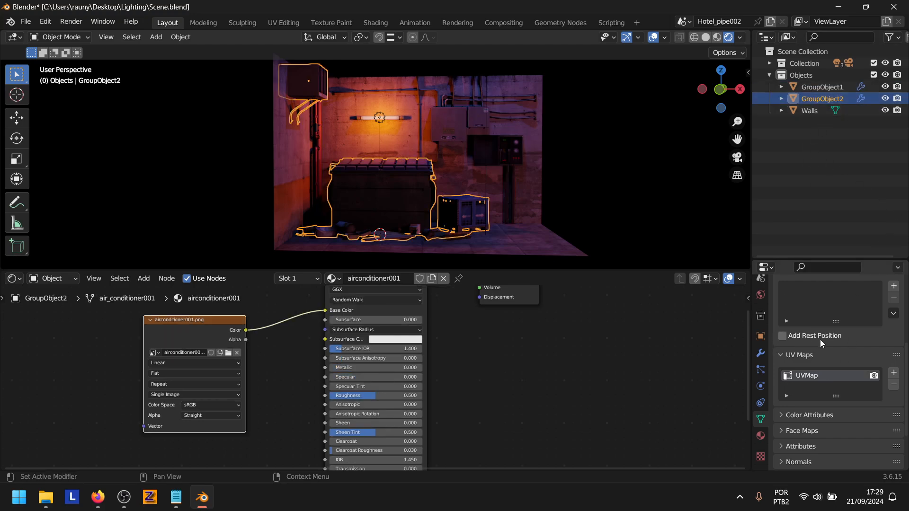
{"action": "left_click", "coordinate": [894, 374]}
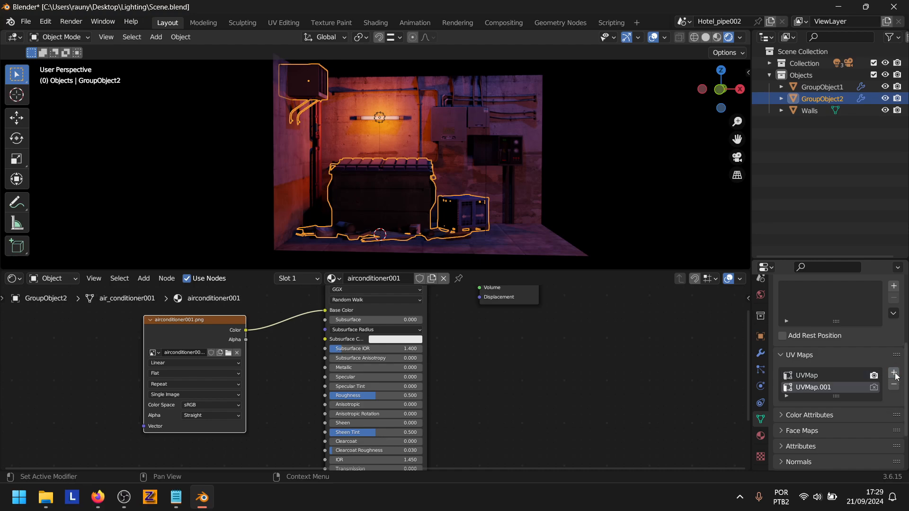
{"action": "double_click", "coordinate": [837, 386]}
{"action": "left_click", "coordinate": [838, 387]}
{"action": "key", "text": "BackSpace"}
{"action": "key", "text": "BackSpace"}
{"action": "key", "text": "BackSpace"}
{"action": "key", "text": "BackSpace"}
{"action": "type", "text": "2"}
Add a second UV map to the Walls object and rename it UVMap2.
{"action": "left_click", "coordinate": [814, 110]}
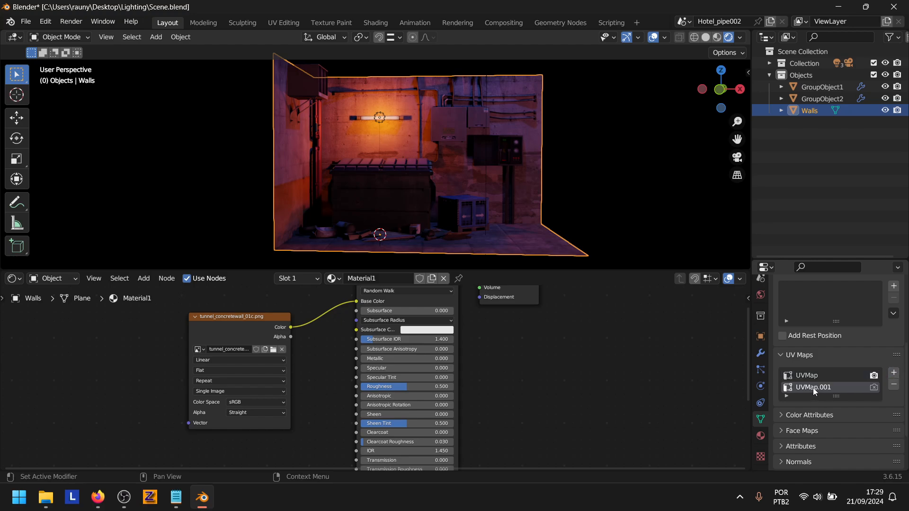
{"action": "double_click", "coordinate": [814, 388]}
{"action": "key", "text": "End"}
{"action": "key", "text": "BackSpace"}
{"action": "key", "text": "BackSpace"}
{"action": "key", "text": "BackSpace"}
{"action": "key", "text": "BackSpace"}
{"action": "type", "text": "2"}
{"action": "key", "text": "Return"}
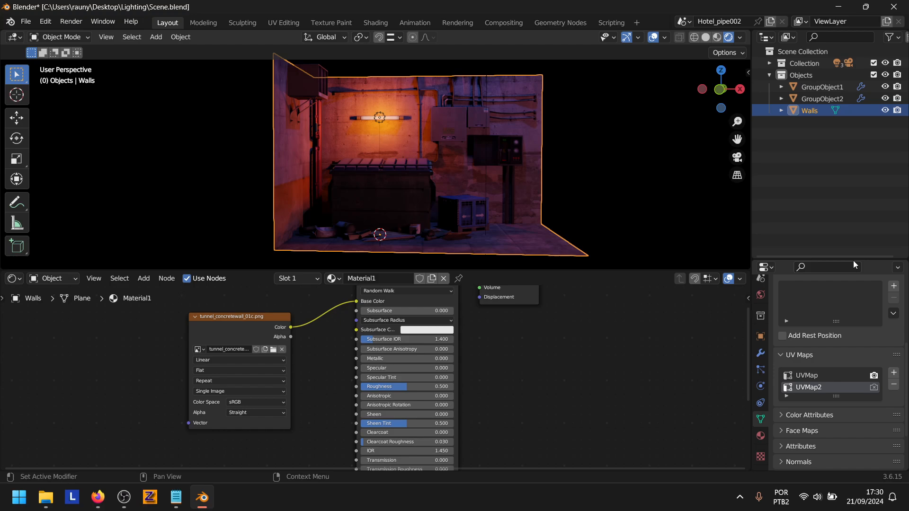
Select GroupObject2 and examine its dumpster, crate and garbage up close.
{"action": "left_click", "coordinate": [819, 98]}
{"action": "left_click_drag", "start_coordinate": [719, 89], "coordinate": [722, 91]}
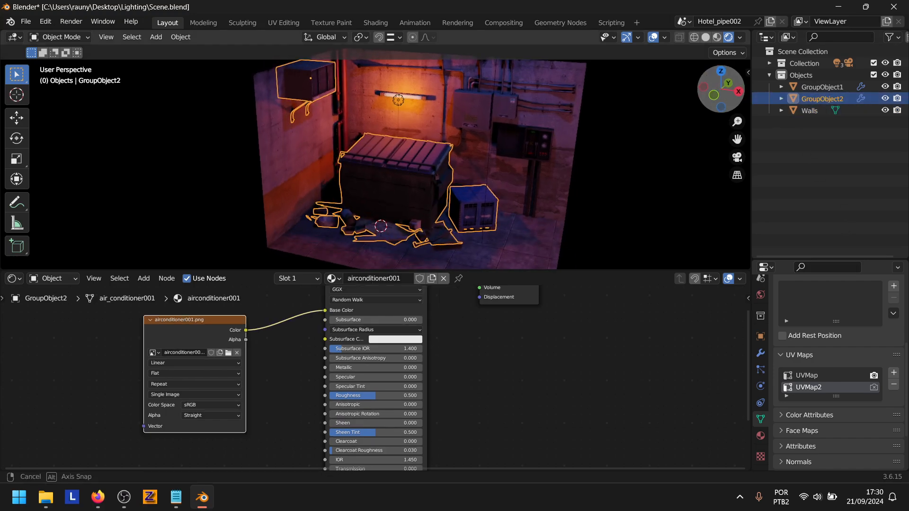
{"action": "left_click_drag", "start_coordinate": [738, 139], "coordinate": [741, 139]}
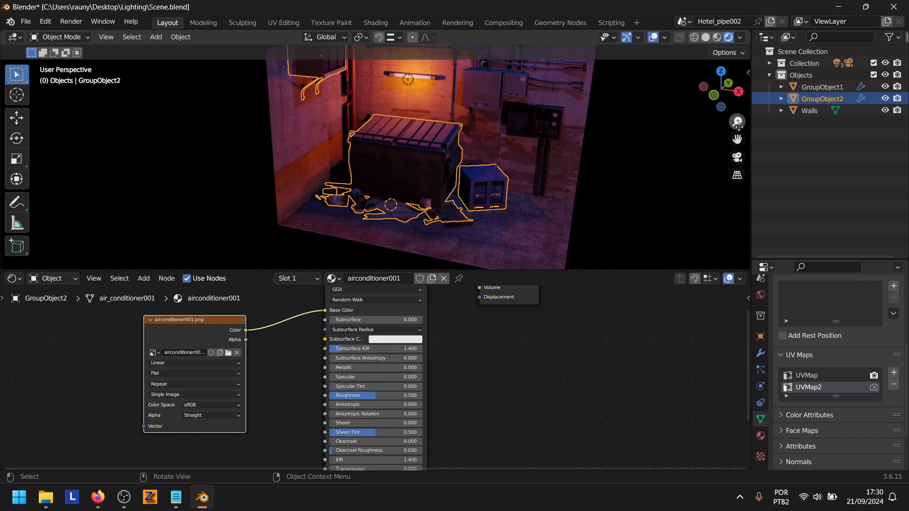
{"action": "scroll", "coordinate": [740, 138], "scroll_direction": "up", "scroll_amount": 2}
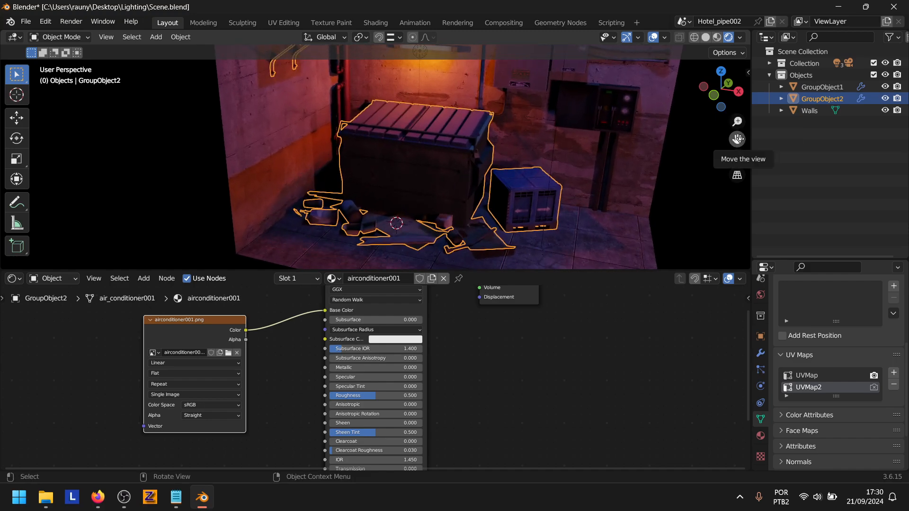
{"action": "left_click_drag", "start_coordinate": [737, 122], "coordinate": [738, 161]}
Unwrap GroupObject1's mesh into UVMap2 with Smart UV Project, turning on Scale to Bounds.
{"action": "left_click", "coordinate": [800, 88]}
{"action": "left_click_drag", "start_coordinate": [727, 96], "coordinate": [708, 94]}
{"action": "left_click_drag", "start_coordinate": [737, 139], "coordinate": [729, 142]}
{"action": "left_click_drag", "start_coordinate": [737, 122], "coordinate": [724, 85]}
{"action": "mouse_move", "coordinate": [737, 139]}
{"action": "left_mouse_down"}
{"action": "mouse_move", "coordinate": [737, 127]}
{"action": "mouse_move", "coordinate": [737, 142]}
{"action": "mouse_move", "coordinate": [748, 132]}
{"action": "left_mouse_up"}
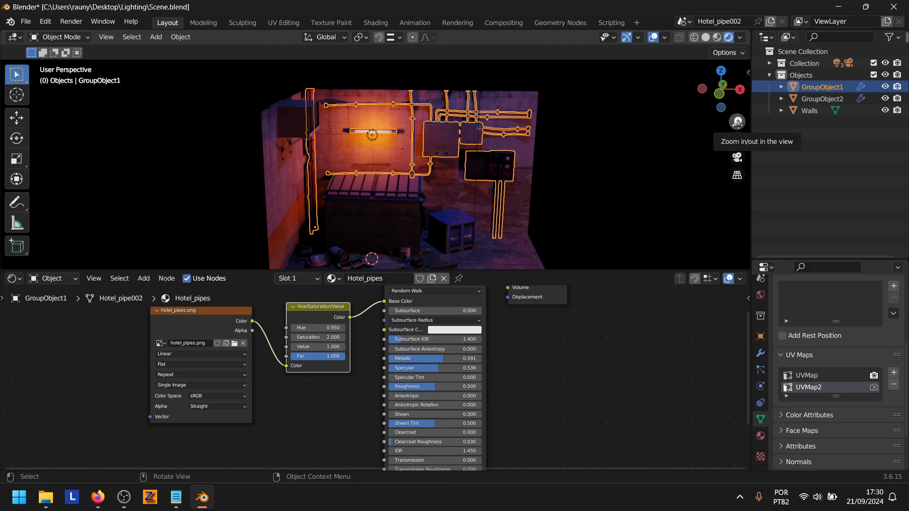
{"action": "left_click_drag", "start_coordinate": [738, 122], "coordinate": [738, 126]}
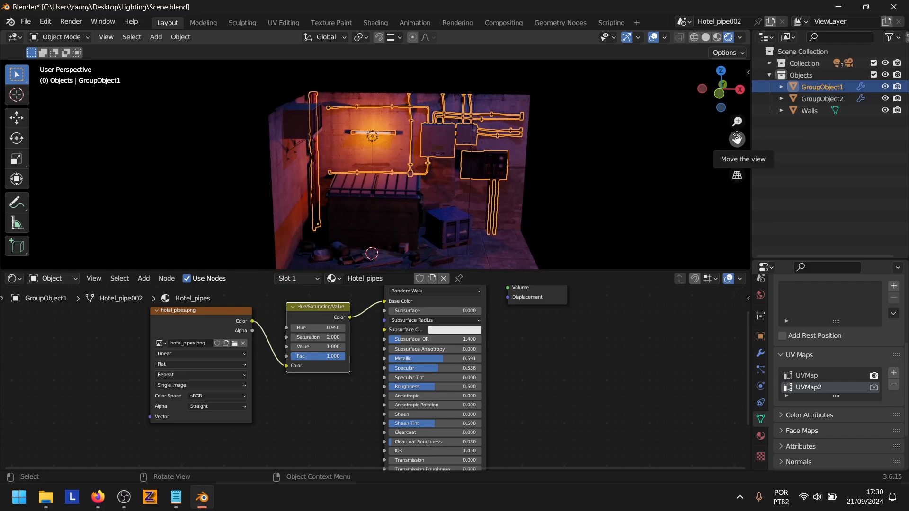
{"action": "left_click_drag", "start_coordinate": [737, 122], "coordinate": [586, 164]}
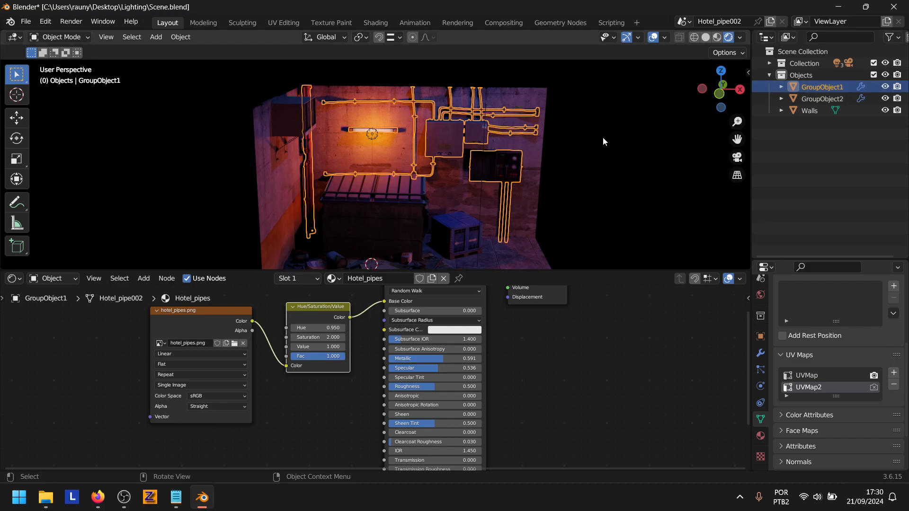
{"action": "key", "text": "Tab"}
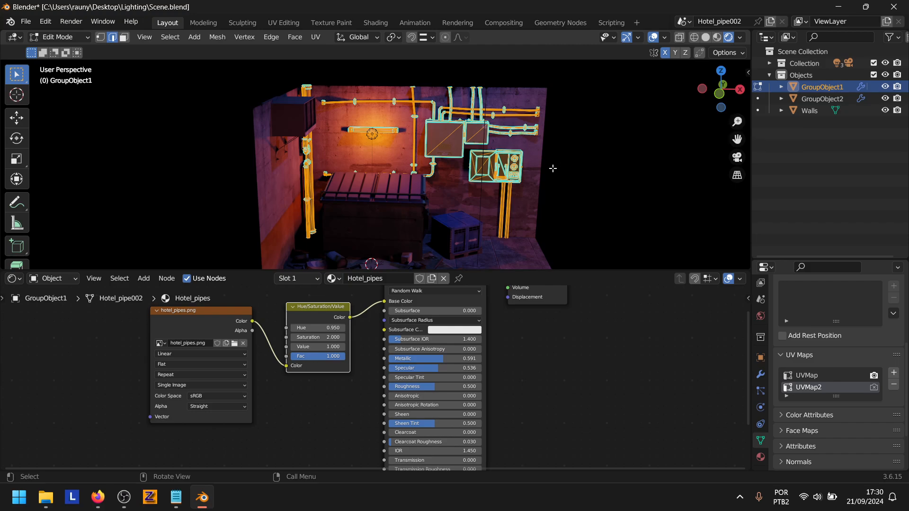
{"action": "key", "text": "u"}
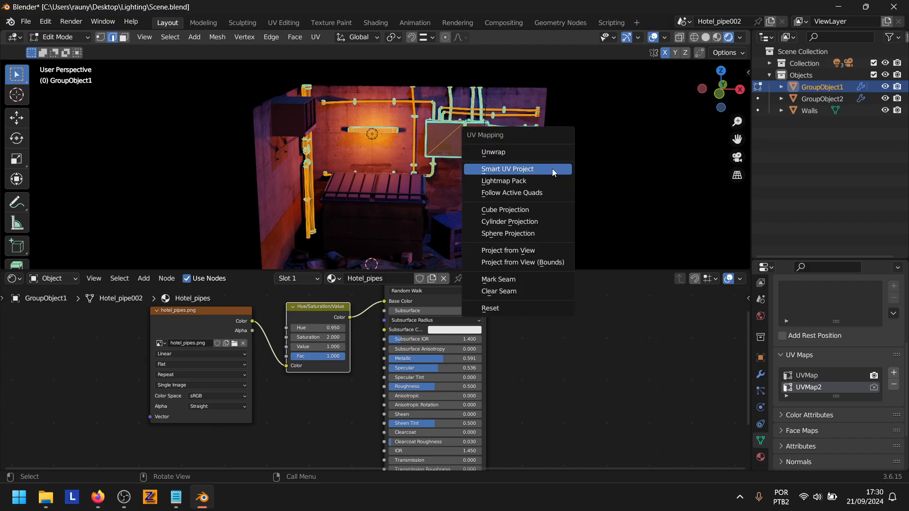
{"action": "left_click", "coordinate": [522, 170]}
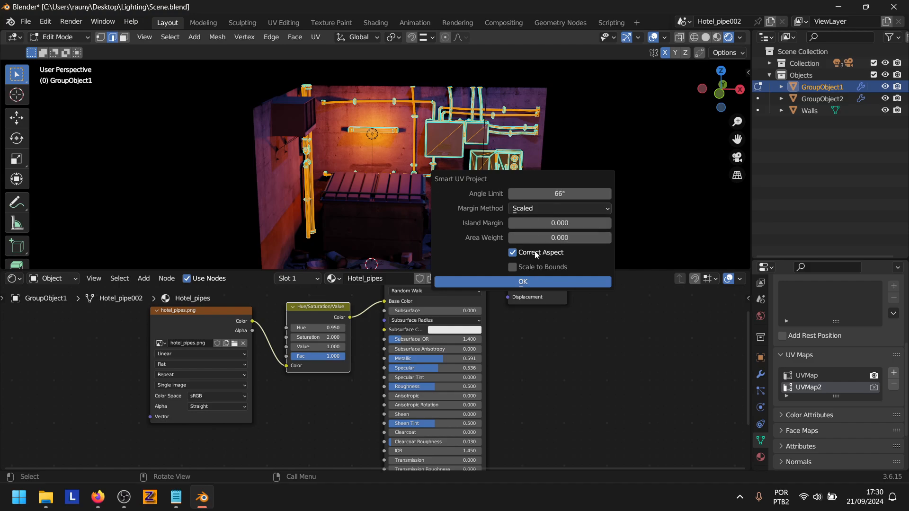
{"action": "left_click", "coordinate": [513, 267]}
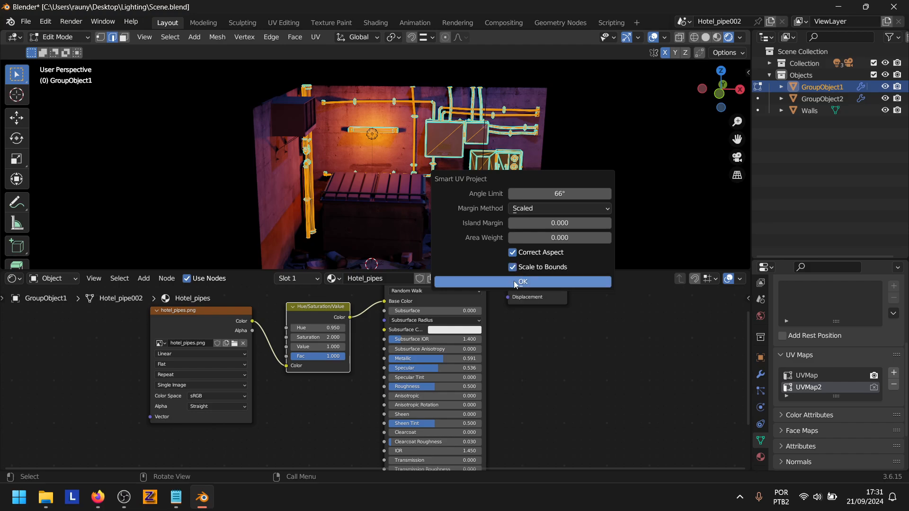
{"action": "left_click", "coordinate": [513, 281]}
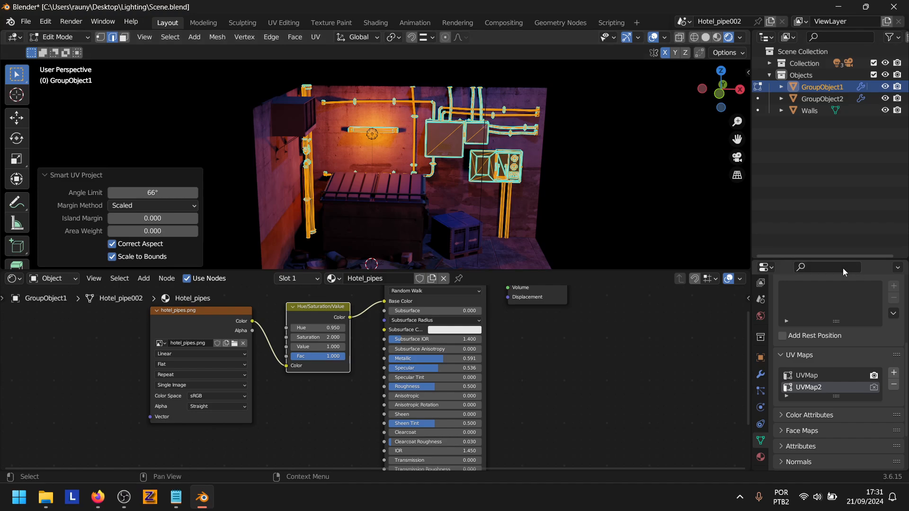
Unwrap GroupObject2's mesh into UVMap2 with Smart UV Project, keeping Scale to Bounds on, and return to Object Mode.
{"action": "left_click", "coordinate": [822, 100]}
{"action": "key", "text": "Tab"}
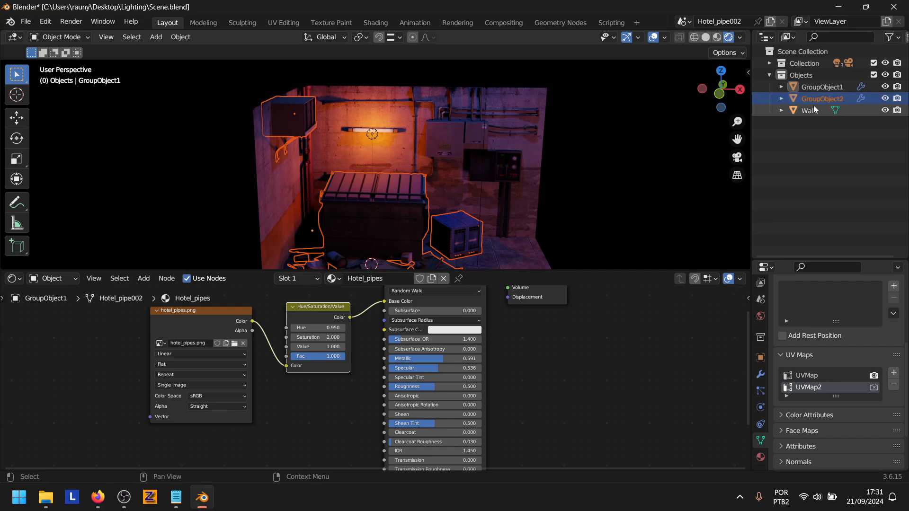
{"action": "left_click", "coordinate": [823, 98]}
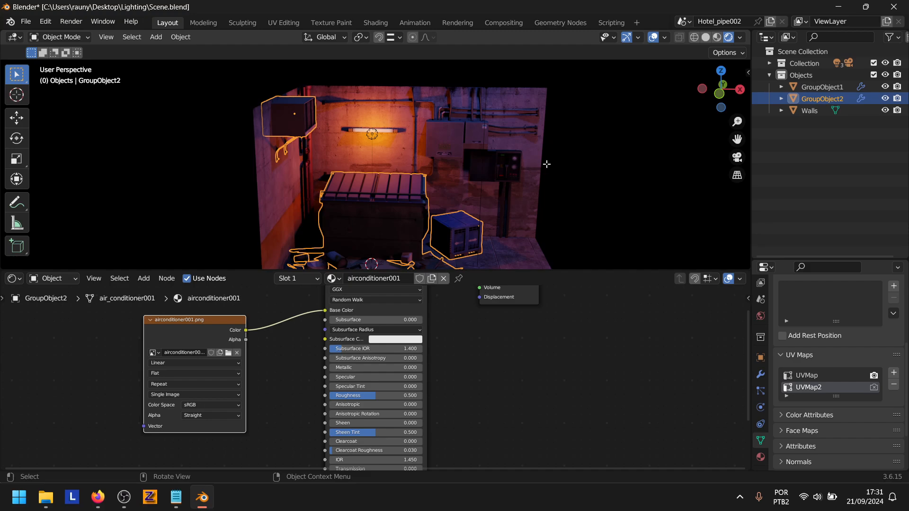
{"action": "key", "text": "Tab"}
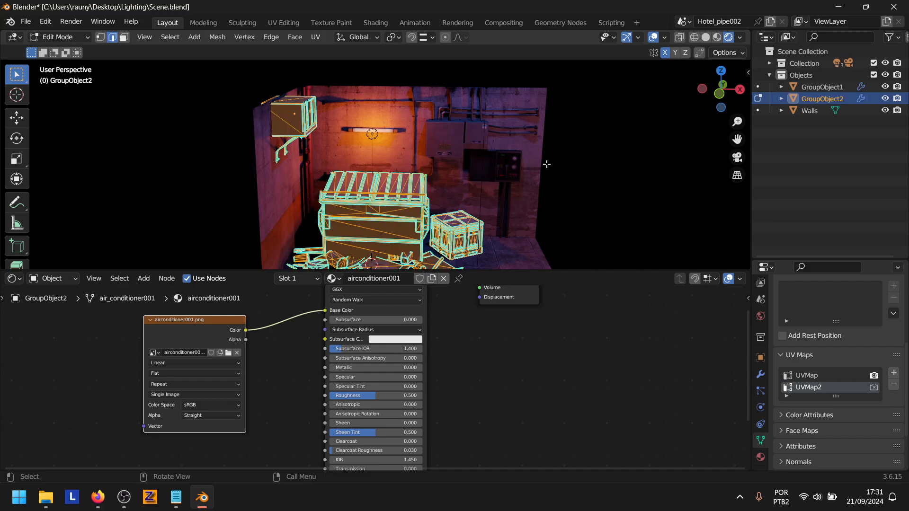
{"action": "key", "text": "u"}
{"action": "left_click", "coordinate": [546, 167]}
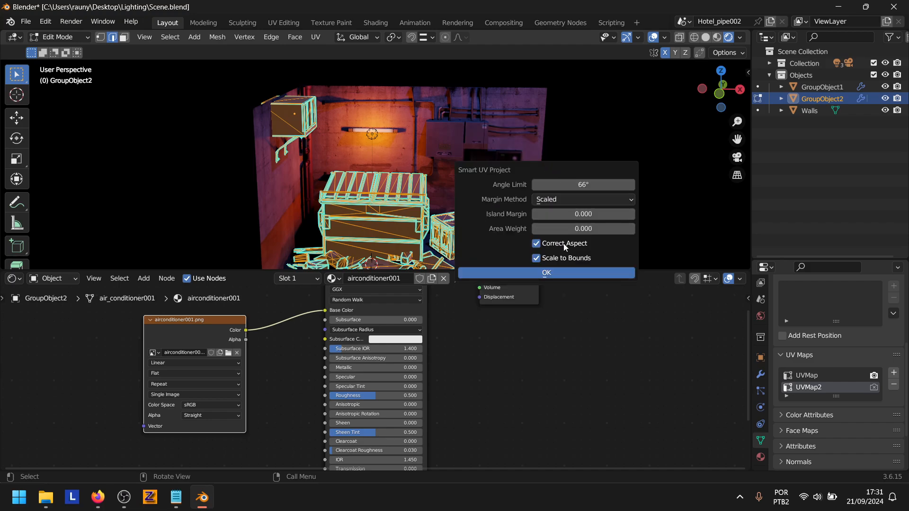
{"action": "left_click", "coordinate": [567, 273]}
{"action": "middle_click_drag", "start_coordinate": [563, 256], "coordinate": [559, 199]}
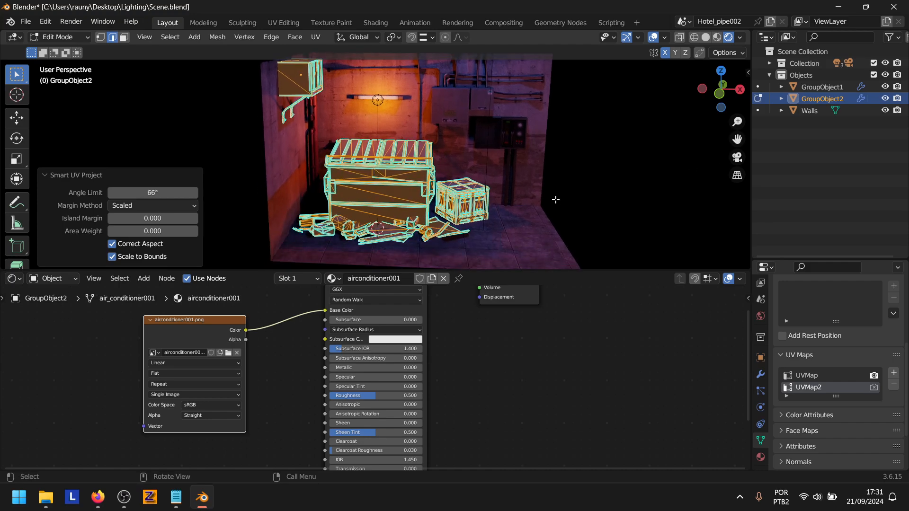
{"action": "key", "text": "Tab"}
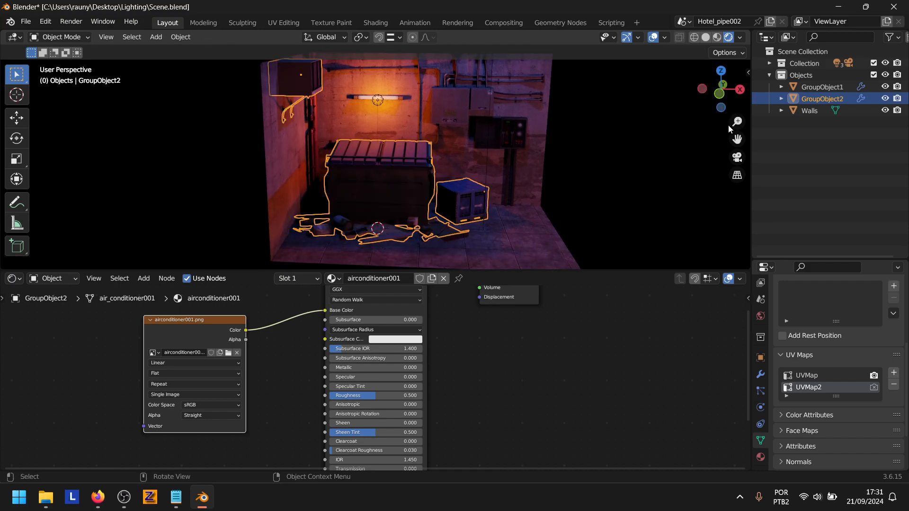
Unwrap the whole Walls mesh into UVMap2 with Smart UV Project, keeping Scale to Bounds on, and return to Object Mode.
{"action": "left_click", "coordinate": [805, 110]}
{"action": "key", "text": "Tab"}
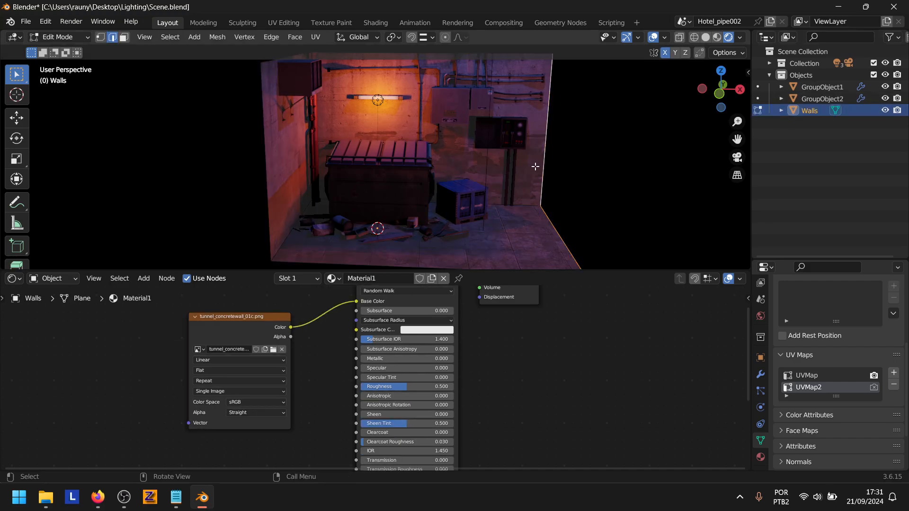
{"action": "key", "text": "u"}
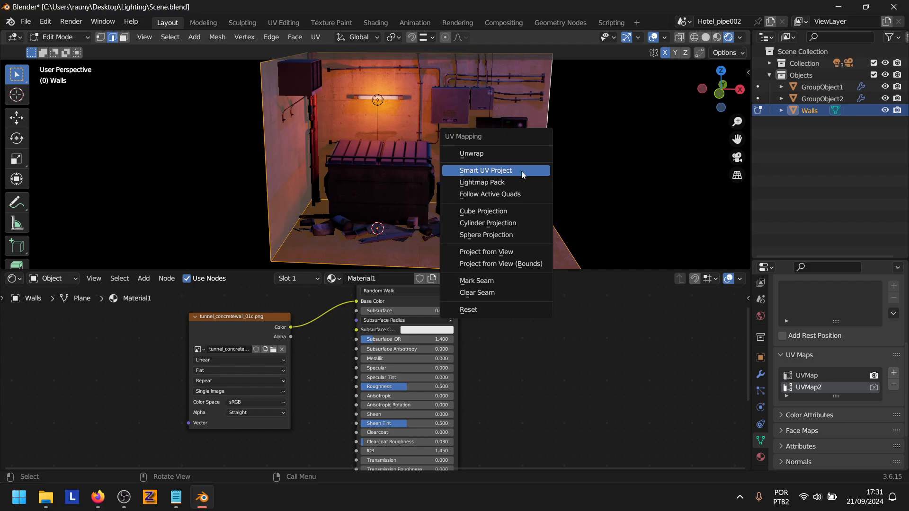
{"action": "left_click", "coordinate": [521, 171]}
{"action": "key", "text": "Return"}
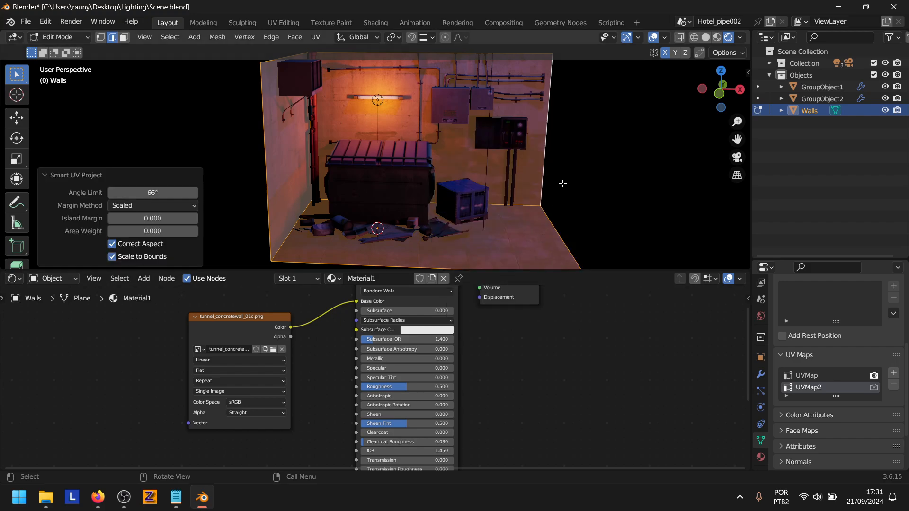
{"action": "key", "text": "Tab"}
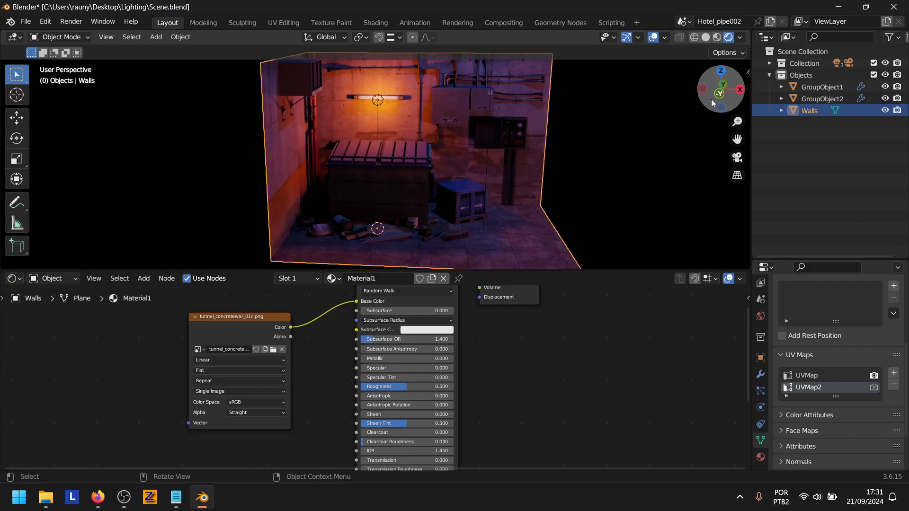
Enlarge the Properties editor and display GroupObject1's list of material slots.
{"action": "left_click_drag", "start_coordinate": [711, 98], "coordinate": [737, 141]}
{"action": "left_click_drag", "start_coordinate": [774, 260], "coordinate": [796, 163]}
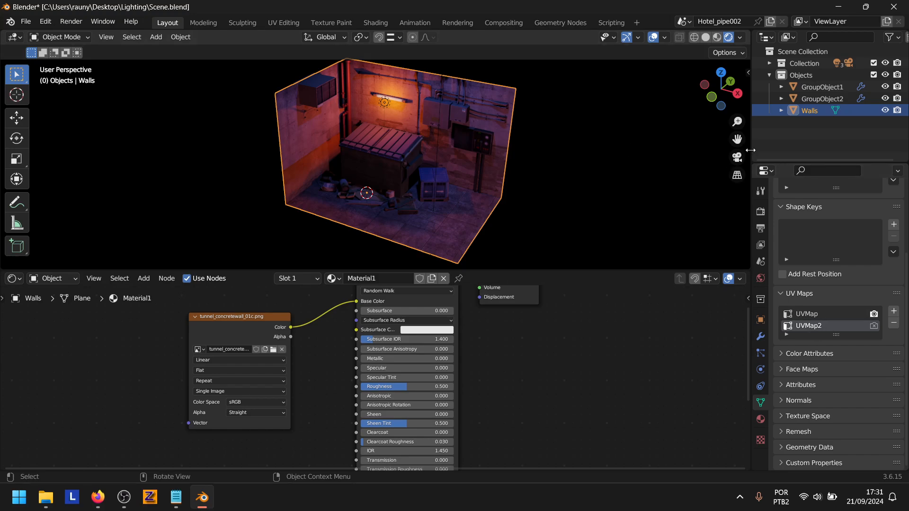
{"action": "left_click_drag", "start_coordinate": [737, 138], "coordinate": [782, 115]}
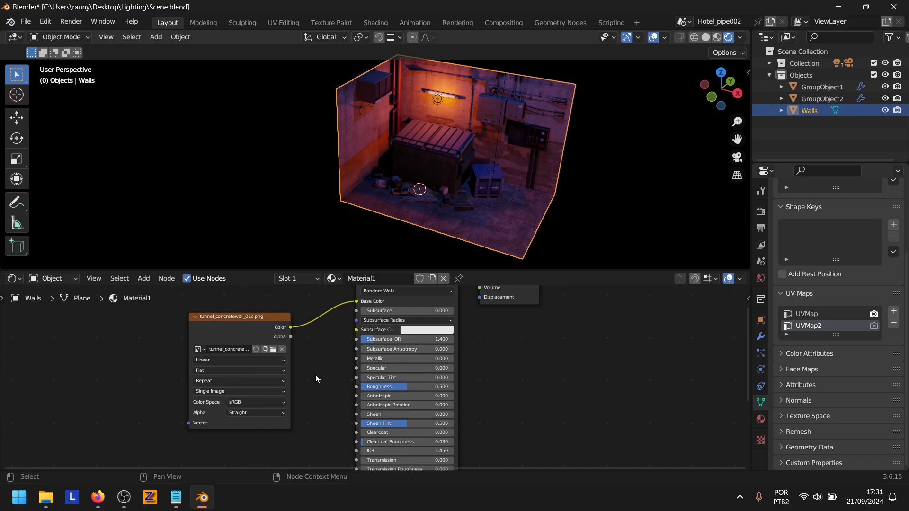
{"action": "left_click", "coordinate": [814, 90]}
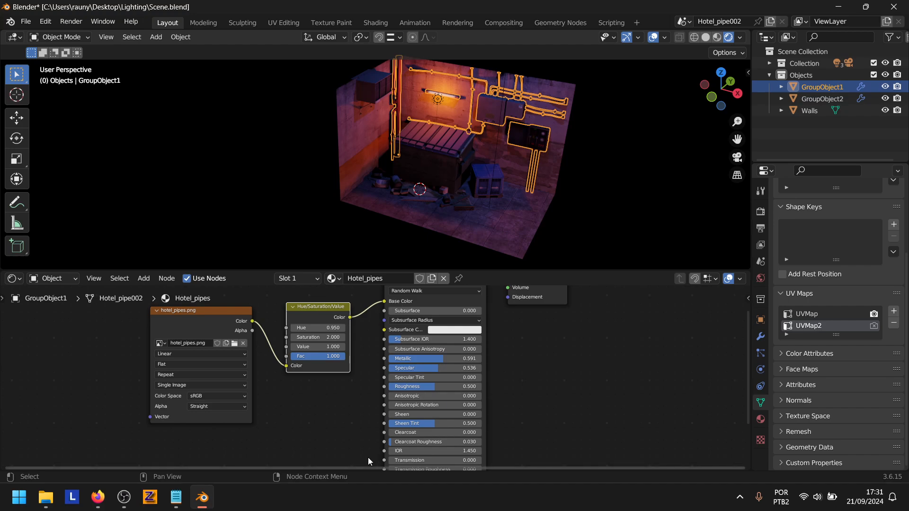
{"action": "left_click_drag", "start_coordinate": [359, 469], "coordinate": [187, 458]}
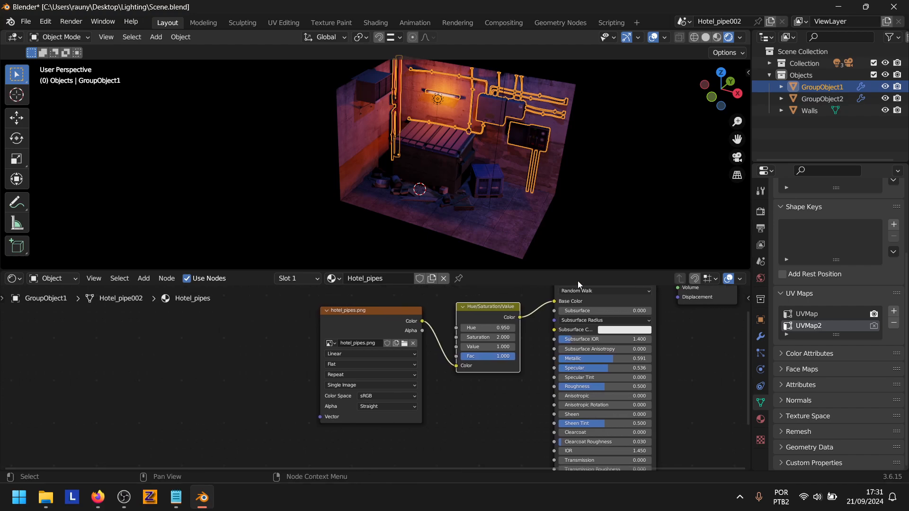
{"action": "left_click_drag", "start_coordinate": [737, 139], "coordinate": [827, 117]}
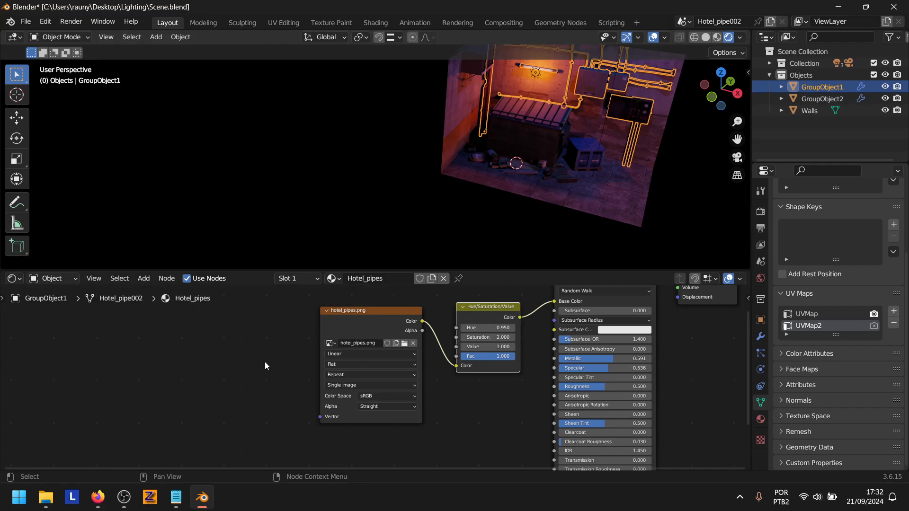
{"action": "left_click", "coordinate": [761, 419]}
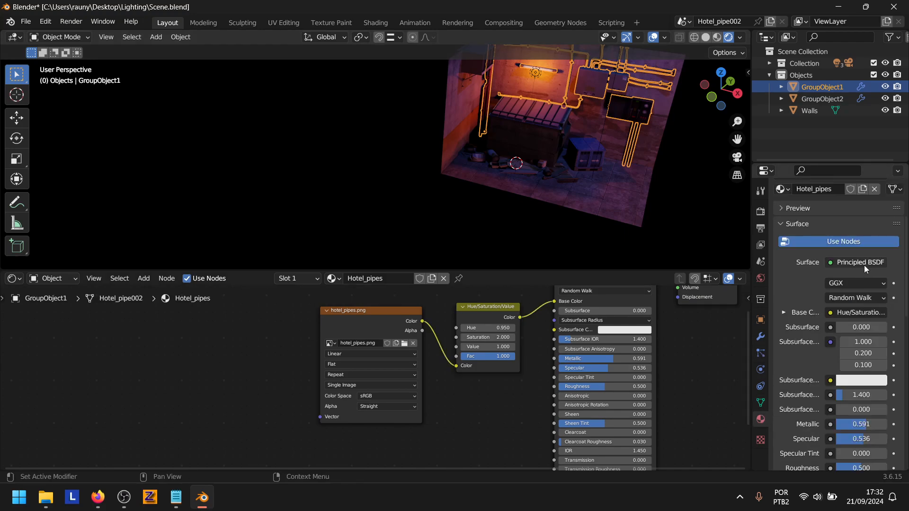
{"action": "scroll", "coordinate": [805, 222], "scroll_direction": "up", "scroll_amount": 5}
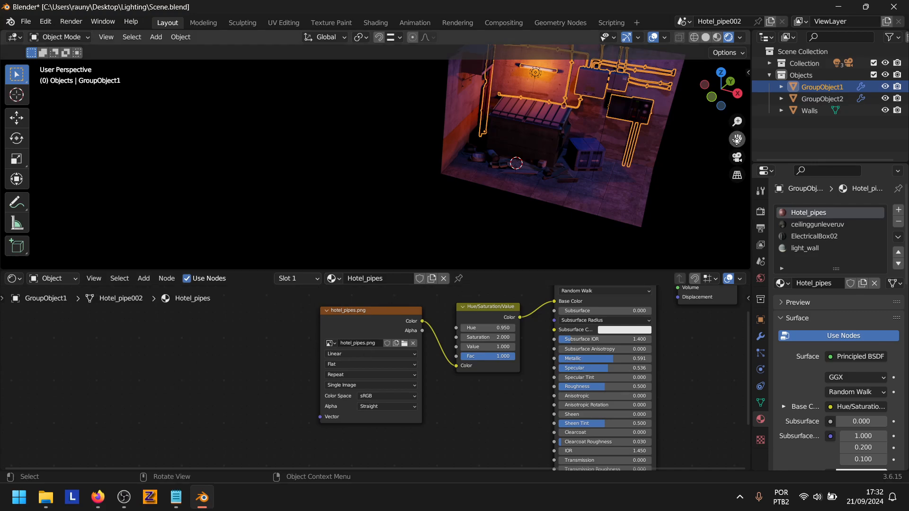
Add an unconnected Image Texture node to GroupObject1's Hotel_pipes material, beside the hotel_pipes.png node.
{"action": "left_click_drag", "start_coordinate": [737, 138], "coordinate": [746, 142]}
{"action": "left_click_drag", "start_coordinate": [720, 90], "coordinate": [753, 180]}
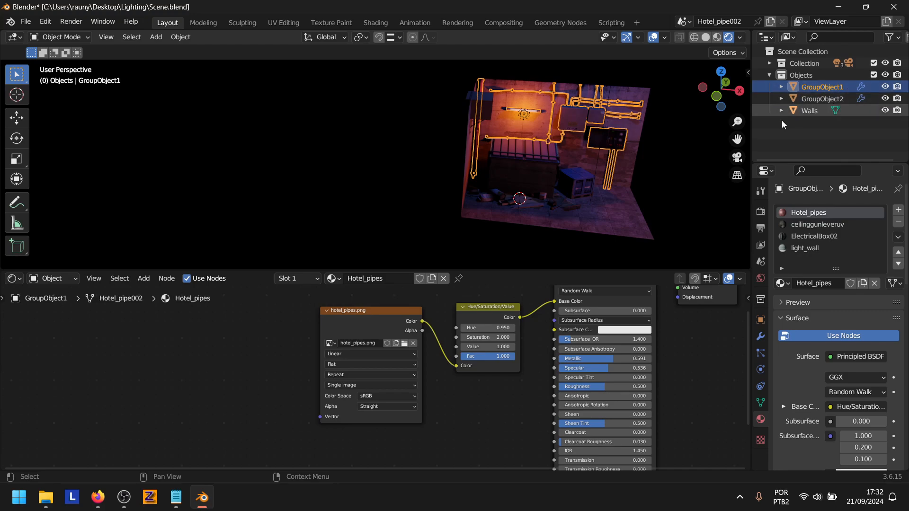
{"action": "left_click_drag", "start_coordinate": [737, 139], "coordinate": [768, 139]}
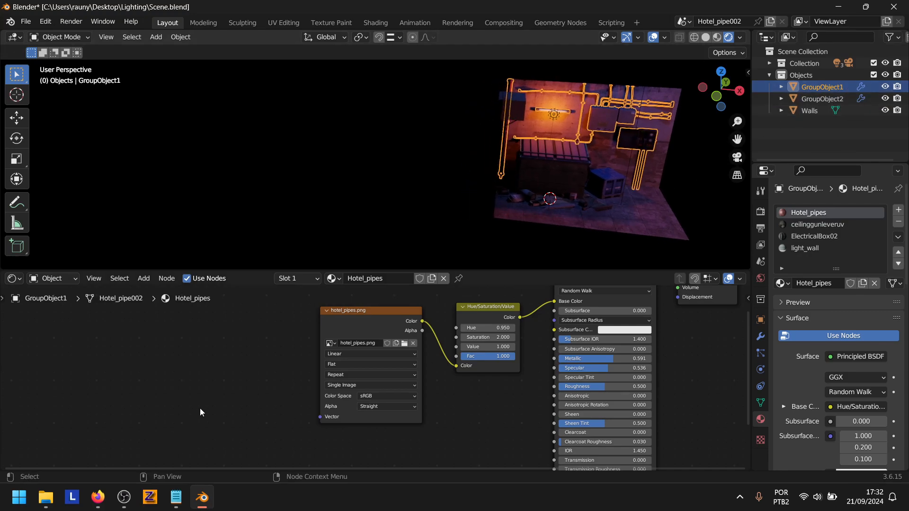
{"action": "key", "text": "shift+a"}
{"action": "mouse_move", "coordinate": [188, 410]}
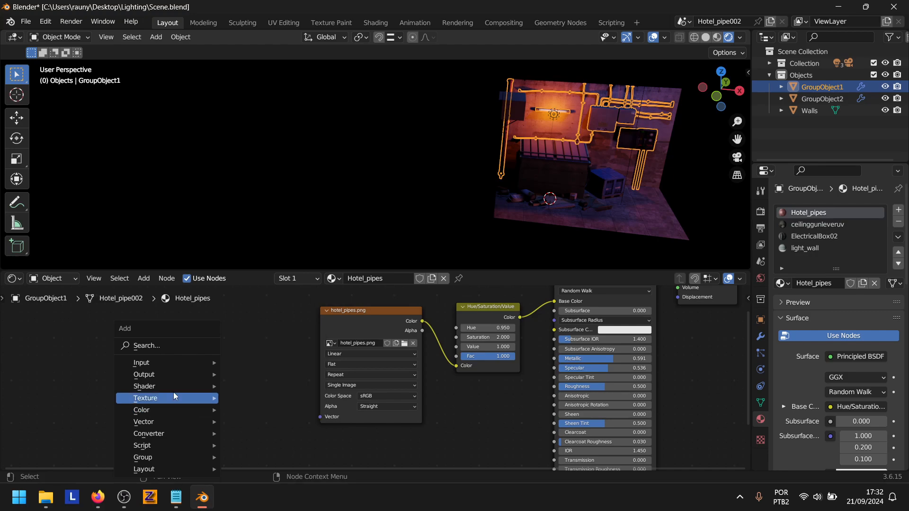
{"action": "mouse_move", "coordinate": [141, 437]}
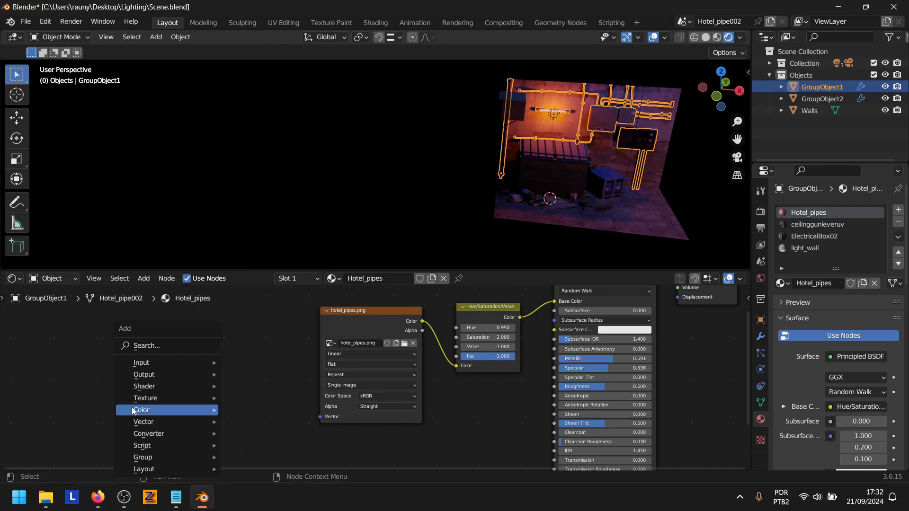
{"action": "mouse_move", "coordinate": [166, 400]}
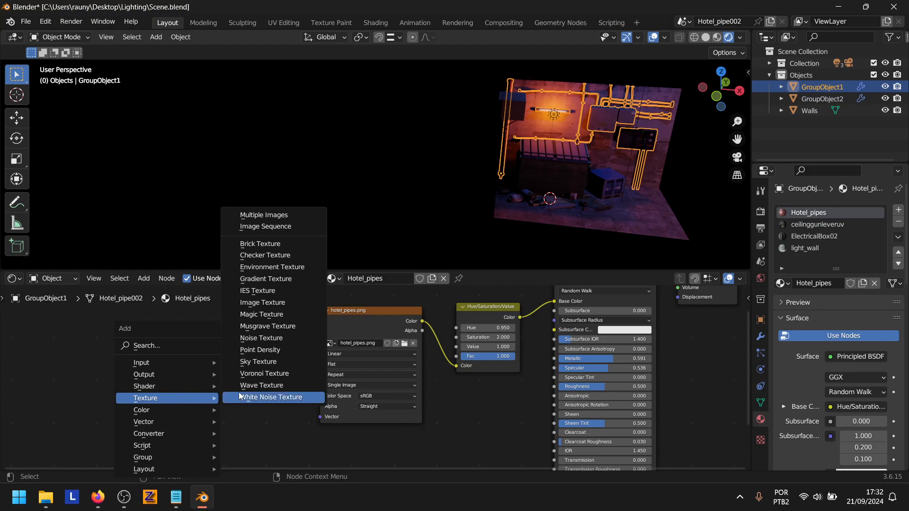
{"action": "left_click", "coordinate": [264, 303]}
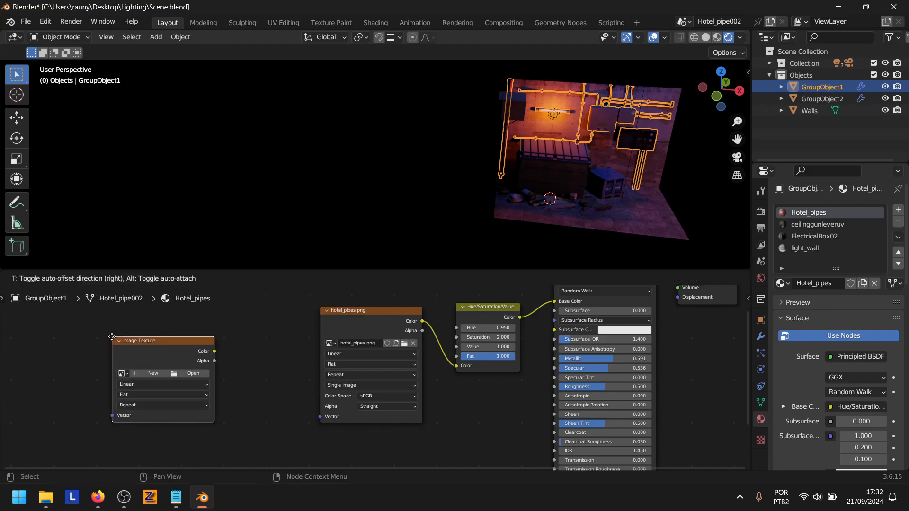
{"action": "left_click", "coordinate": [135, 368]}
Create a new 4096 × 4096 px image named GroupObject1 in the unconnected Image Texture node and reposition the node.
{"action": "left_click", "coordinate": [143, 376]}
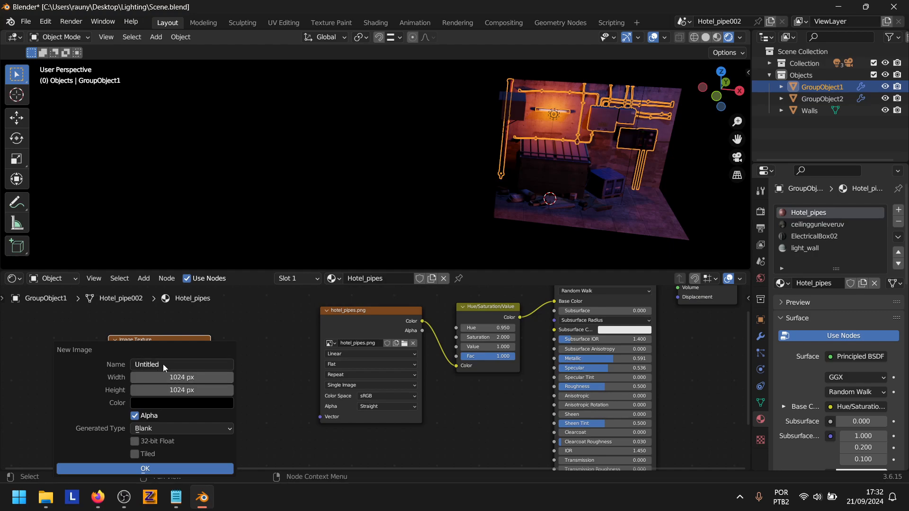
{"action": "left_click", "coordinate": [165, 379]}
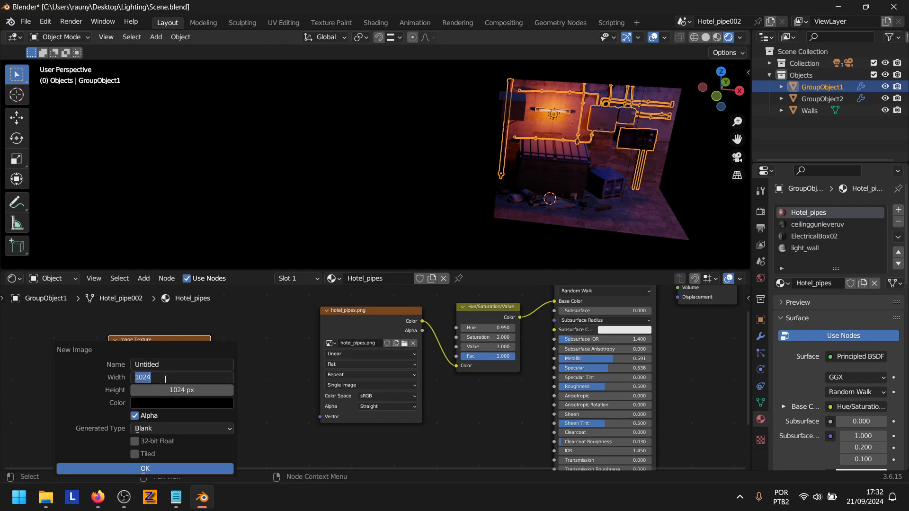
{"action": "type", "text": "4096"}
{"action": "key", "text": "Tab"}
{"action": "type", "text": "4096"}
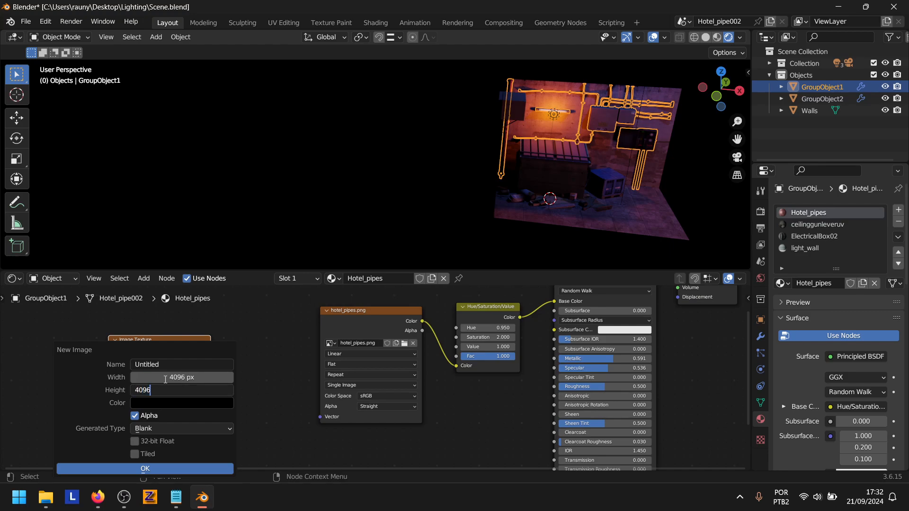
{"action": "key", "text": "Return"}
{"action": "left_click", "coordinate": [164, 360]}
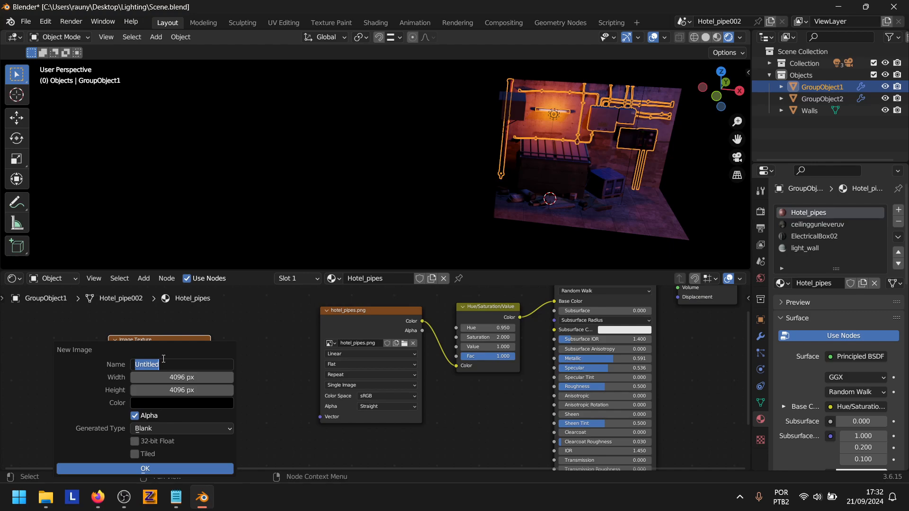
{"action": "type", "text": "GroupObject1"}
{"action": "key", "text": "Return"}
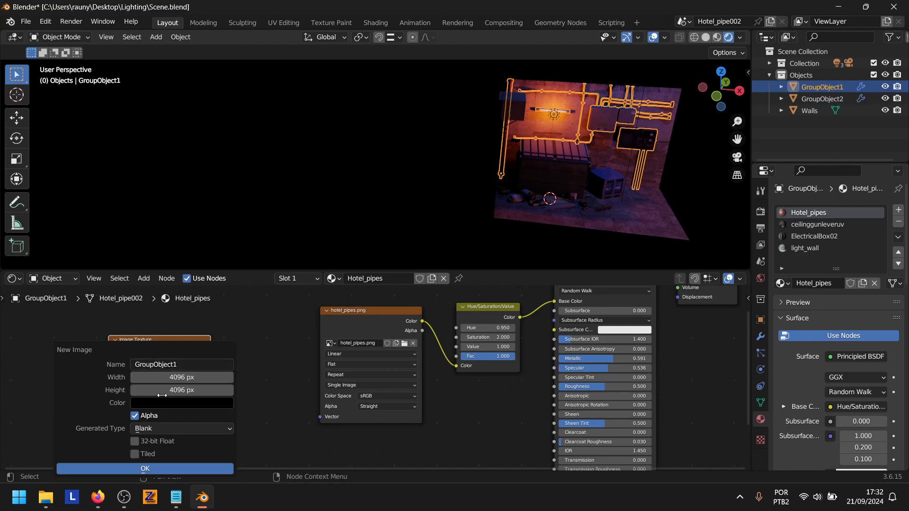
{"action": "left_click", "coordinate": [143, 469]}
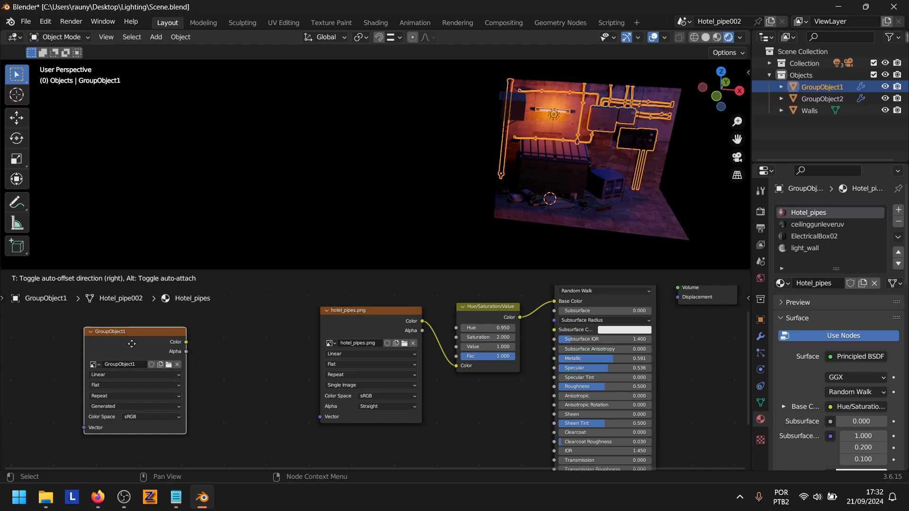
{"action": "left_click", "coordinate": [148, 354]}
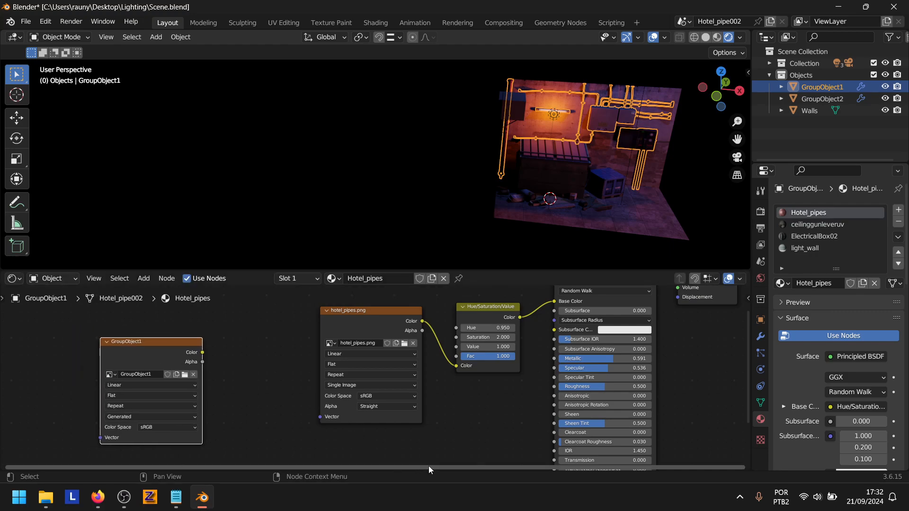
Add a UV Map node to the Hotel_pipes material, placed before the GroupObject1 image node.
{"action": "left_click_drag", "start_coordinate": [428, 466], "coordinate": [205, 396]}
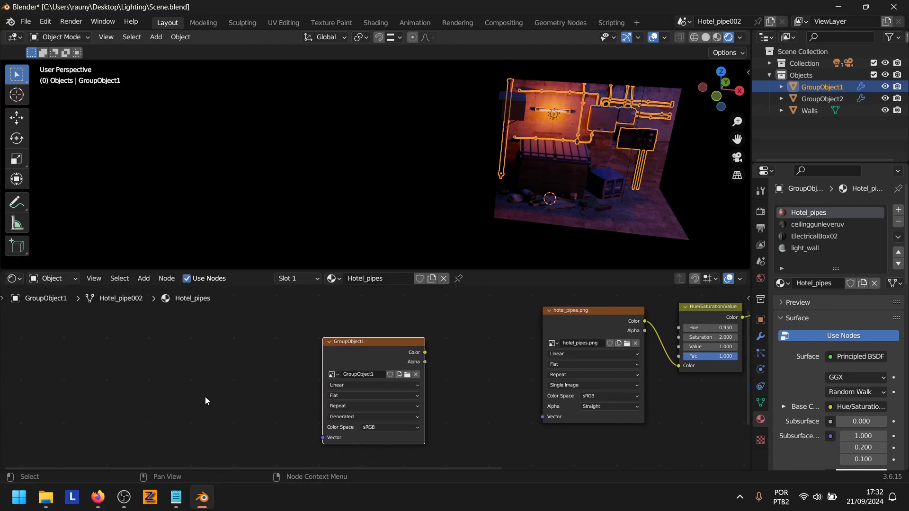
{"action": "key", "text": "shift+a"}
{"action": "mouse_move", "coordinate": [178, 408]}
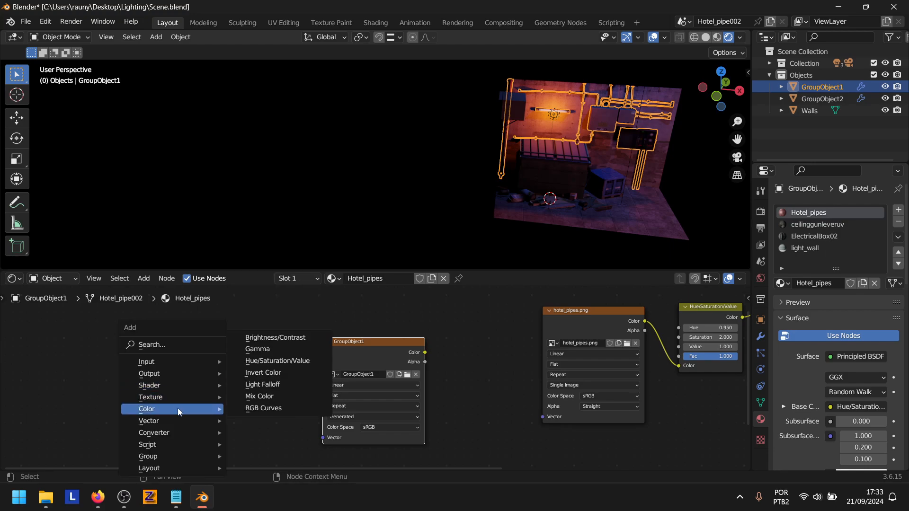
{"action": "mouse_move", "coordinate": [198, 364]}
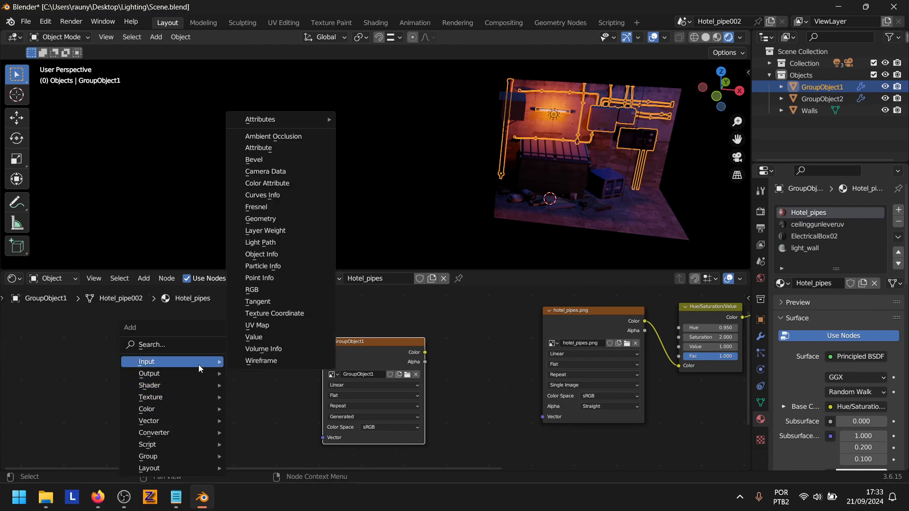
{"action": "left_click", "coordinate": [272, 326]}
{"action": "left_click", "coordinate": [178, 384]}
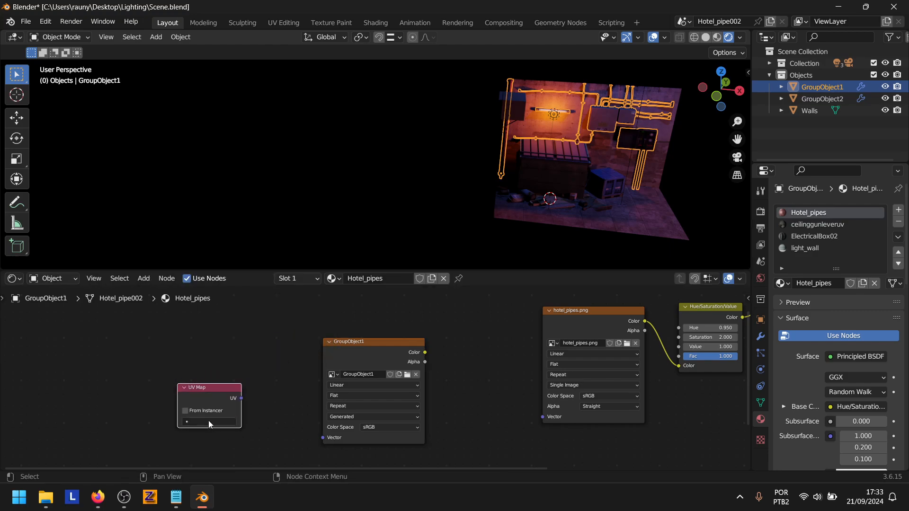
{"action": "left_click_drag", "start_coordinate": [212, 393], "coordinate": [243, 374]}
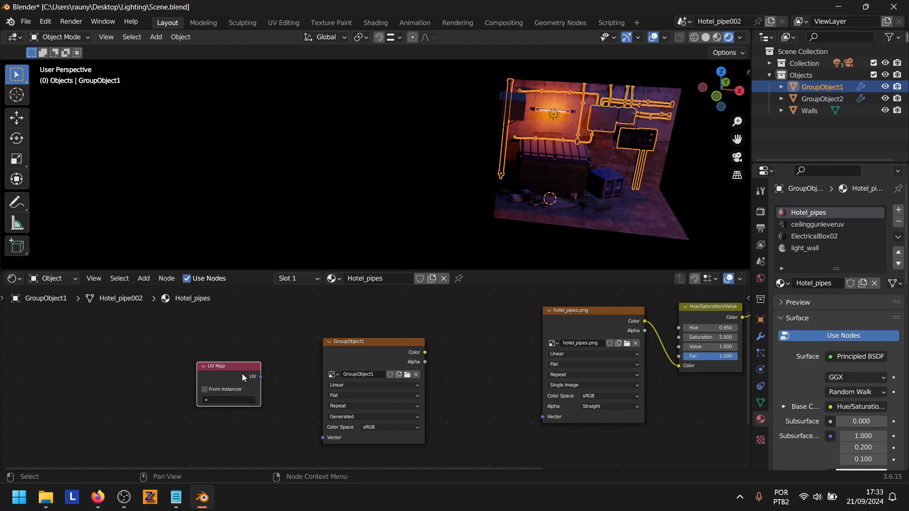
Set the UV Map node to UVMap2 and connect its UV output to the GroupObject1 image node's Vector input.
{"action": "left_click", "coordinate": [229, 400]}
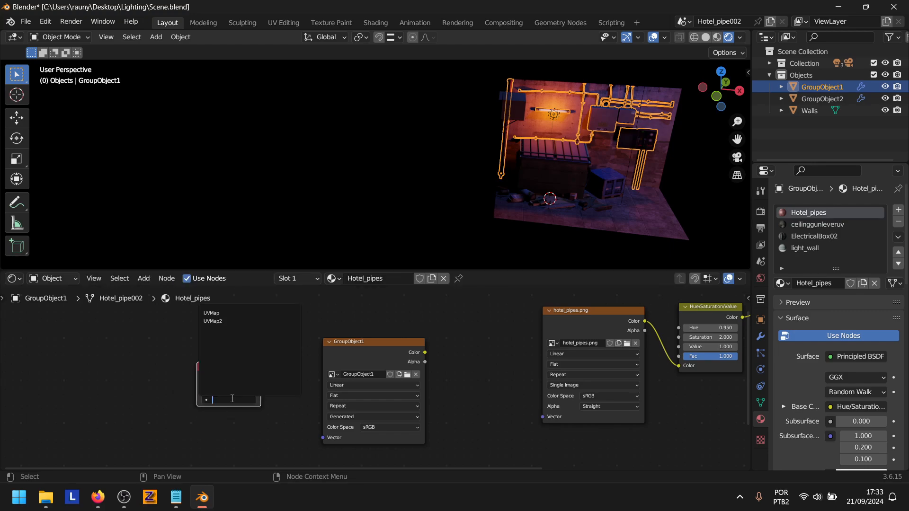
{"action": "left_click", "coordinate": [215, 322]}
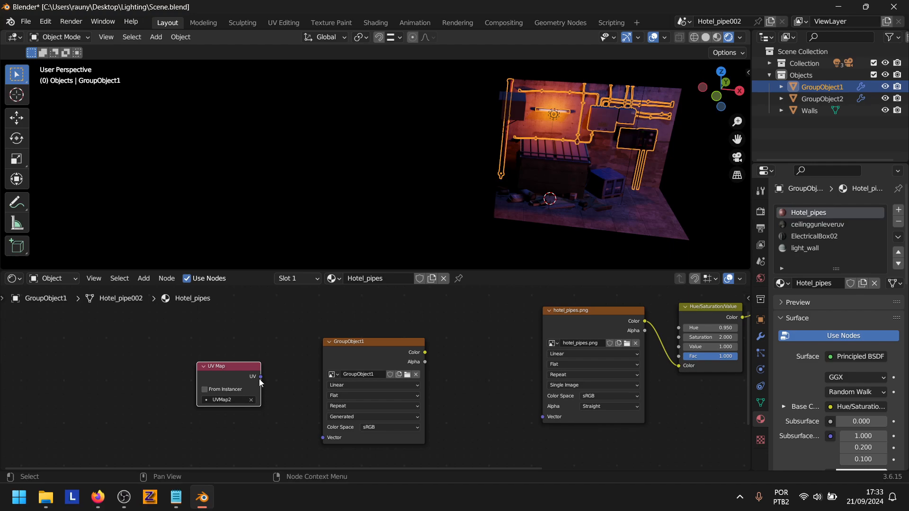
{"action": "left_click_drag", "start_coordinate": [260, 376], "coordinate": [324, 421]}
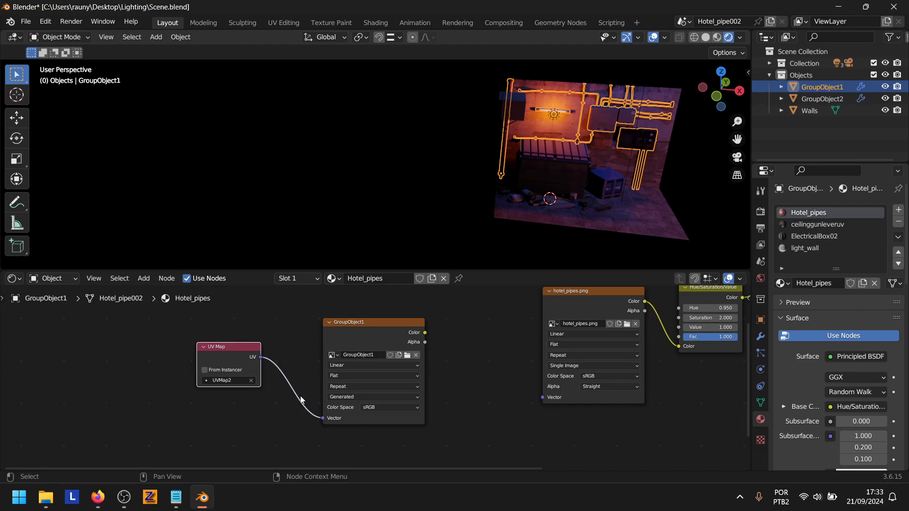
Try to paste the UV Map and GroupObject1 image nodes from Hotel_pipes into the ceilinggunleveruv material.
{"action": "left_click_drag", "start_coordinate": [223, 304], "coordinate": [381, 433]}
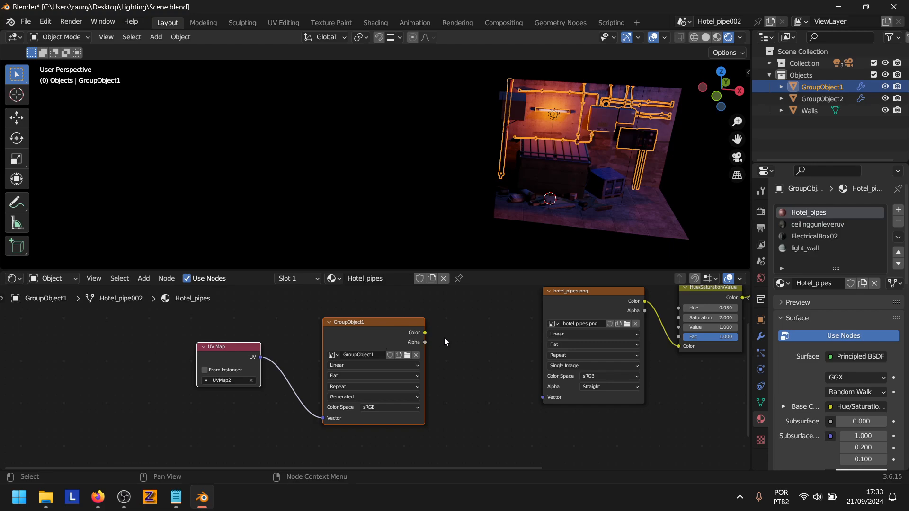
{"action": "left_click", "coordinate": [374, 335]}
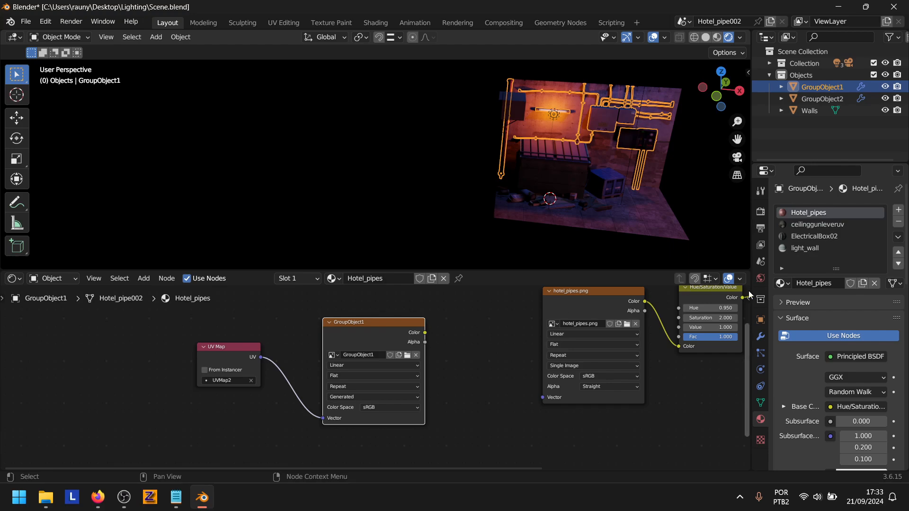
{"action": "left_click", "coordinate": [815, 224]}
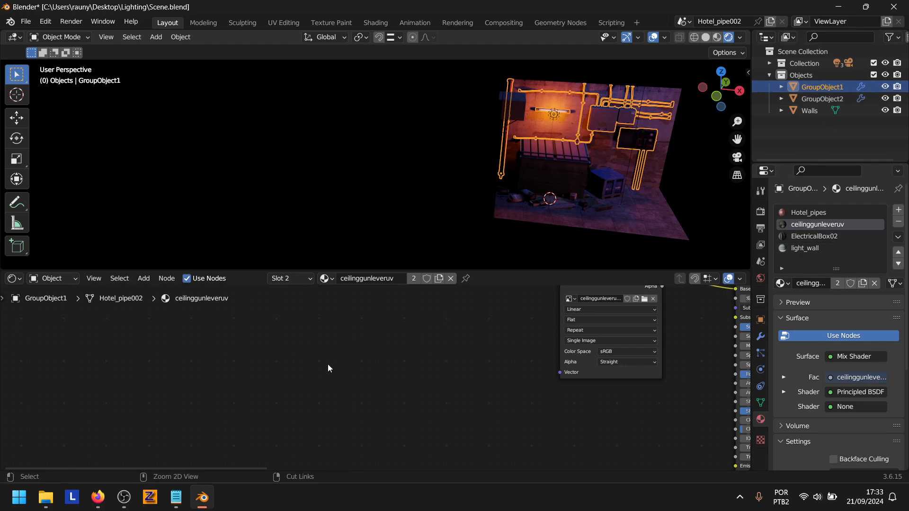
{"action": "key", "text": "ctrl+v"}
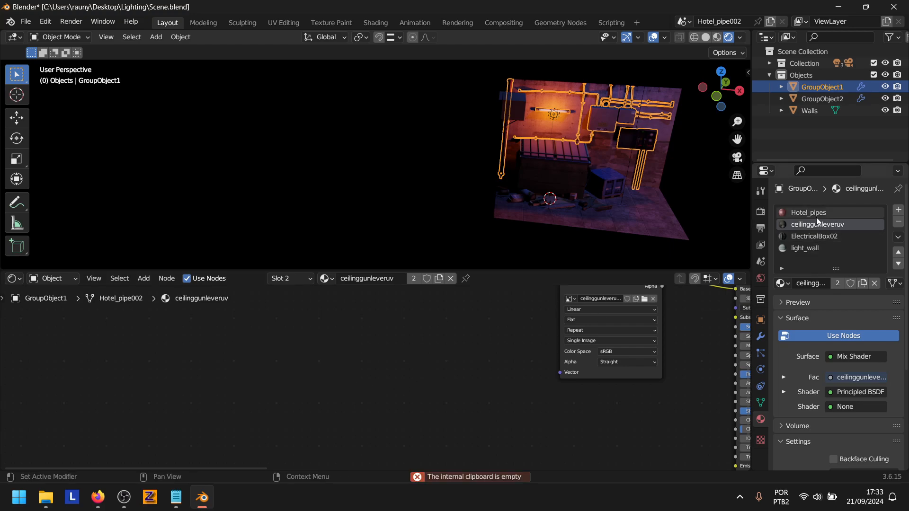
{"action": "left_click", "coordinate": [816, 216]}
{"action": "left_click_drag", "start_coordinate": [203, 317], "coordinate": [359, 438]}
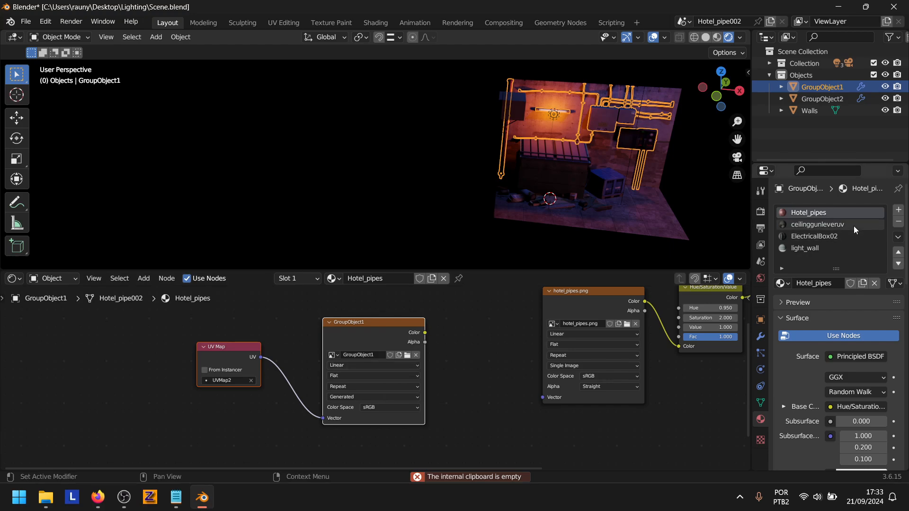
{"action": "left_click", "coordinate": [373, 330]}
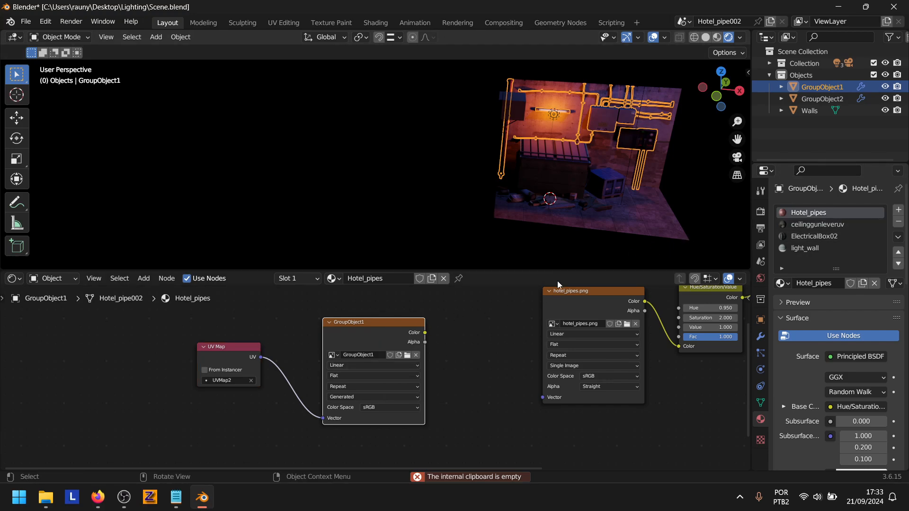
{"action": "left_click", "coordinate": [814, 227]}
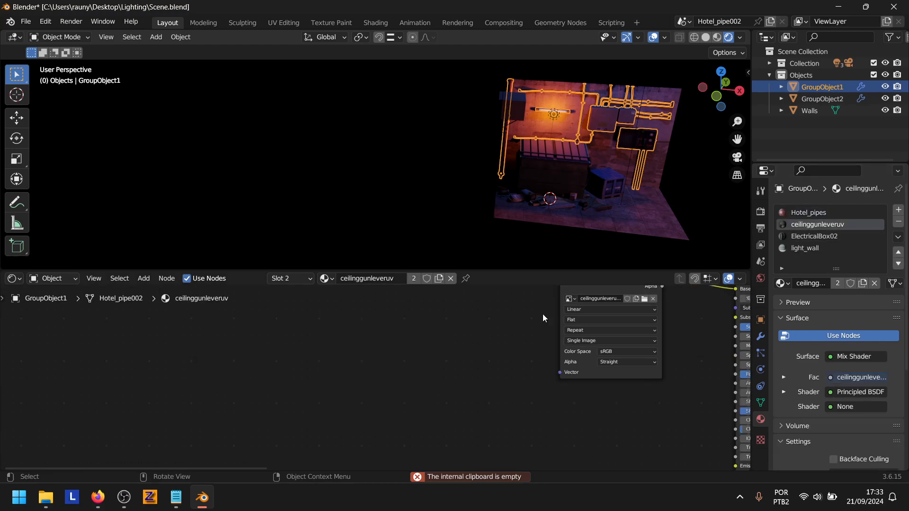
{"action": "key", "text": "ctrl+v"}
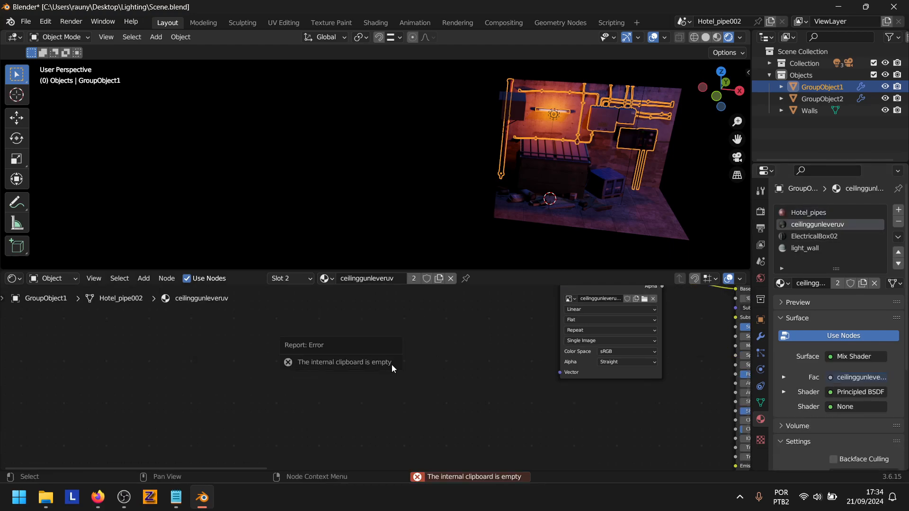
Copy the UV Map and GroupObject1 image nodes from Hotel_pipes into ceilinggunleveruv and make the pasted image node active.
{"action": "left_click", "coordinate": [823, 212]}
{"action": "left_click_drag", "start_coordinate": [207, 308], "coordinate": [384, 445]}
{"action": "key", "text": "ctrl+c"}
{"action": "left_click", "coordinate": [813, 225]}
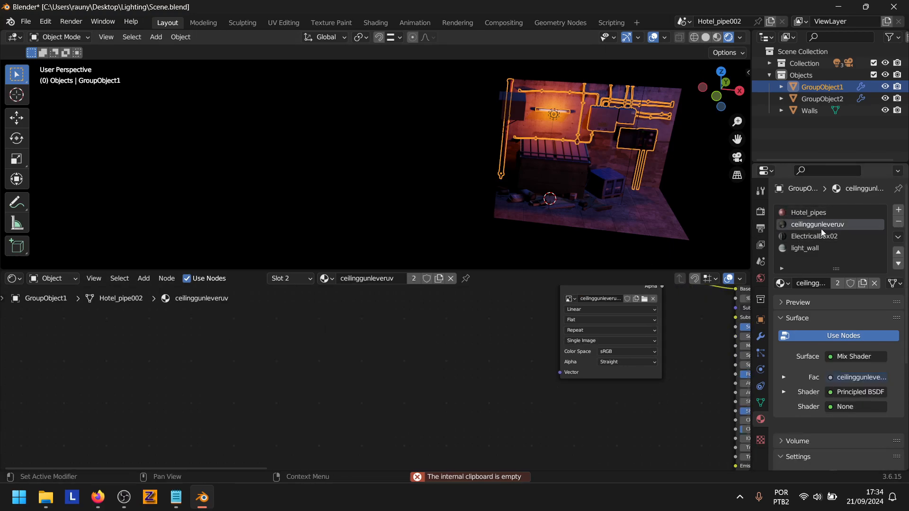
{"action": "key", "text": "ctrl+v"}
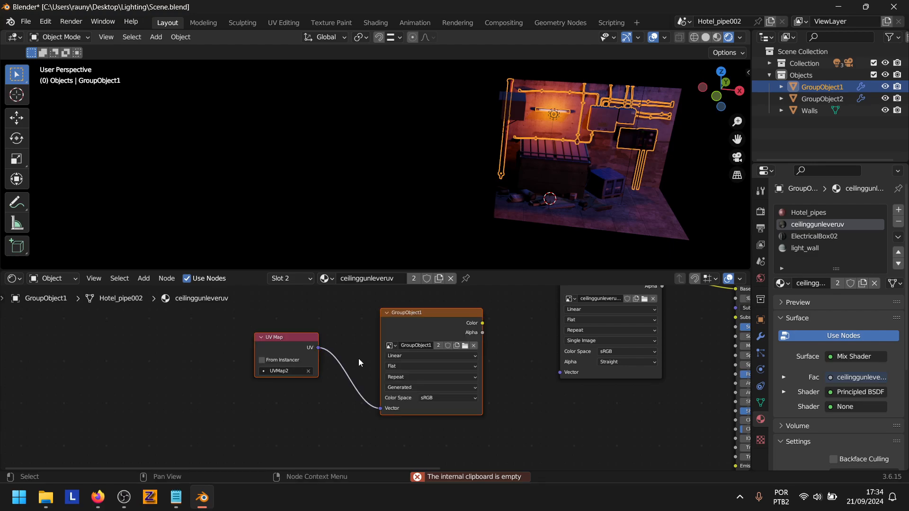
{"action": "left_click", "coordinate": [431, 325]}
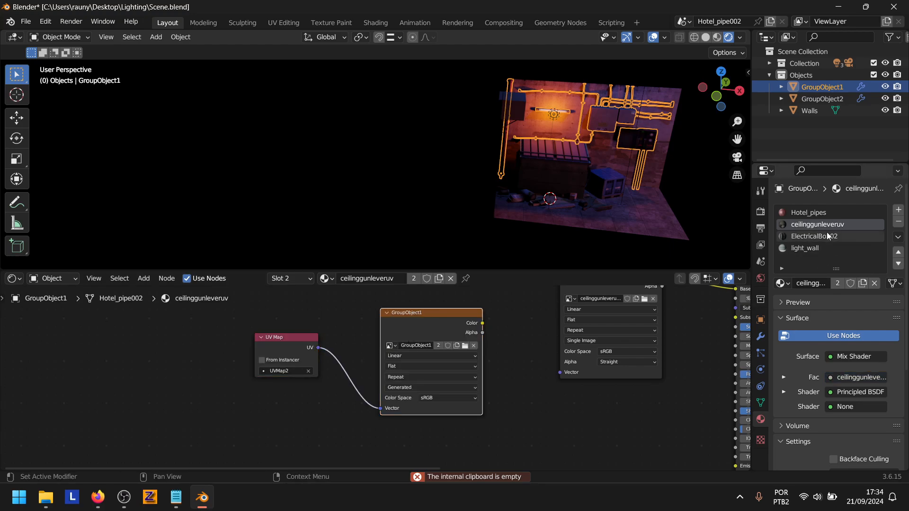
Select only the GroupObject1 image node in Hotel_pipes and recheck the active node in ceilinggunleveruv.
{"action": "left_click", "coordinate": [809, 213]}
{"action": "left_click", "coordinate": [363, 333]}
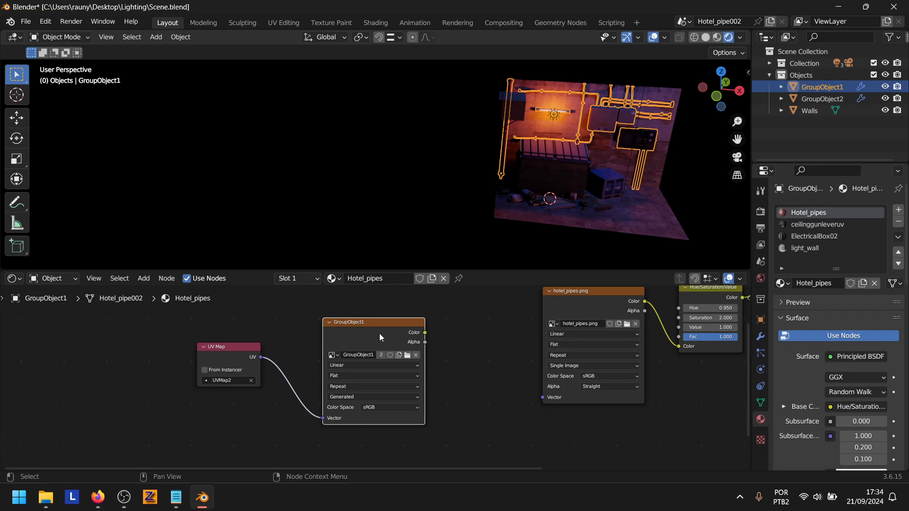
{"action": "left_click", "coordinate": [814, 226]}
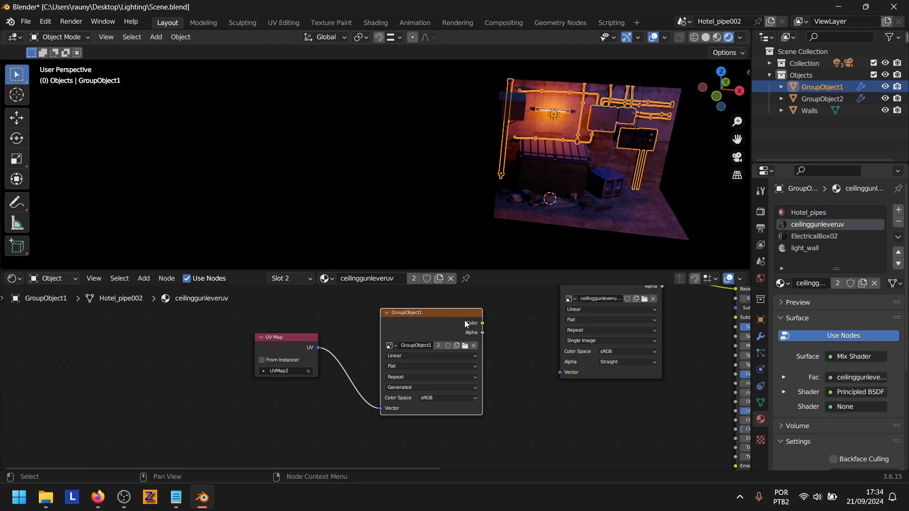
Paste the UV Map and GroupObject1 image nodes into ElectricalBox02 and light_wall, keeping the image node active and clear of light_wall.png.
{"action": "left_click", "coordinate": [818, 237]}
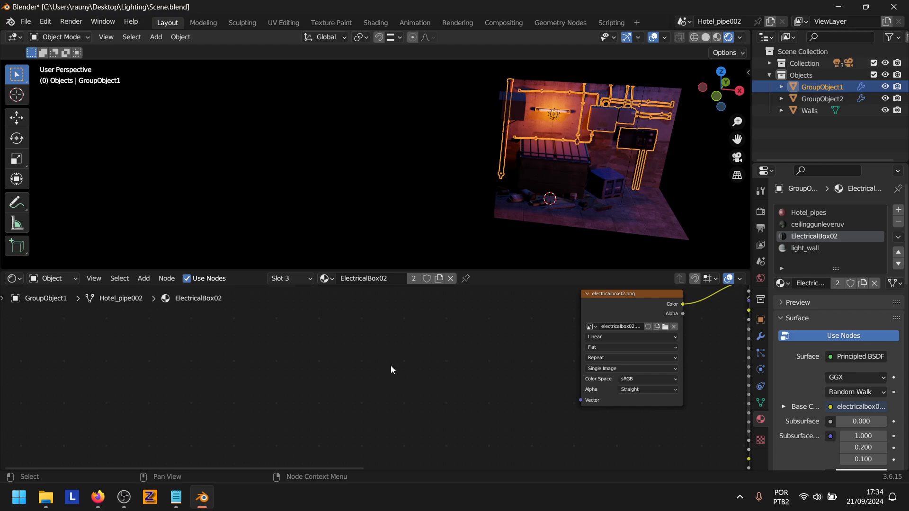
{"action": "key", "text": "ctrl+v"}
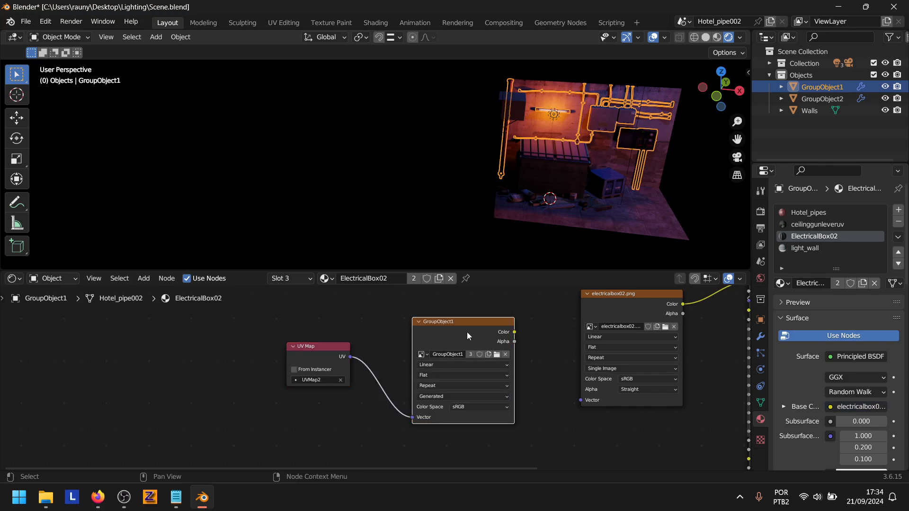
{"action": "left_click", "coordinate": [847, 248]}
{"action": "key", "text": "ctrl+v"}
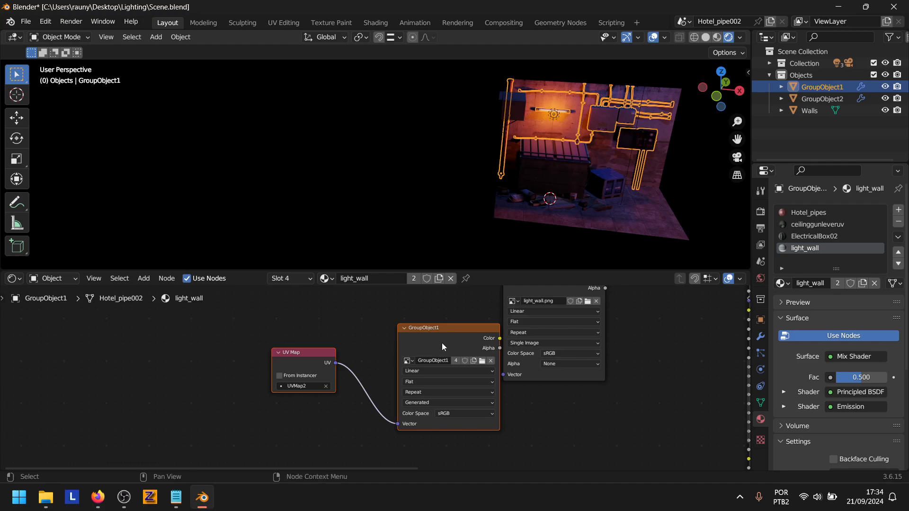
{"action": "left_click", "coordinate": [442, 342]}
{"action": "left_click_drag", "start_coordinate": [459, 342], "coordinate": [423, 353]}
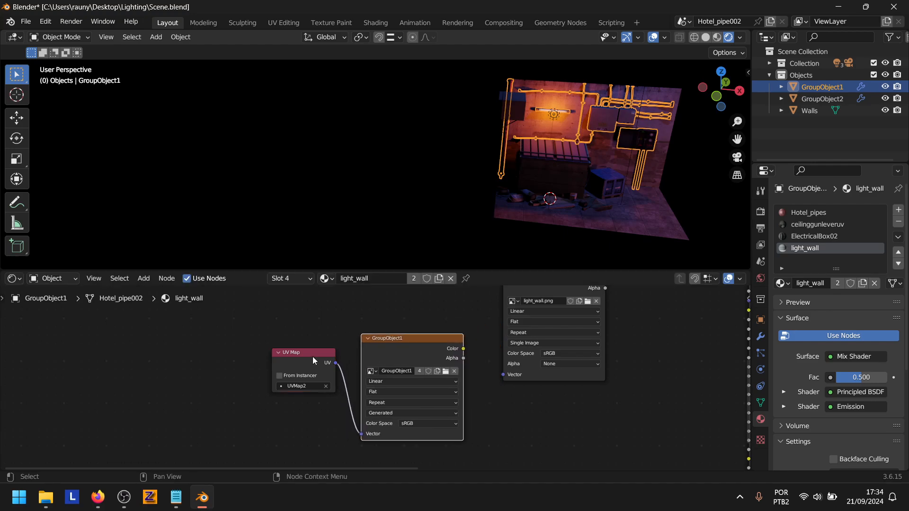
{"action": "left_click_drag", "start_coordinate": [312, 357], "coordinate": [294, 351]}
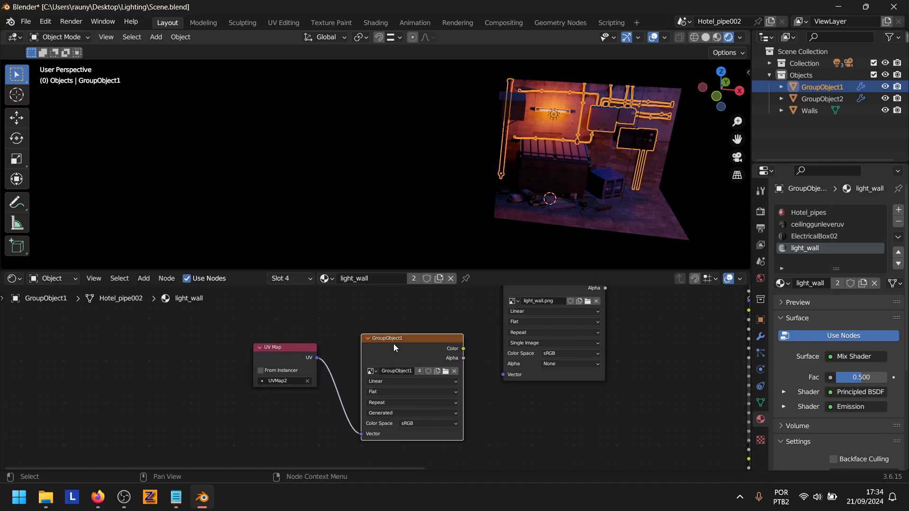
Check which node is active in the ElectricalBox02, ceilinggunleveruv and Hotel_pipes materials.
{"action": "left_click", "coordinate": [797, 236]}
{"action": "left_click", "coordinate": [805, 225]}
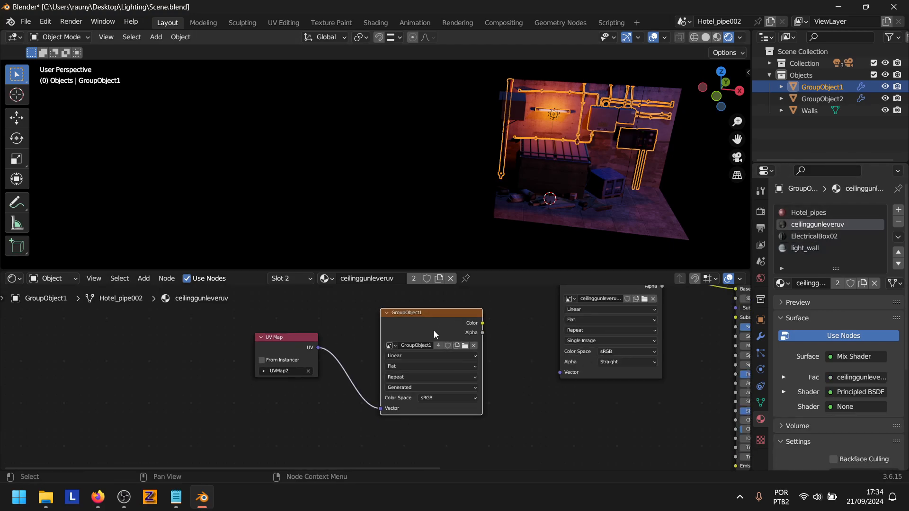
{"action": "left_click", "coordinate": [789, 213]}
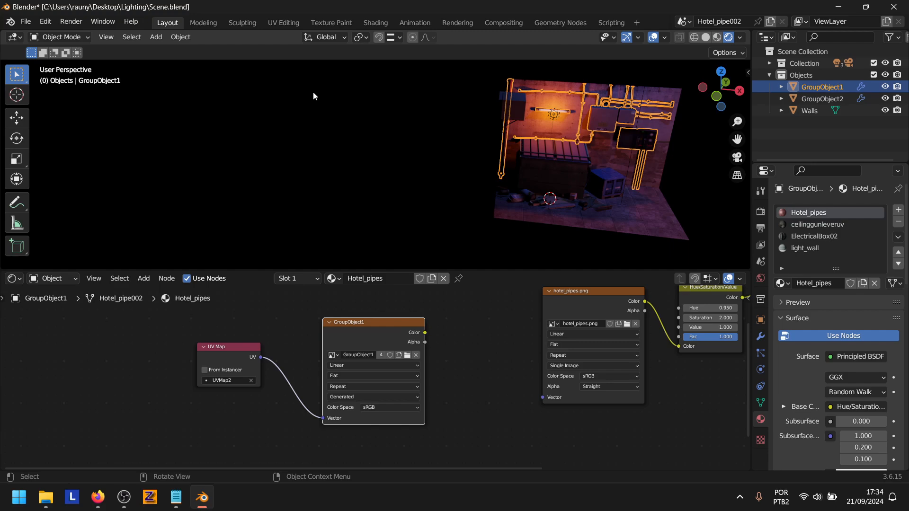
Open the System preferences to inspect the Cycles render devices.
{"action": "left_click", "coordinate": [43, 22]}
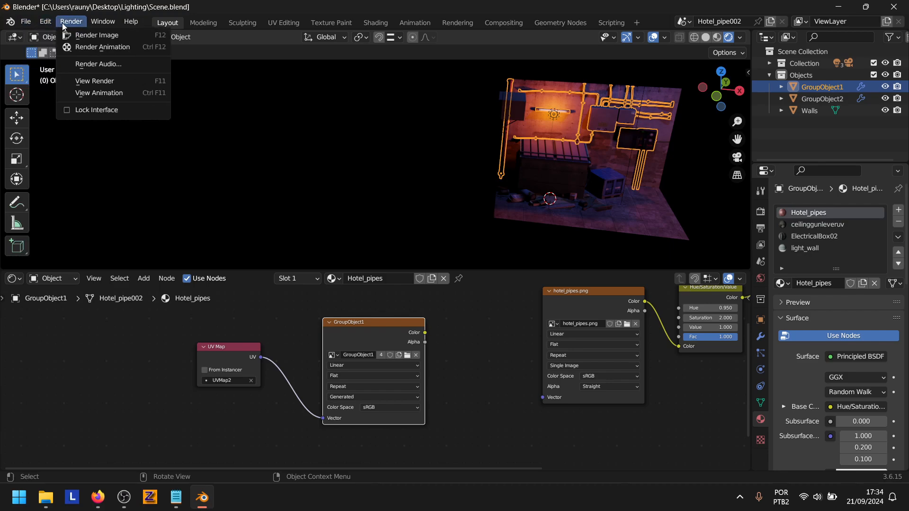
{"action": "left_click", "coordinate": [29, 25]}
{"action": "left_click", "coordinate": [30, 24]}
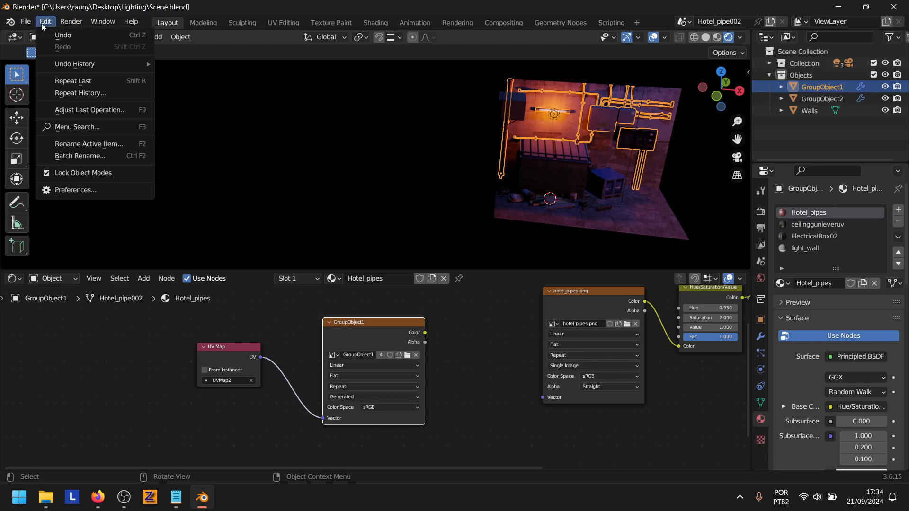
{"action": "left_click", "coordinate": [42, 23]}
{"action": "left_click", "coordinate": [41, 24]}
{"action": "left_click", "coordinate": [84, 191]}
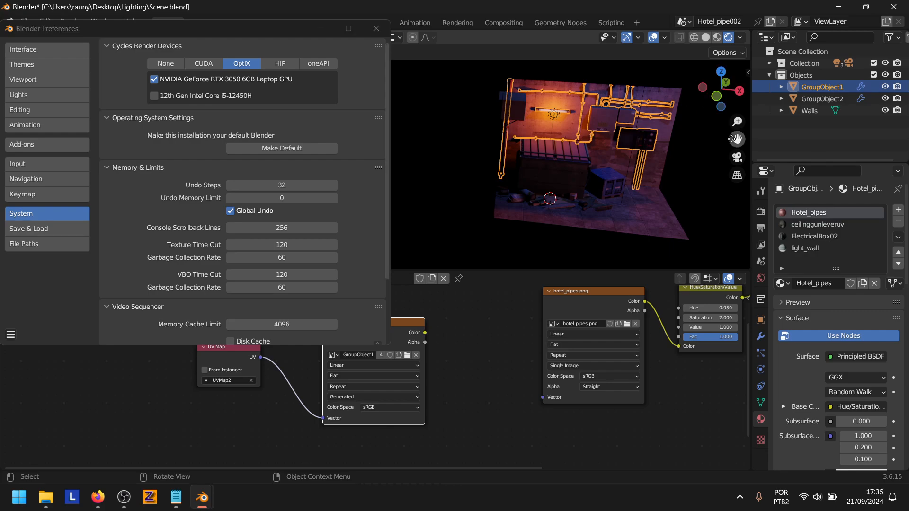
{"action": "left_click_drag", "start_coordinate": [734, 137], "coordinate": [747, 172]}
{"action": "left_click_drag", "start_coordinate": [724, 102], "coordinate": [705, 106]}
{"action": "left_click_drag", "start_coordinate": [736, 138], "coordinate": [710, 104]}
{"action": "left_click", "coordinate": [284, 98]}
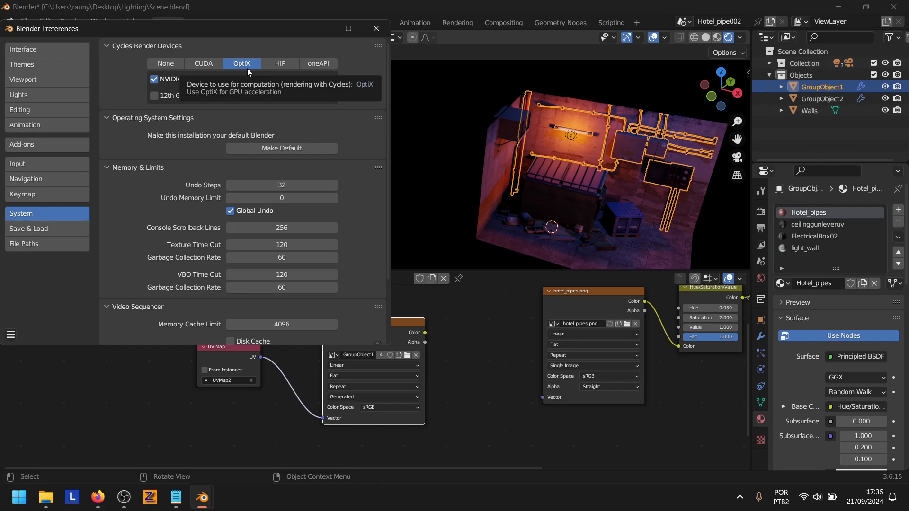
Examine the HIP and oneAPI options for Cycles render devices, return to OptiX and close the preferences.
{"action": "left_click", "coordinate": [279, 65]}
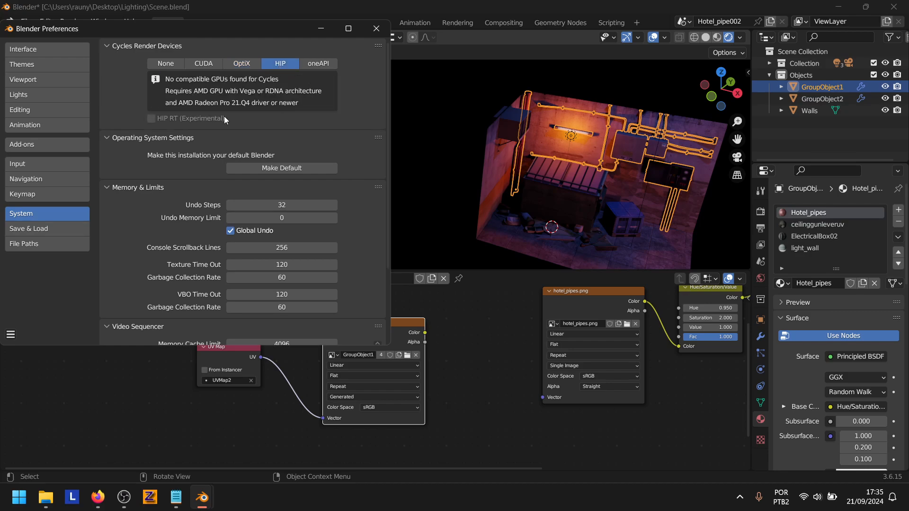
{"action": "left_click", "coordinate": [312, 64]}
{"action": "left_click", "coordinate": [291, 69]}
{"action": "left_click", "coordinate": [317, 65]}
{"action": "left_click", "coordinate": [284, 67]}
{"action": "left_click", "coordinate": [256, 67]}
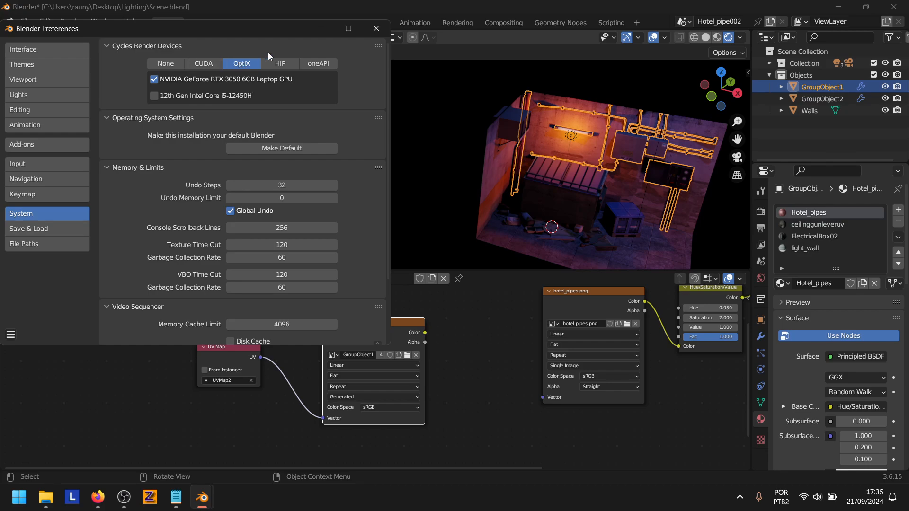
{"action": "left_click", "coordinate": [382, 33]}
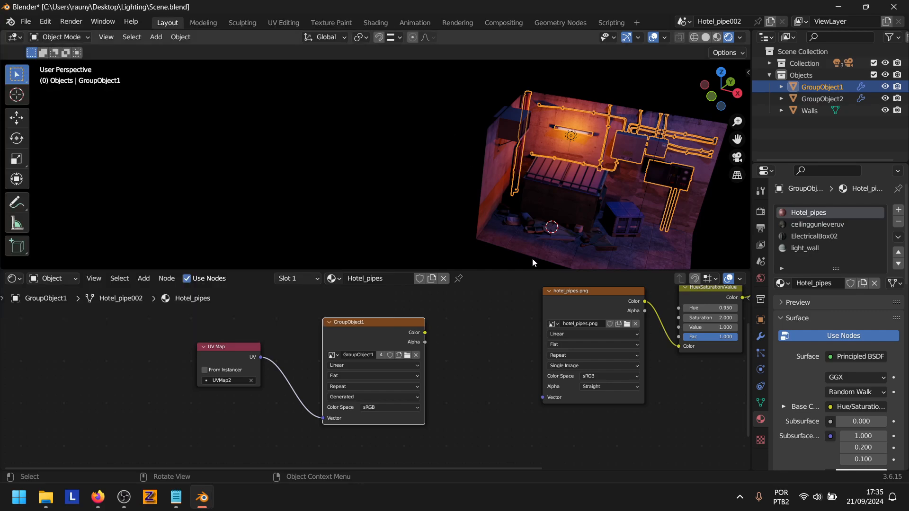
Set the scene's render engine to Cycles.
{"action": "left_click", "coordinate": [762, 213]}
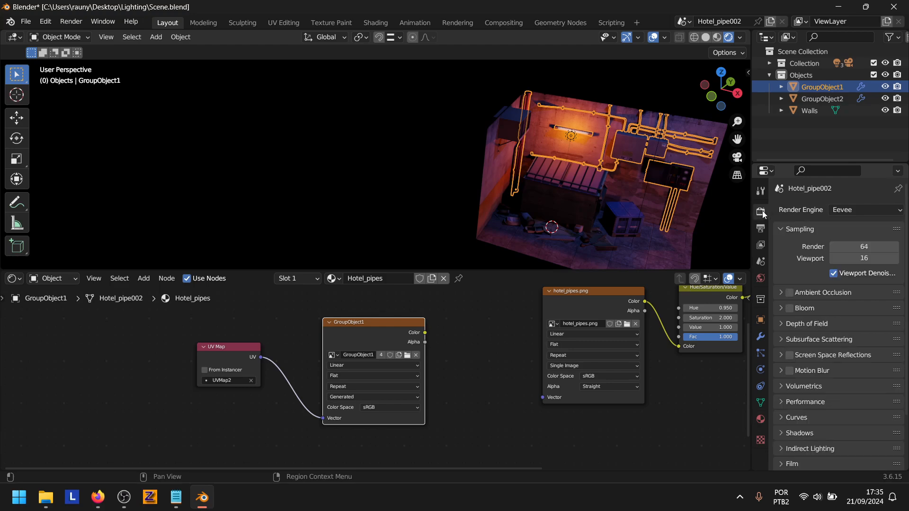
{"action": "left_click", "coordinate": [852, 214]}
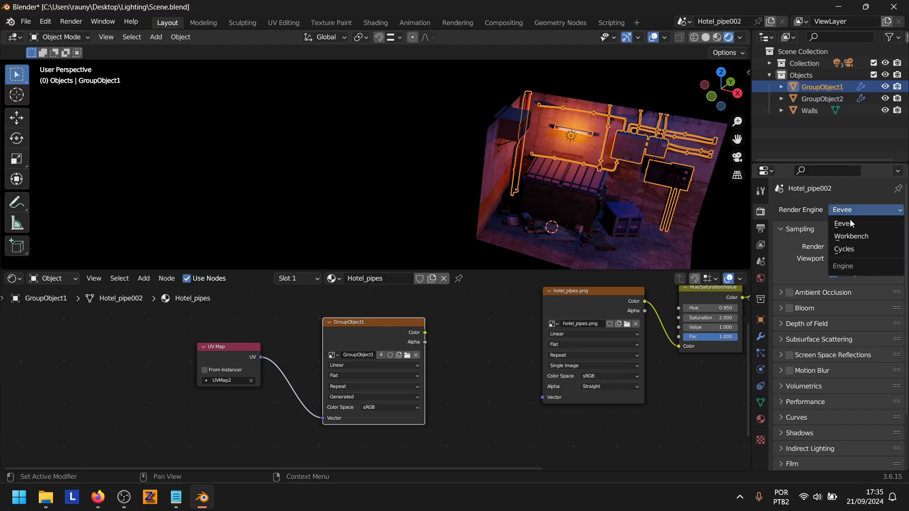
{"action": "left_click", "coordinate": [853, 249]}
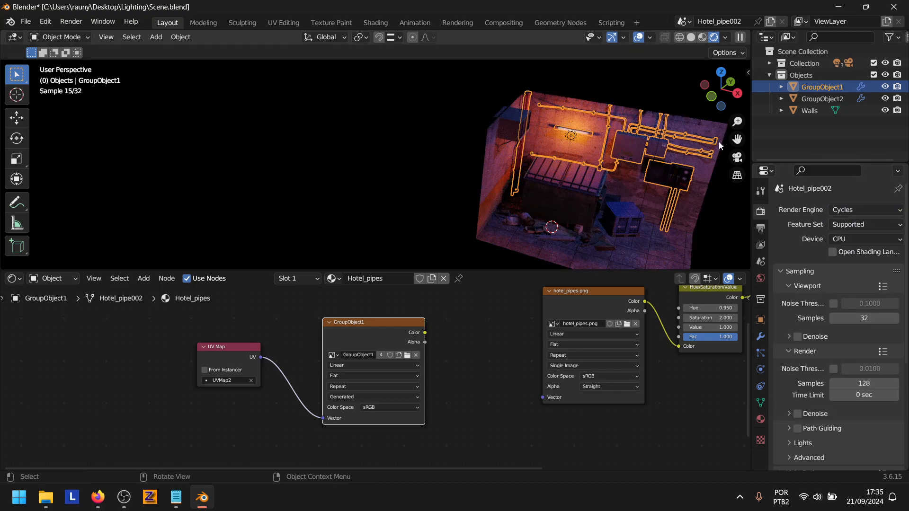
{"action": "middle_click_drag", "start_coordinate": [717, 141], "coordinate": [581, 125], "text": "shift"}
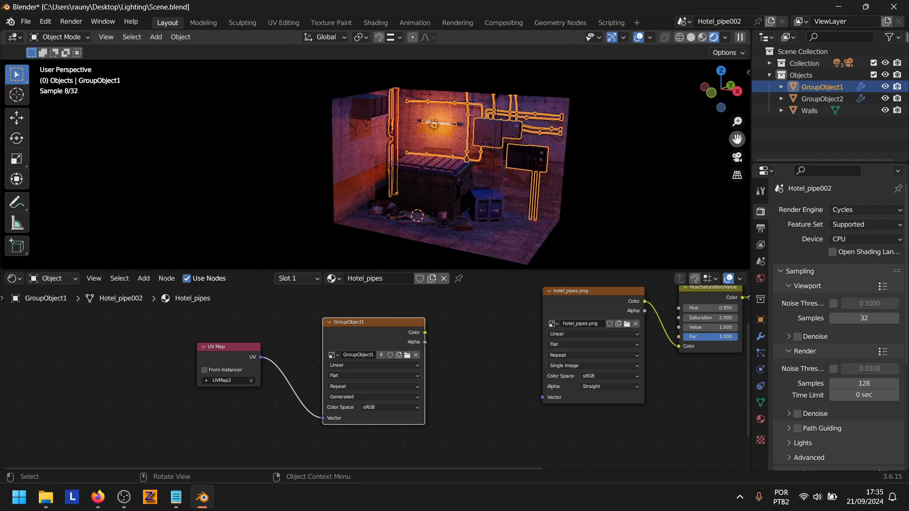
{"action": "scroll", "coordinate": [737, 124], "scroll_direction": "up", "scroll_amount": 5}
{"action": "left_click_drag", "start_coordinate": [737, 139], "coordinate": [702, 128]}
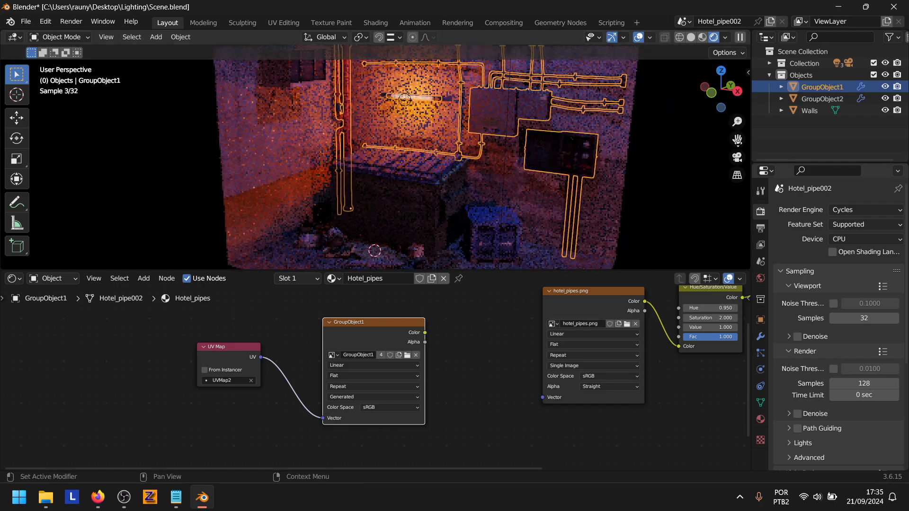
Set the Cycles render device to GPU Compute.
{"action": "left_click", "coordinate": [858, 240]}
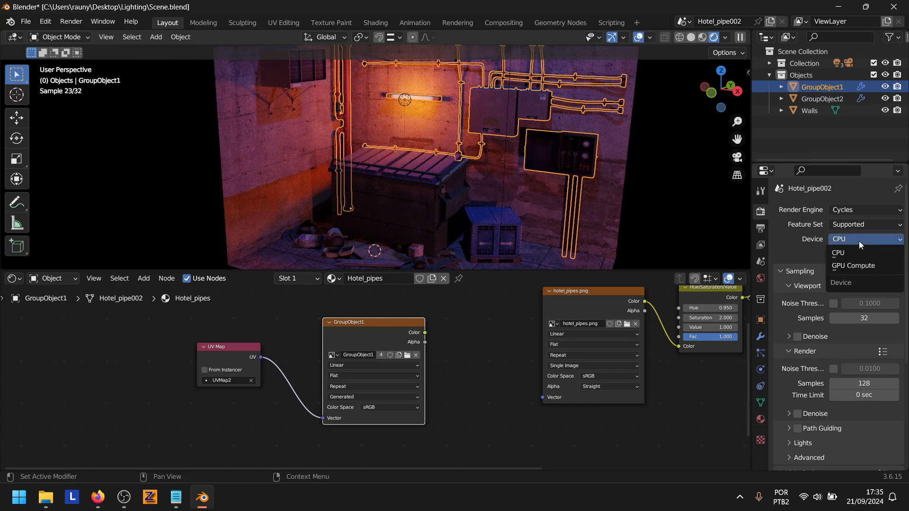
{"action": "left_click", "coordinate": [866, 264]}
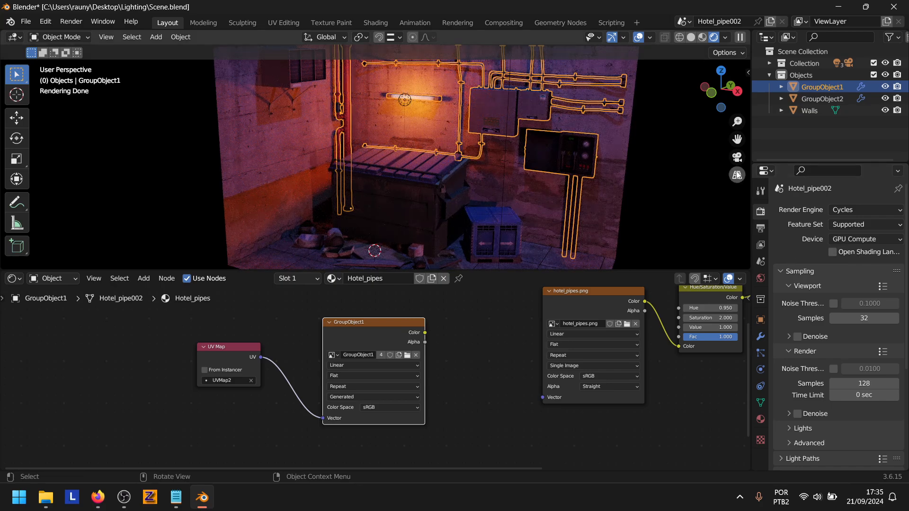
{"action": "middle_click_drag", "start_coordinate": [729, 89], "coordinate": [715, 95]}
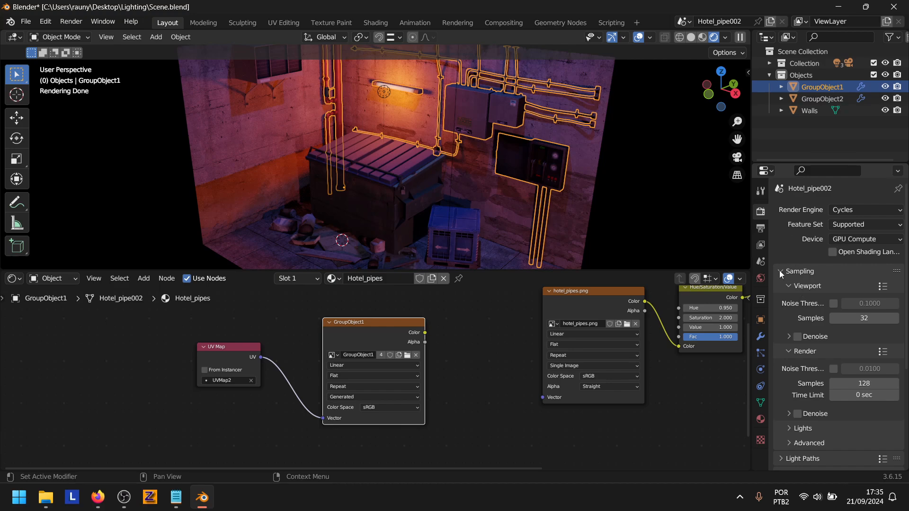
Collapse the Sampling settings and expand the Bake settings in the render properties.
{"action": "left_click", "coordinate": [779, 271]}
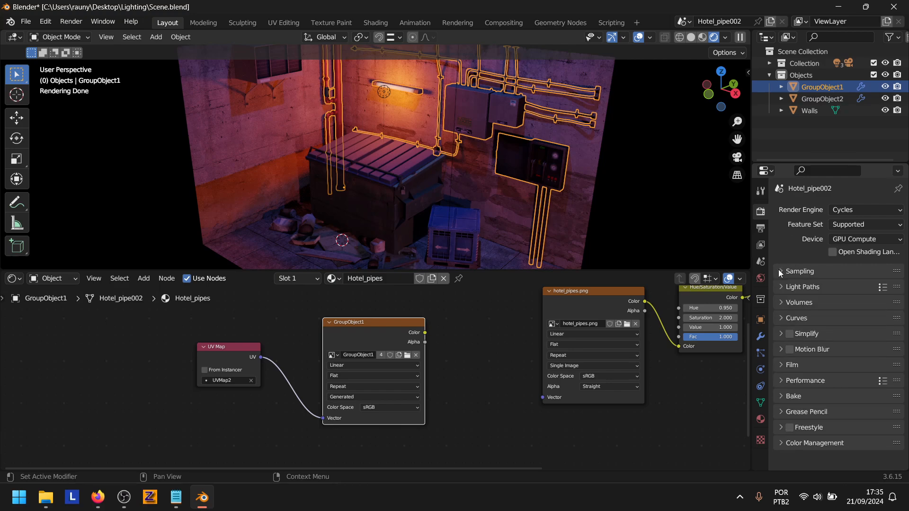
{"action": "left_click", "coordinate": [799, 401]}
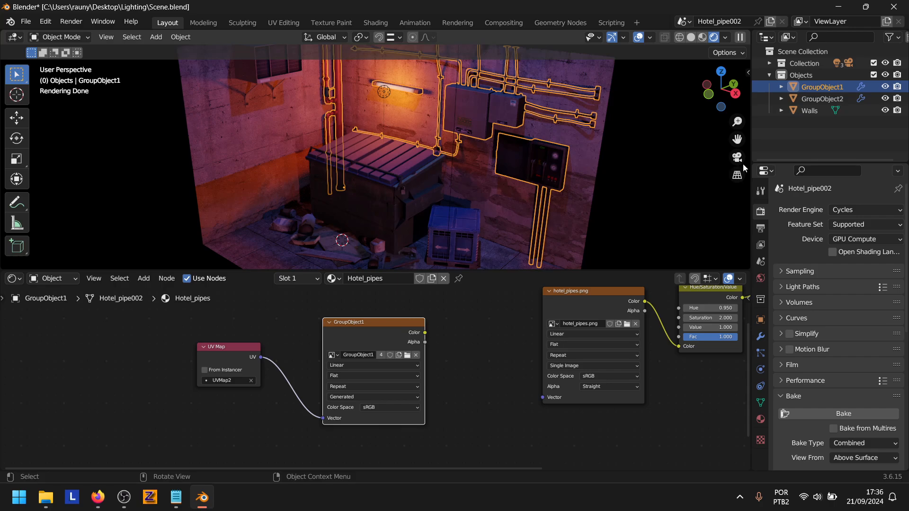
{"action": "mouse_move", "coordinate": [737, 138]}
{"action": "left_mouse_down"}
{"action": "mouse_move", "coordinate": [740, 149]}
{"action": "mouse_move", "coordinate": [747, 137]}
{"action": "left_mouse_up"}
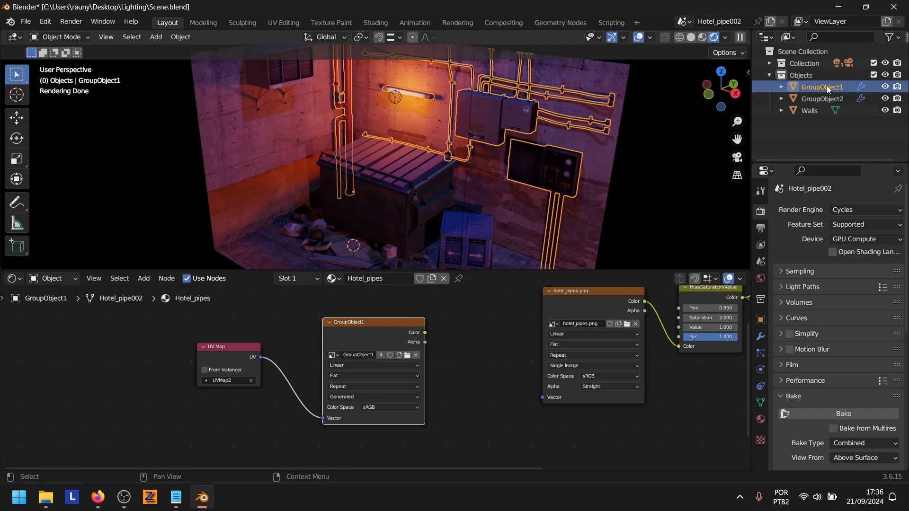
Check that the GroupObject1 image node is active in Hotel_pipes, ceilinggunleveruv, ElectricalBox02 and light_wall.
{"action": "left_click", "coordinate": [760, 419]}
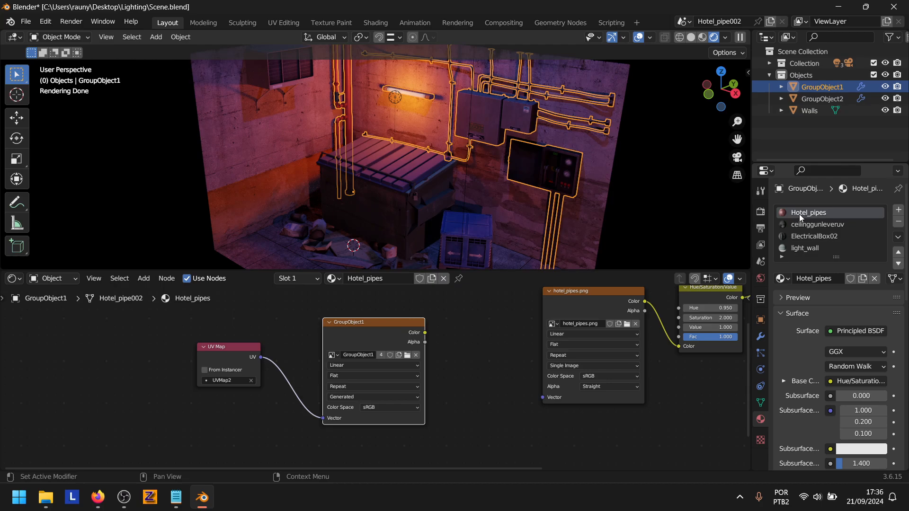
{"action": "scroll", "coordinate": [745, 369], "scroll_direction": "up", "scroll_amount": 3, "text": "shift"}
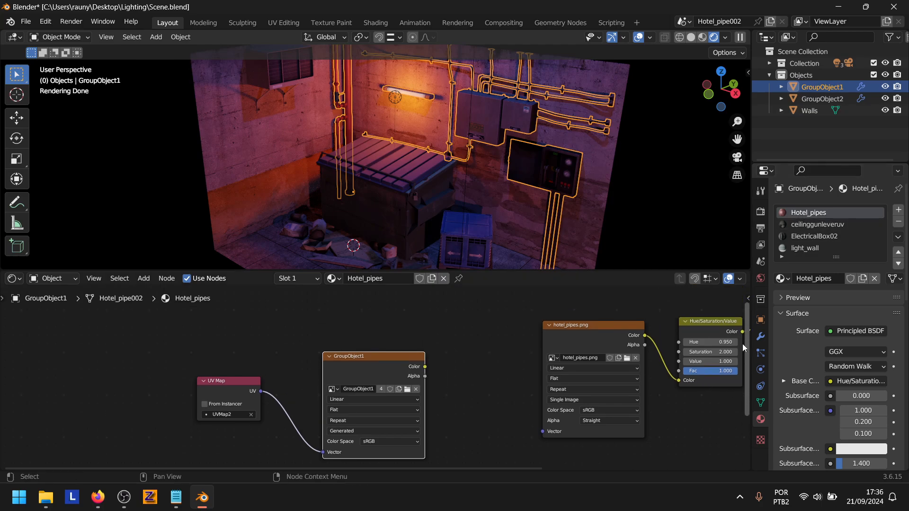
{"action": "scroll", "coordinate": [751, 352], "scroll_direction": "down", "scroll_amount": 2, "text": "shift"}
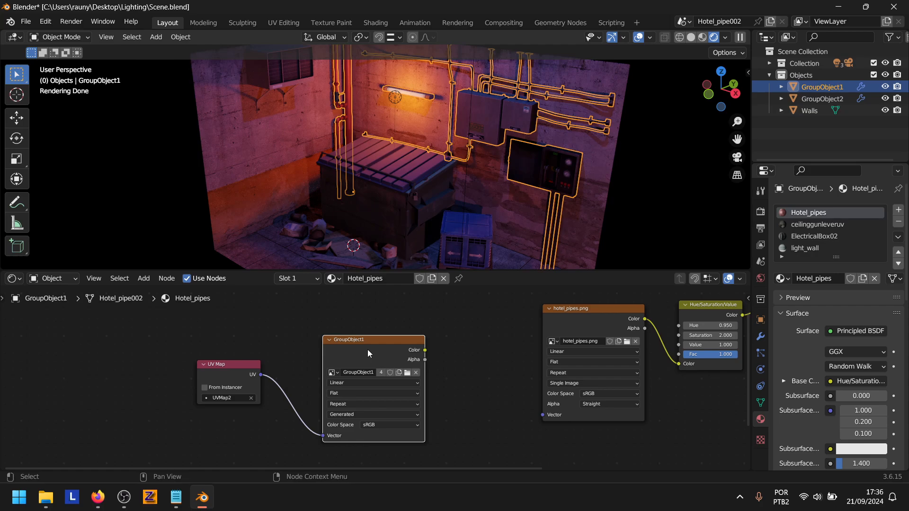
{"action": "left_click", "coordinate": [818, 226]}
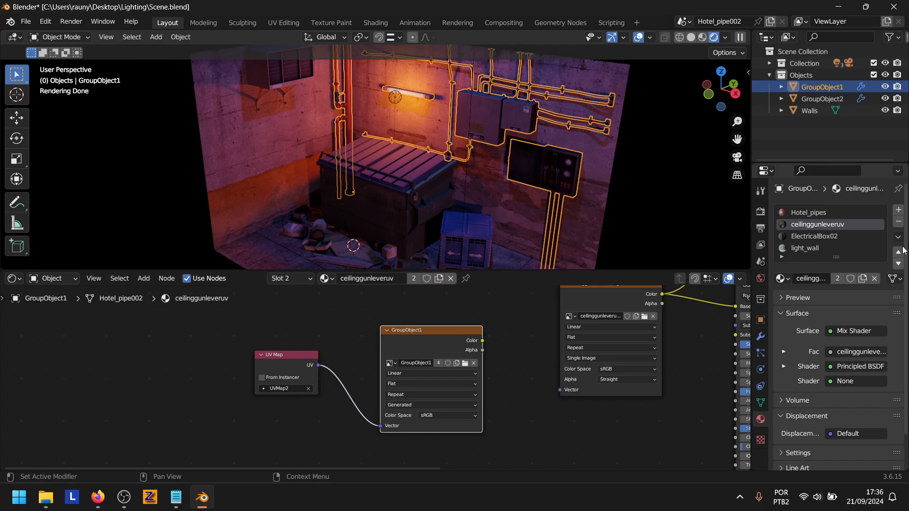
{"action": "left_click", "coordinate": [814, 235]}
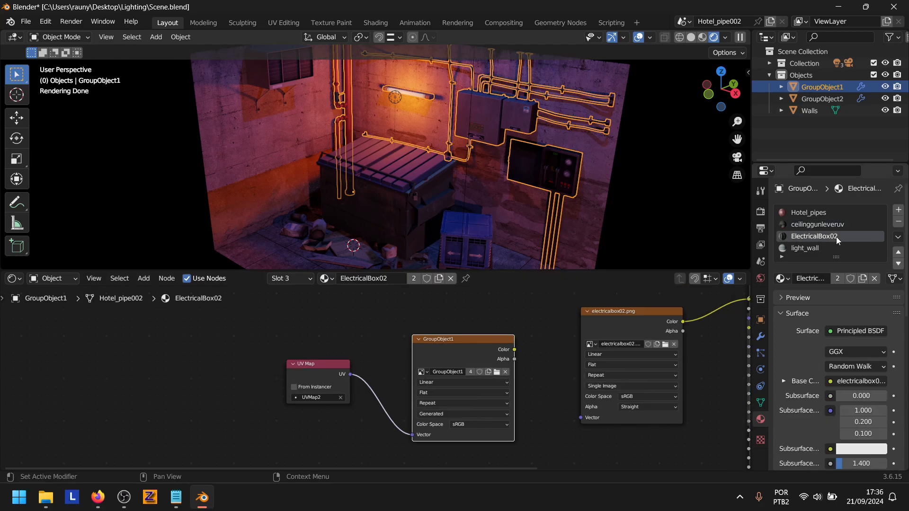
{"action": "left_click", "coordinate": [787, 250]}
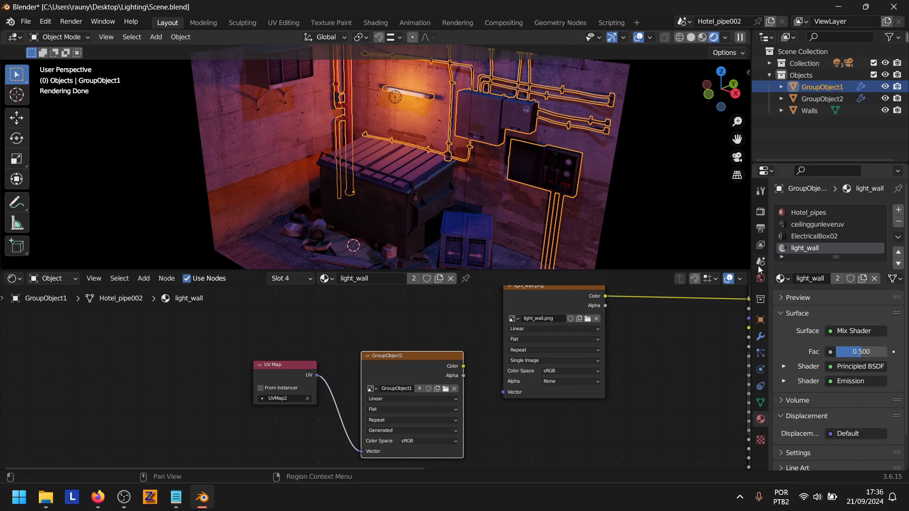
Bake GroupObject1's Combined lighting into its GroupObject1 image texture and wait for the bake to complete.
{"action": "left_click", "coordinate": [761, 213]}
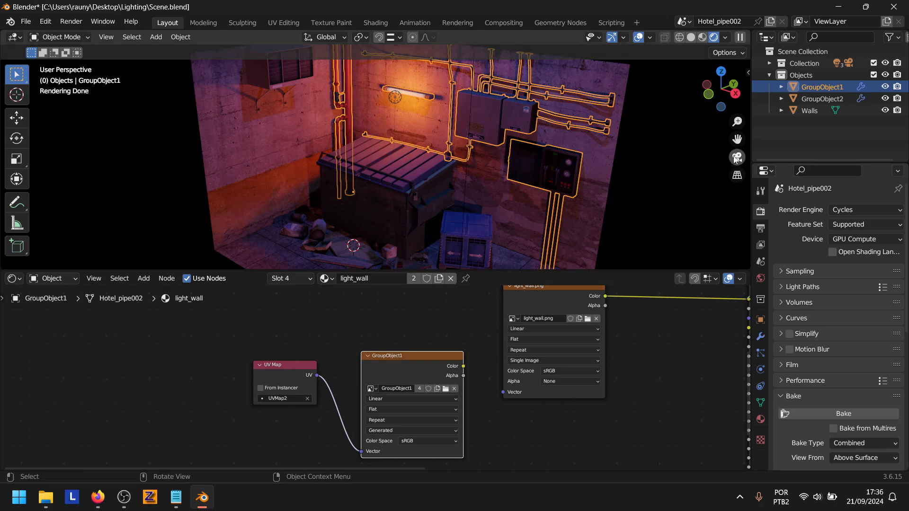
{"action": "left_click_drag", "start_coordinate": [737, 139], "coordinate": [719, 105]}
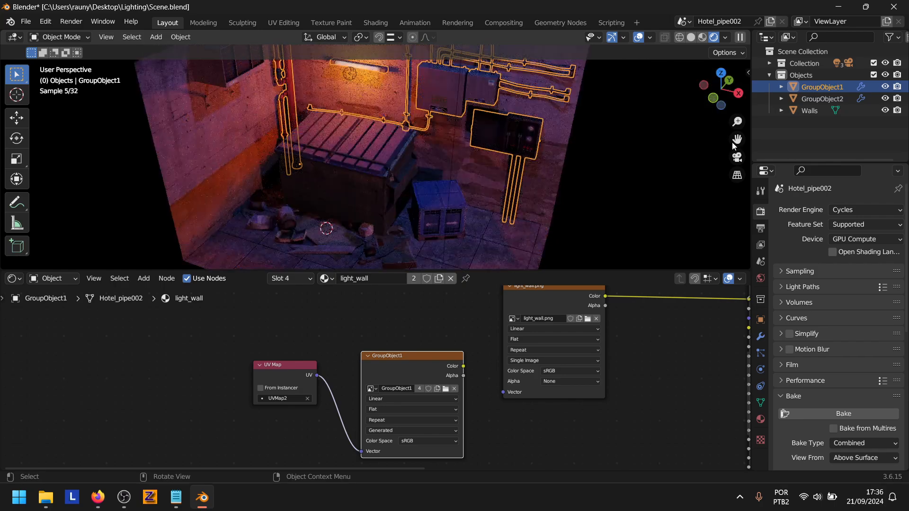
{"action": "left_click", "coordinate": [841, 413]}
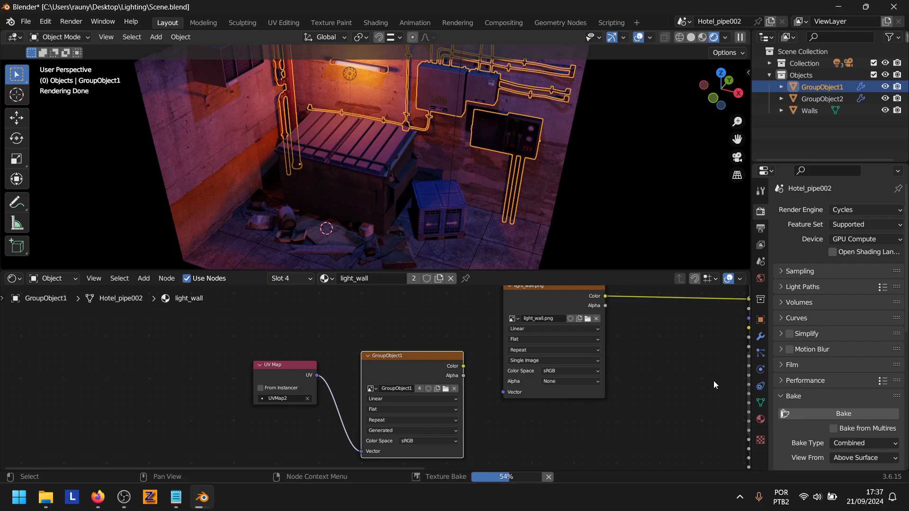
{"action": "left_click_drag", "start_coordinate": [724, 90], "coordinate": [735, 138]}
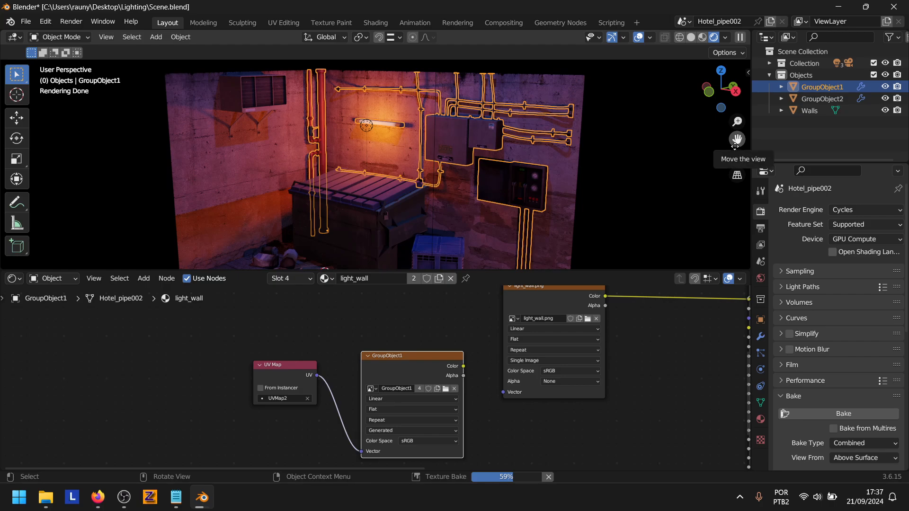
{"action": "left_click_drag", "start_coordinate": [735, 140], "coordinate": [735, 110]}
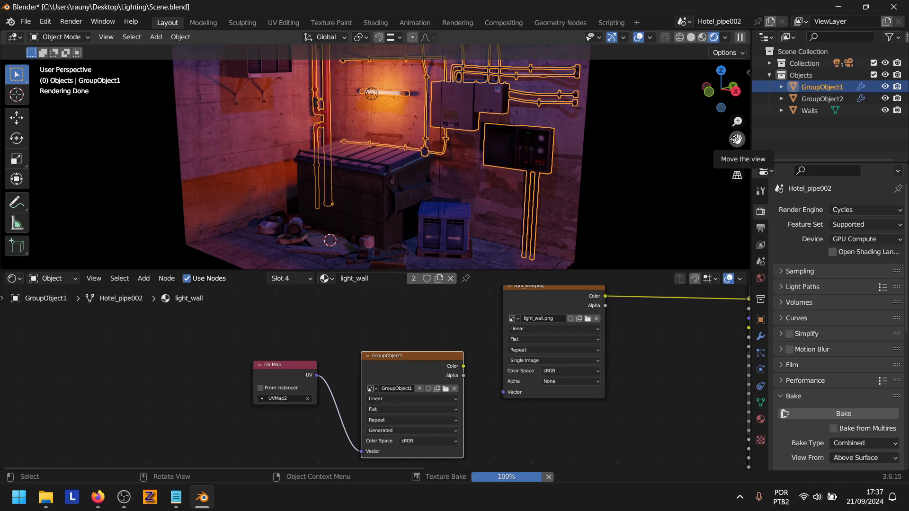
{"action": "left_click_drag", "start_coordinate": [736, 138], "coordinate": [727, 155]}
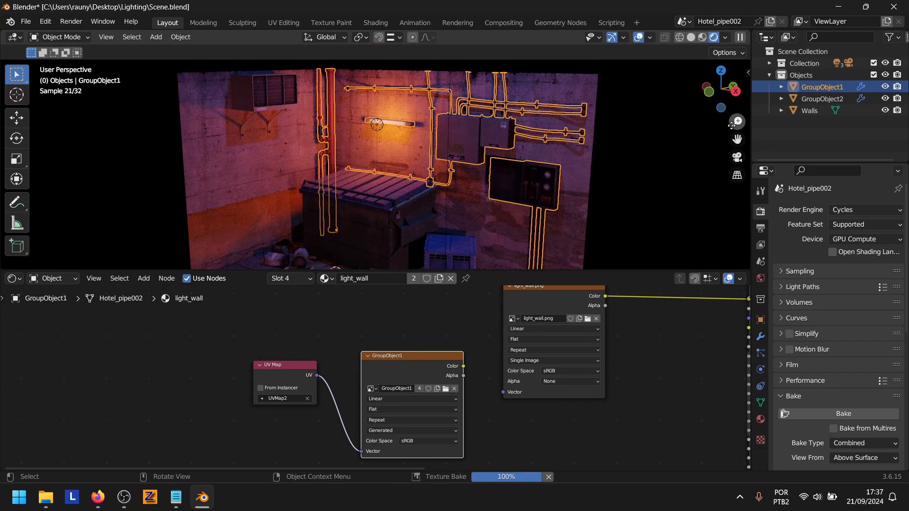
{"action": "scroll", "coordinate": [686, 159], "scroll_direction": "down", "scroll_amount": 2}
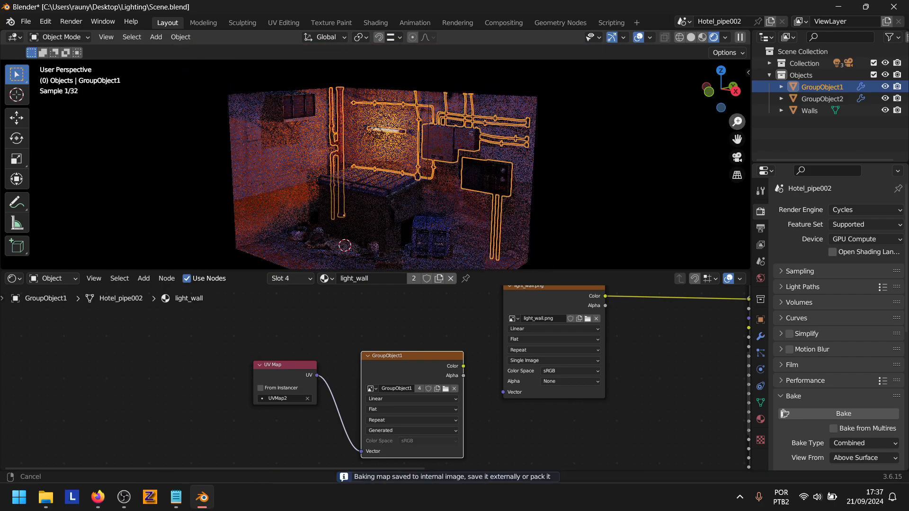
Inspect the baked GroupObject1 image in the Texture Paint workspace.
{"action": "left_click", "coordinate": [340, 22]}
{"action": "scroll", "coordinate": [222, 174], "scroll_direction": "down", "scroll_amount": 8}
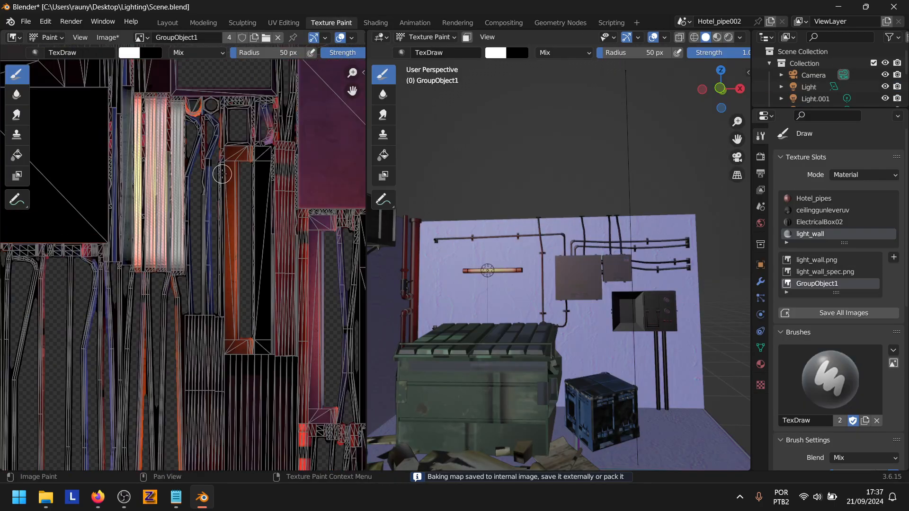
{"action": "scroll", "coordinate": [222, 174], "scroll_direction": "up", "scroll_amount": 10}
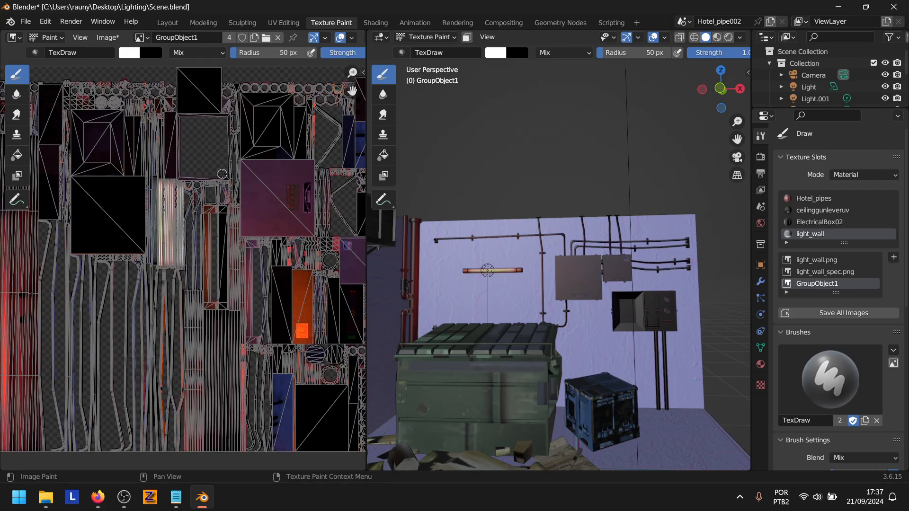
{"action": "scroll", "coordinate": [222, 173], "scroll_direction": "down", "scroll_amount": 9}
Start saving the GroupObject1 image as a new file and create and open a BakedTextures folder inside the Lighting folder.
{"action": "left_click", "coordinate": [112, 38]}
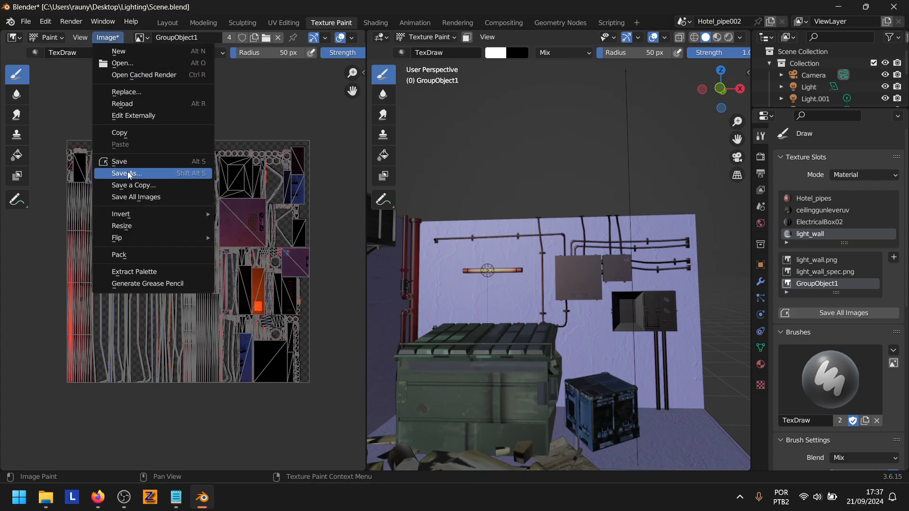
{"action": "left_click", "coordinate": [124, 166]}
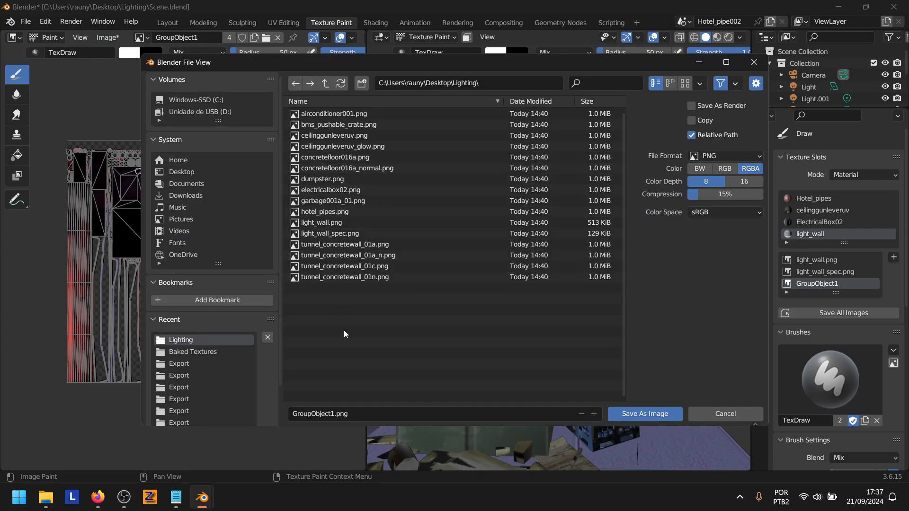
{"action": "left_click", "coordinate": [362, 83]}
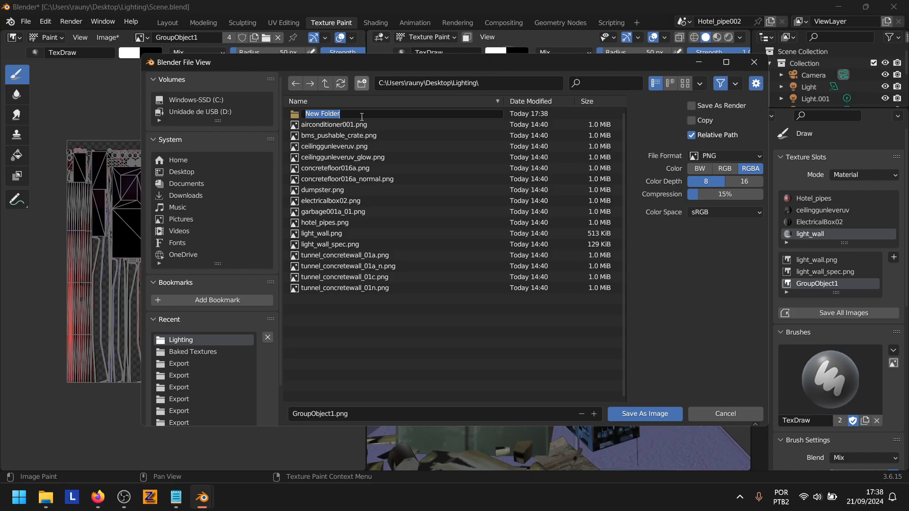
{"action": "type", "text": "Baker"}
{"action": "key", "text": "BackSpace"}
{"action": "type", "text": "dTextures"}
{"action": "key", "text": "Return"}
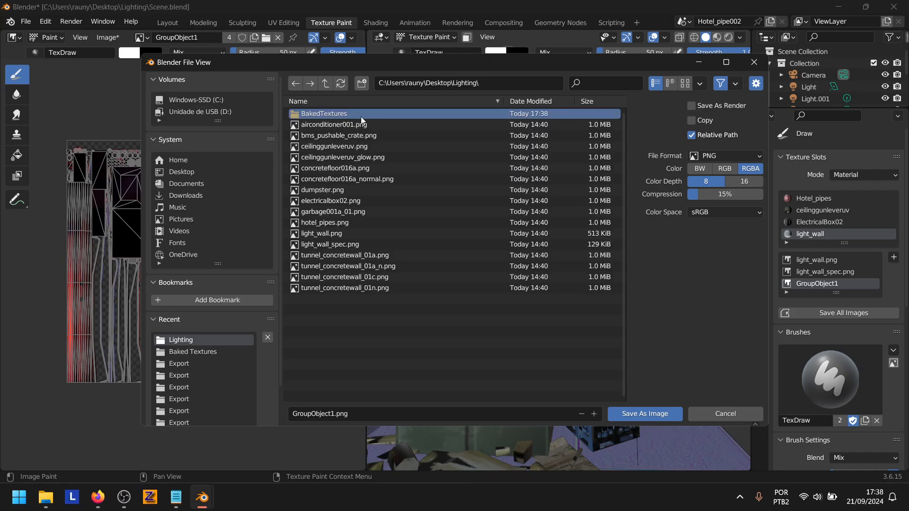
{"action": "left_click", "coordinate": [370, 118]}
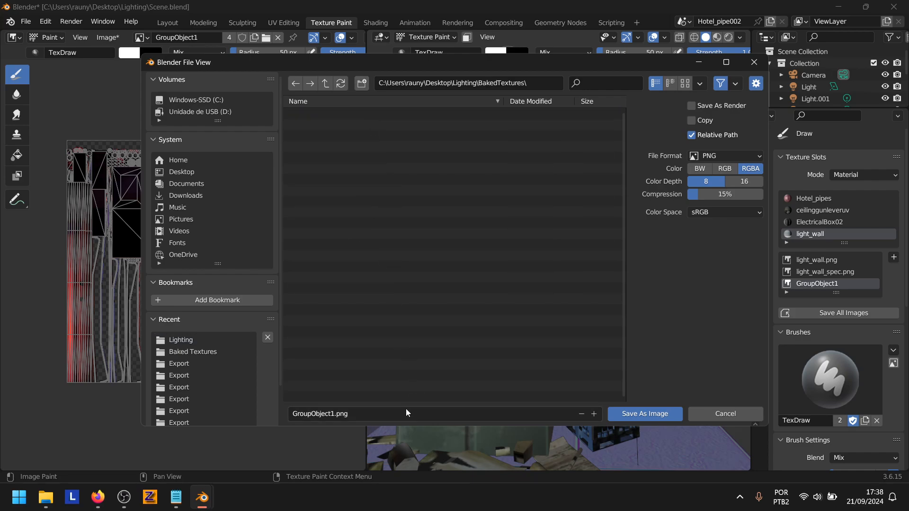
Set the PNG compression to 0% and save the image as GroupObject1.png in the BakedTextures folder.
{"action": "left_click", "coordinate": [724, 199]}
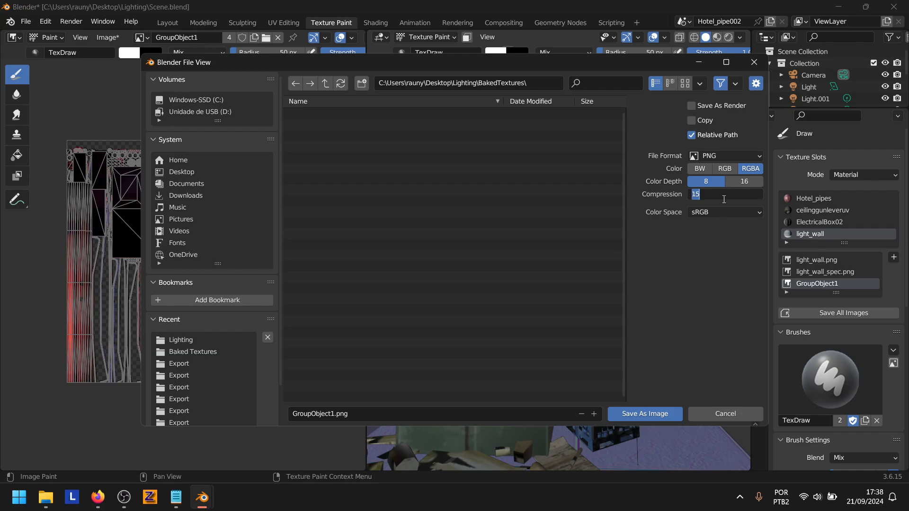
{"action": "type", "text": "0"}
{"action": "key", "text": "Return"}
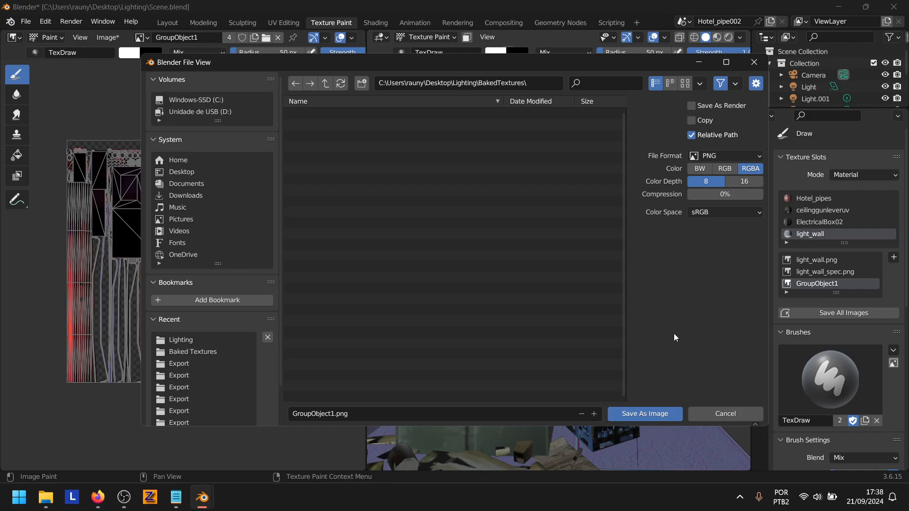
{"action": "left_click", "coordinate": [635, 415]}
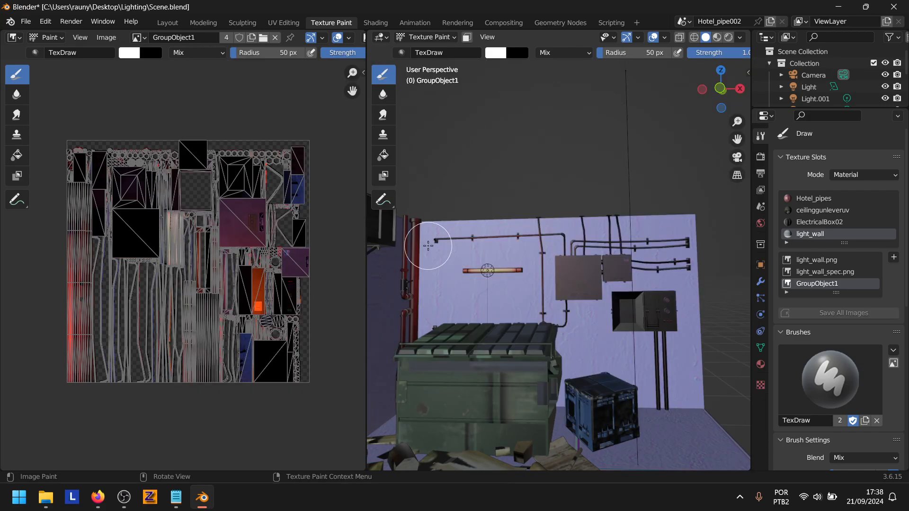
Return to the Layout workspace, select GroupObject2 and show its material slots.
{"action": "left_click", "coordinate": [168, 23]}
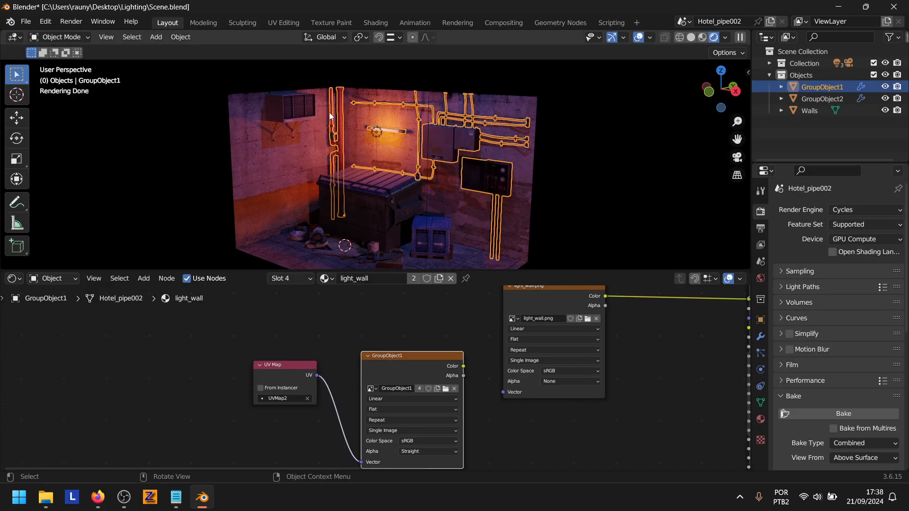
{"action": "left_click_drag", "start_coordinate": [737, 139], "coordinate": [786, 131]}
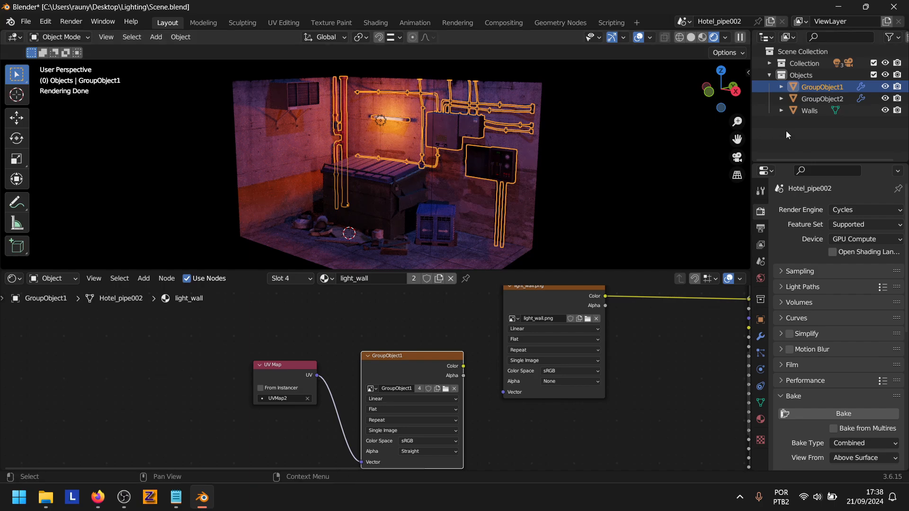
{"action": "left_click", "coordinate": [824, 99]}
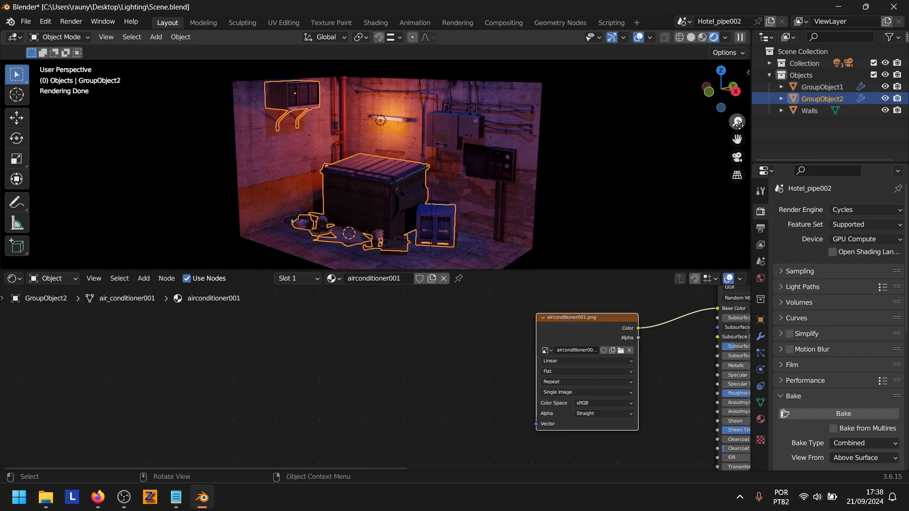
{"action": "left_click_drag", "start_coordinate": [737, 122], "coordinate": [669, 180]}
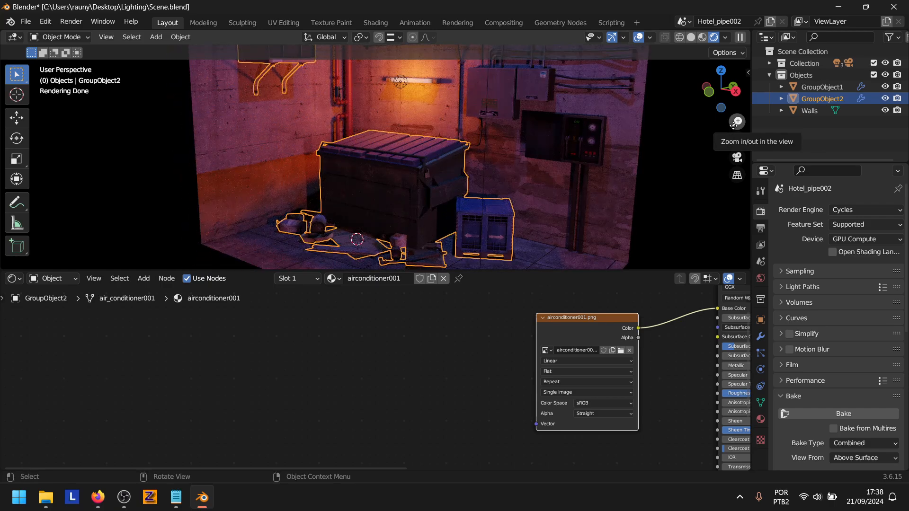
{"action": "left_click_drag", "start_coordinate": [733, 125], "coordinate": [726, 138]}
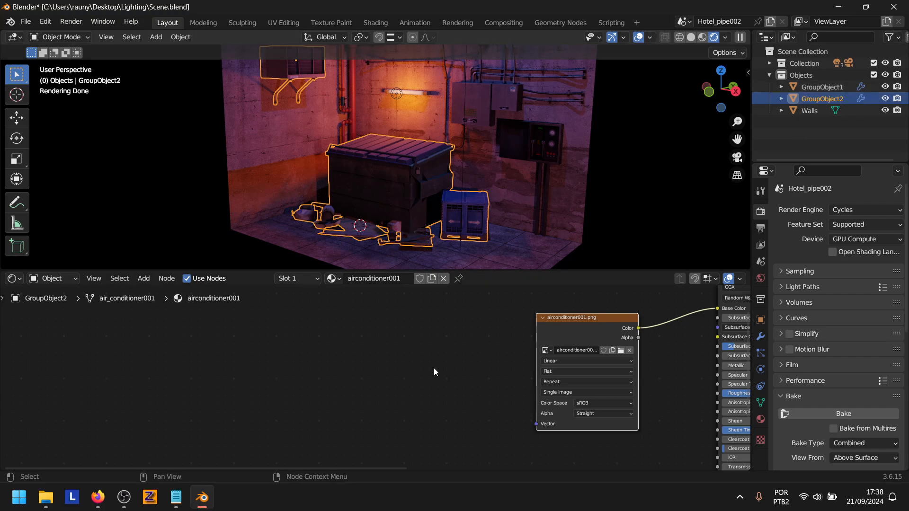
{"action": "left_click", "coordinate": [306, 366]}
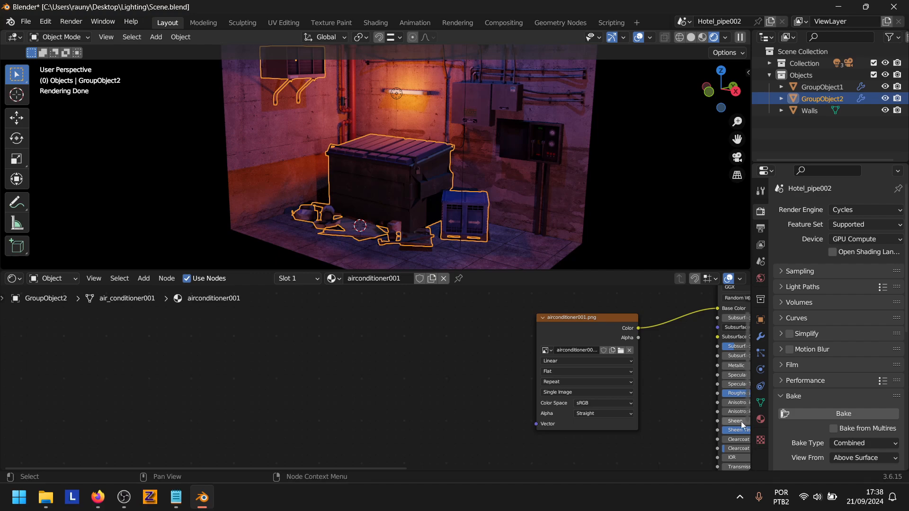
{"action": "left_click", "coordinate": [760, 419]}
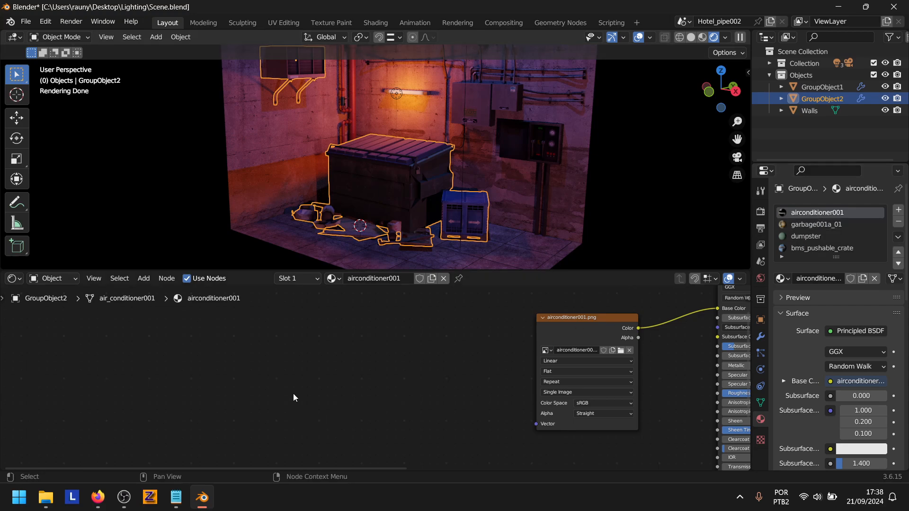
Add an Image Texture node to the airconditioner001 material with a new 4096 × 4096 px image named GroupObject2.
{"action": "key", "text": "shift+a"}
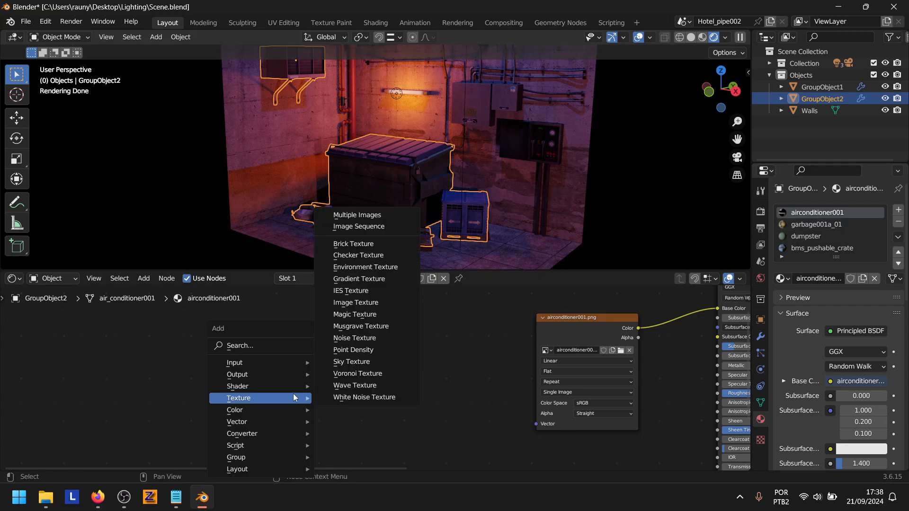
{"action": "left_click", "coordinate": [355, 303]}
{"action": "left_click", "coordinate": [264, 359]}
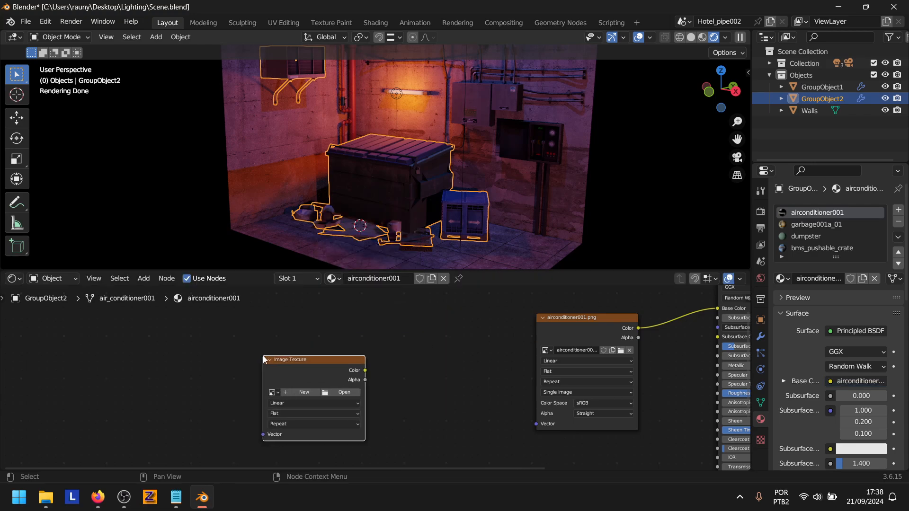
{"action": "left_click", "coordinate": [293, 393]}
{"action": "left_click", "coordinate": [321, 365]}
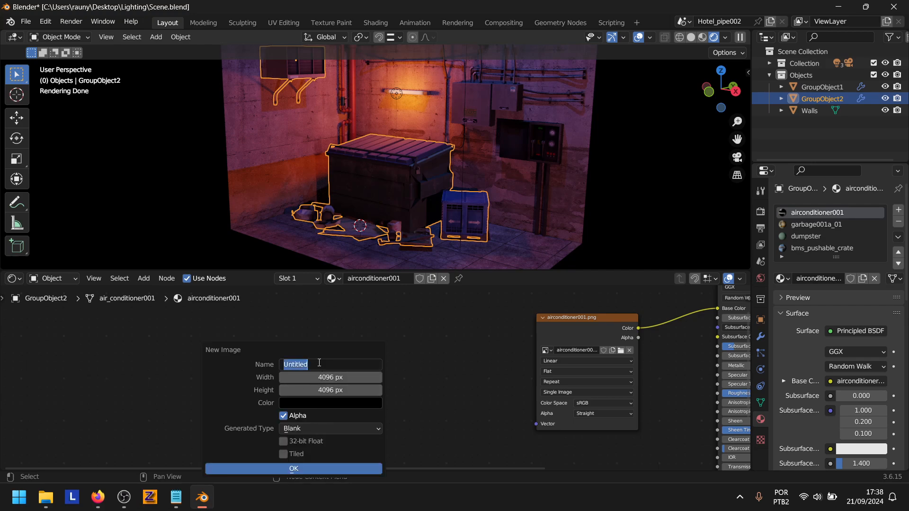
{"action": "type", "text": "GroupObject2"}
{"action": "key", "text": "Return"}
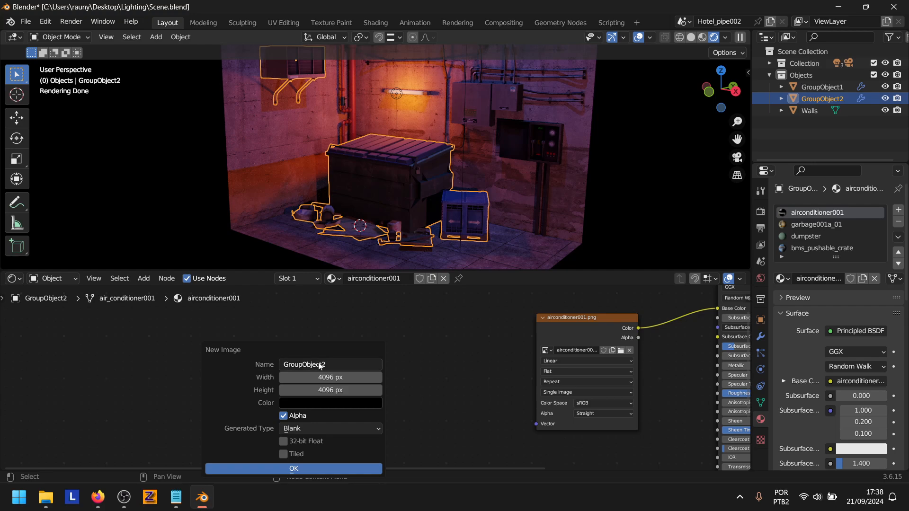
{"action": "left_click", "coordinate": [292, 470]}
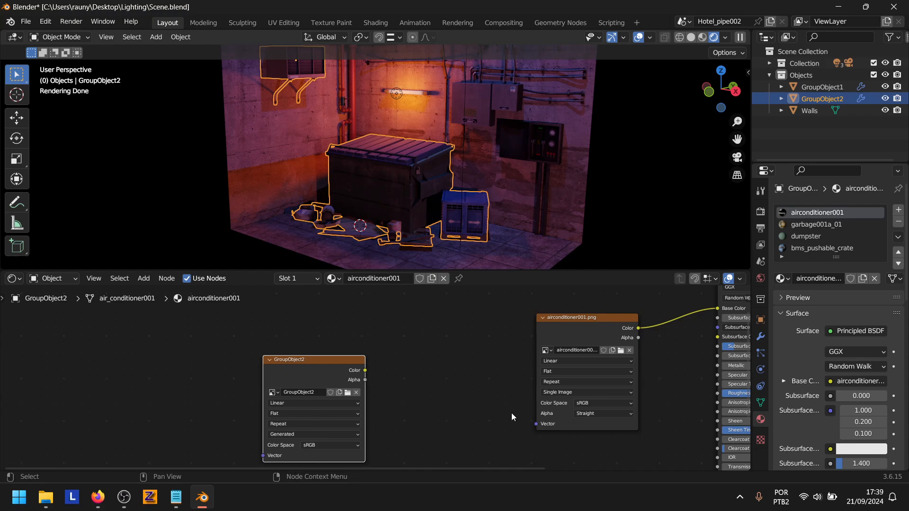
Add a UV Map node set to UVMap2 and connect it to the GroupObject2 image node's Vector input.
{"action": "left_click_drag", "start_coordinate": [470, 467], "coordinate": [396, 476]}
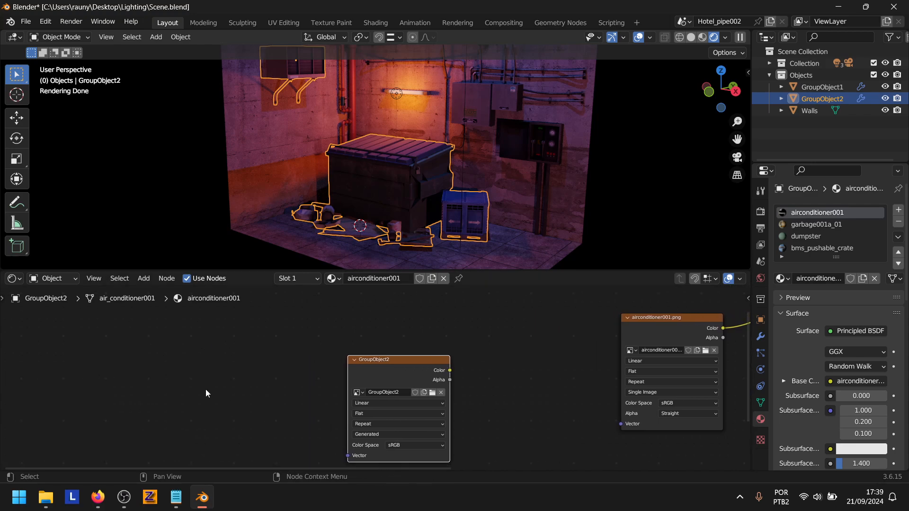
{"action": "key", "text": "shift+a"}
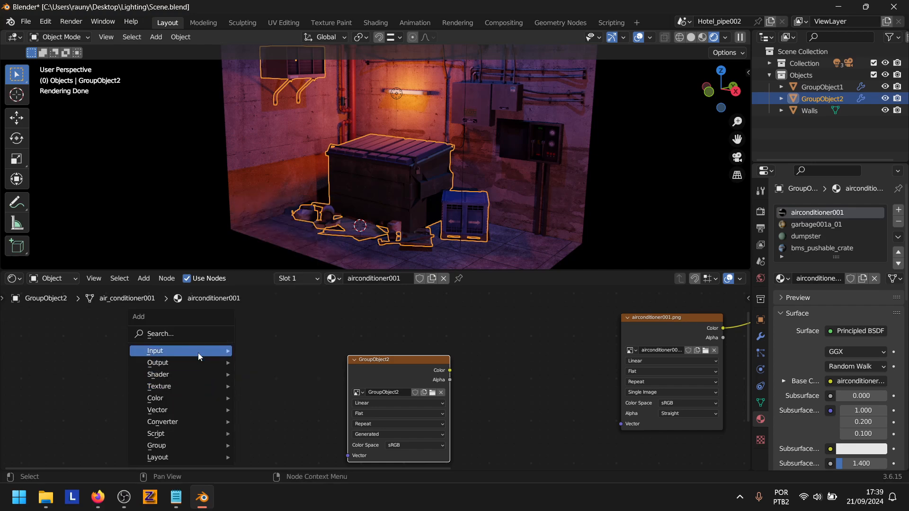
{"action": "mouse_move", "coordinate": [200, 351]}
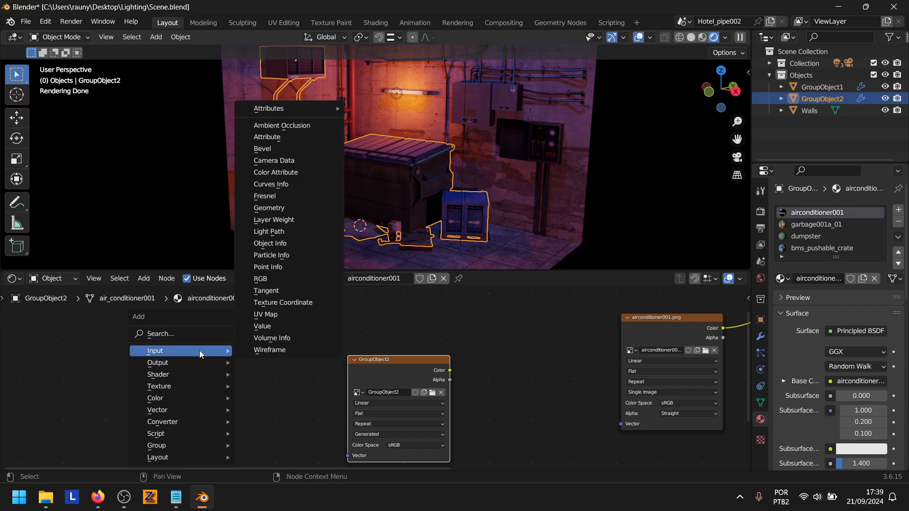
{"action": "left_click", "coordinate": [273, 315]}
{"action": "left_click", "coordinate": [223, 388]}
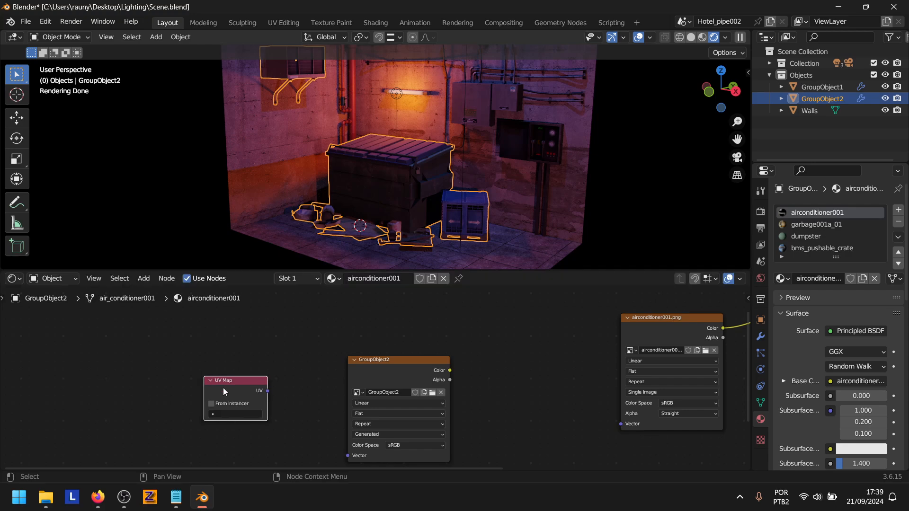
{"action": "left_click", "coordinate": [236, 415]}
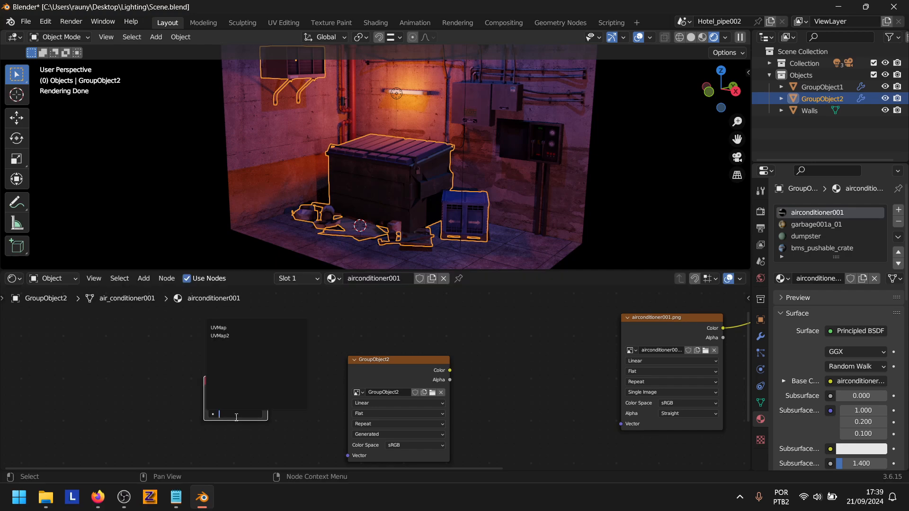
{"action": "left_click", "coordinate": [231, 336]}
{"action": "left_click_drag", "start_coordinate": [267, 392], "coordinate": [348, 413]}
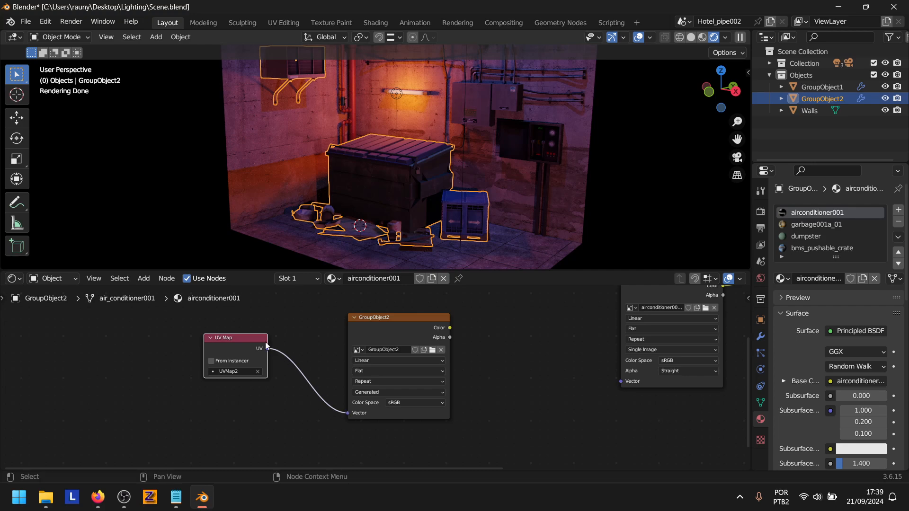
Copy the UV Map and GroupObject2 image nodes into garbage001a_01, making the image node active in both materials.
{"action": "left_click_drag", "start_coordinate": [220, 309], "coordinate": [398, 429]}
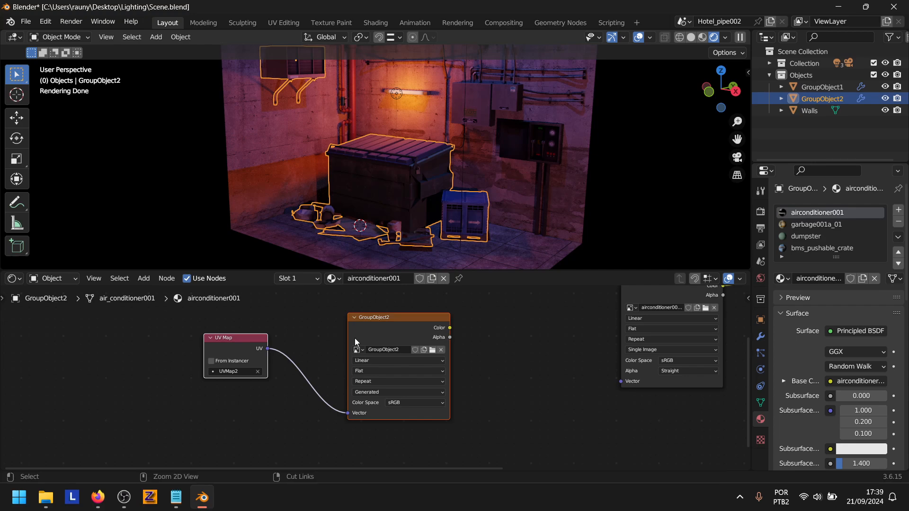
{"action": "left_click", "coordinate": [385, 331]}
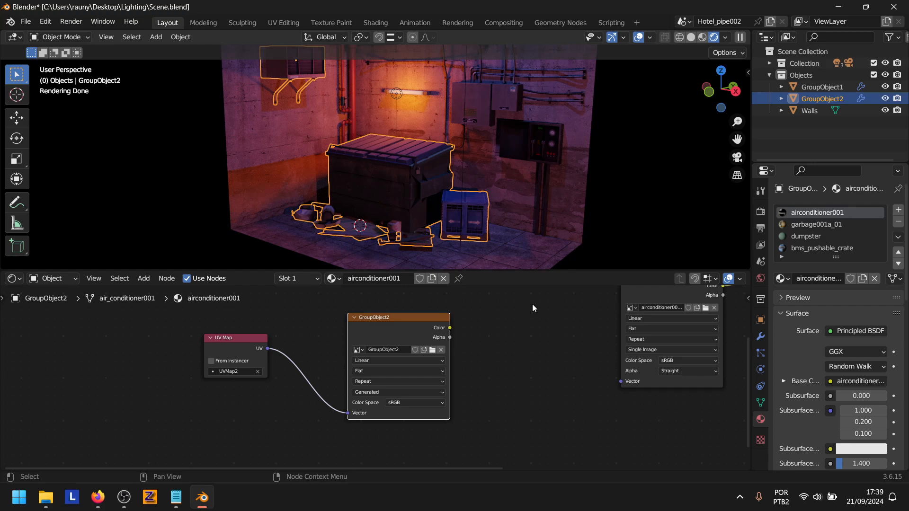
{"action": "left_click", "coordinate": [814, 225]}
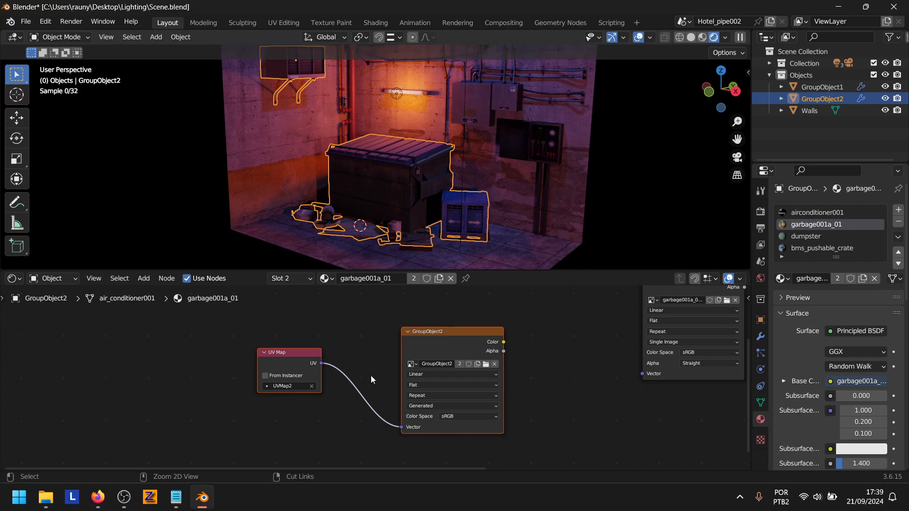
{"action": "left_click", "coordinate": [442, 351]}
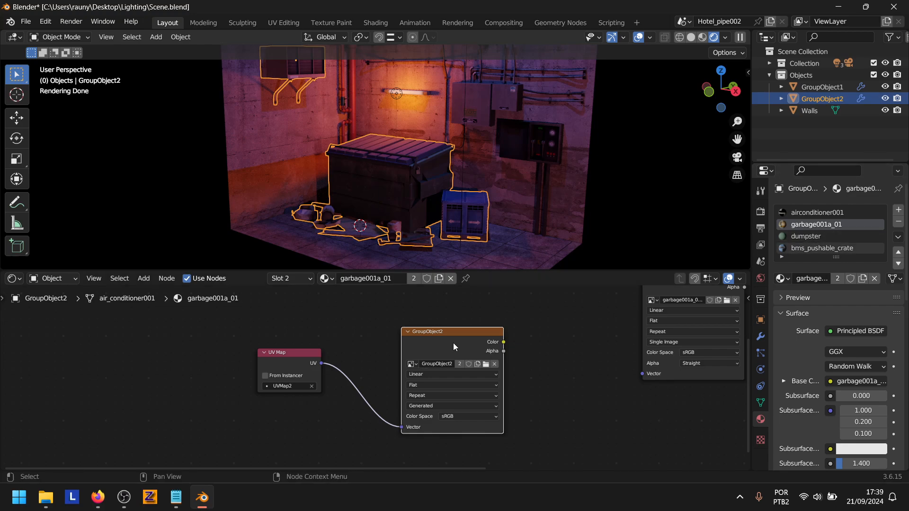
Paste the UV Map and GroupObject2 image nodes into dumpster and bms_pushable_crate, making the image node active in each.
{"action": "left_click", "coordinate": [801, 237]}
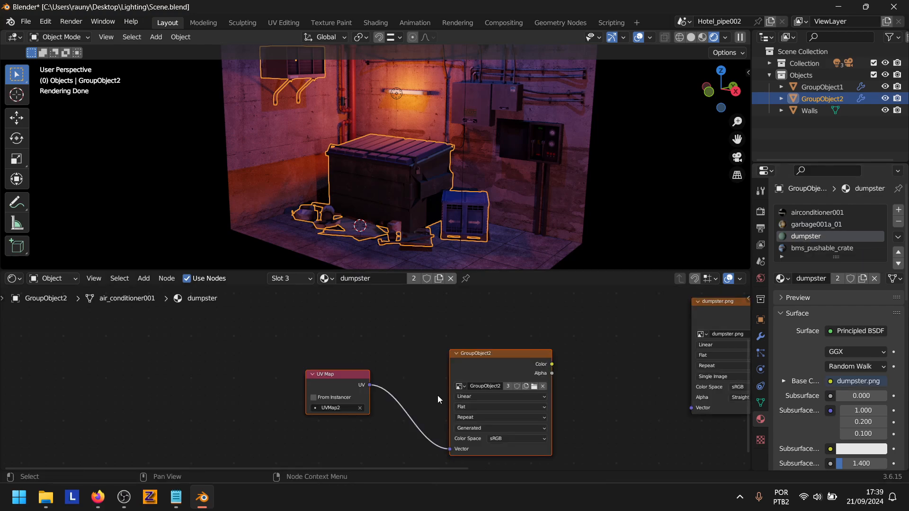
{"action": "left_click", "coordinate": [822, 248]}
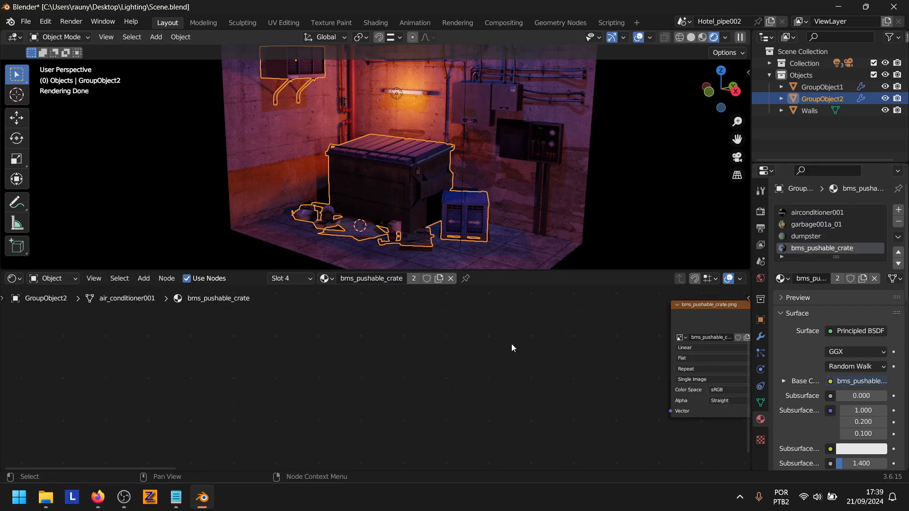
{"action": "left_click", "coordinate": [507, 345]}
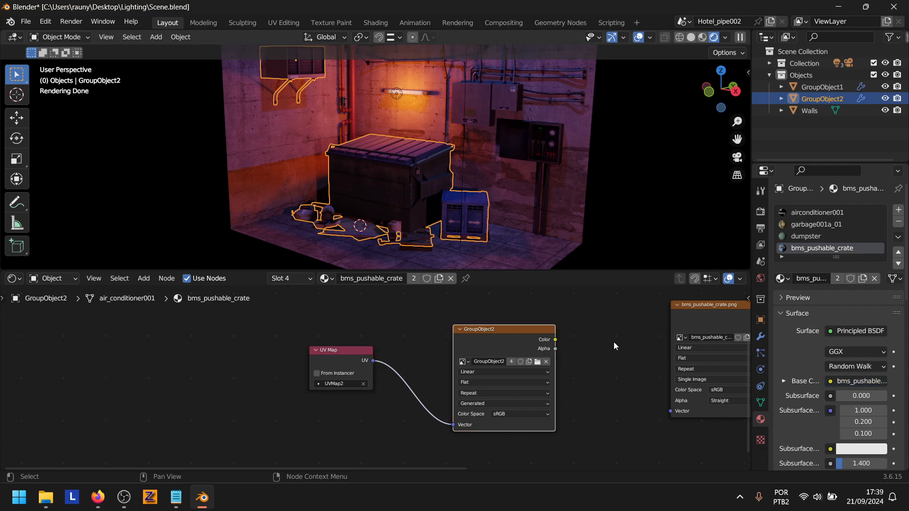
Check that the GroupObject2 image node is active in the dumpster, garbage001a_01 and airconditioner001 materials.
{"action": "left_click", "coordinate": [806, 236]}
{"action": "left_click", "coordinate": [807, 224]}
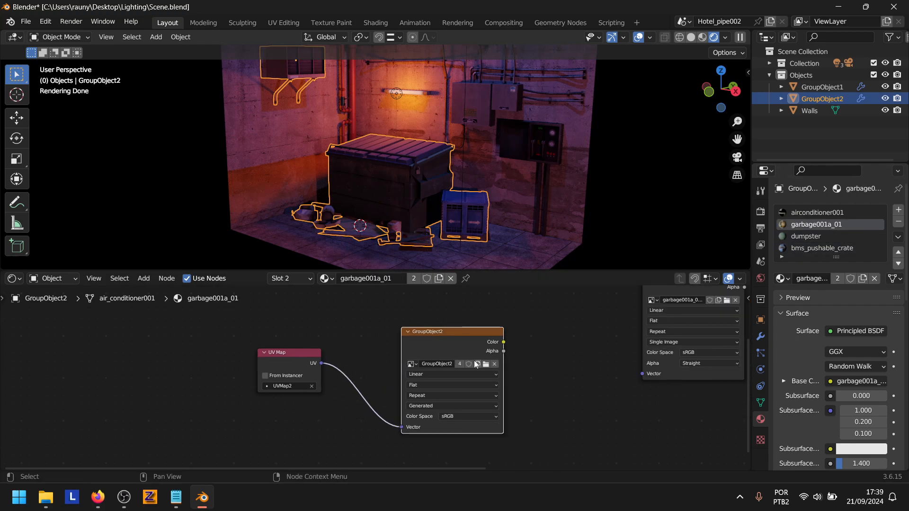
{"action": "left_click", "coordinate": [806, 213]}
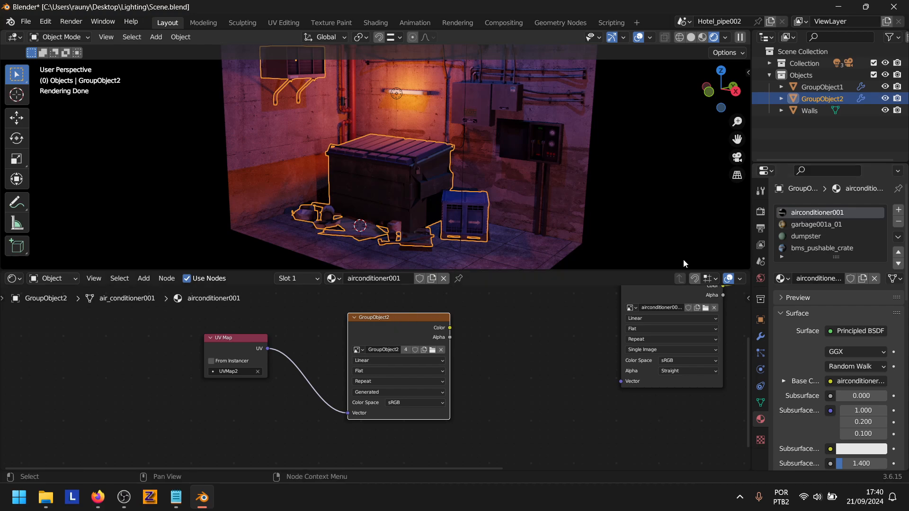
Bake GroupObject2 with the Combined bake type in Cycles.
{"action": "left_click_drag", "start_coordinate": [737, 139], "coordinate": [749, 153]}
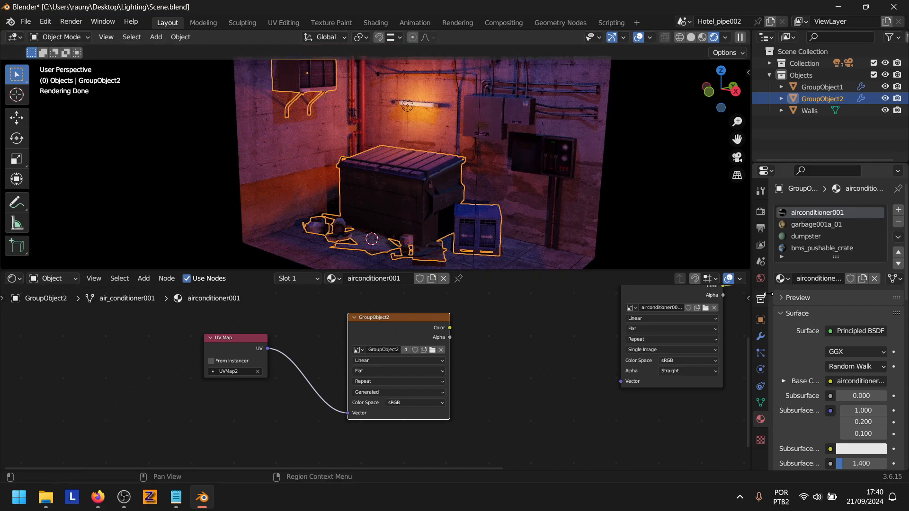
{"action": "left_click", "coordinate": [761, 211]}
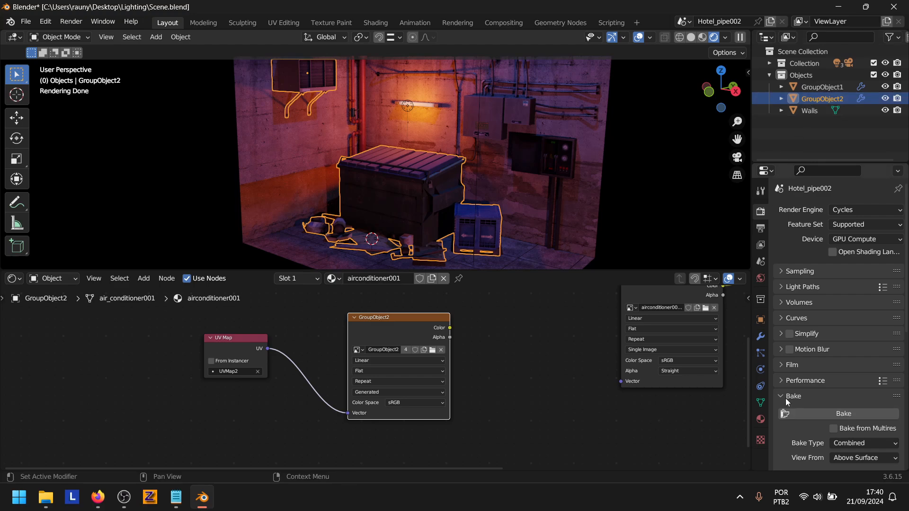
{"action": "left_click", "coordinate": [826, 413]}
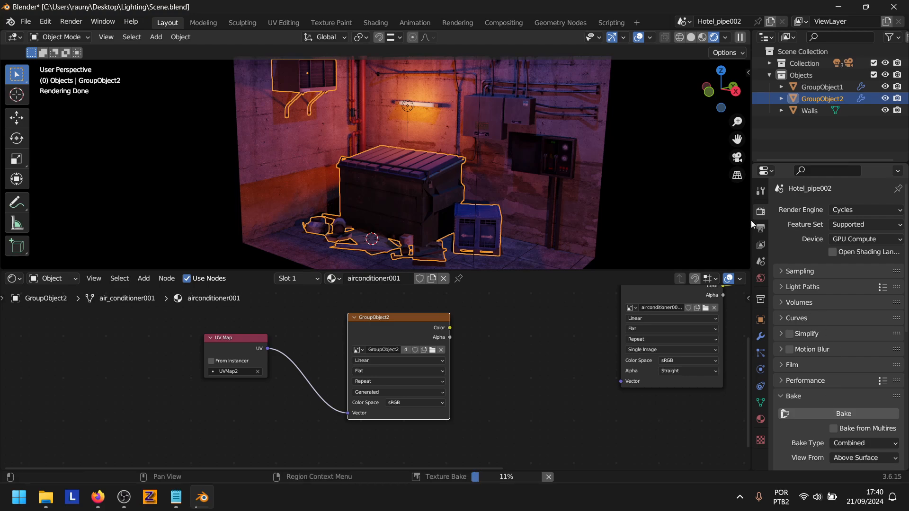
{"action": "left_click_drag", "start_coordinate": [721, 95], "coordinate": [719, 94]}
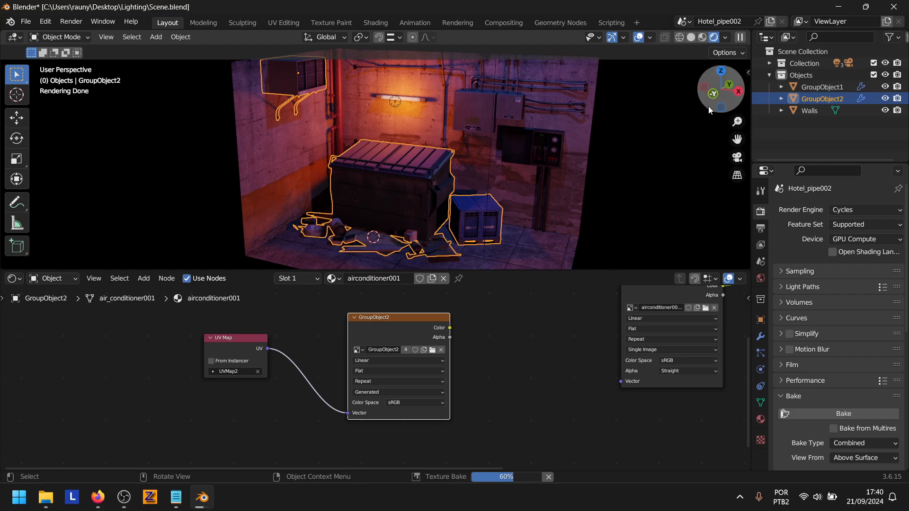
{"action": "left_click_drag", "start_coordinate": [708, 106], "coordinate": [738, 123]}
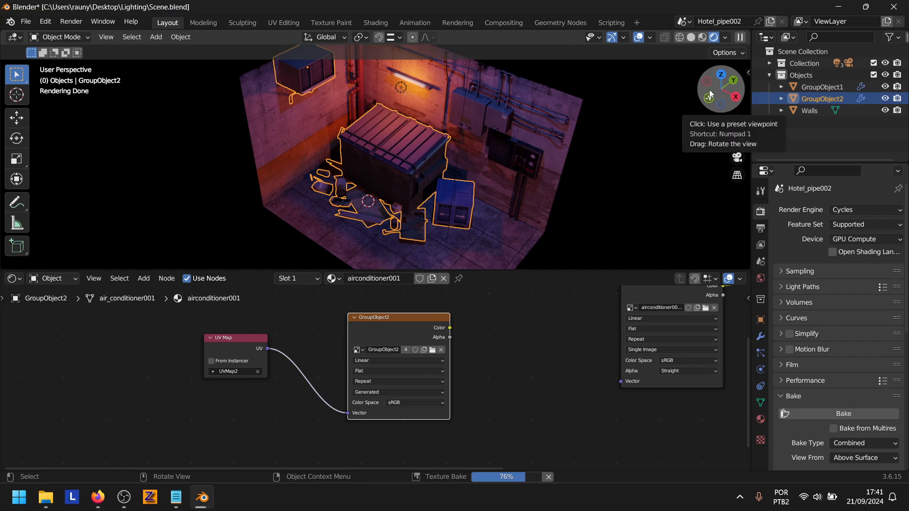
{"action": "mouse_move", "coordinate": [714, 87]}
{"action": "left_mouse_down"}
{"action": "mouse_move", "coordinate": [725, 86]}
{"action": "mouse_move", "coordinate": [737, 153]}
{"action": "mouse_move", "coordinate": [715, 89]}
{"action": "left_mouse_up"}
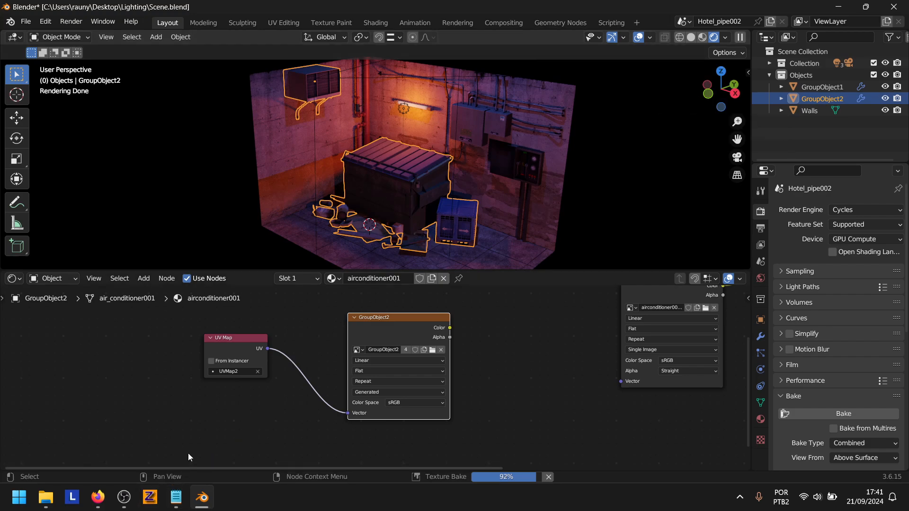
{"action": "left_click", "coordinate": [132, 509]}
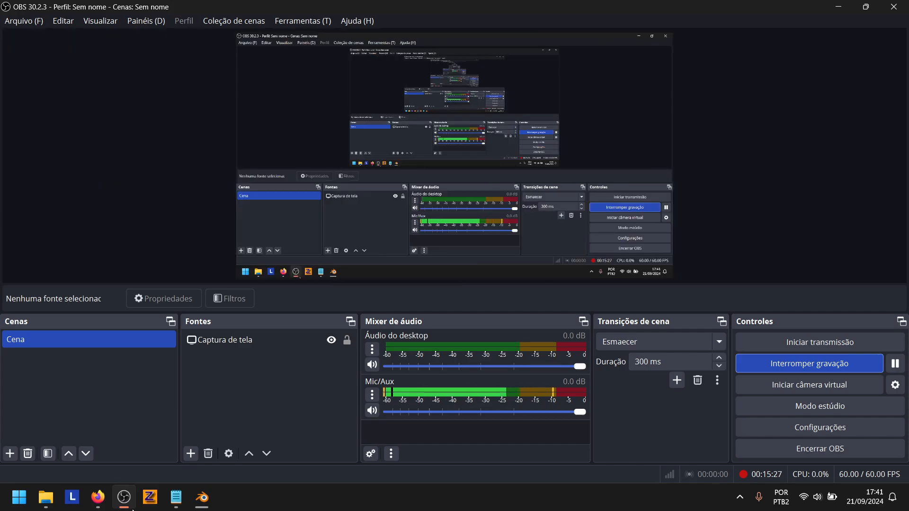
{"action": "left_click", "coordinate": [133, 509]}
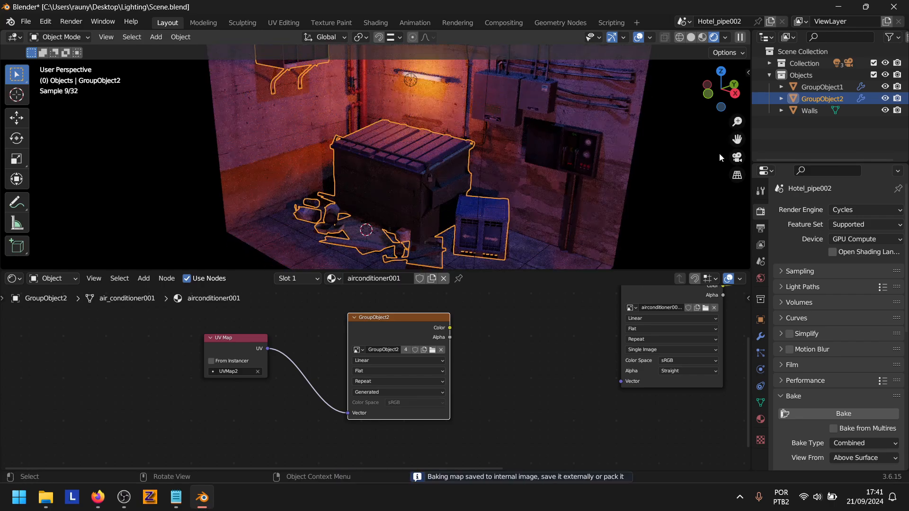
{"action": "left_click_drag", "start_coordinate": [740, 118], "coordinate": [694, 115]}
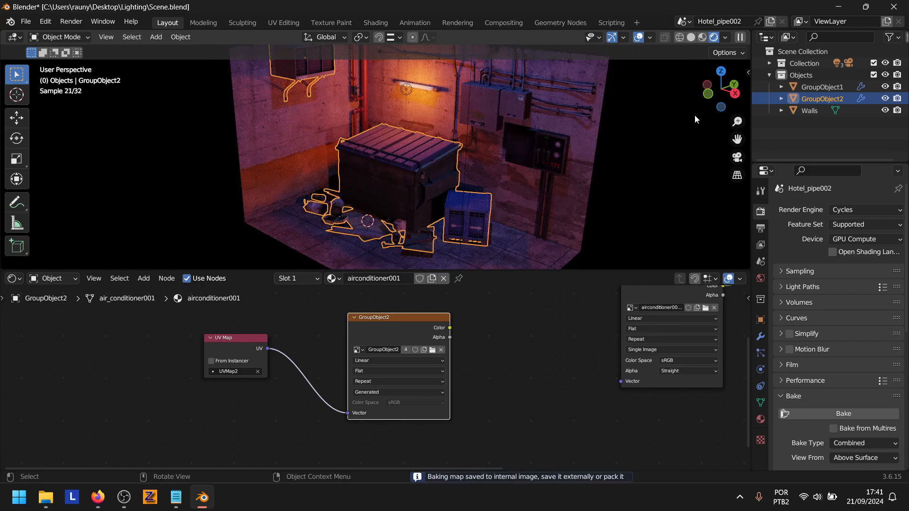
Inspect the baked GroupObject2 texture and save it as GroupObject2.png in the BakedTextures folder with 0% compression.
{"action": "left_click", "coordinate": [344, 21]}
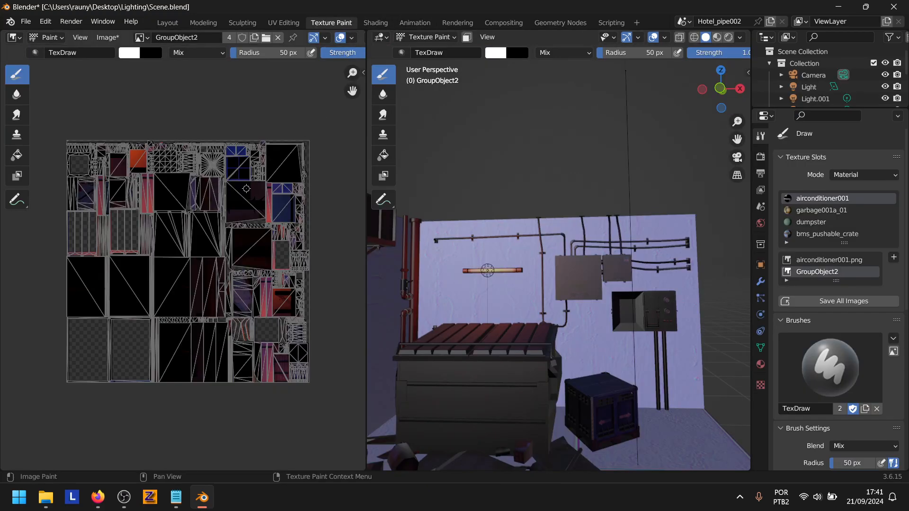
{"action": "scroll", "coordinate": [246, 189], "scroll_direction": "up", "scroll_amount": 4}
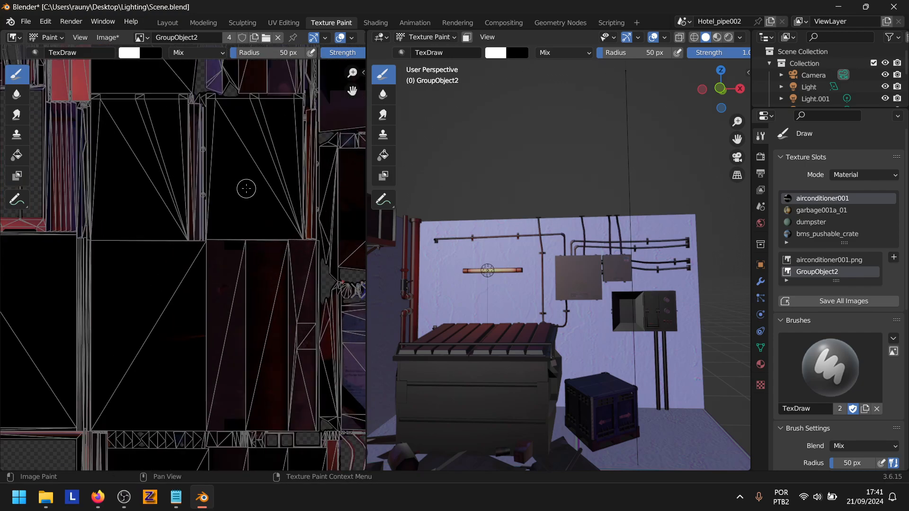
{"action": "scroll", "coordinate": [246, 188], "scroll_direction": "down", "scroll_amount": 2}
{"action": "key", "text": "Home"}
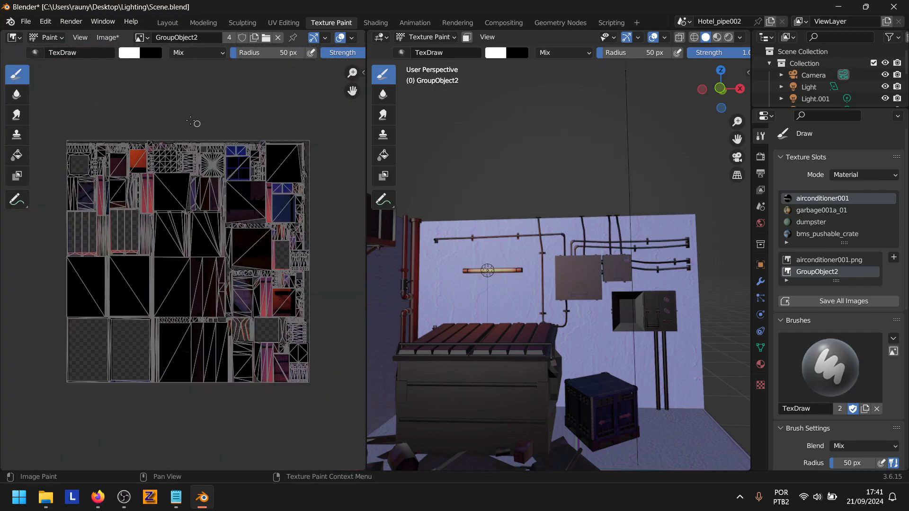
{"action": "left_click", "coordinate": [108, 37]}
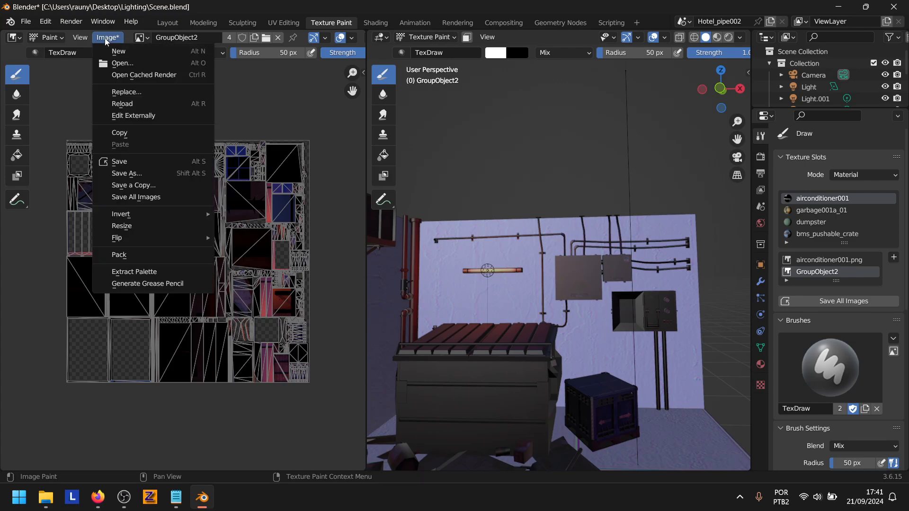
{"action": "left_click", "coordinate": [126, 173]}
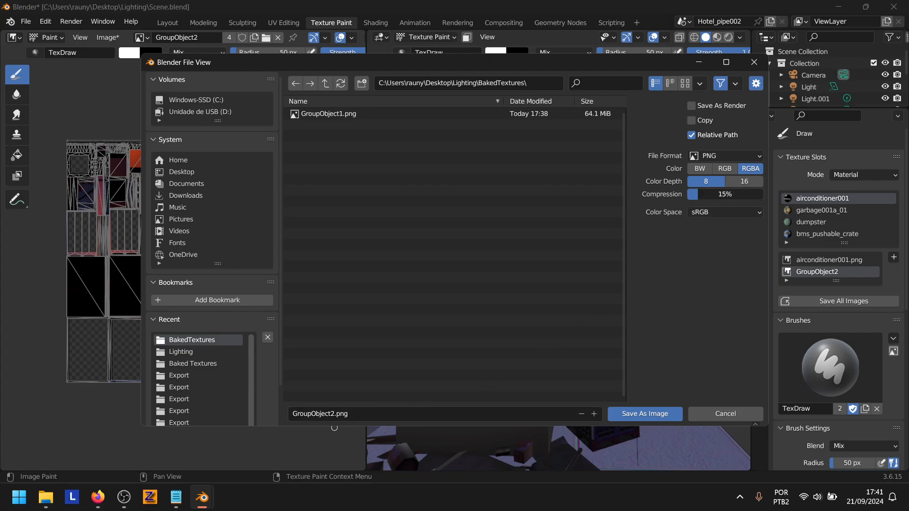
{"action": "left_click_drag", "start_coordinate": [722, 194], "coordinate": [674, 260]}
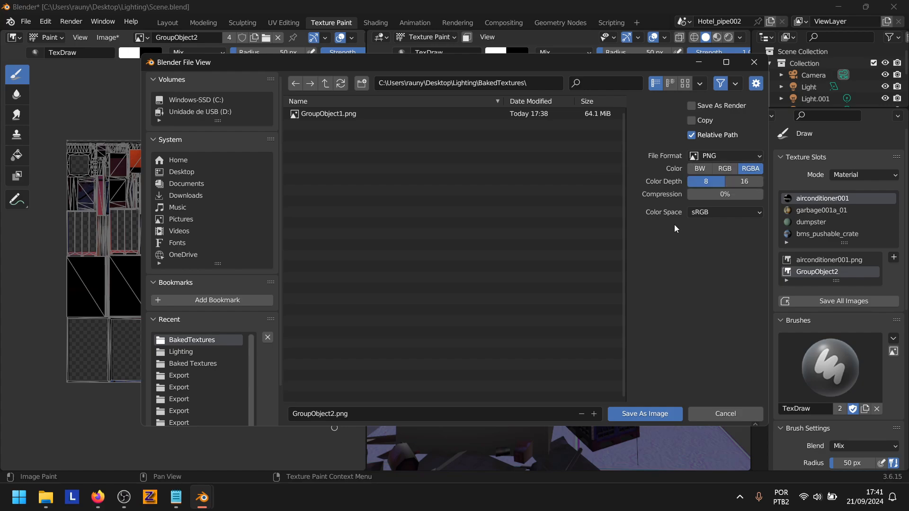
{"action": "left_click", "coordinate": [634, 414]}
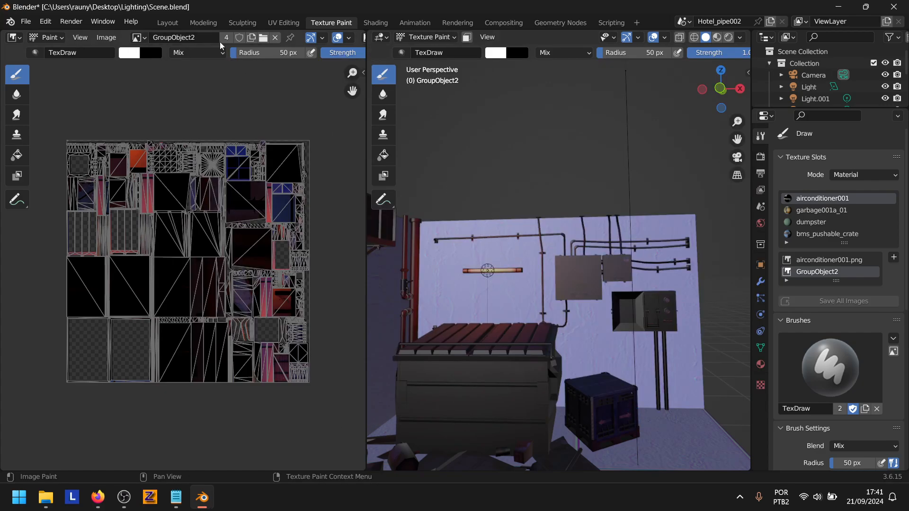
Add an Image Texture node to the Walls object's Material1 with a new 4096 x 4096 px image named Walls.
{"action": "left_click", "coordinate": [167, 22]}
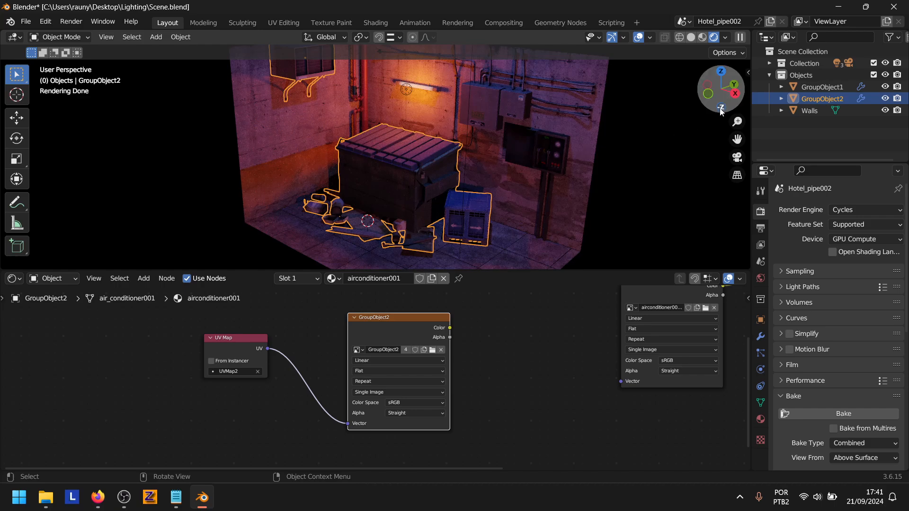
{"action": "left_click_drag", "start_coordinate": [718, 107], "coordinate": [721, 108]}
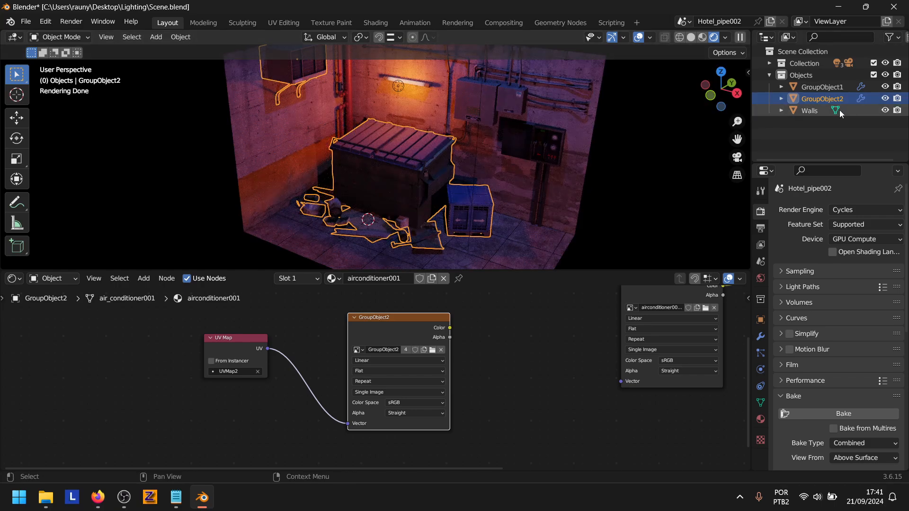
{"action": "left_click", "coordinate": [815, 111]}
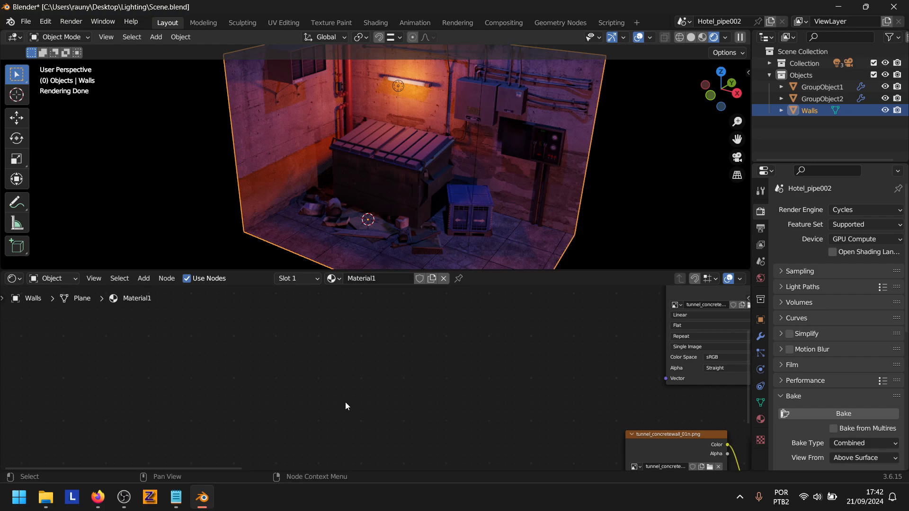
{"action": "scroll", "coordinate": [746, 367], "scroll_direction": "down", "scroll_amount": 2}
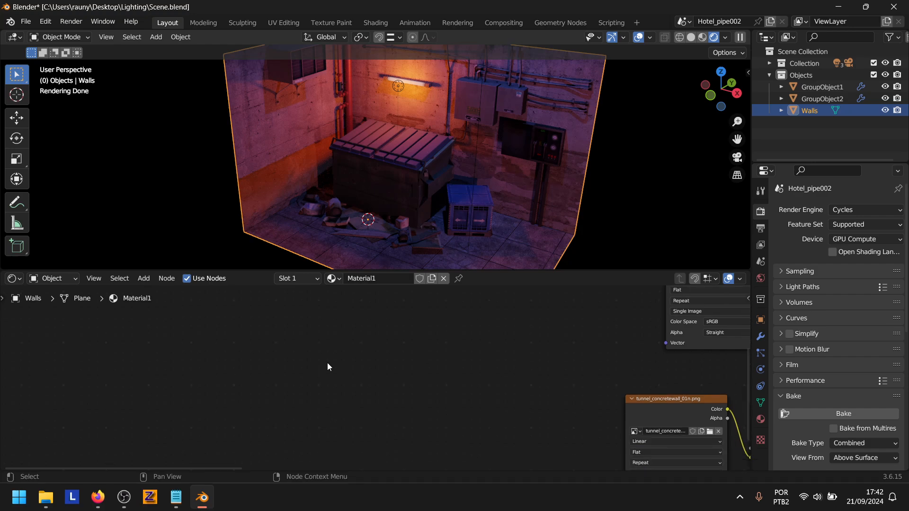
{"action": "key", "text": "shift+a"}
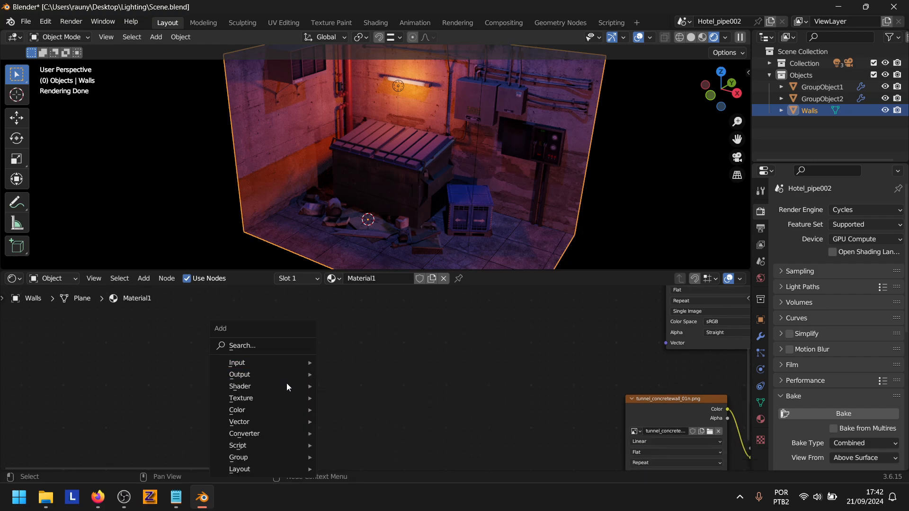
{"action": "mouse_move", "coordinate": [264, 399]}
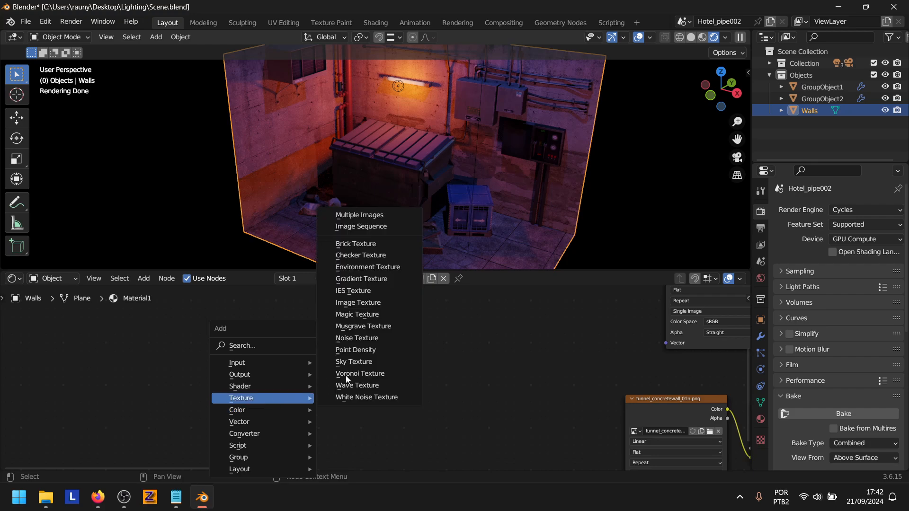
{"action": "left_click", "coordinate": [391, 302]}
{"action": "left_click", "coordinate": [348, 430]}
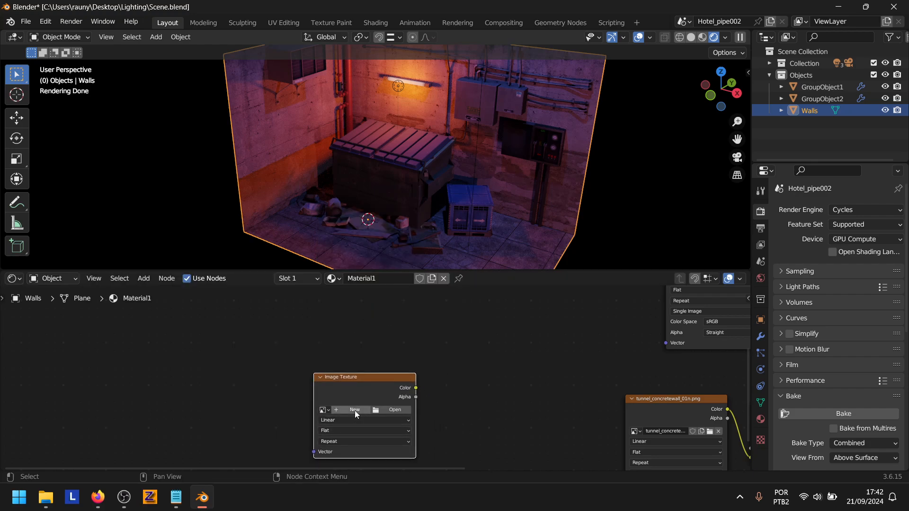
{"action": "left_click", "coordinate": [354, 410]}
{"action": "left_click", "coordinate": [374, 362]}
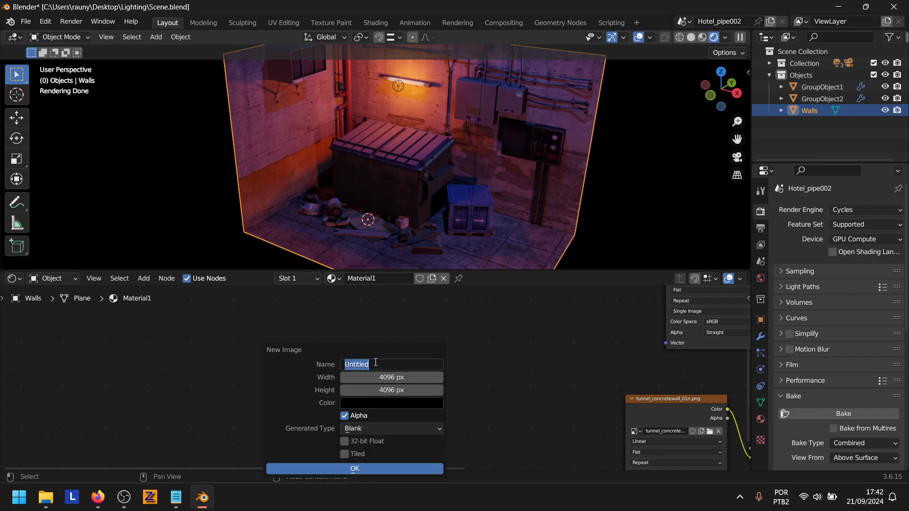
{"action": "type", "text": "Walls"}
{"action": "key", "text": "Return"}
{"action": "left_click", "coordinate": [343, 468]}
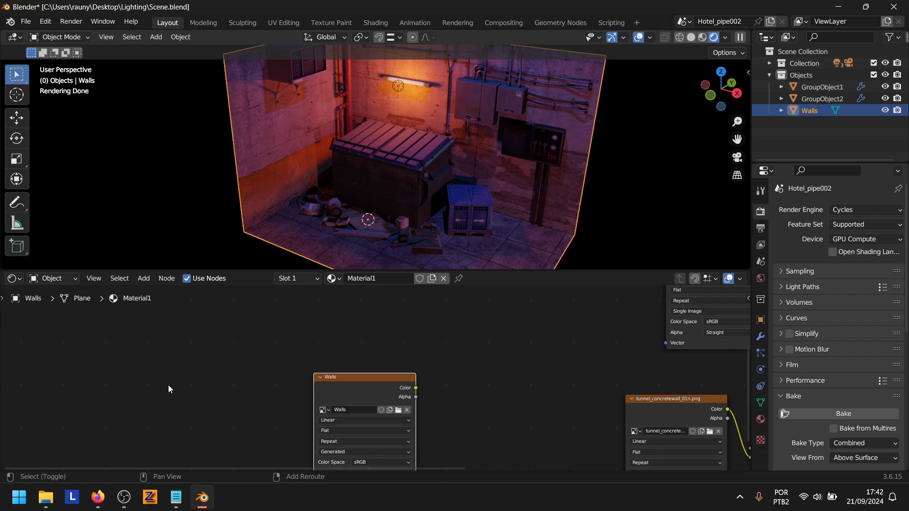
Add a UV Map node set to UVMap2 in Material1 and connect it to the Walls image node's Vector input.
{"action": "key", "text": "shift+a"}
{"action": "mouse_move", "coordinate": [180, 382]}
{"action": "mouse_move", "coordinate": [151, 353]}
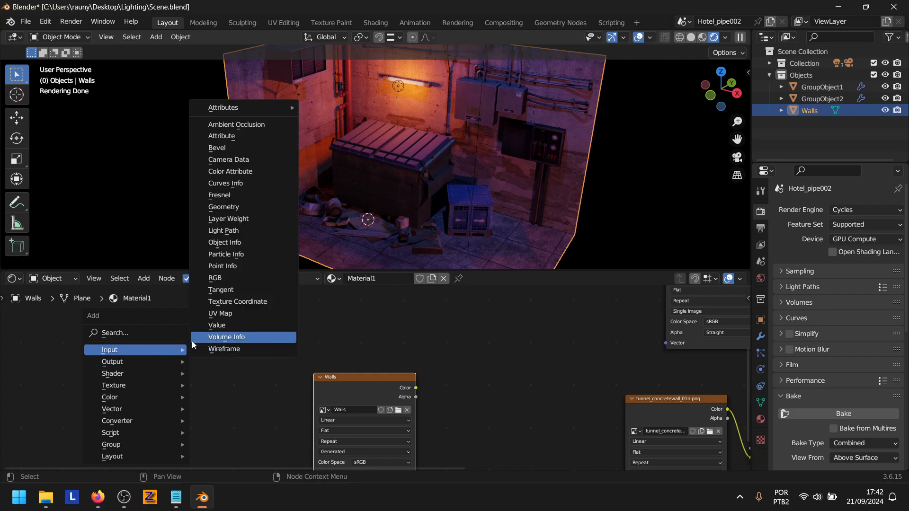
{"action": "left_click", "coordinate": [228, 314]}
{"action": "left_click", "coordinate": [168, 389]}
{"action": "left_click", "coordinate": [198, 425]}
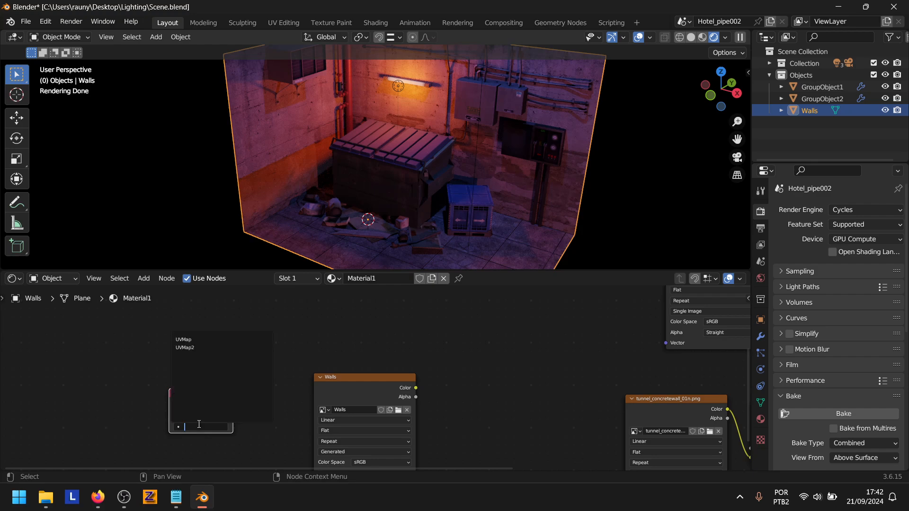
{"action": "left_click", "coordinate": [198, 348]}
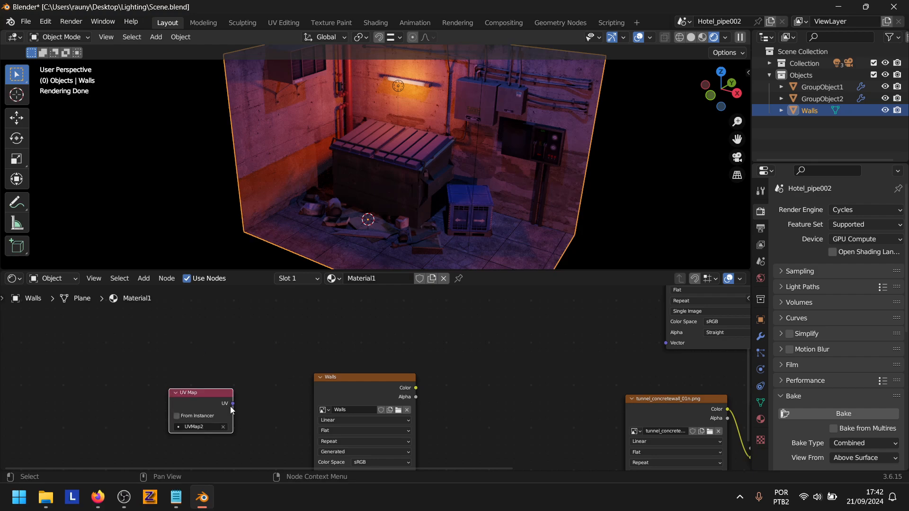
{"action": "left_click_drag", "start_coordinate": [233, 404], "coordinate": [311, 404]}
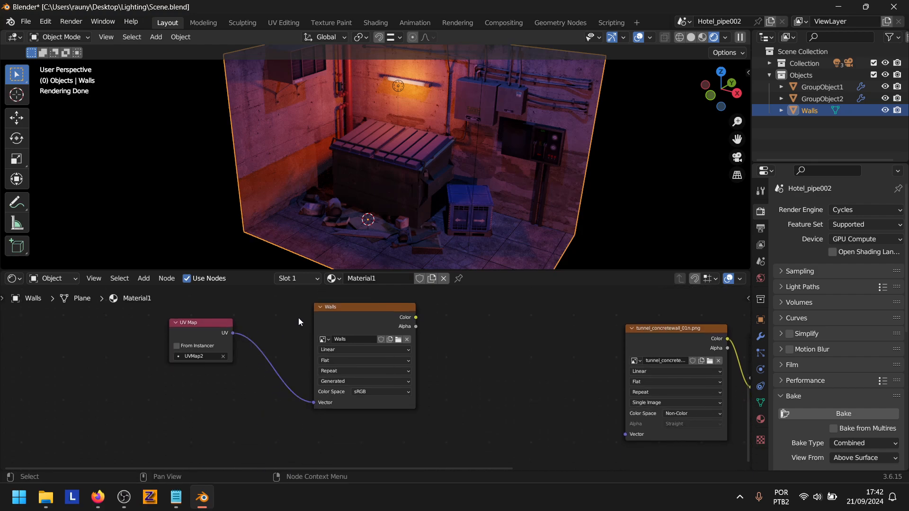
Copy the connected UV Map and Walls image nodes from Material1 into Material2 and make the Walls node active.
{"action": "left_click_drag", "start_coordinate": [192, 304], "coordinate": [384, 415]}
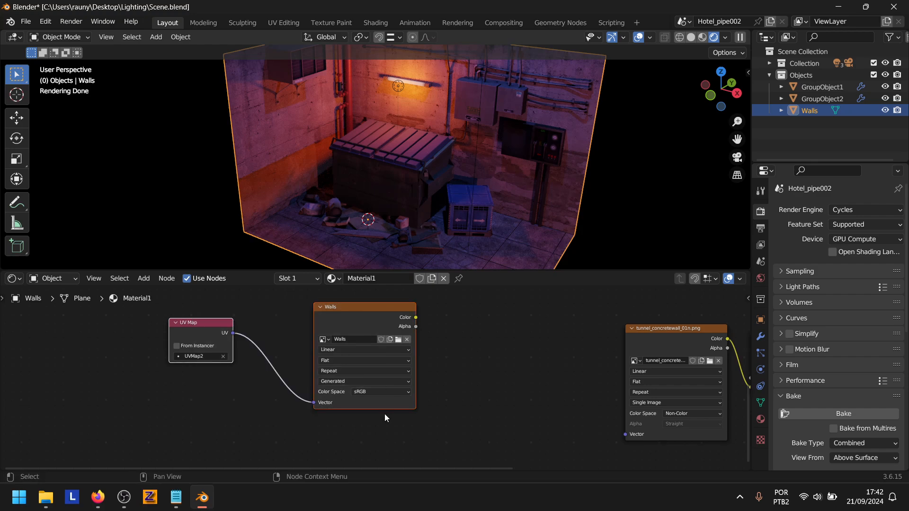
{"action": "left_click", "coordinate": [367, 321]}
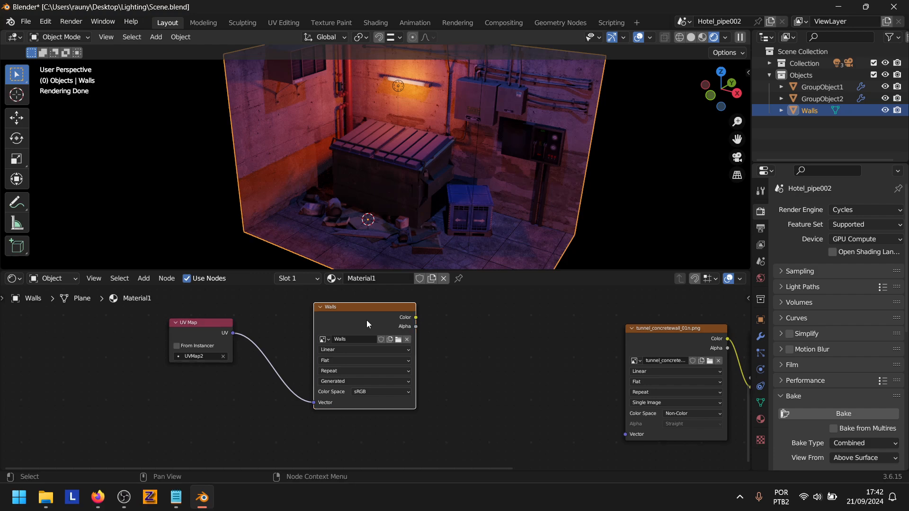
{"action": "left_click", "coordinate": [760, 420]}
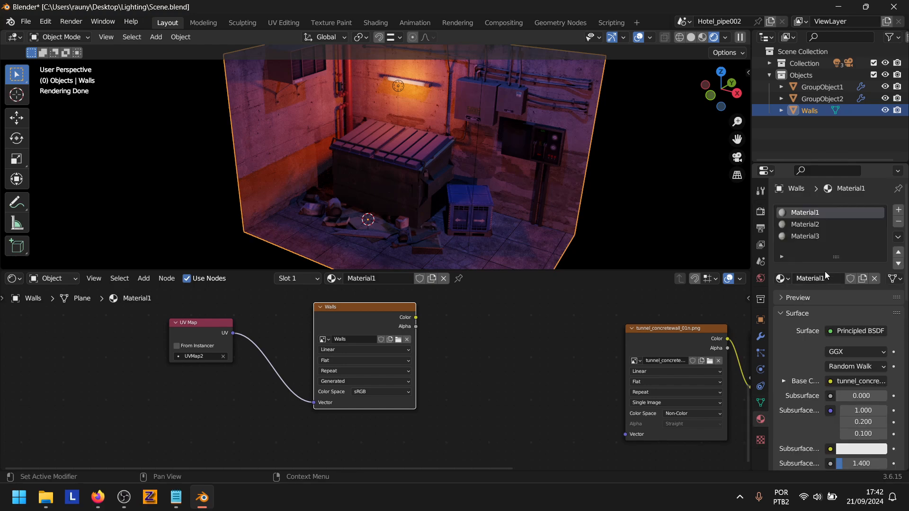
{"action": "left_click", "coordinate": [814, 226]}
{"action": "key", "text": "ctrl"}
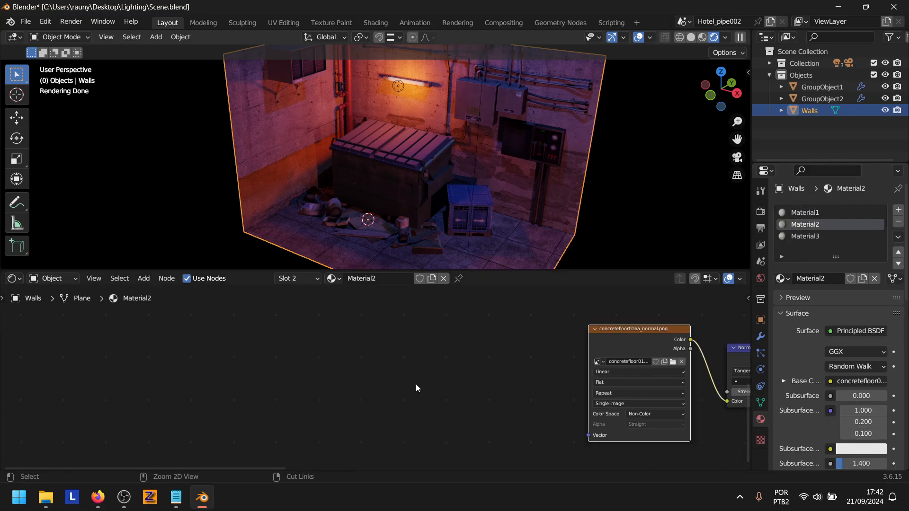
{"action": "key", "text": "ctrl+v"}
{"action": "left_click", "coordinate": [474, 356]}
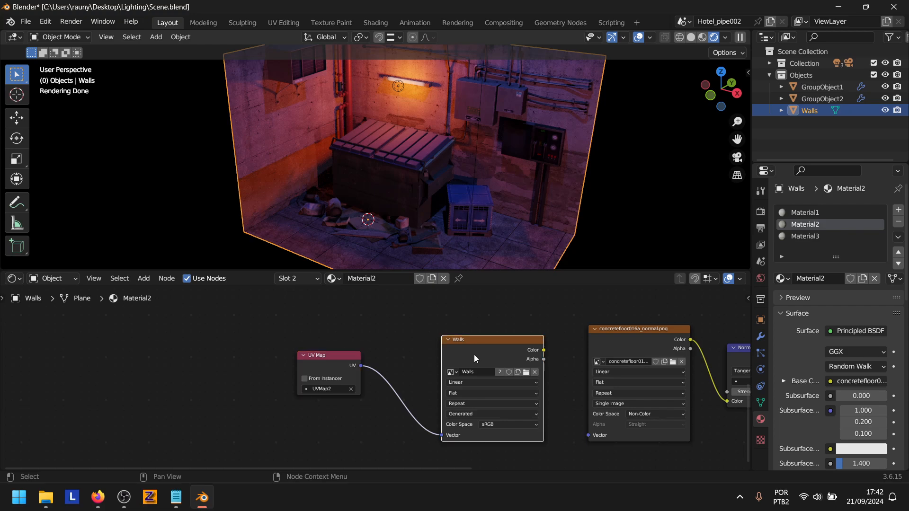
Paste the connected UV Map and Walls image nodes into Material3 and make the Walls image node active.
{"action": "left_click", "coordinate": [808, 236]}
{"action": "key", "text": "ctrl+v"}
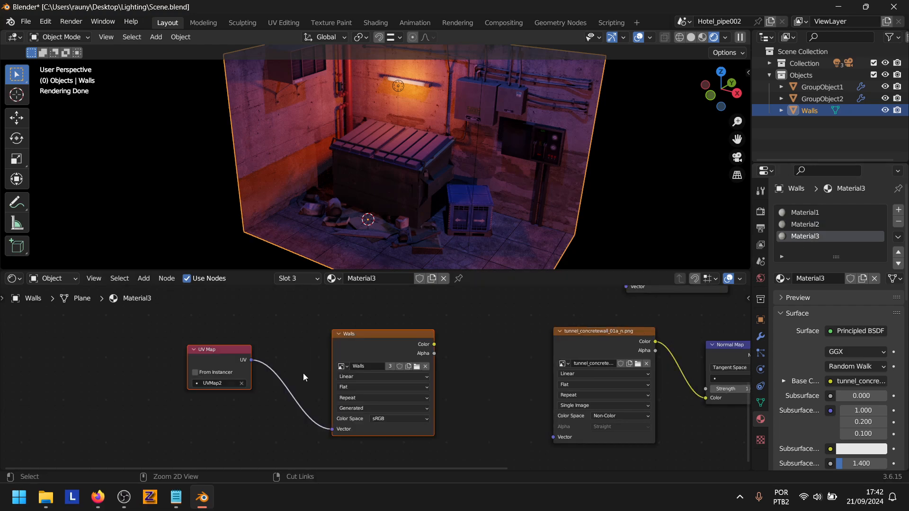
{"action": "left_click", "coordinate": [385, 350]}
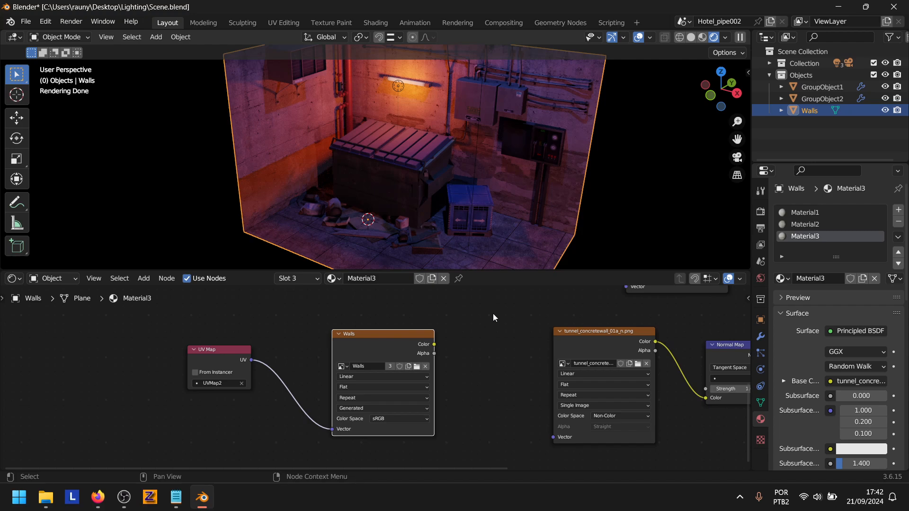
Check the node setups of Material2 and Material1, and bake the Walls object with the Combined bake type.
{"action": "left_click", "coordinate": [805, 225]}
{"action": "left_click", "coordinate": [848, 214]}
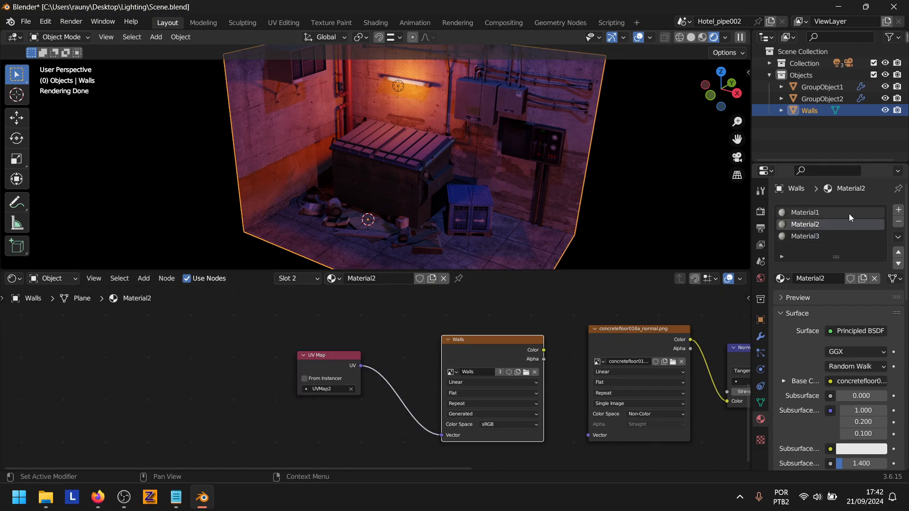
{"action": "left_click", "coordinate": [760, 212]}
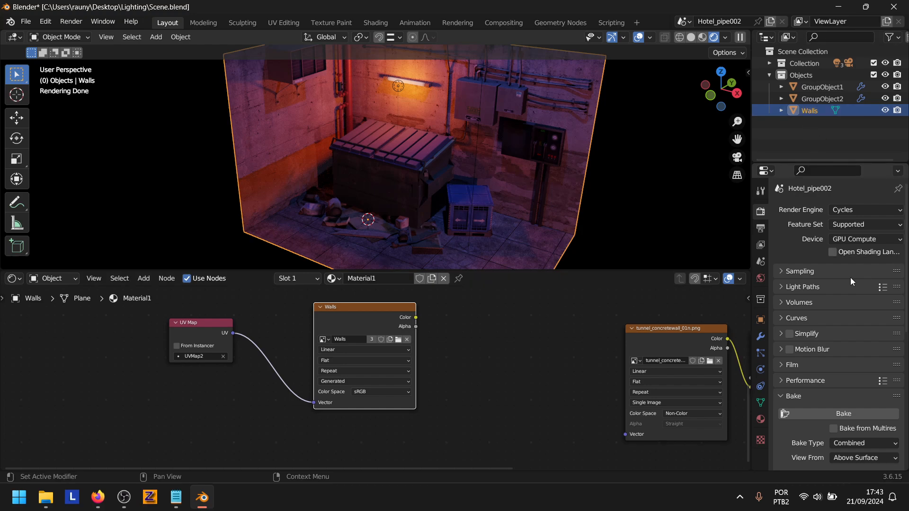
{"action": "scroll", "coordinate": [847, 285], "scroll_direction": "down", "scroll_amount": 5}
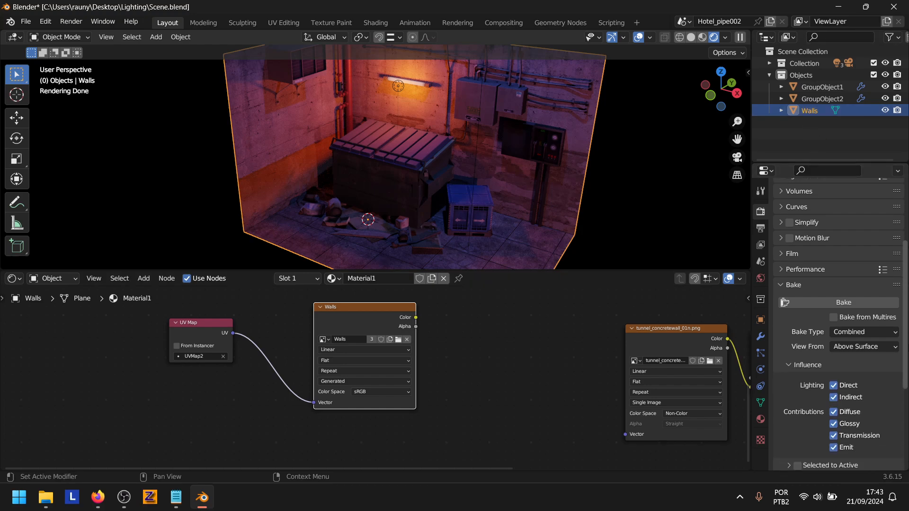
{"action": "left_click", "coordinate": [827, 306]}
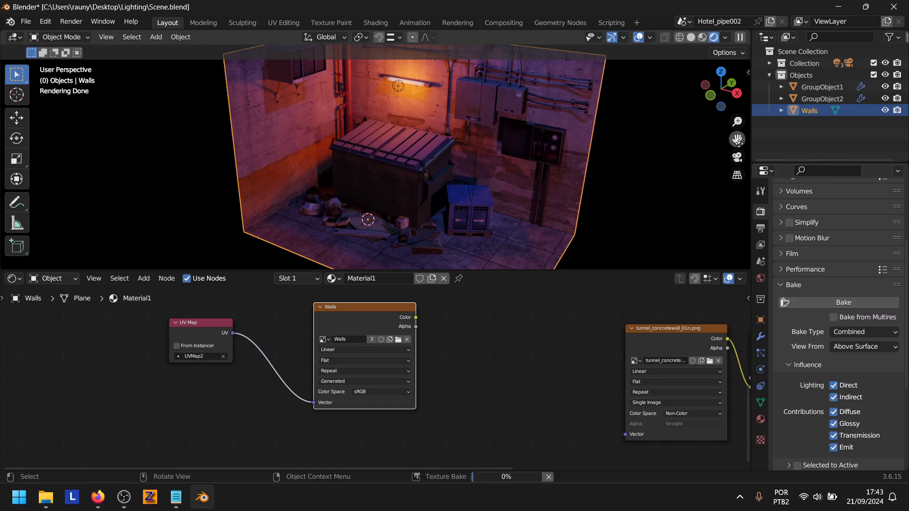
{"action": "left_click_drag", "start_coordinate": [737, 139], "coordinate": [729, 145]}
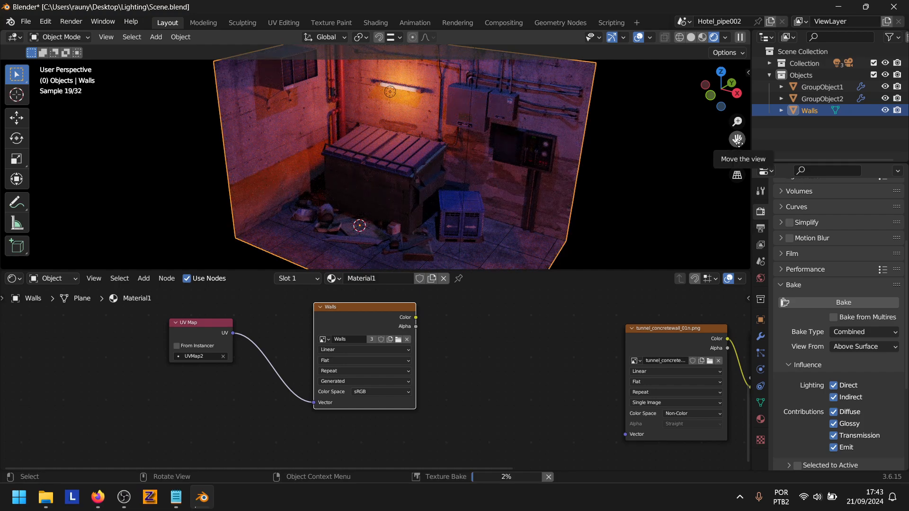
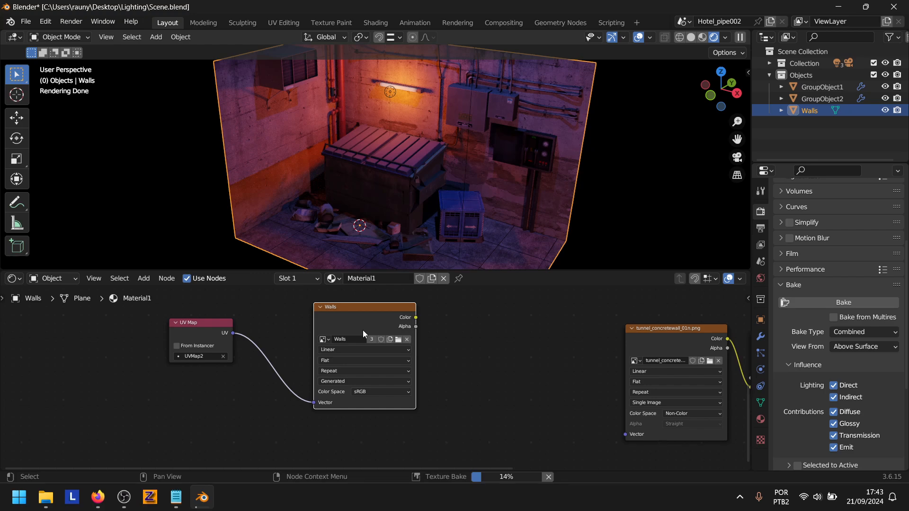
Switch to File Explorer, view GroupObject1.png and GroupObject2.png in the BakedTextures folder, and return to Blender.
{"action": "mouse_move", "coordinate": [46, 497]}
{"action": "left_click", "coordinate": [332, 423]}
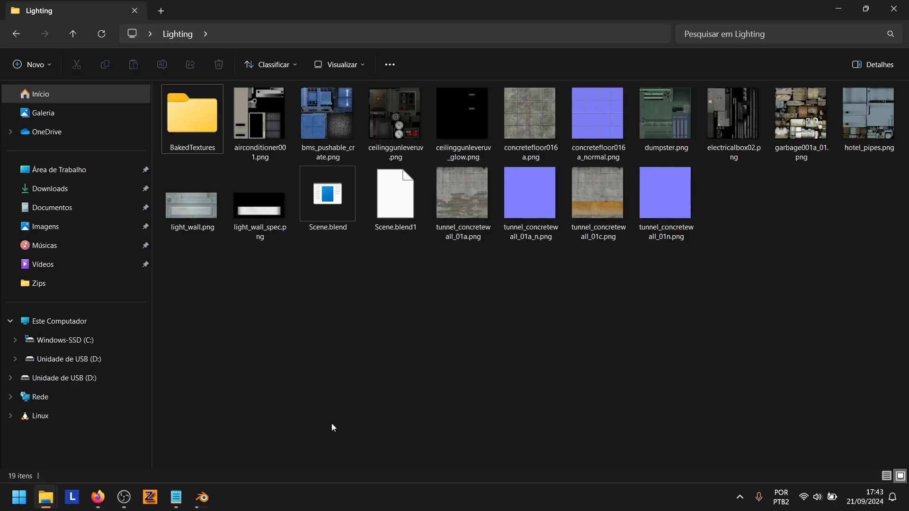
{"action": "double_click", "coordinate": [206, 136]}
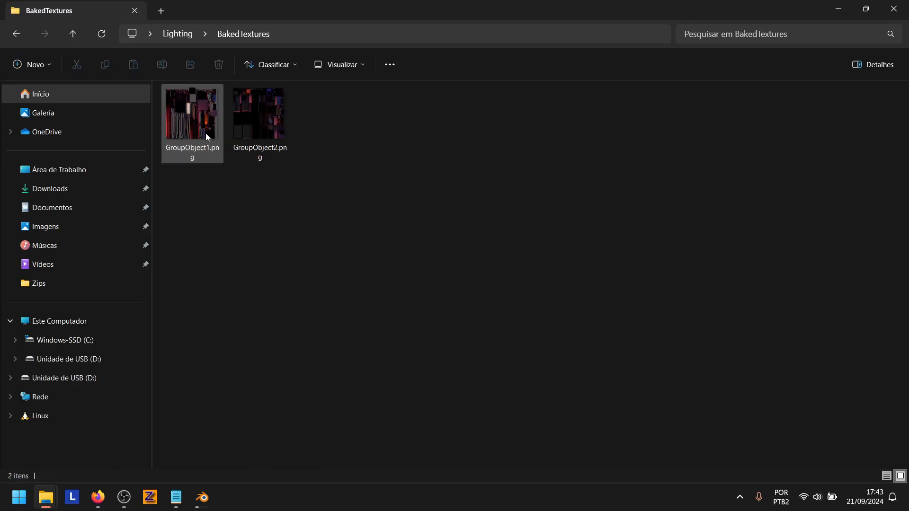
{"action": "double_click", "coordinate": [207, 137]}
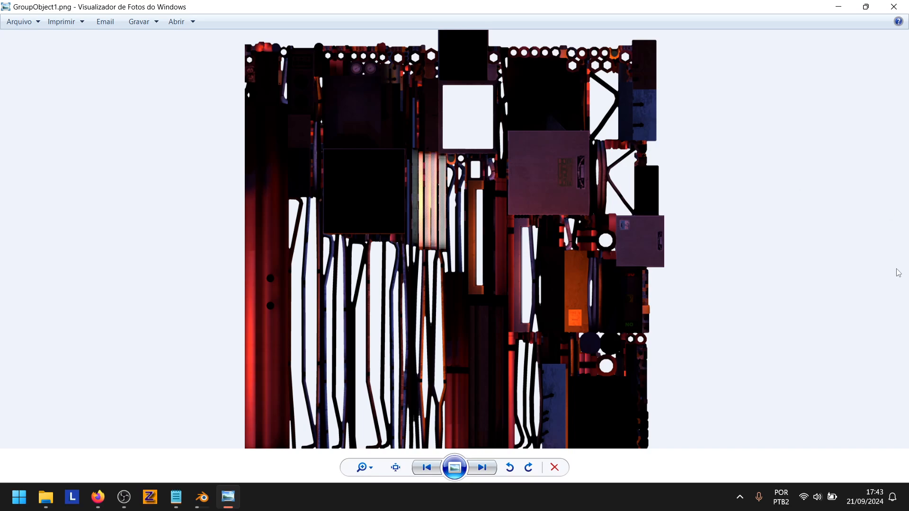
{"action": "scroll", "coordinate": [591, 288], "scroll_direction": "down", "scroll_amount": 1}
{"action": "scroll", "coordinate": [591, 288], "scroll_direction": "up", "scroll_amount": 1}
{"action": "scroll", "coordinate": [592, 288], "scroll_direction": "down", "scroll_amount": 1}
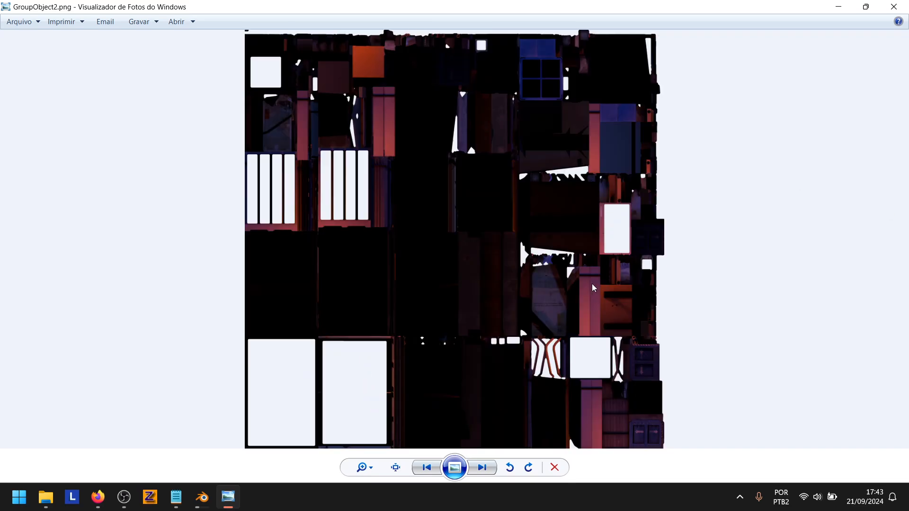
{"action": "left_click", "coordinate": [894, 7]}
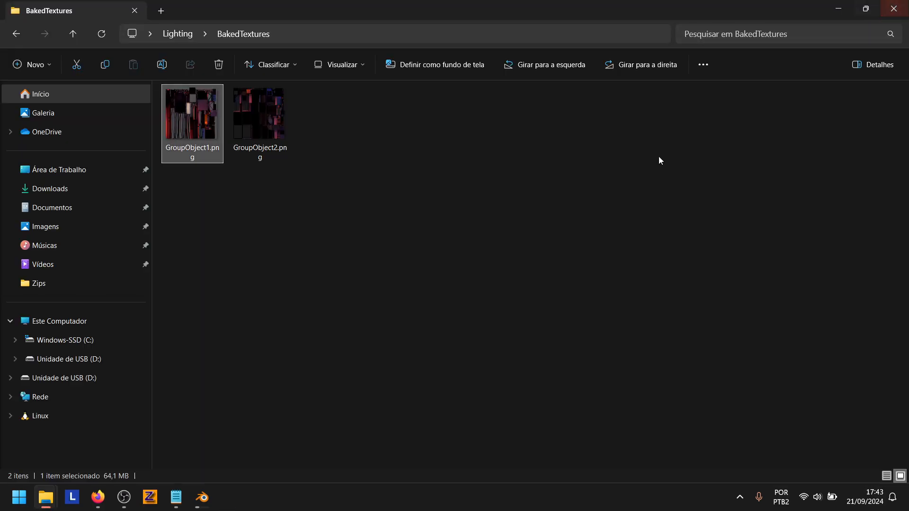
{"action": "left_click", "coordinate": [202, 497]}
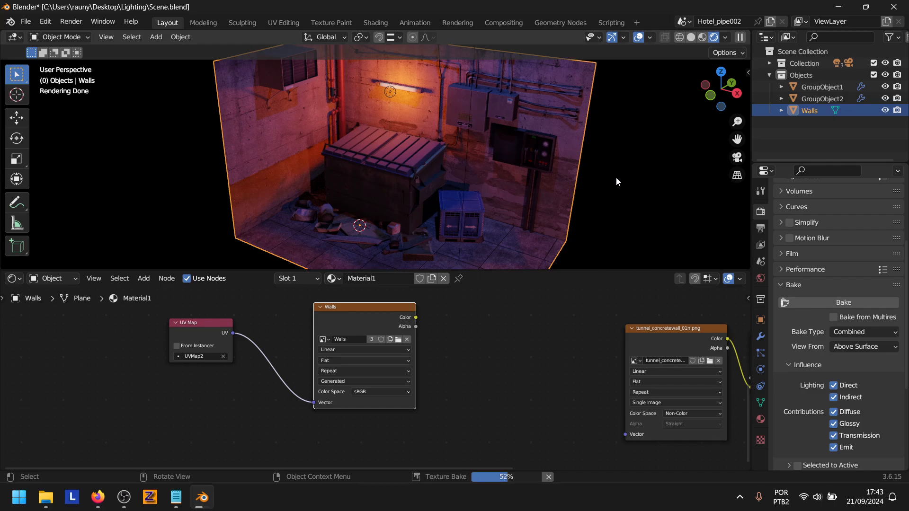
Examine the lit scene from several angles, checking which meshes belong to GroupObject2 and GroupObject1, and leave nothing selected.
{"action": "left_click_drag", "start_coordinate": [737, 139], "coordinate": [736, 139]}
{"action": "left_click_drag", "start_coordinate": [728, 88], "coordinate": [722, 101]}
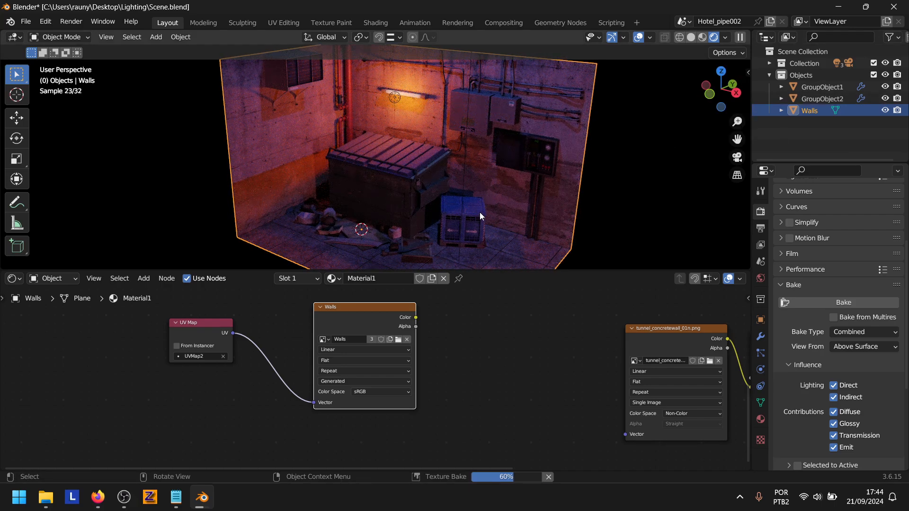
{"action": "left_click", "coordinate": [436, 188]}
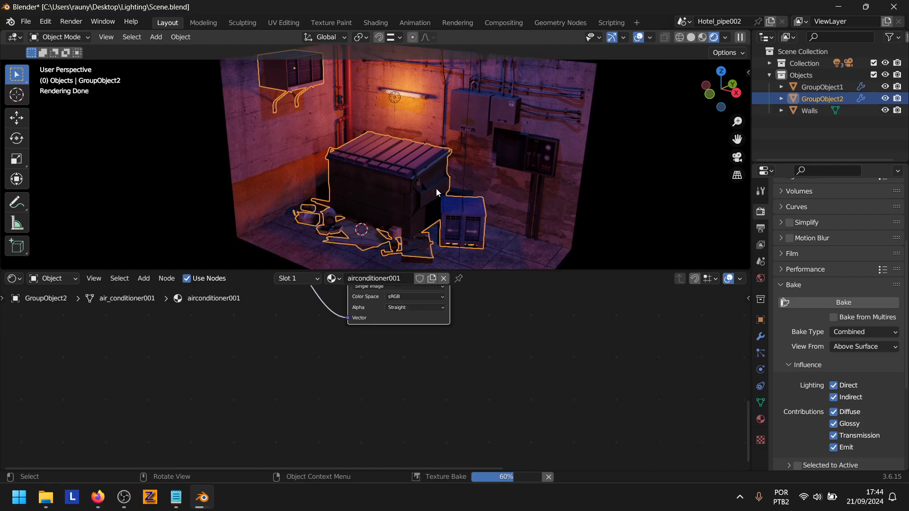
{"action": "left_click", "coordinate": [528, 154]}
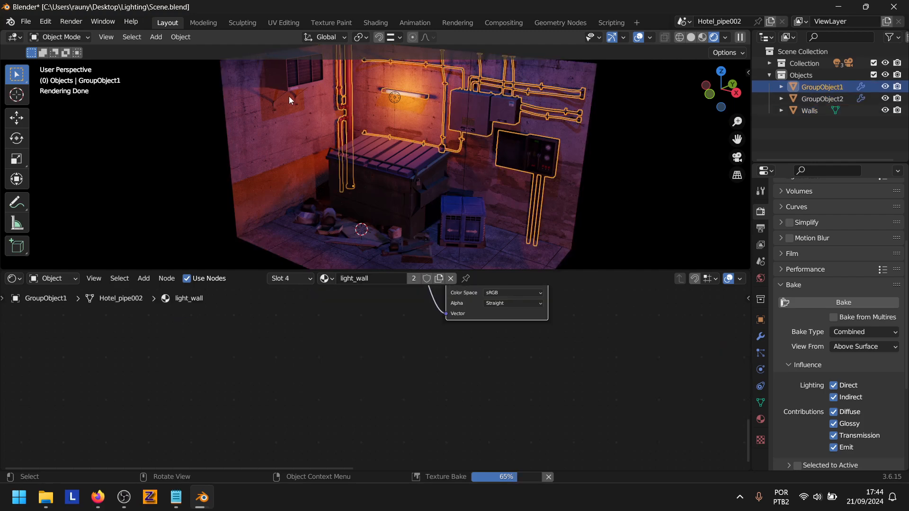
{"action": "left_click", "coordinate": [293, 79]}
{"action": "left_click", "coordinate": [667, 138]}
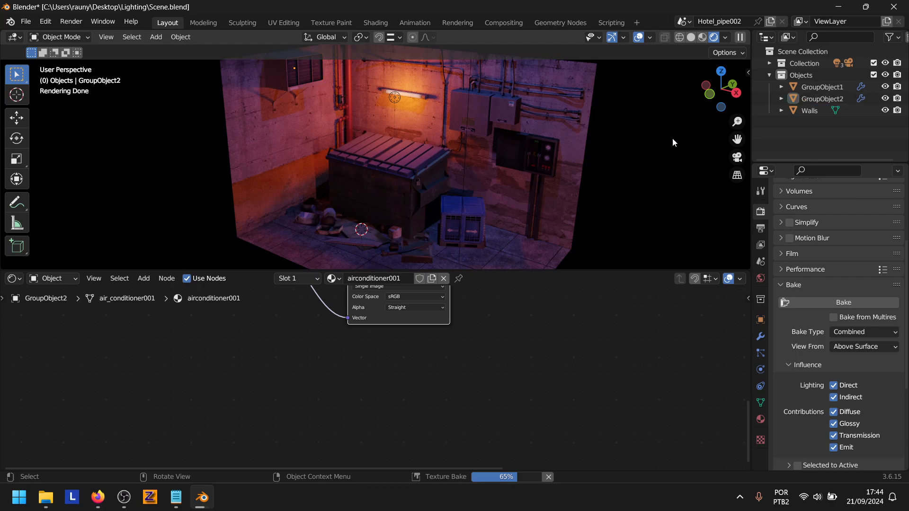
{"action": "left_click_drag", "start_coordinate": [738, 122], "coordinate": [741, 152]}
{"action": "left_click_drag", "start_coordinate": [726, 106], "coordinate": [717, 140]}
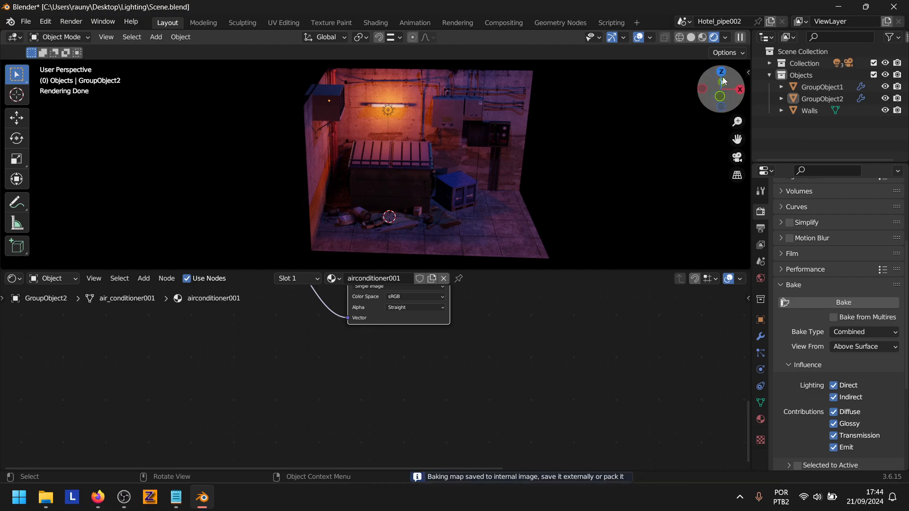
{"action": "left_click_drag", "start_coordinate": [723, 85], "coordinate": [721, 83]}
{"action": "left_click_drag", "start_coordinate": [738, 122], "coordinate": [737, 122]}
{"action": "left_click_drag", "start_coordinate": [723, 85], "coordinate": [718, 100]}
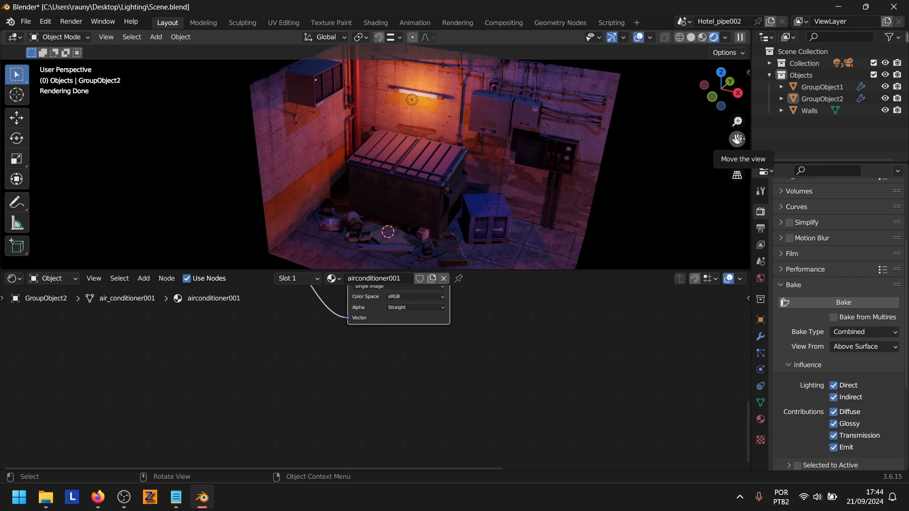
{"action": "left_click_drag", "start_coordinate": [737, 138], "coordinate": [743, 114]}
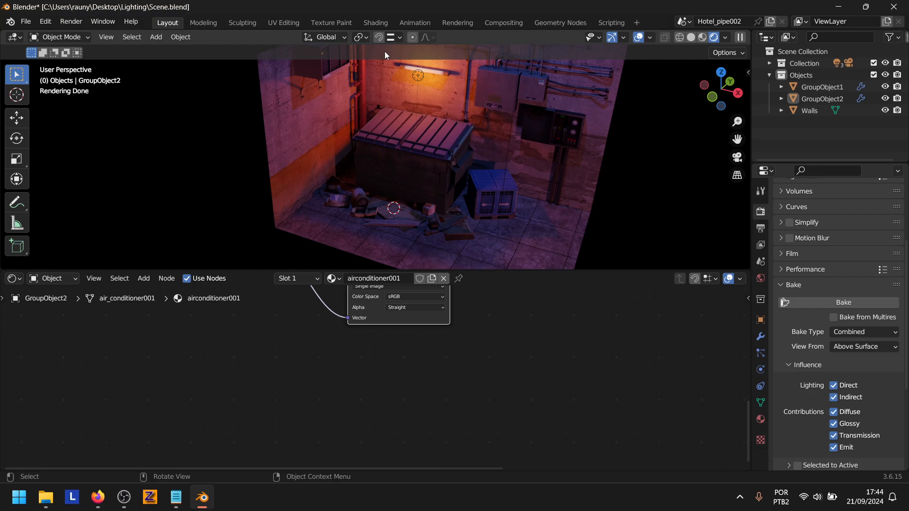
Save the baked Walls image as Walls.png in the BakedTextures folder with 0% compression, and return to the Layout workspace.
{"action": "left_click", "coordinate": [331, 24]}
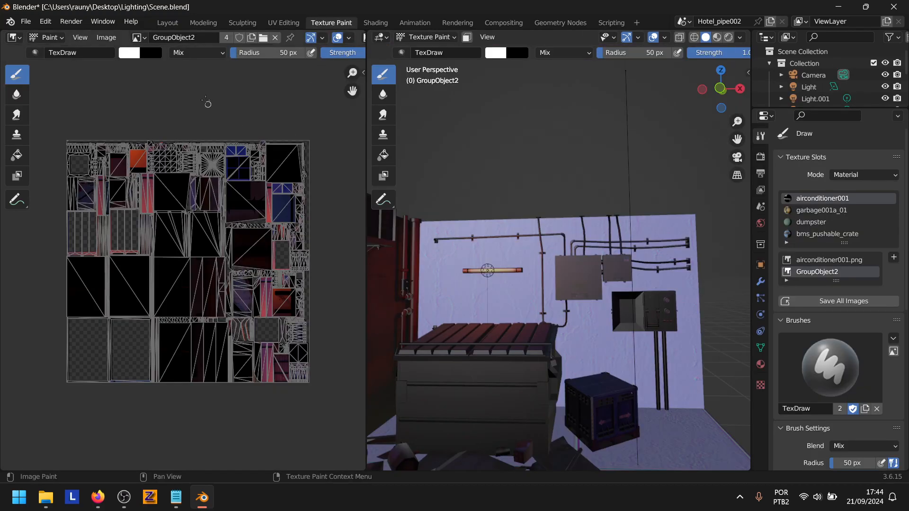
{"action": "left_click", "coordinate": [136, 38]}
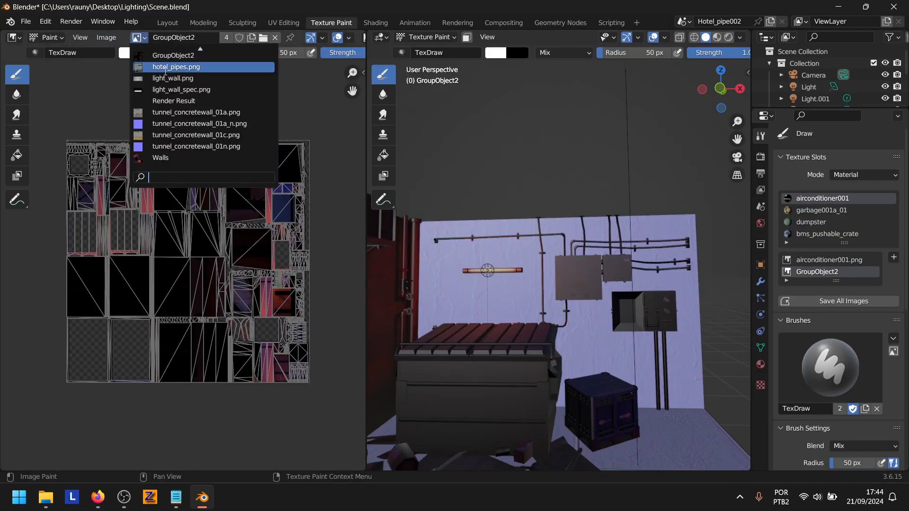
{"action": "left_click", "coordinate": [171, 157]}
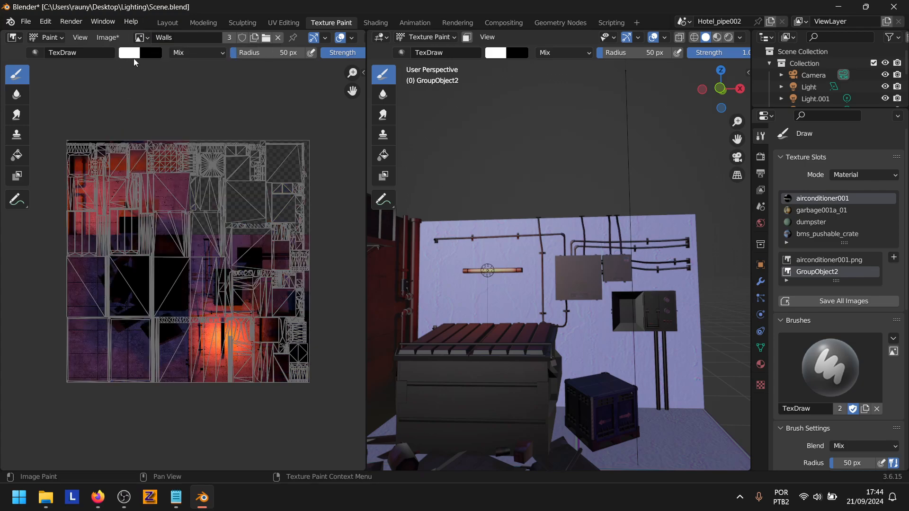
{"action": "left_click", "coordinate": [118, 39]}
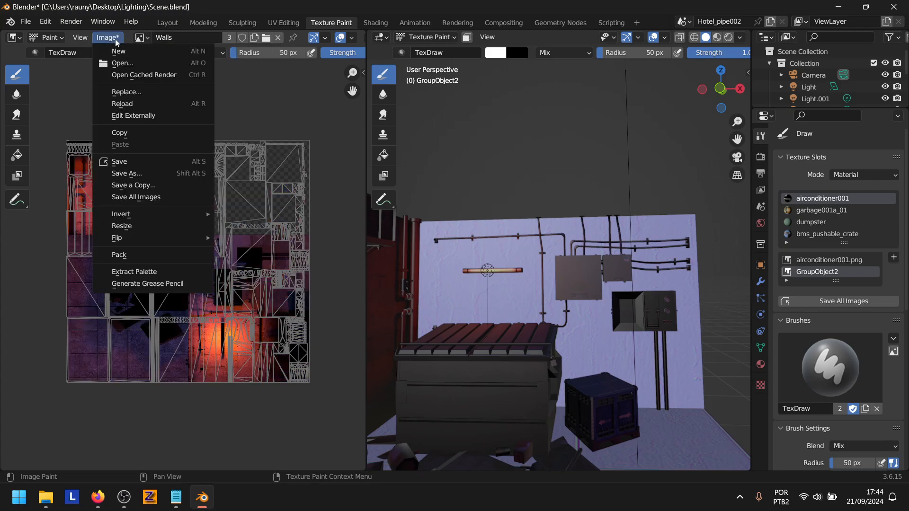
{"action": "left_click", "coordinate": [141, 178]}
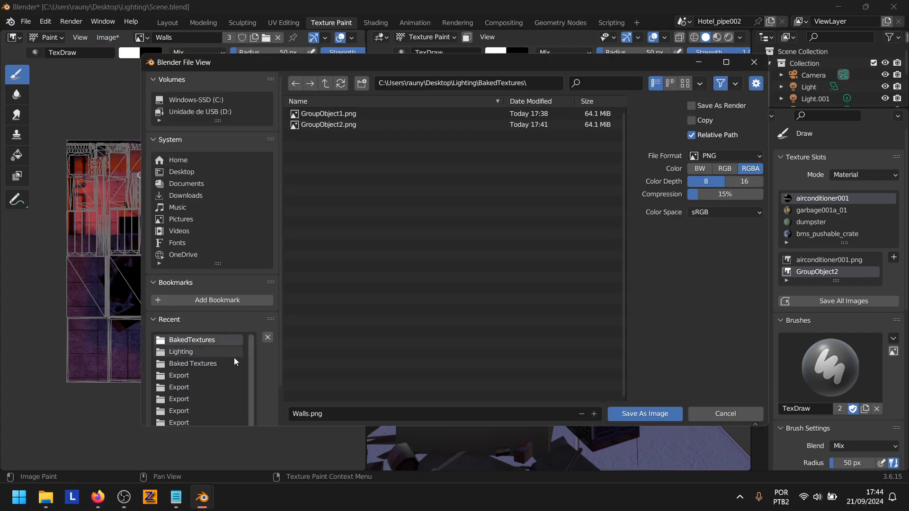
{"action": "left_click_drag", "start_coordinate": [710, 194], "coordinate": [688, 197]}
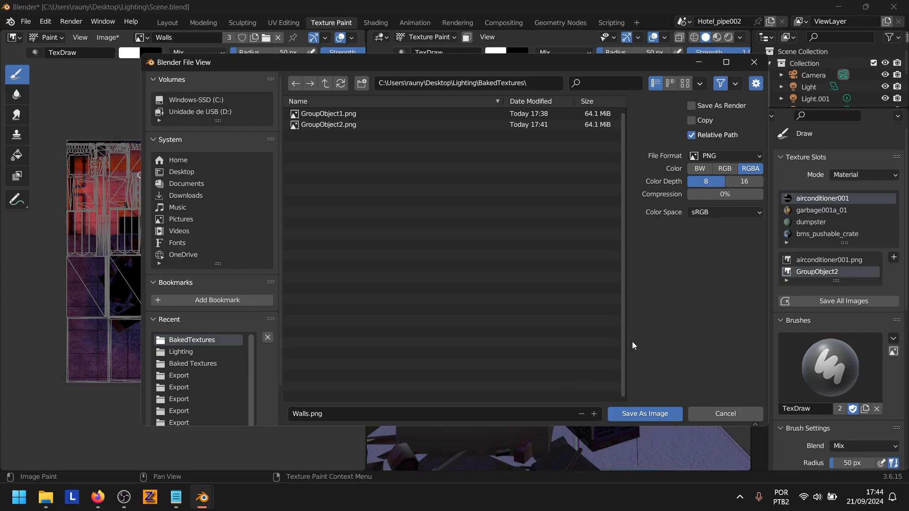
{"action": "left_click", "coordinate": [634, 413]}
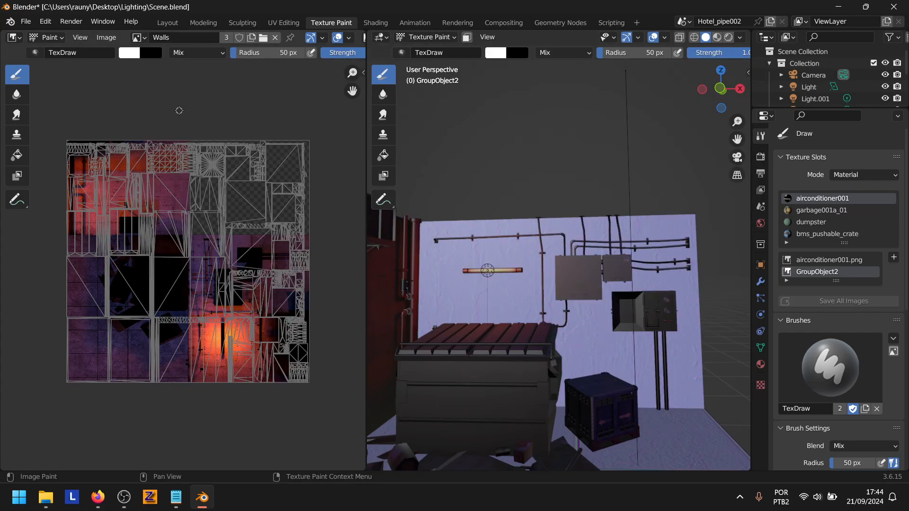
{"action": "left_click", "coordinate": [167, 22]}
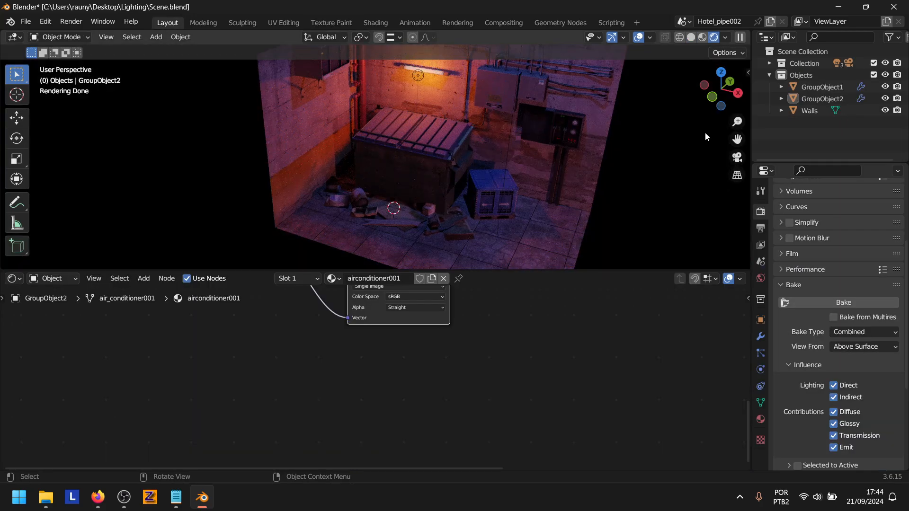
{"action": "left_click_drag", "start_coordinate": [737, 139], "coordinate": [694, 166]}
{"action": "left_click_drag", "start_coordinate": [722, 92], "coordinate": [712, 86]}
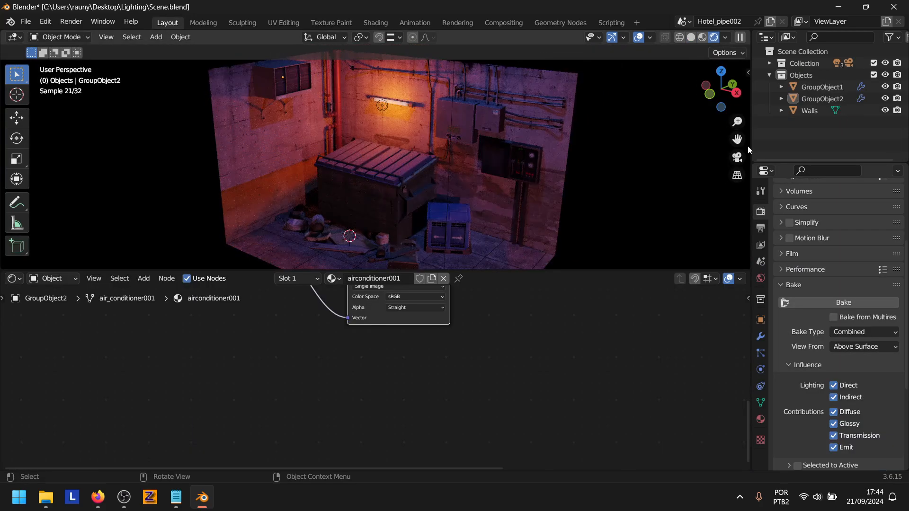
Delete the original UVMap from GroupObject2's UV maps, keeping only UVMap2.
{"action": "left_click_drag", "start_coordinate": [737, 139], "coordinate": [709, 156]}
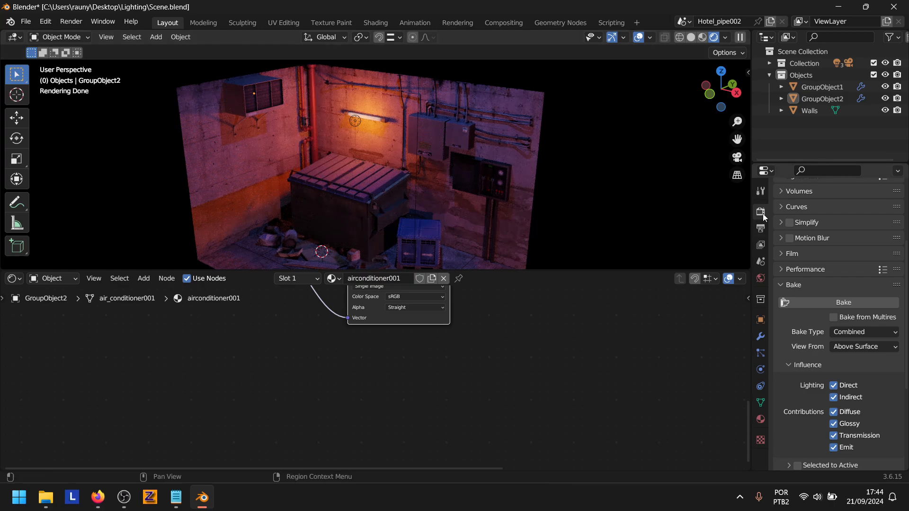
{"action": "left_click", "coordinate": [760, 403]}
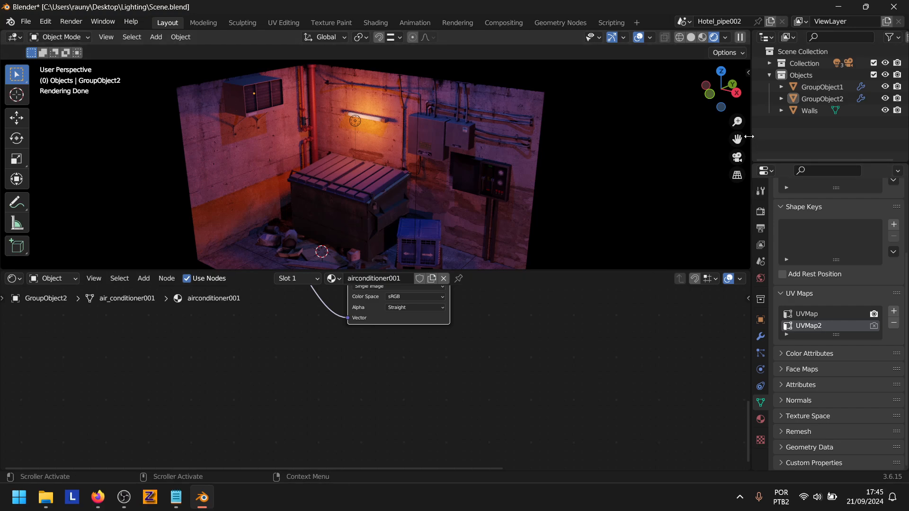
{"action": "left_click_drag", "start_coordinate": [737, 138], "coordinate": [731, 89]}
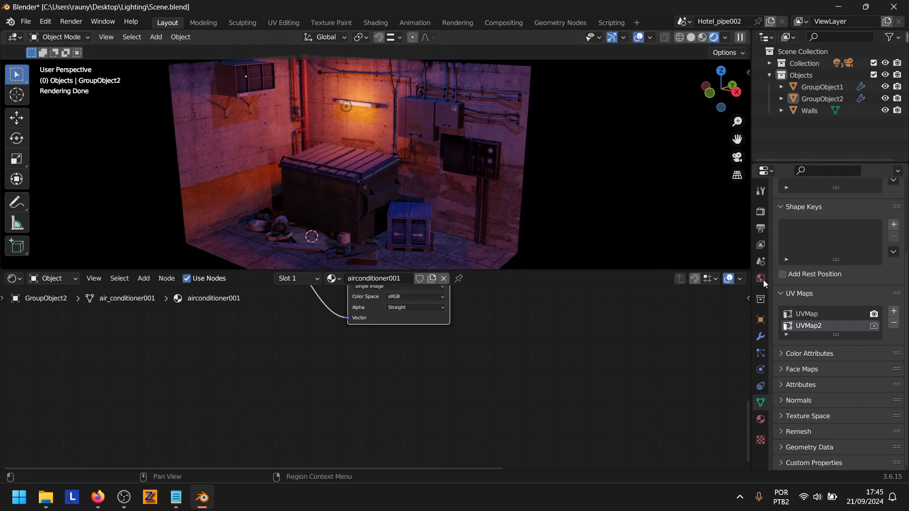
{"action": "left_click", "coordinate": [817, 313]}
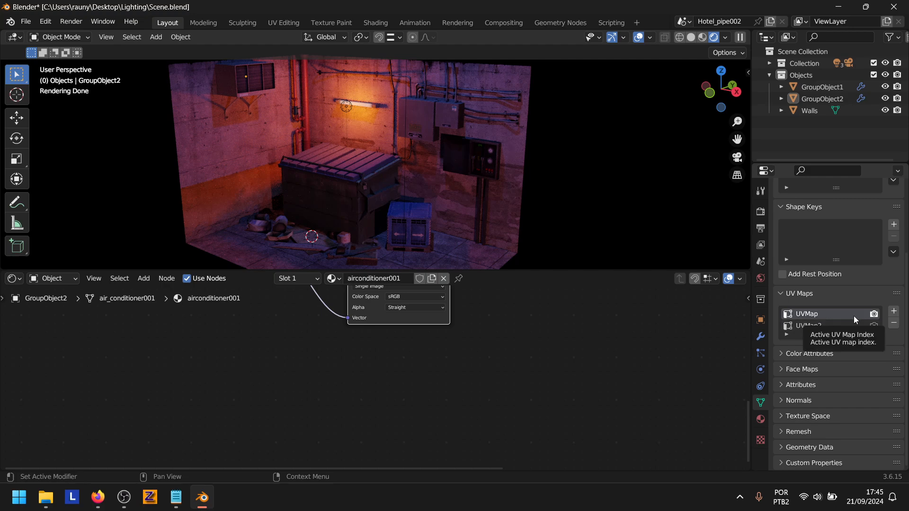
{"action": "left_click", "coordinate": [893, 323]}
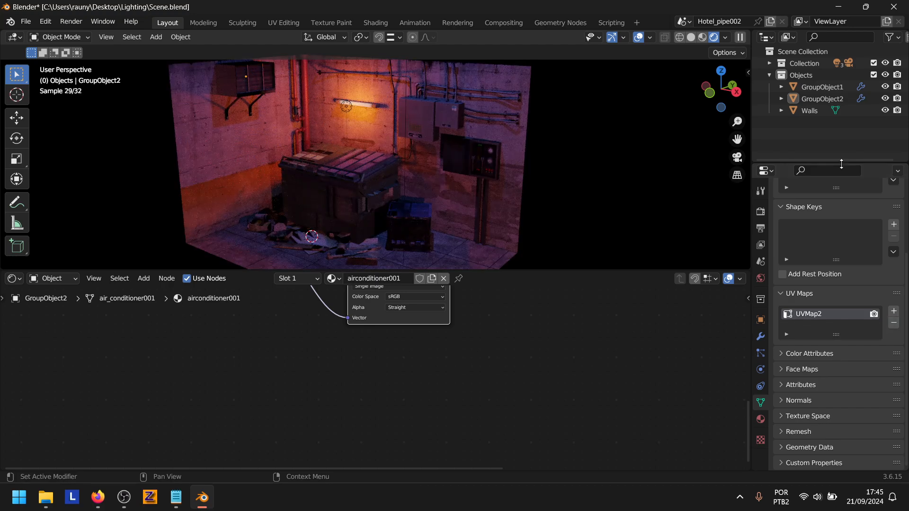
Delete the original UVMap from the Walls object and from GroupObject1, keeping only UVMap2 on each.
{"action": "left_click", "coordinate": [810, 110]}
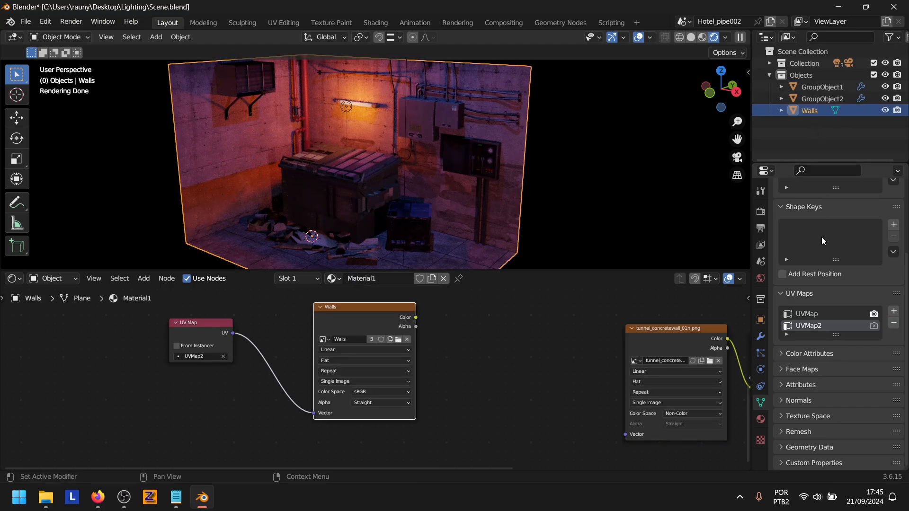
{"action": "left_click", "coordinate": [817, 315]}
{"action": "left_click", "coordinate": [894, 323]}
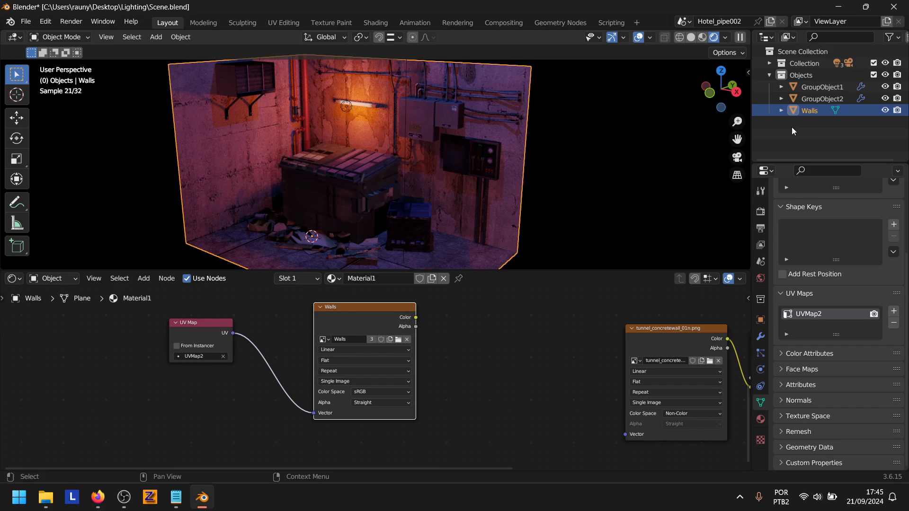
{"action": "left_click", "coordinate": [819, 87]}
{"action": "left_click", "coordinate": [814, 313]}
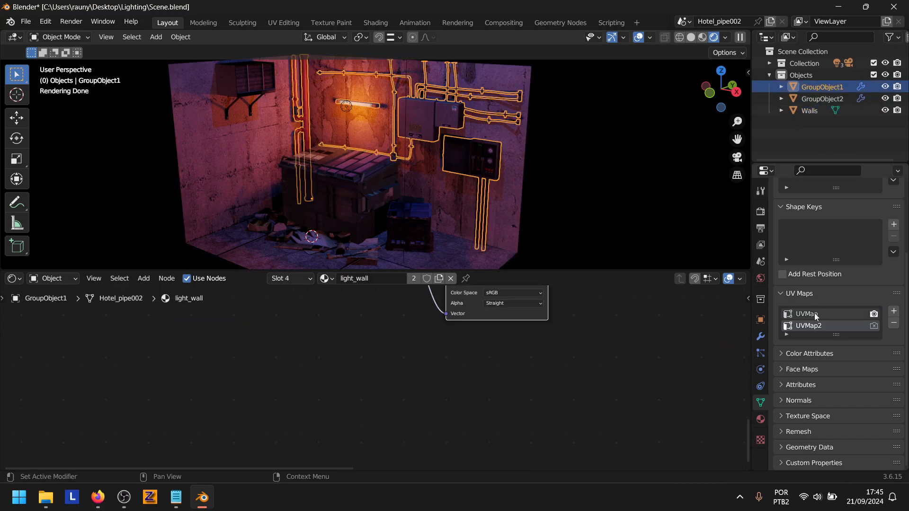
{"action": "left_click", "coordinate": [893, 324]}
Check the remaining UV maps of GroupObject2, Walls and GroupObject1, and examine the scene from several angles.
{"action": "left_click", "coordinate": [817, 99]}
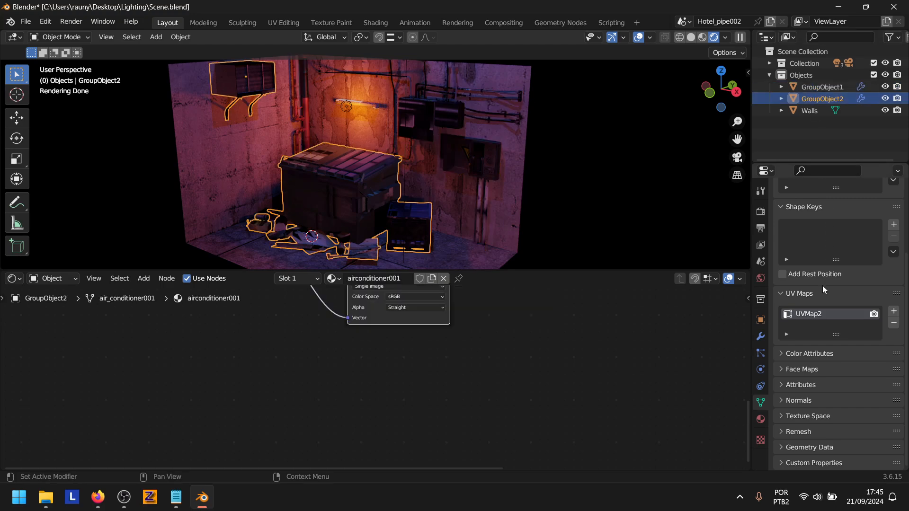
{"action": "left_click", "coordinate": [803, 111]}
{"action": "left_click", "coordinate": [809, 100]}
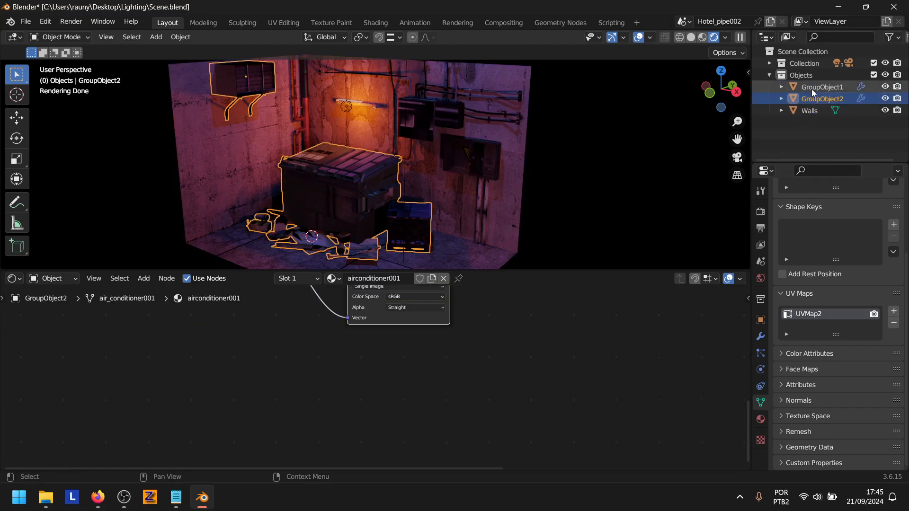
{"action": "left_click", "coordinate": [812, 89]}
{"action": "left_click", "coordinate": [681, 135]}
{"action": "mouse_move", "coordinate": [713, 98]}
{"action": "left_mouse_down"}
{"action": "mouse_move", "coordinate": [717, 108]}
{"action": "mouse_move", "coordinate": [721, 101]}
{"action": "left_mouse_up"}
{"action": "scroll", "coordinate": [580, 163], "scroll_direction": "up", "scroll_amount": 3}
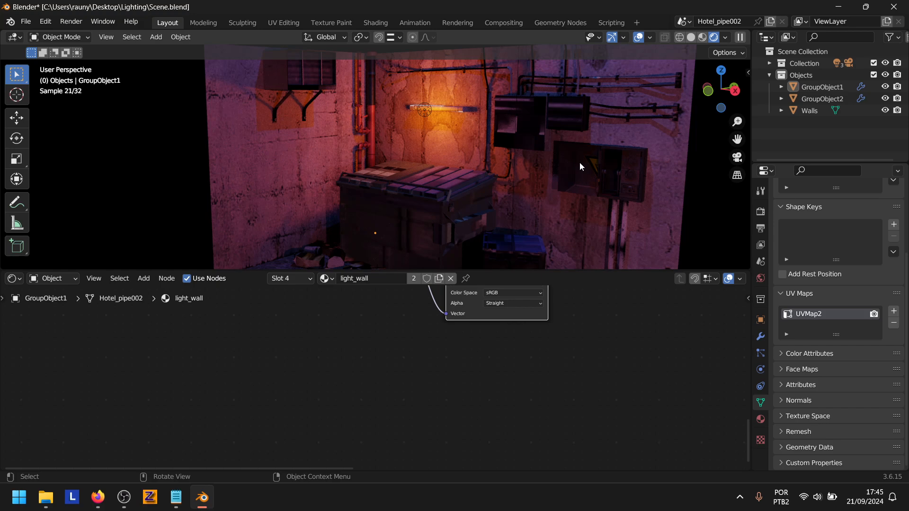
{"action": "left_click_drag", "start_coordinate": [737, 121], "coordinate": [737, 170]}
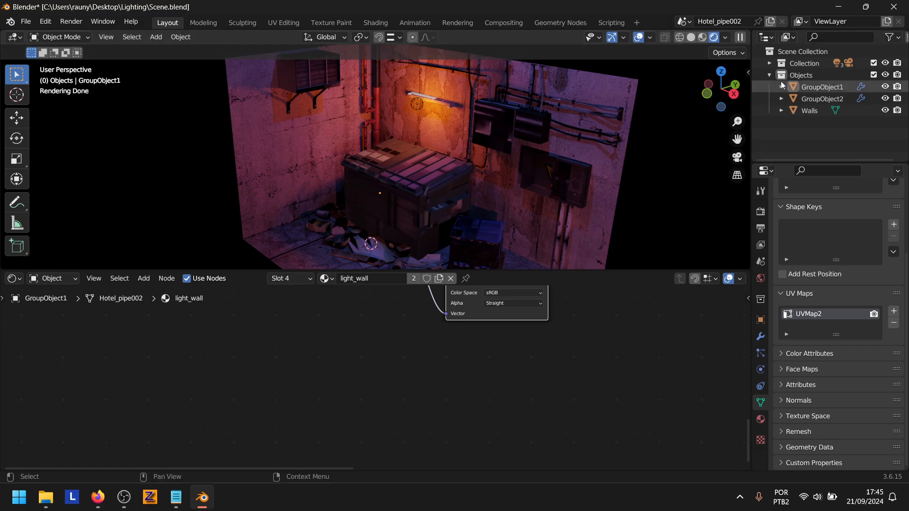
{"action": "left_click", "coordinate": [801, 113]}
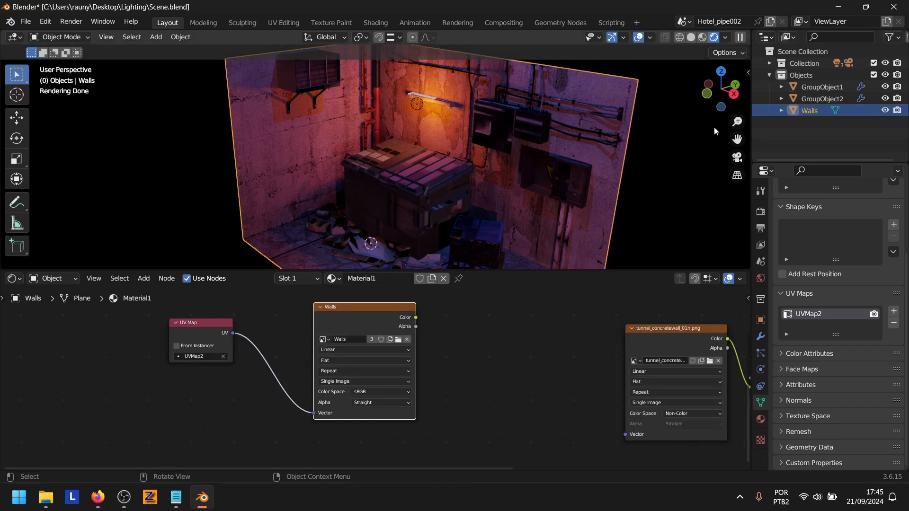
{"action": "left_click_drag", "start_coordinate": [737, 121], "coordinate": [720, 124]}
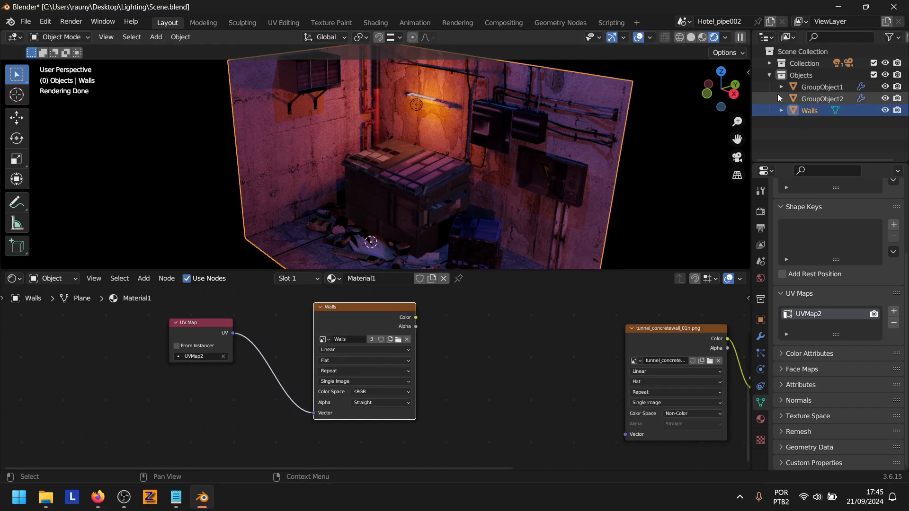
Export only the selected GroupObject1 as a Wavefront OBJ named GroupObject1.obj in the BakedTextures folder.
{"action": "left_click", "coordinate": [809, 88]}
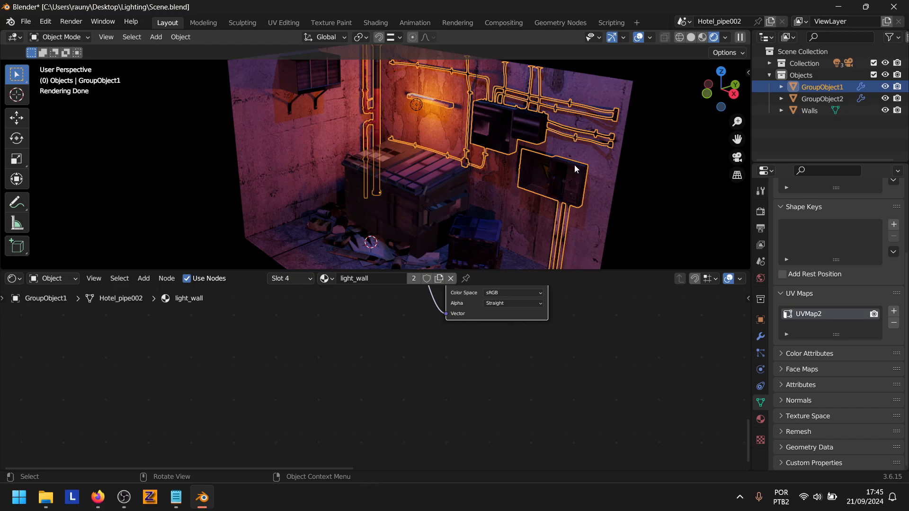
{"action": "key", "text": "F3"}
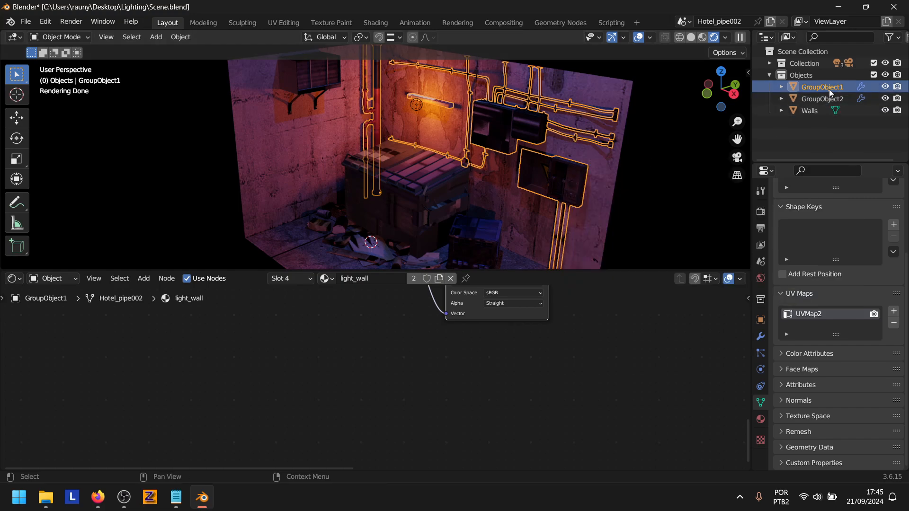
{"action": "key", "text": "F3"}
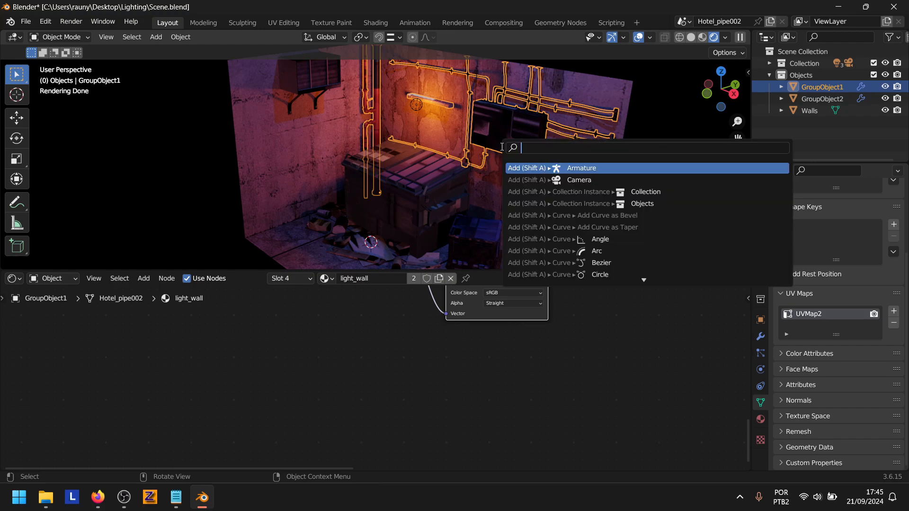
{"action": "type", "text": "expo"}
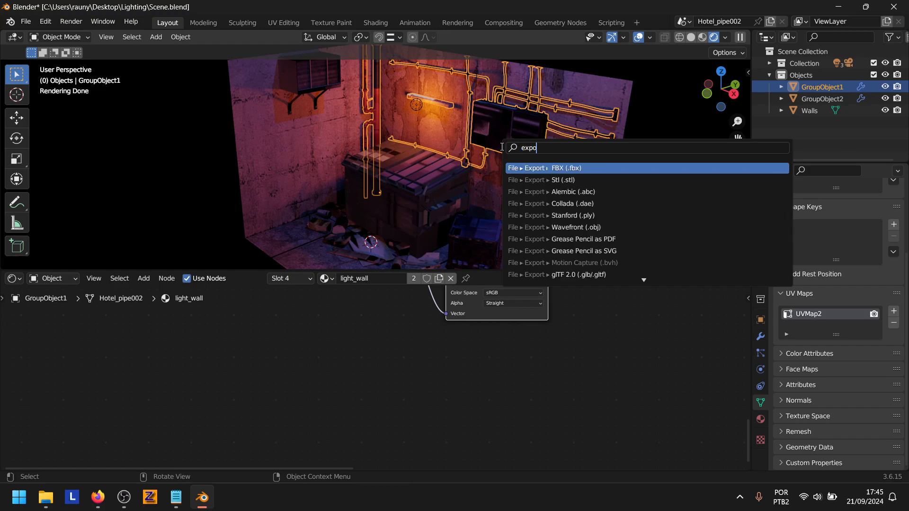
{"action": "type", "text": "rt obj"}
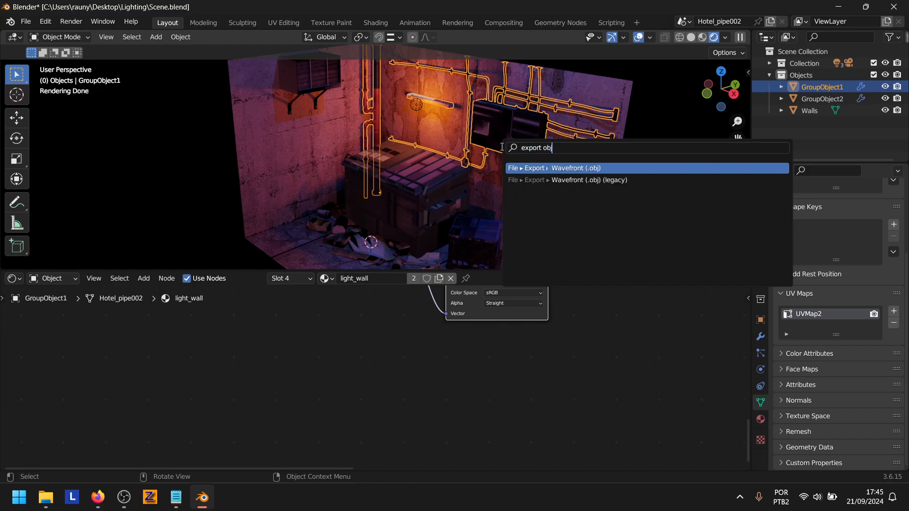
{"action": "left_click", "coordinate": [575, 168]}
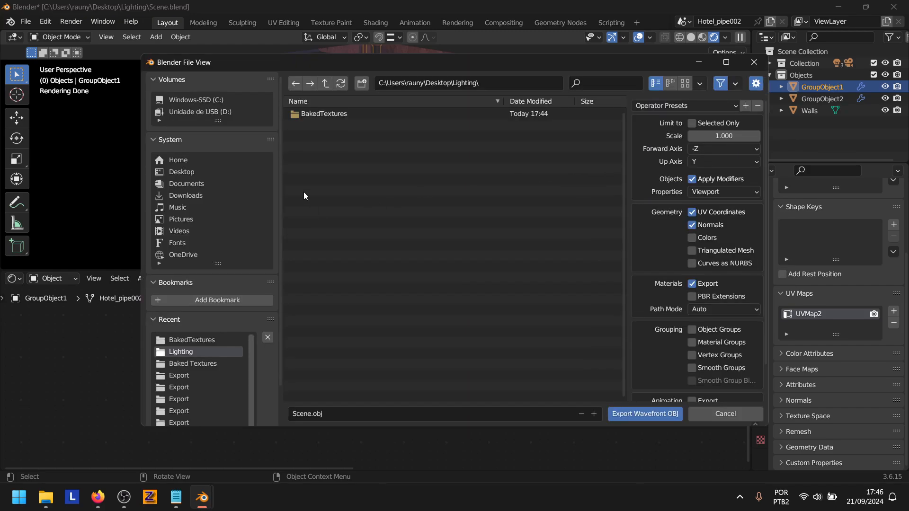
{"action": "left_click", "coordinate": [343, 414]}
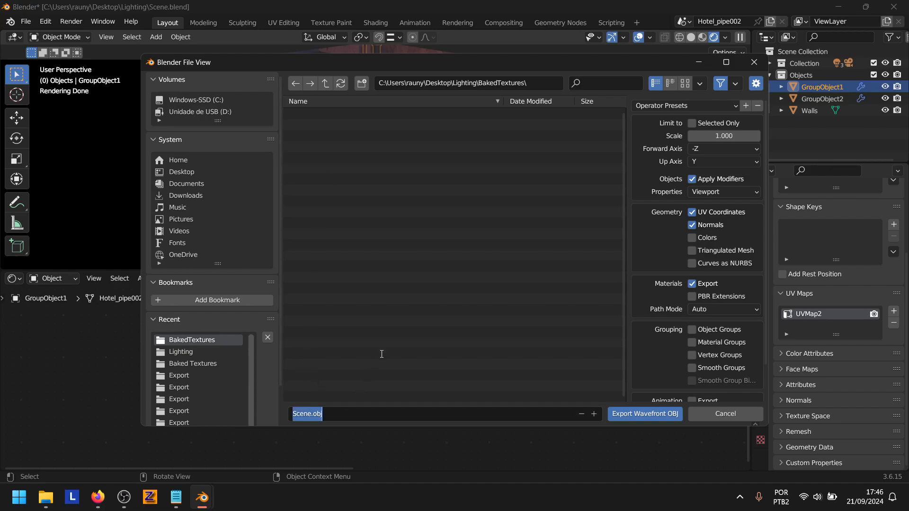
{"action": "type", "text": "GroupObject1"}
{"action": "left_click", "coordinate": [382, 354]}
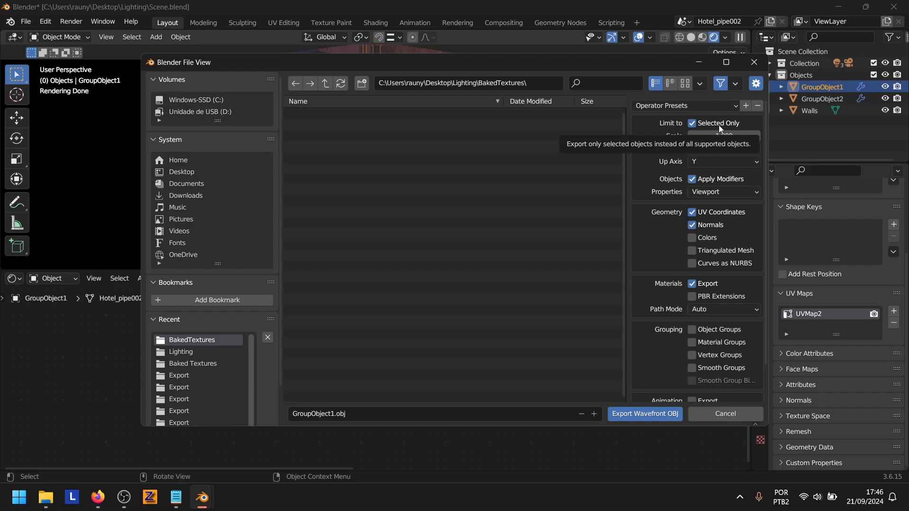
{"action": "left_click", "coordinate": [646, 420]}
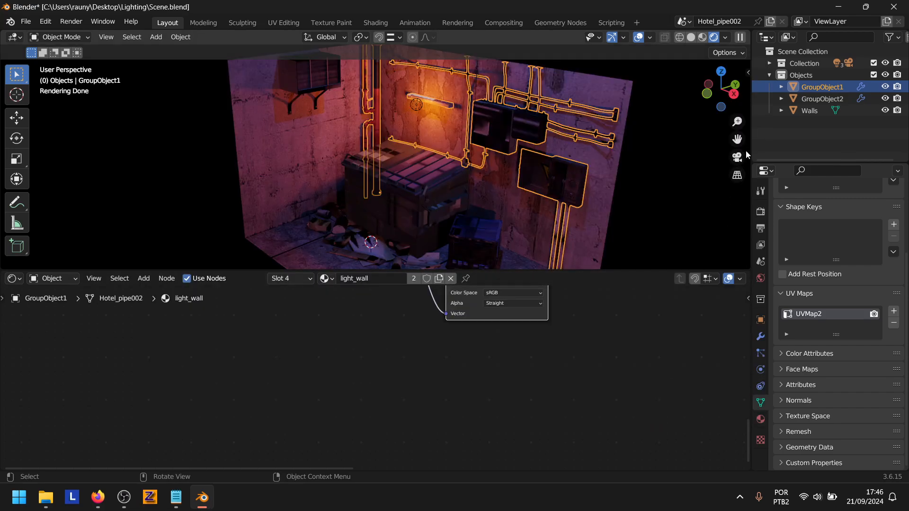
Export GroupObject2 alone as a Wavefront OBJ named GroupObject2.obj in the BakedTextures folder.
{"action": "left_click", "coordinate": [812, 99]}
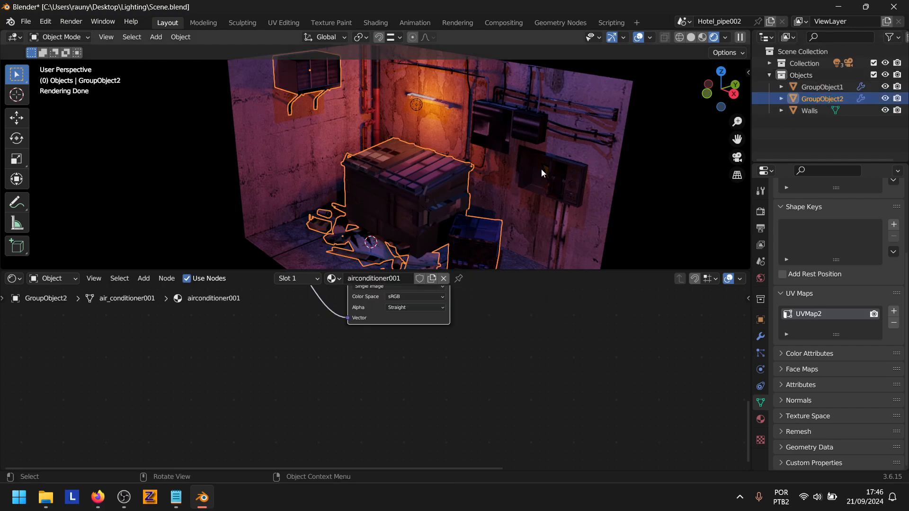
{"action": "key", "text": "F3"}
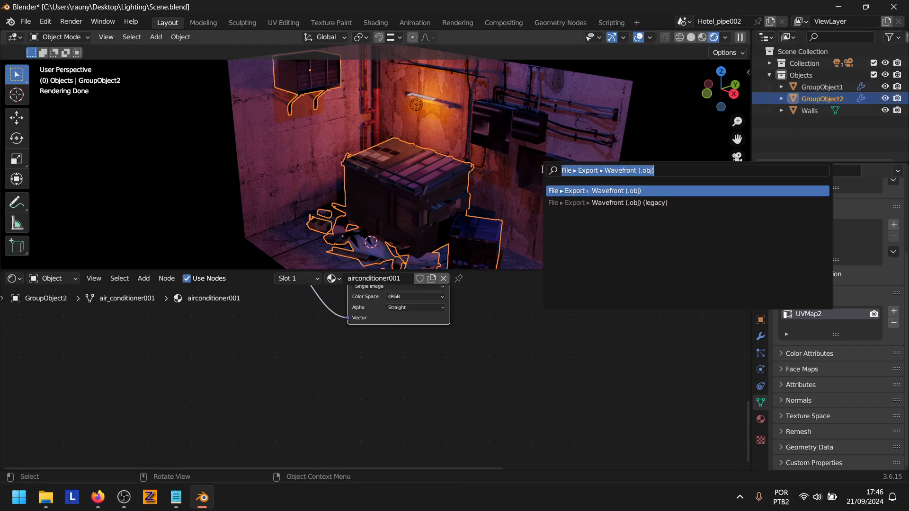
{"action": "key", "text": "Return"}
{"action": "left_click", "coordinate": [355, 413]}
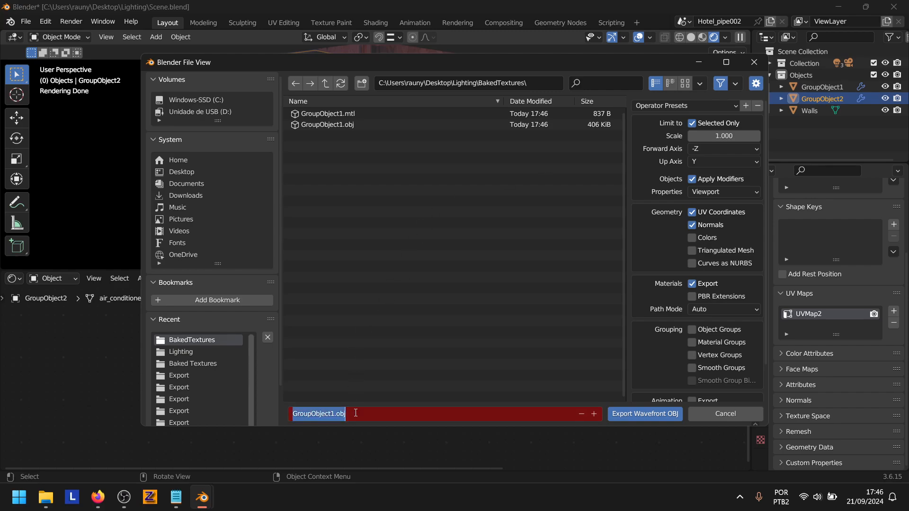
{"action": "left_click", "coordinate": [355, 413]}
{"action": "key", "text": "BackSpace"}
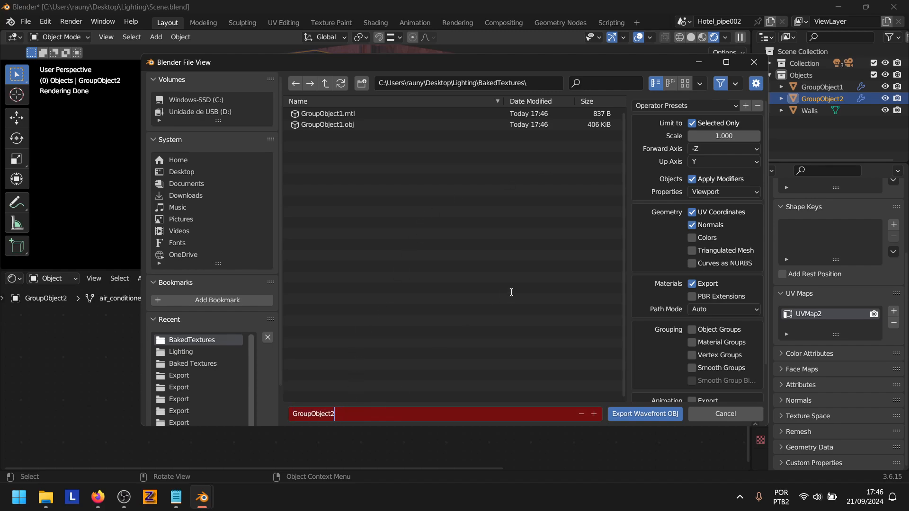
{"action": "key", "text": "Return"}
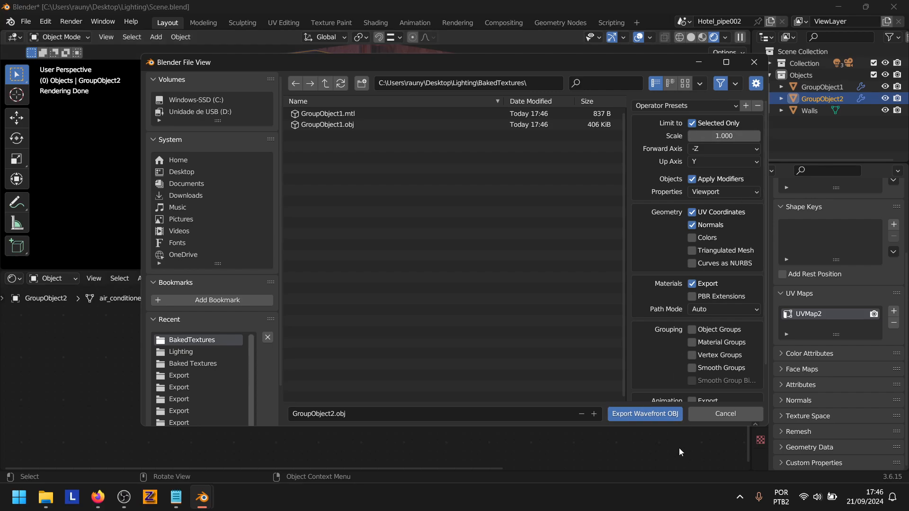
{"action": "left_click", "coordinate": [645, 414]}
Export the Walls object alone as a Wavefront OBJ named Walls.obj in the BakedTextures folder.
{"action": "left_click", "coordinate": [806, 110]}
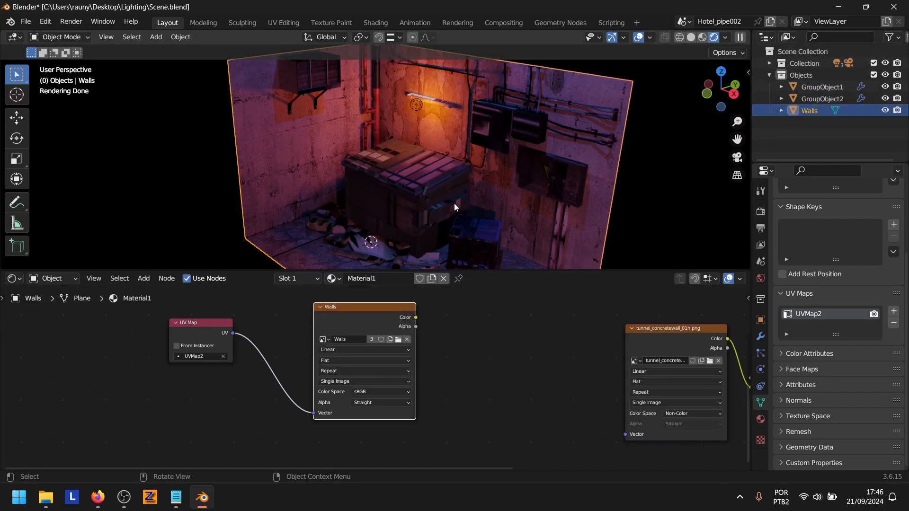
{"action": "key", "text": "F3"}
{"action": "key", "text": "Return"}
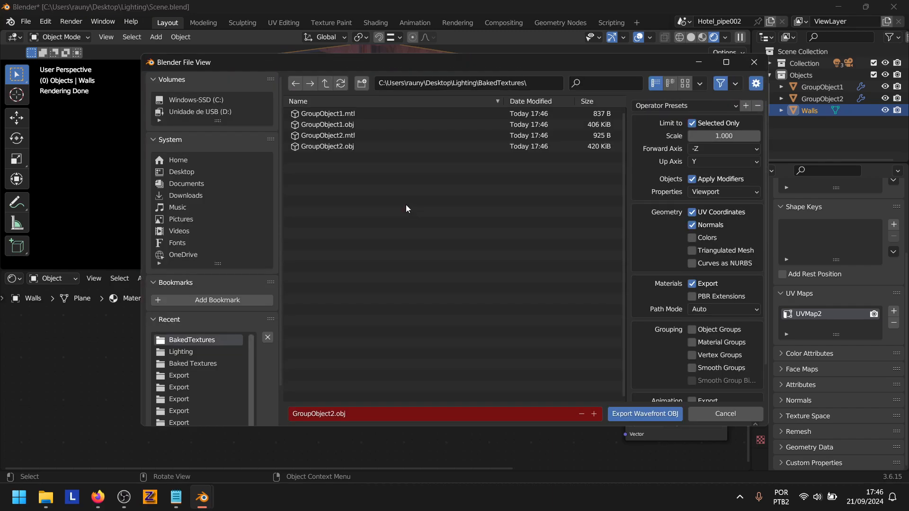
{"action": "left_click", "coordinate": [348, 413]}
{"action": "type", "text": "Walls"}
{"action": "left_click", "coordinate": [649, 179]}
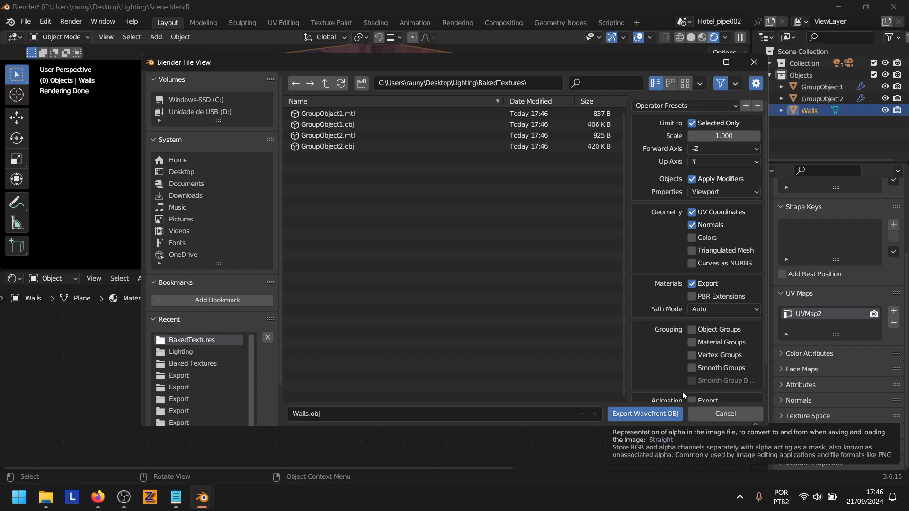
{"action": "left_click", "coordinate": [663, 413]}
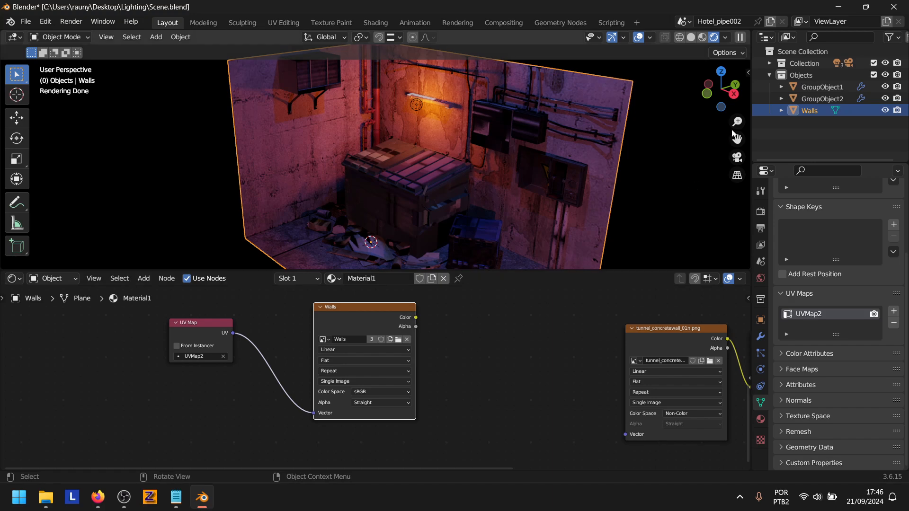
Minimize Blender and the File Explorer window to reveal the desktop.
{"action": "left_click_drag", "start_coordinate": [722, 93], "coordinate": [729, 128]}
{"action": "left_click_drag", "start_coordinate": [716, 88], "coordinate": [696, 95]}
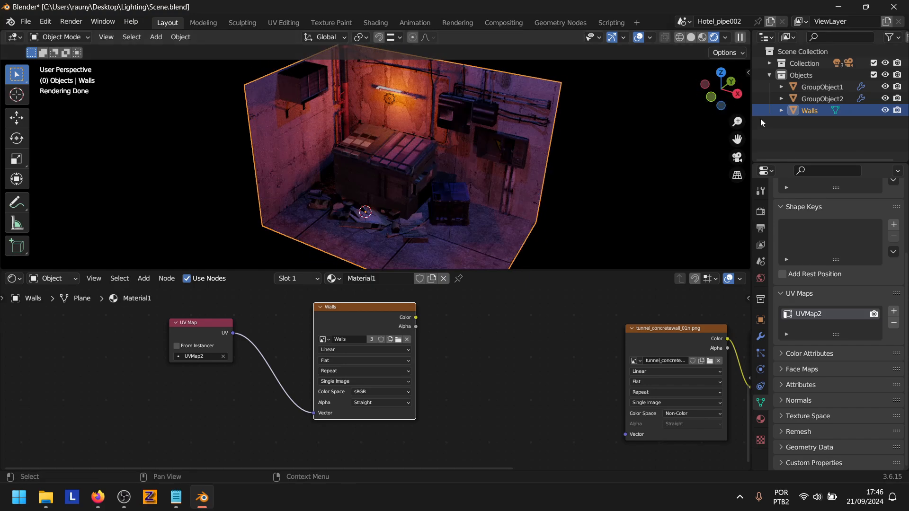
{"action": "left_click", "coordinate": [838, 7]}
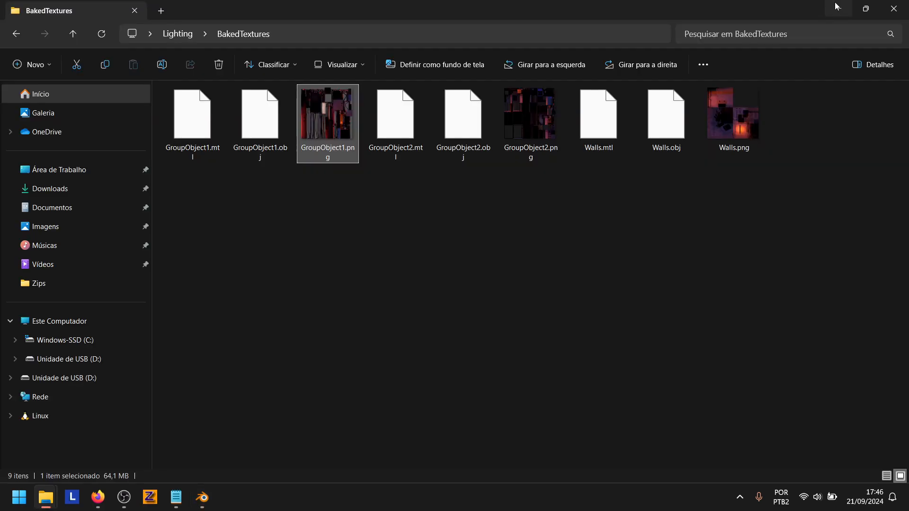
{"action": "left_click", "coordinate": [825, 6]}
{"action": "left_click", "coordinate": [786, 26]}
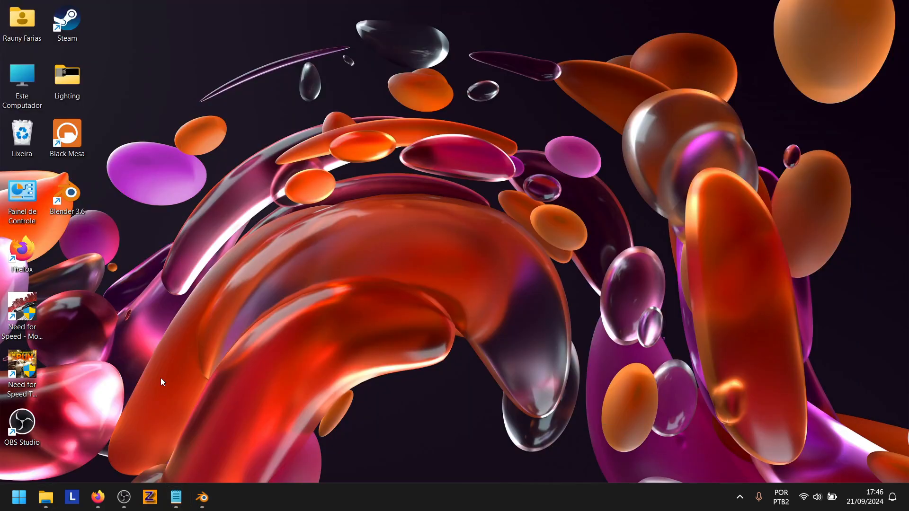
Switch to ZModeler and choose GroupObject1.obj from the Lighting\BakedTextures folder for import.
{"action": "left_click", "coordinate": [150, 497]}
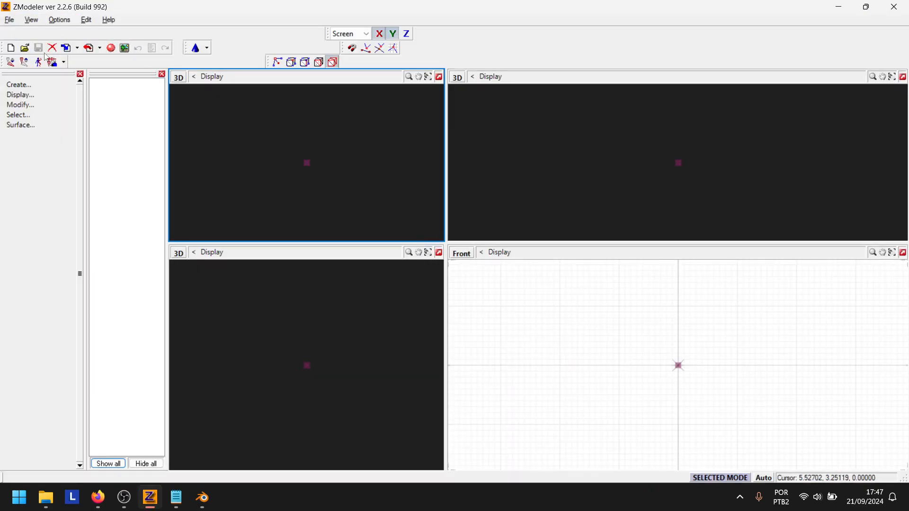
{"action": "left_click", "coordinate": [9, 19]}
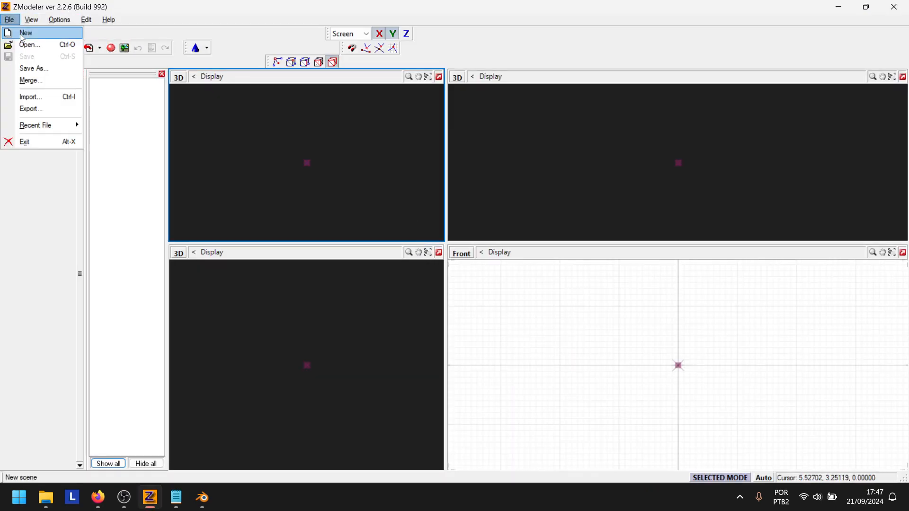
{"action": "left_click", "coordinate": [38, 95]}
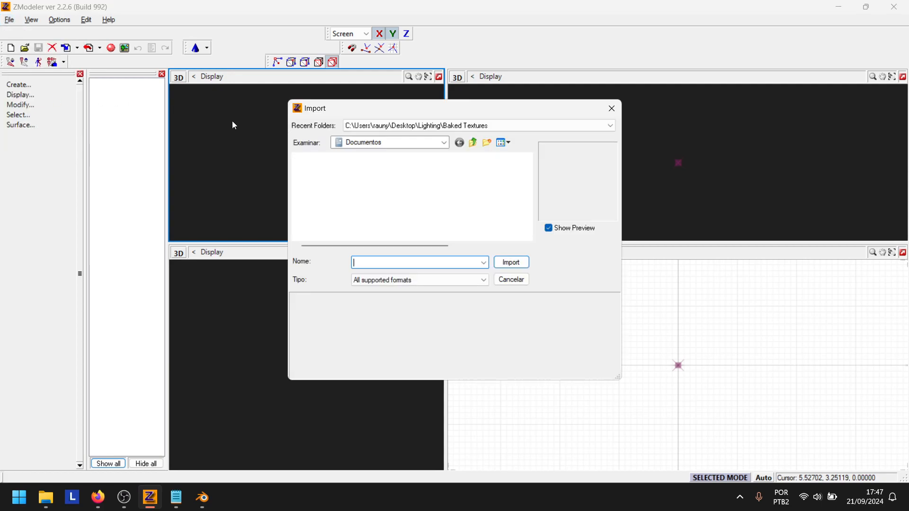
{"action": "left_click", "coordinate": [473, 143]}
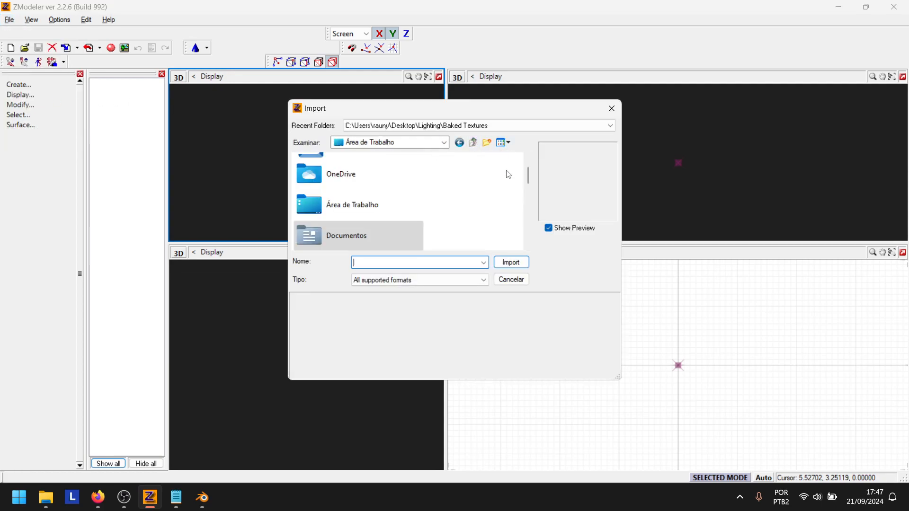
{"action": "double_click", "coordinate": [391, 194]}
{"action": "double_click", "coordinate": [346, 174]}
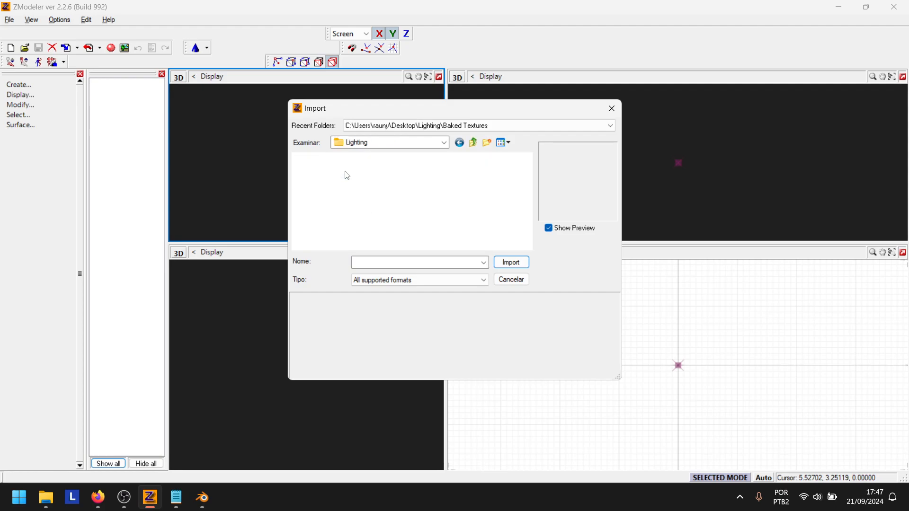
{"action": "double_click", "coordinate": [328, 181]}
{"action": "left_click", "coordinate": [342, 173]}
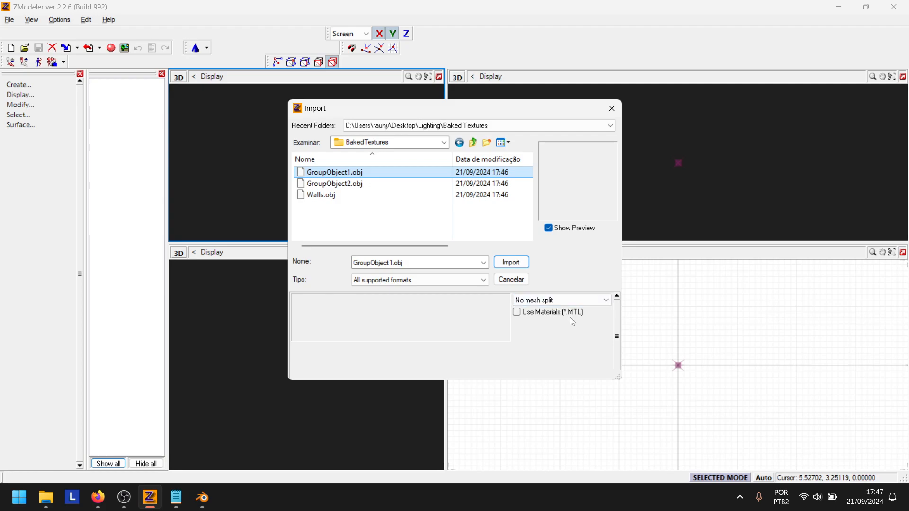
Import GroupObject1.obj with No mesh split and without Use Materials (*.MTL).
{"action": "left_click", "coordinate": [516, 313]}
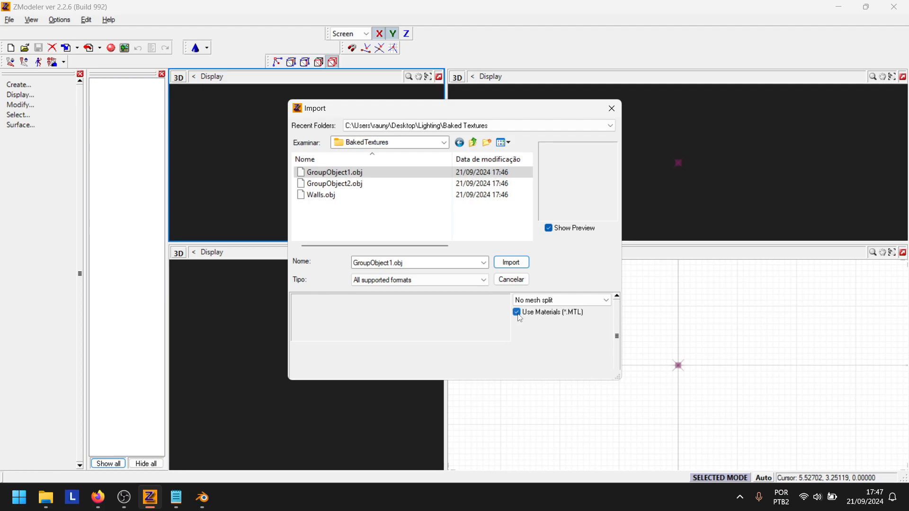
{"action": "left_click", "coordinate": [517, 313]}
{"action": "left_click", "coordinate": [552, 302]}
{"action": "left_click", "coordinate": [553, 302]}
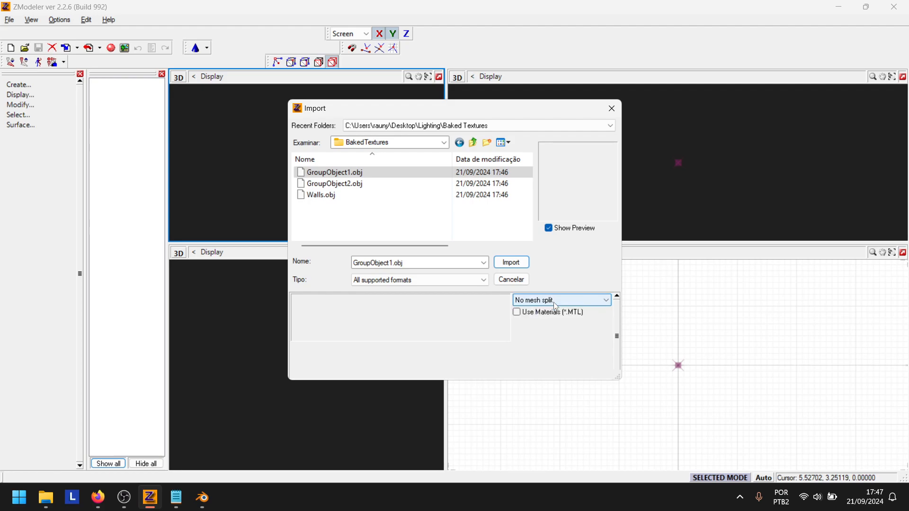
{"action": "left_click", "coordinate": [553, 302]}
{"action": "left_click", "coordinate": [552, 303]}
{"action": "left_click", "coordinate": [511, 262]}
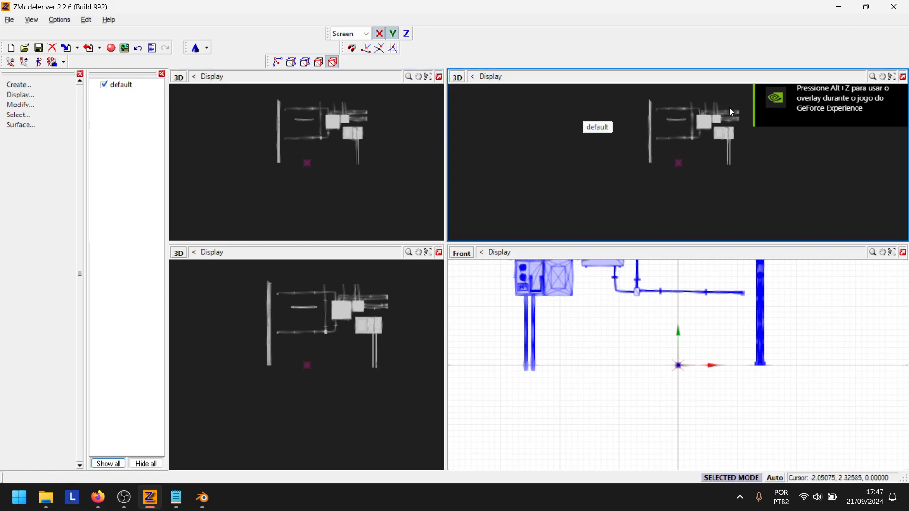
Maximize the first 3D viewport so the imported mesh can be seen in one large view.
{"action": "left_click", "coordinate": [439, 77]}
{"action": "mouse_move", "coordinate": [526, 191]}
{"action": "middle_mouse_down"}
{"action": "mouse_move", "coordinate": [481, 214]}
{"action": "mouse_move", "coordinate": [437, 203]}
{"action": "mouse_move", "coordinate": [546, 203]}
{"action": "mouse_move", "coordinate": [527, 203]}
{"action": "middle_mouse_up"}
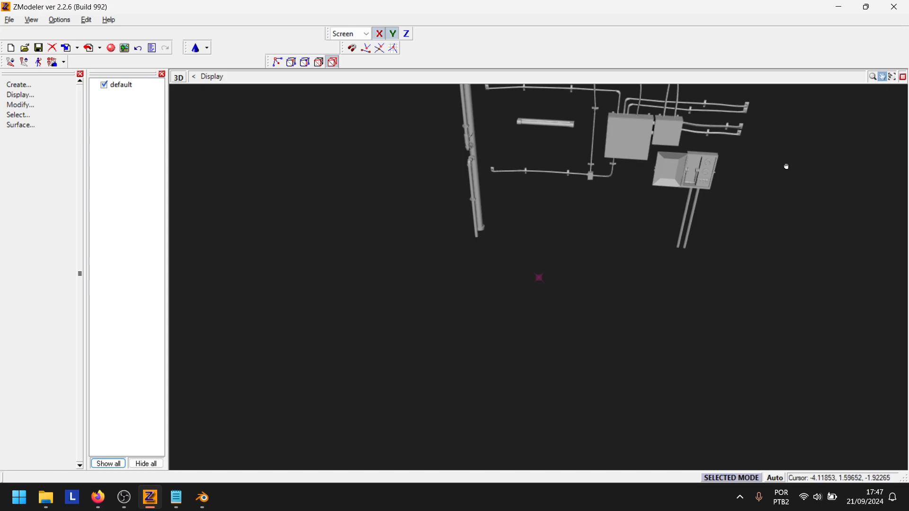
{"action": "middle_click_drag", "start_coordinate": [785, 167], "coordinate": [690, 258]}
{"action": "middle_click_drag", "start_coordinate": [782, 162], "coordinate": [695, 183]}
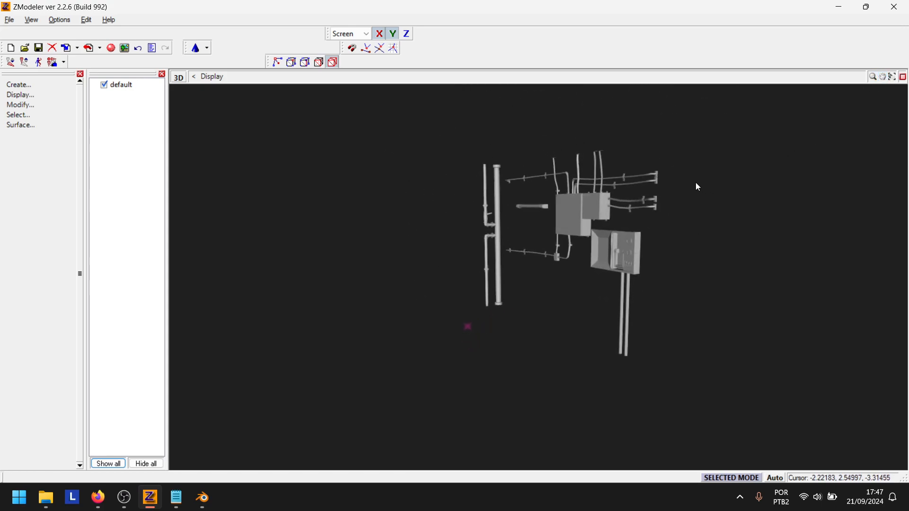
Create a new material in the Materials Editor and name it GroupObject1.
{"action": "left_click", "coordinate": [111, 47]}
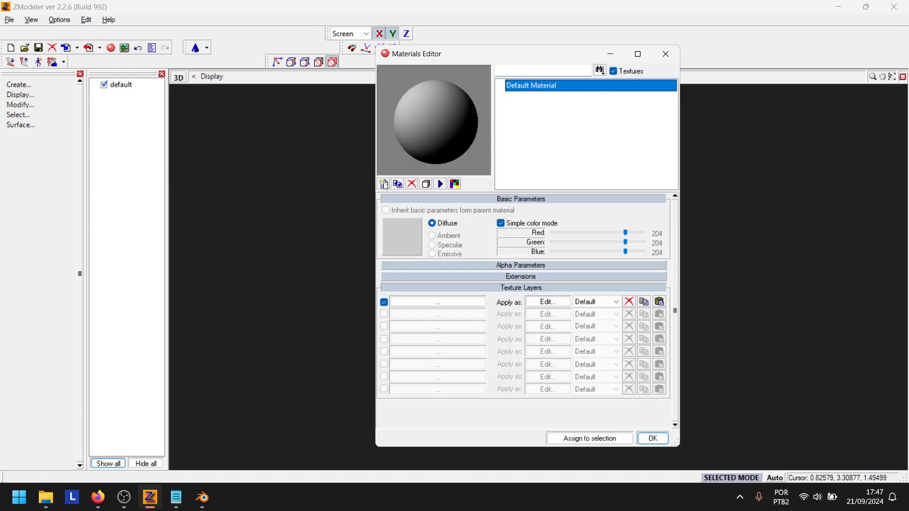
{"action": "left_click", "coordinate": [384, 184]}
{"action": "left_click", "coordinate": [559, 101]}
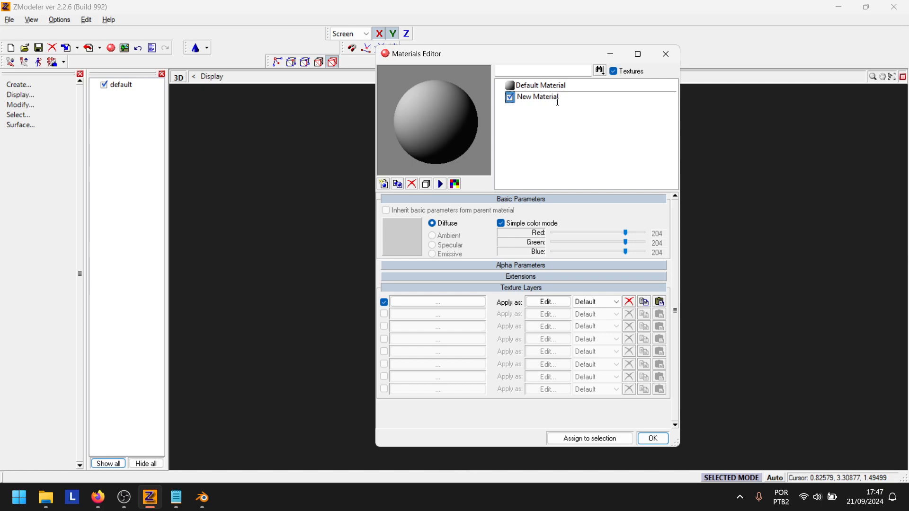
{"action": "key", "text": "BackSpace"}
{"action": "key", "text": "BackSpace"}
{"action": "key", "text": "BackSpace"}
{"action": "key", "text": "Return"}
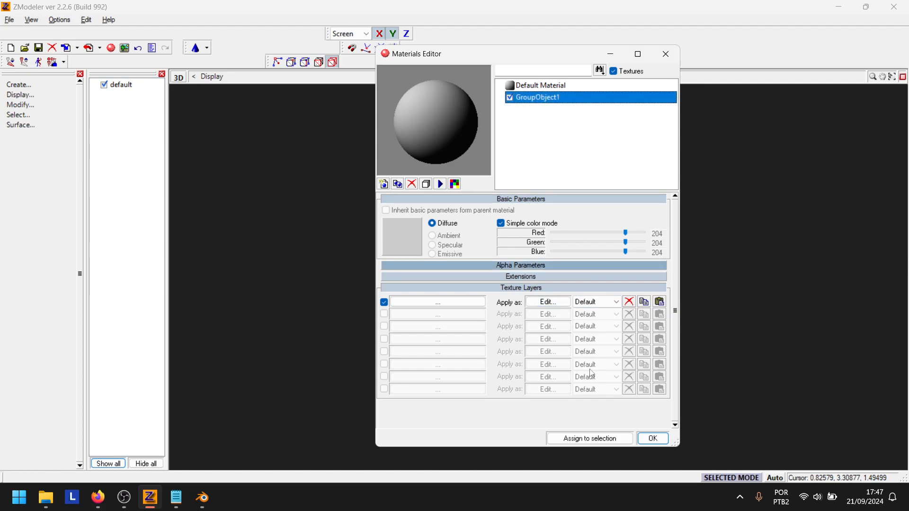
Load GroupObject1.png from the BakedTextures folder into the first texture layer of the GroupObject1 material.
{"action": "left_click", "coordinate": [452, 302]}
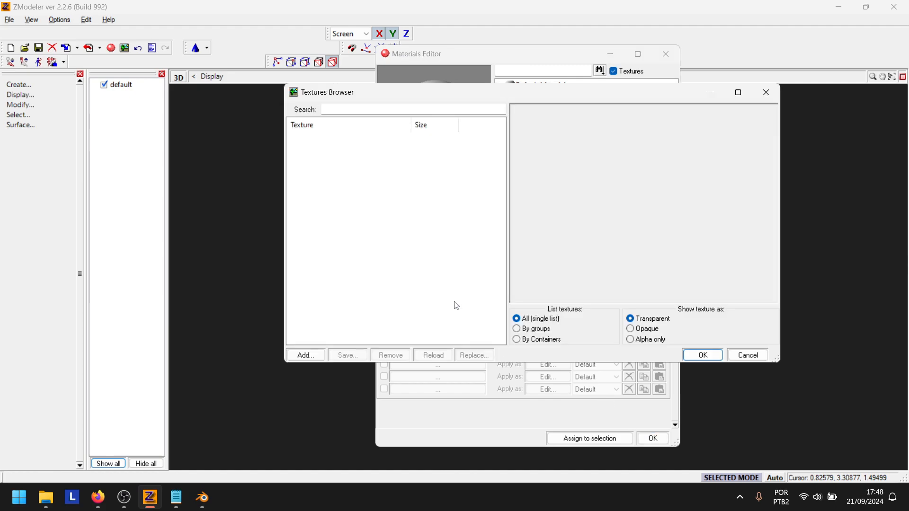
{"action": "left_click", "coordinate": [306, 355]}
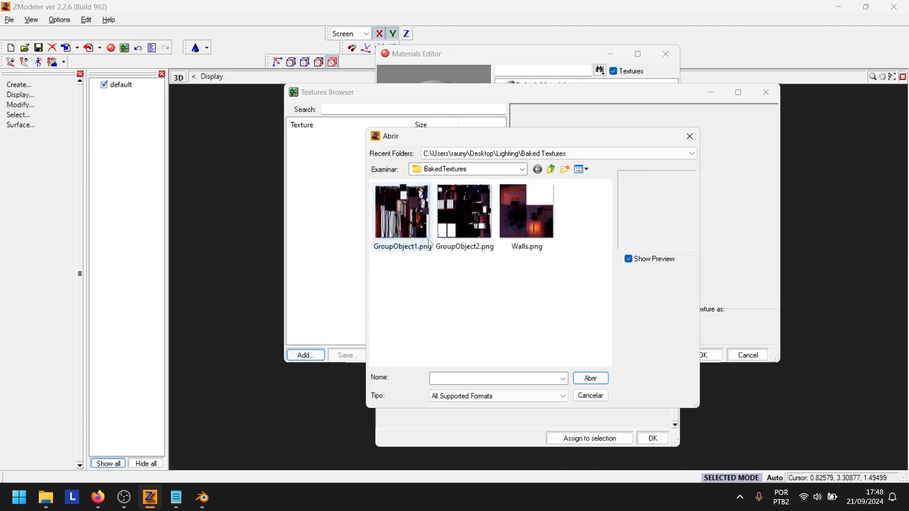
{"action": "left_click", "coordinate": [417, 236]}
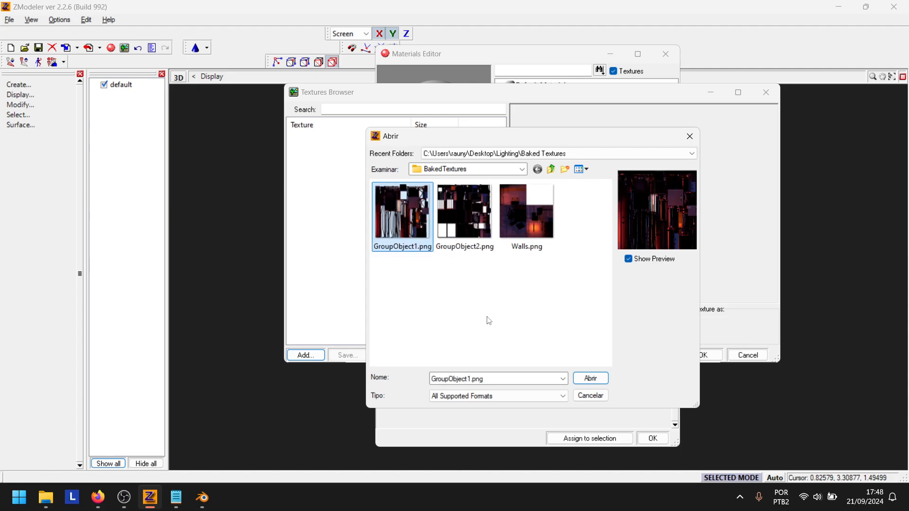
{"action": "left_click", "coordinate": [590, 380]}
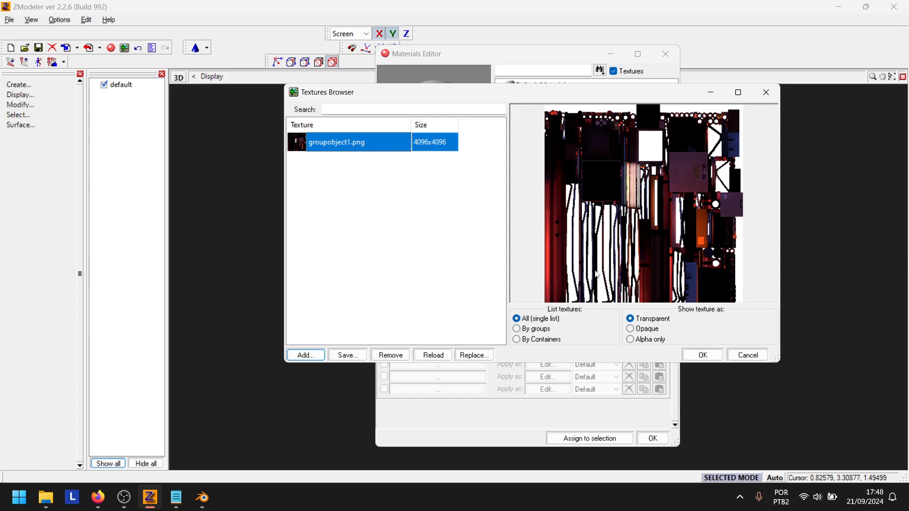
{"action": "left_click", "coordinate": [703, 355]}
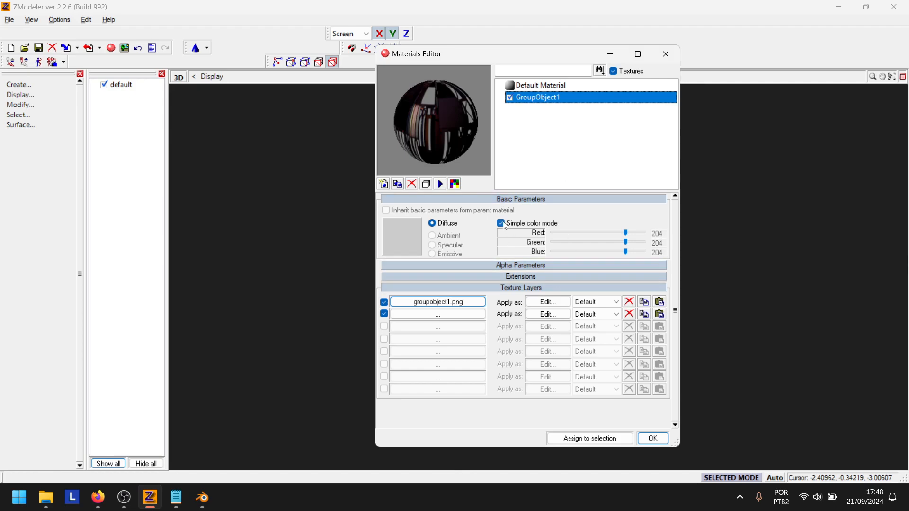
Turn off Simple color mode for the GroupObject1 material and set its Emissive red, green and blue to 255.
{"action": "left_click", "coordinate": [501, 223]}
{"action": "left_click", "coordinate": [432, 254]}
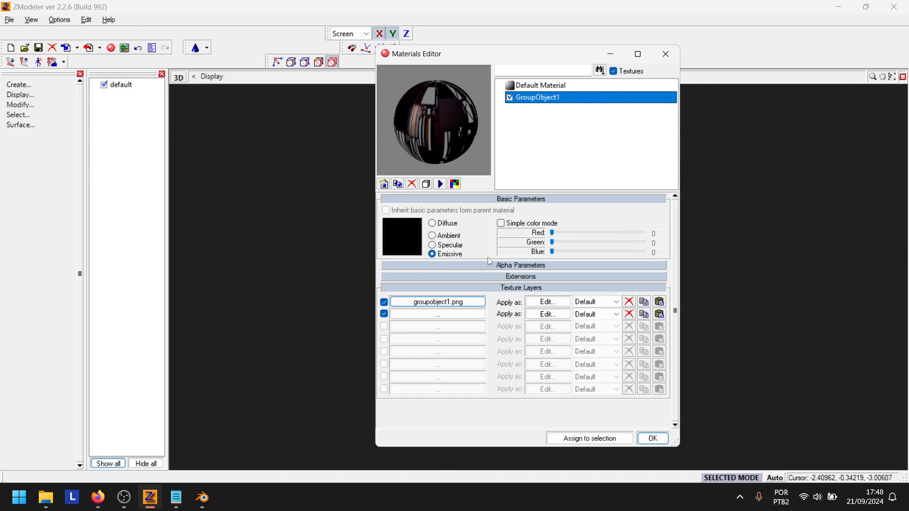
{"action": "left_click", "coordinate": [637, 234]}
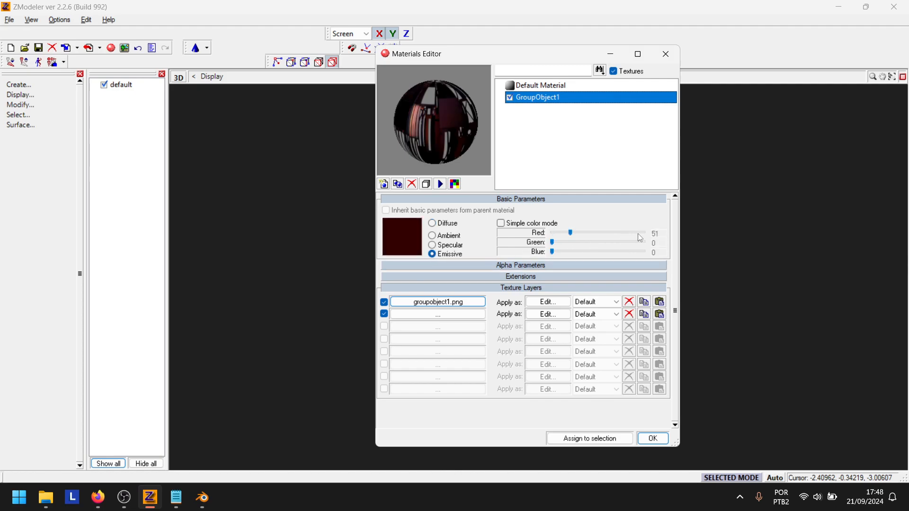
{"action": "left_click", "coordinate": [635, 243]}
{"action": "left_click", "coordinate": [635, 243]}
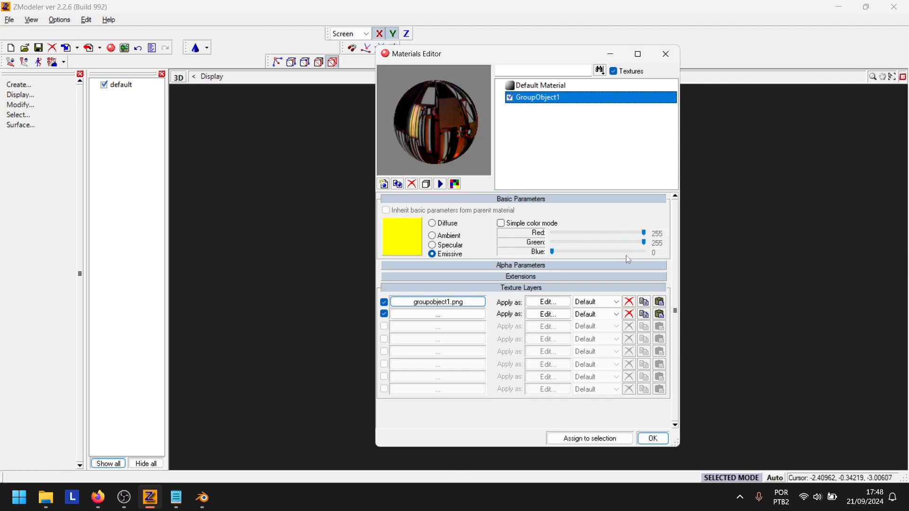
{"action": "left_click", "coordinate": [626, 252]}
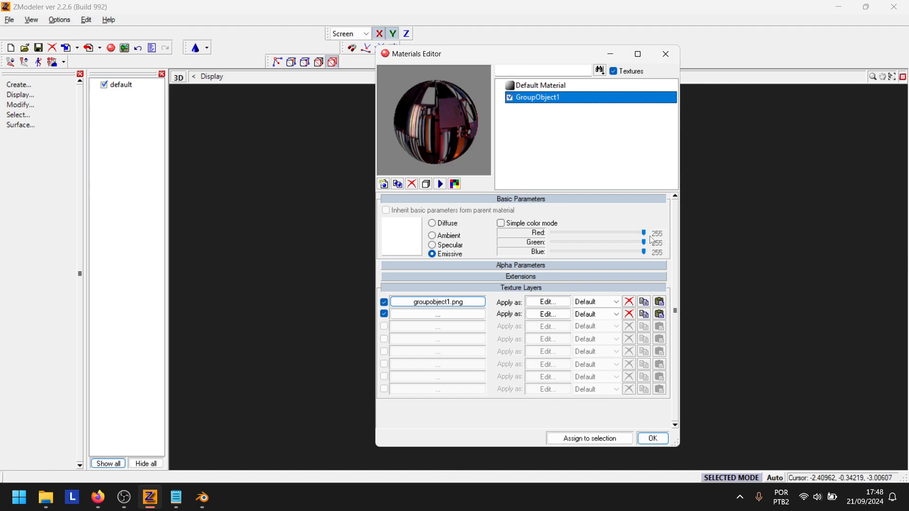
{"action": "left_click", "coordinate": [652, 438]}
Rename the imported default object to GroupObject1.
{"action": "middle_click_drag", "start_coordinate": [583, 233], "coordinate": [601, 244]}
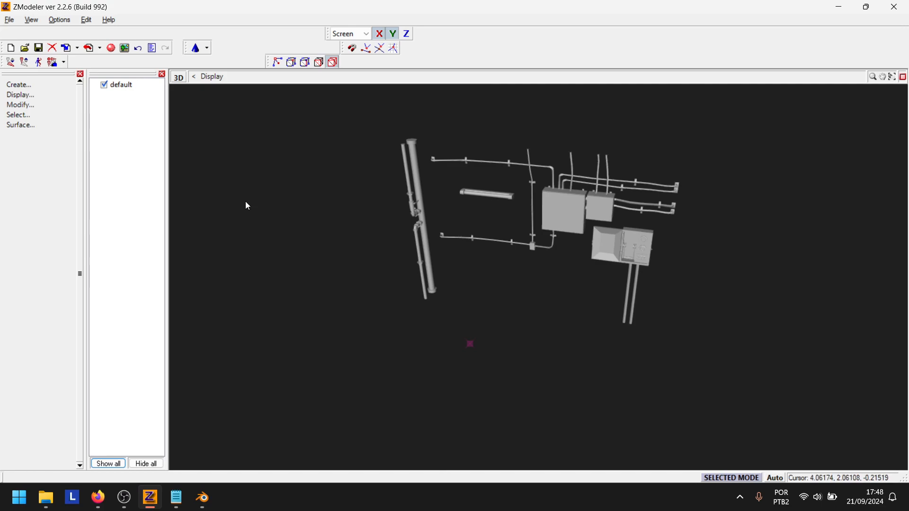
{"action": "double_click", "coordinate": [139, 85]}
{"action": "double_click", "coordinate": [140, 85]}
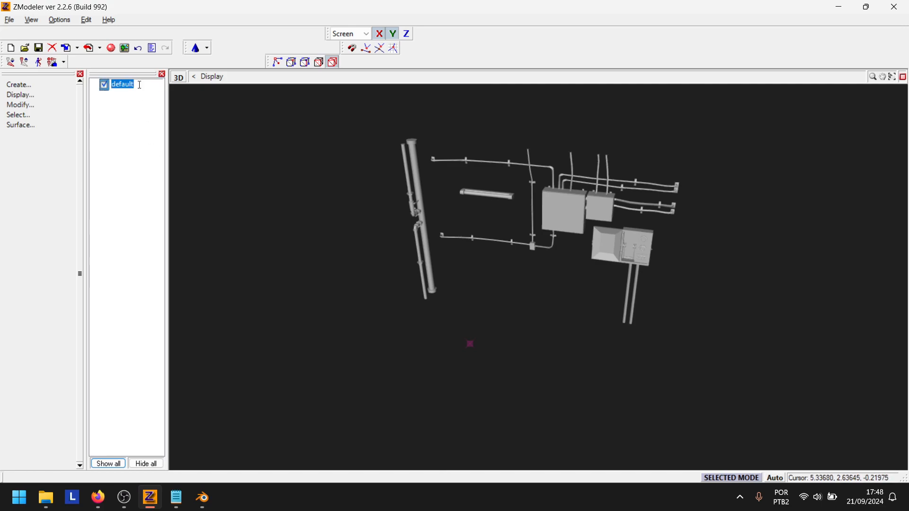
{"action": "type", "text": "GroupObject1"}
{"action": "key", "text": "Return"}
Assign the GroupObject1 material to the polygons of the GroupObject1 object through its properties.
{"action": "middle_click_drag", "start_coordinate": [430, 197], "coordinate": [417, 190]}
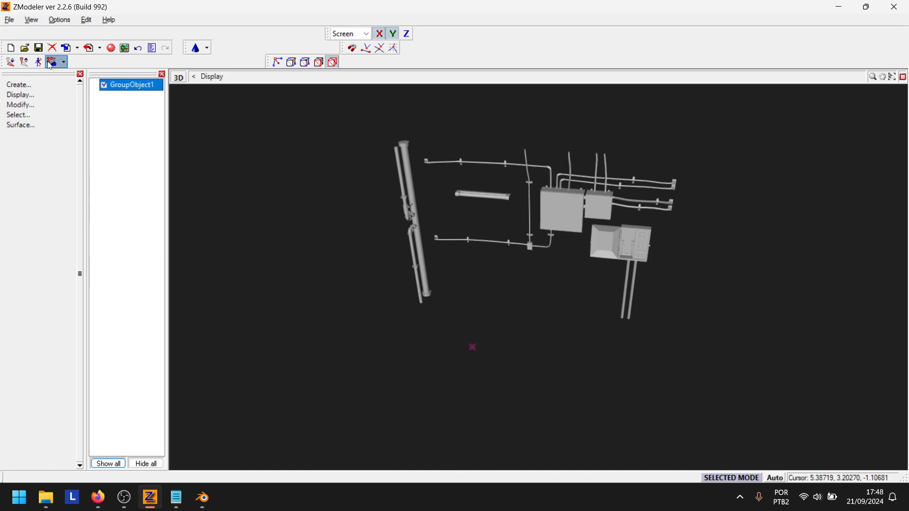
{"action": "right_click", "coordinate": [116, 86]}
{"action": "left_click", "coordinate": [152, 119]}
{"action": "left_click", "coordinate": [301, 182]}
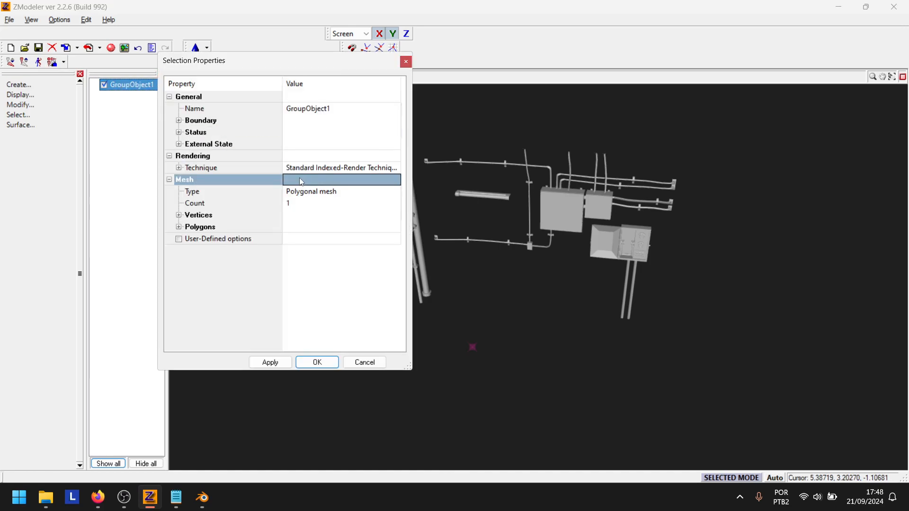
{"action": "left_click", "coordinate": [179, 227]}
{"action": "left_click", "coordinate": [319, 265]}
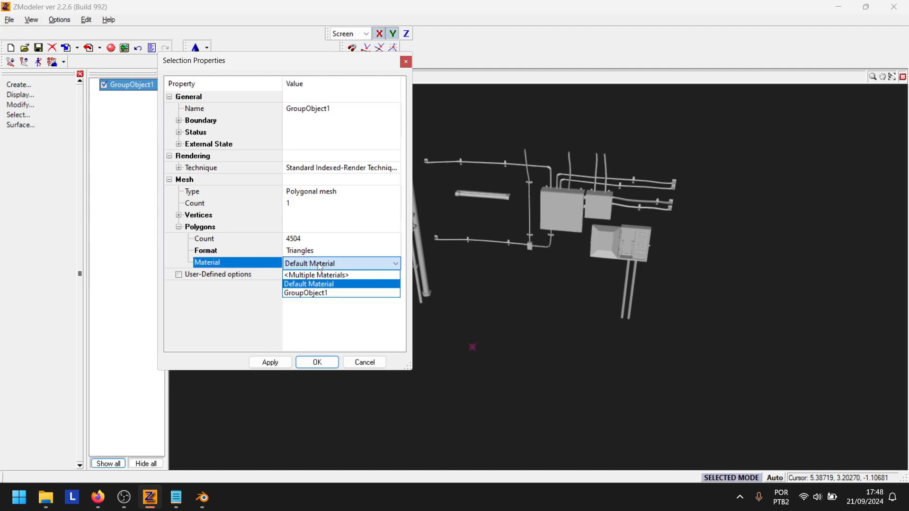
{"action": "left_click", "coordinate": [325, 292]}
{"action": "left_click", "coordinate": [330, 365]}
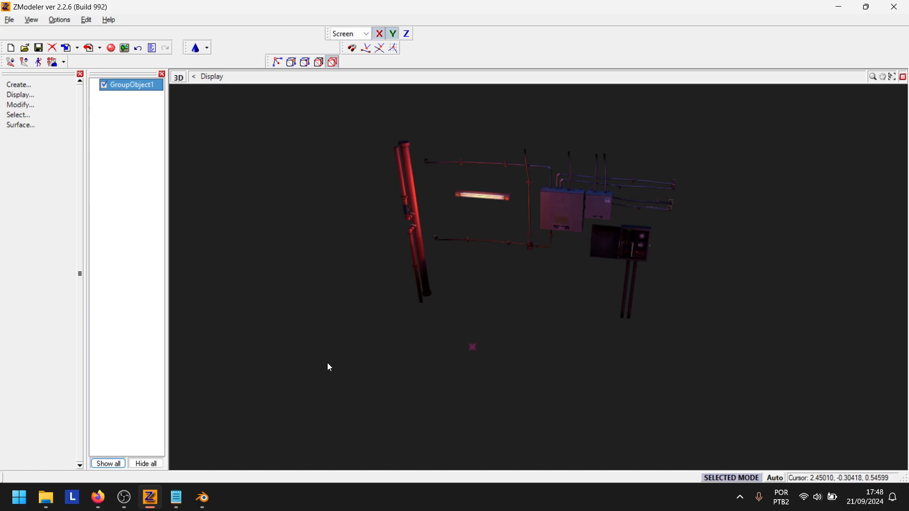
Examine the baked lighting on the textured GroupObject1 pipes, lamp and electrical boxes from several angles.
{"action": "middle_click_drag", "start_coordinate": [557, 259], "coordinate": [581, 223]}
{"action": "scroll", "coordinate": [549, 244], "scroll_direction": "down", "scroll_amount": 2}
{"action": "scroll", "coordinate": [549, 244], "scroll_direction": "up", "scroll_amount": 3}
{"action": "scroll", "coordinate": [549, 244], "scroll_direction": "up", "scroll_amount": 4}
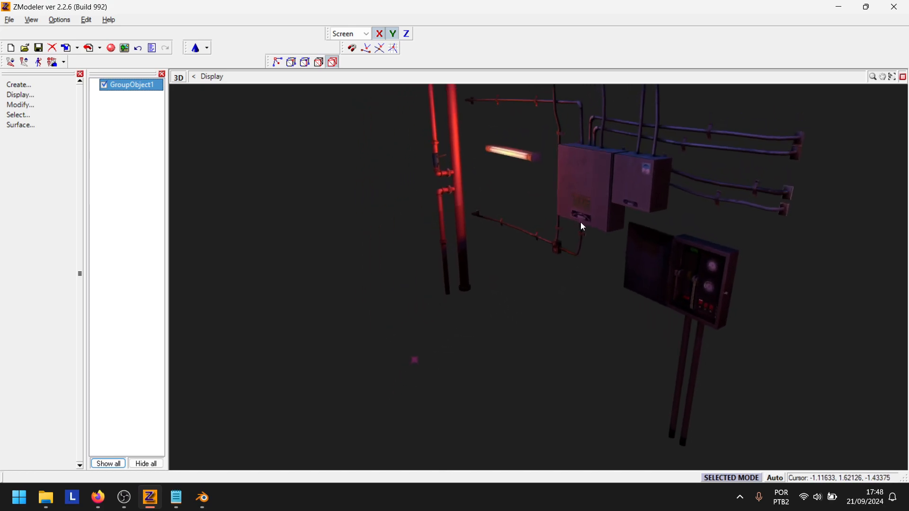
{"action": "middle_click_drag", "start_coordinate": [854, 122], "coordinate": [729, 220]}
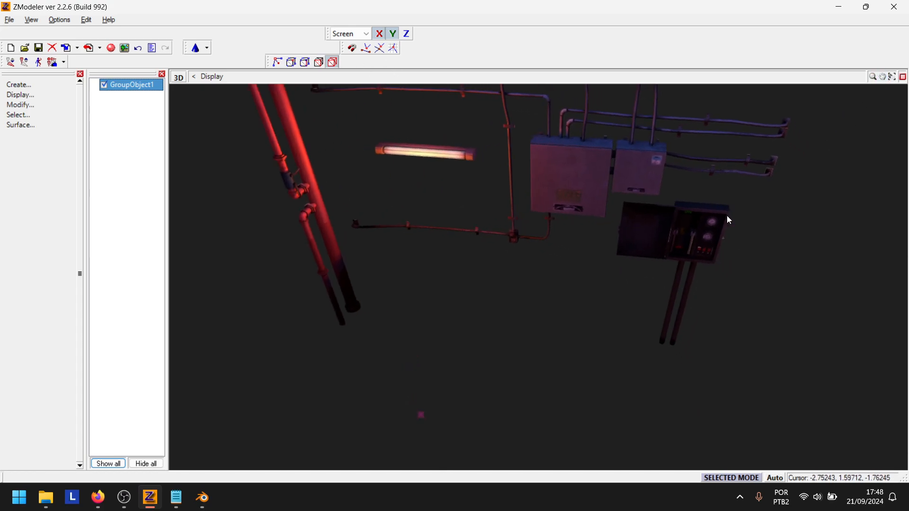
{"action": "left_click", "coordinate": [884, 77]}
{"action": "left_click_drag", "start_coordinate": [694, 196], "coordinate": [674, 215]}
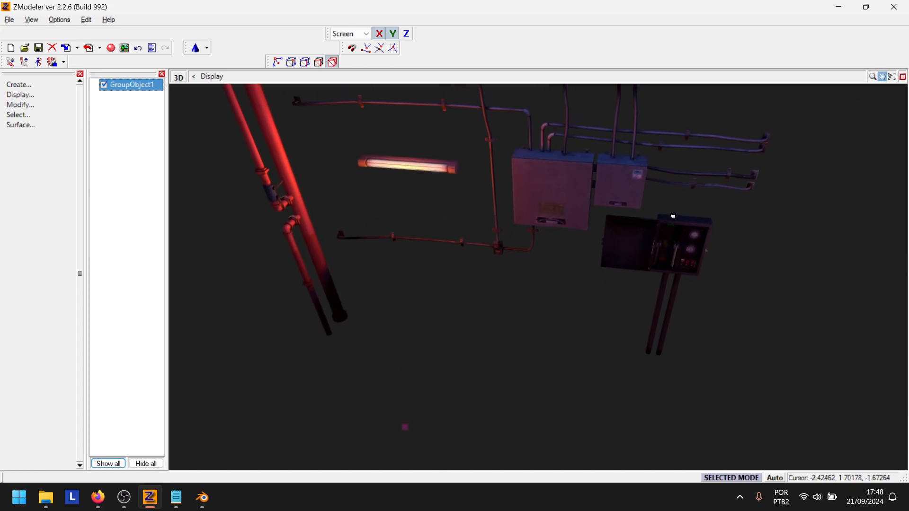
{"action": "scroll", "coordinate": [672, 215], "scroll_direction": "up", "scroll_amount": 2}
{"action": "scroll", "coordinate": [673, 216], "scroll_direction": "down", "scroll_amount": 3}
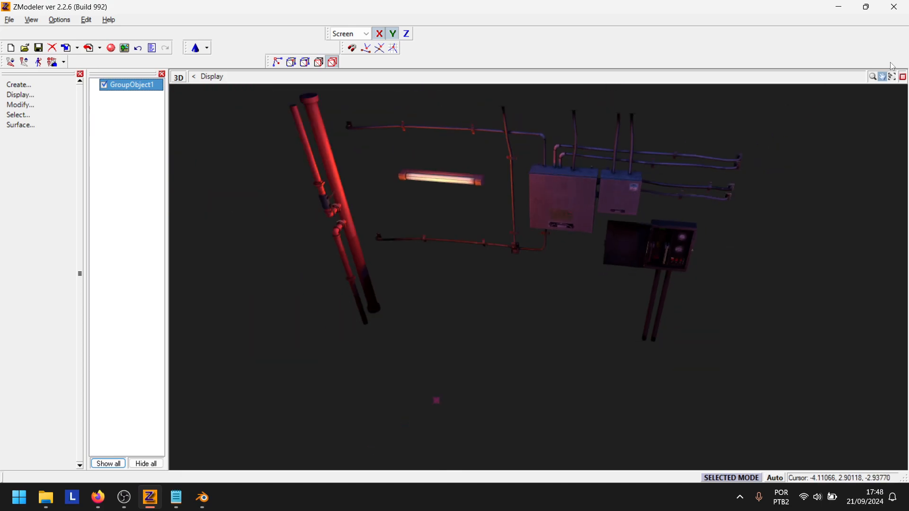
{"action": "left_click", "coordinate": [884, 77]}
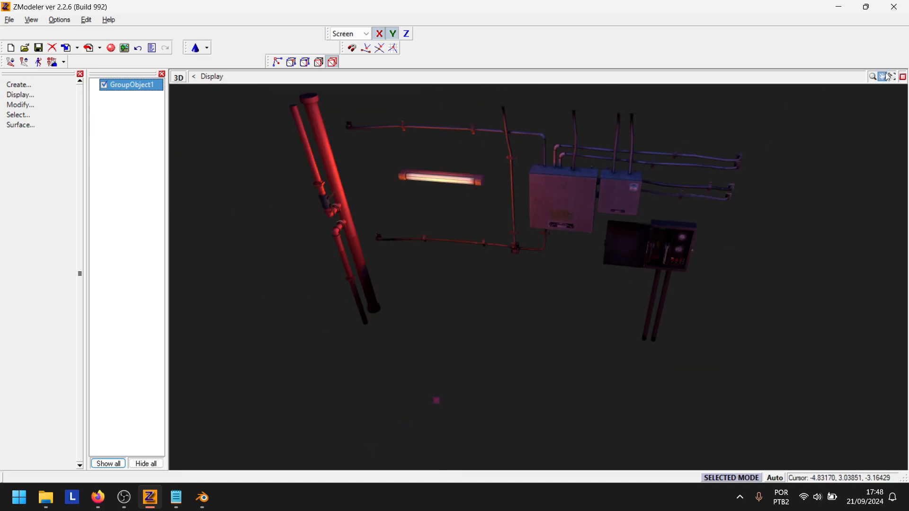
Import GroupObject2.obj from the BakedTextures folder with no mesh split and without its MTL materials.
{"action": "left_click", "coordinate": [71, 47]}
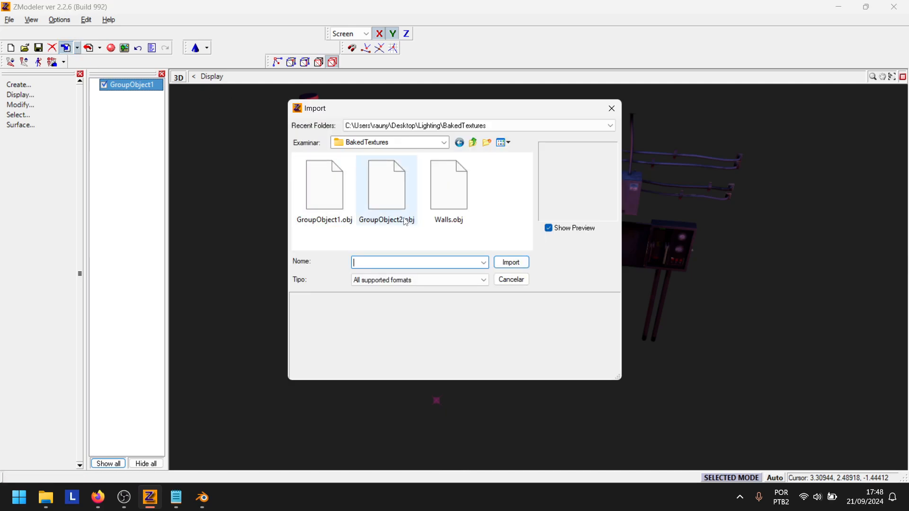
{"action": "left_click", "coordinate": [405, 220]}
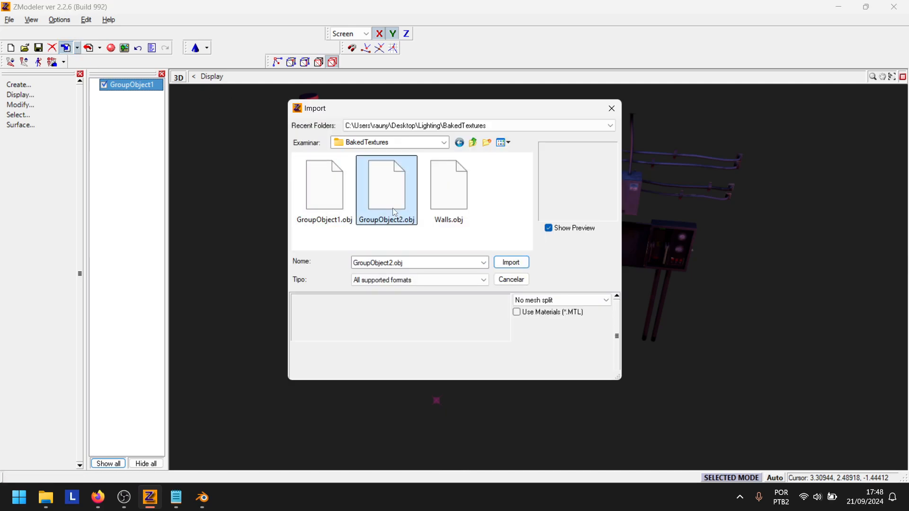
{"action": "left_click", "coordinate": [507, 267]}
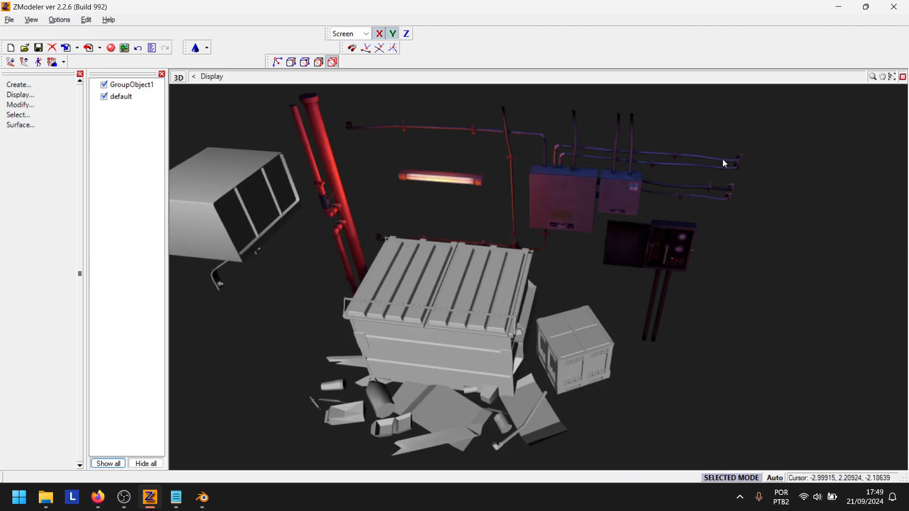
{"action": "middle_click_drag", "start_coordinate": [611, 204], "coordinate": [483, 187]}
Rename the imported default object to GroupObject2.
{"action": "left_click", "coordinate": [120, 96]}
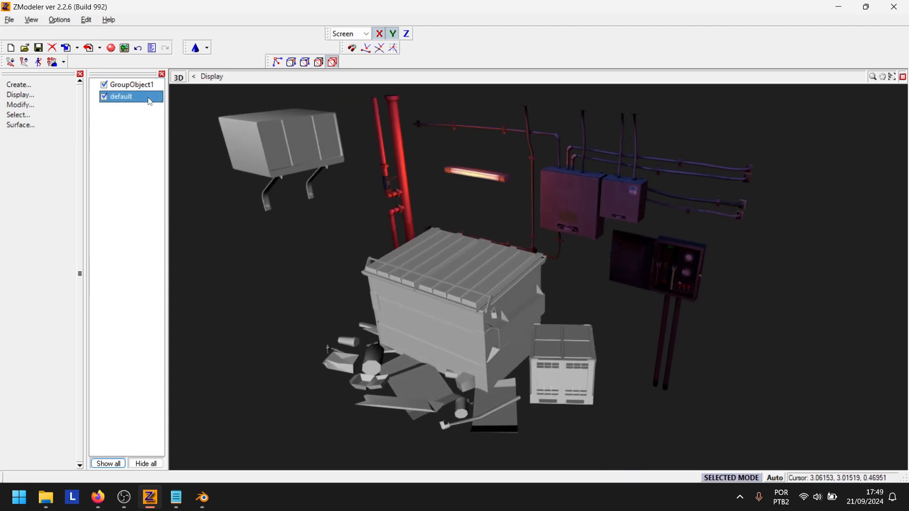
{"action": "left_click", "coordinate": [121, 96]}
{"action": "type", "text": "GroupObject2"}
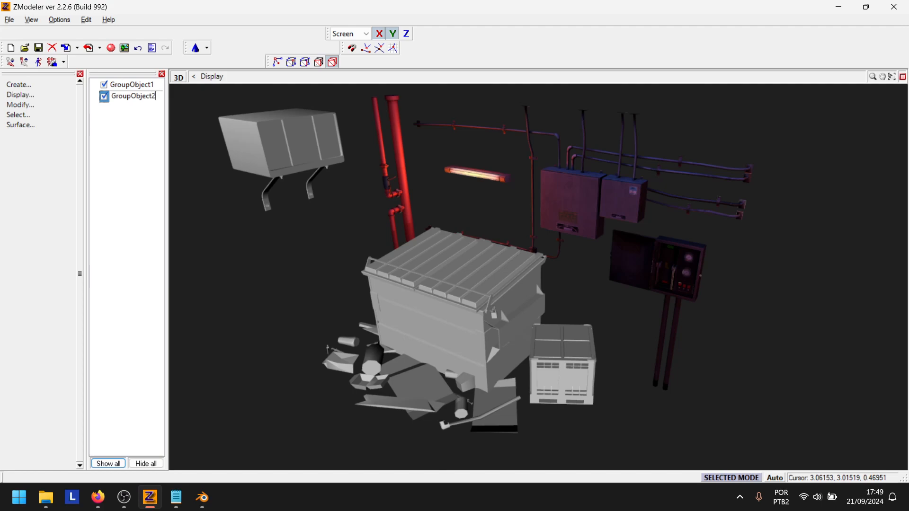
{"action": "key", "text": "Return"}
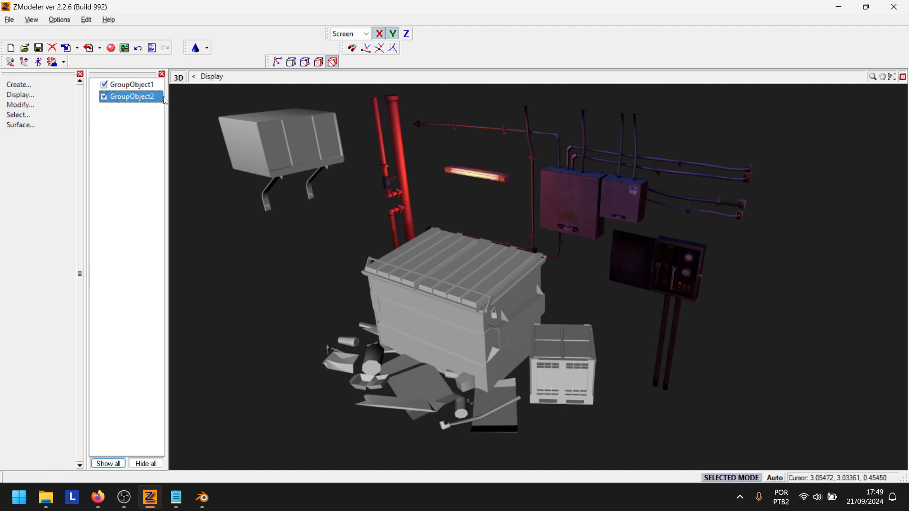
Create a new material in the Materials Editor and name it GroupObject2.
{"action": "left_click", "coordinate": [129, 84], "text": "ctrl"}
{"action": "left_click", "coordinate": [110, 47]}
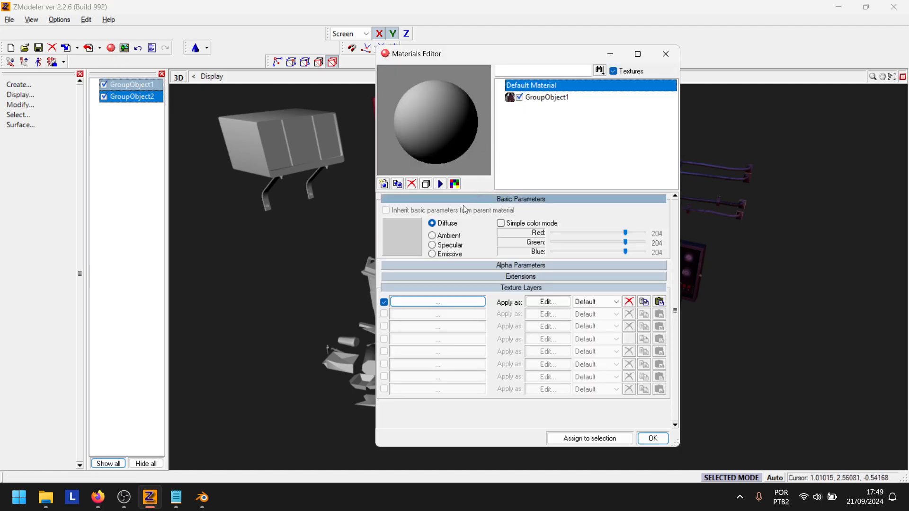
{"action": "left_click", "coordinate": [383, 184]}
{"action": "left_click", "coordinate": [557, 109]}
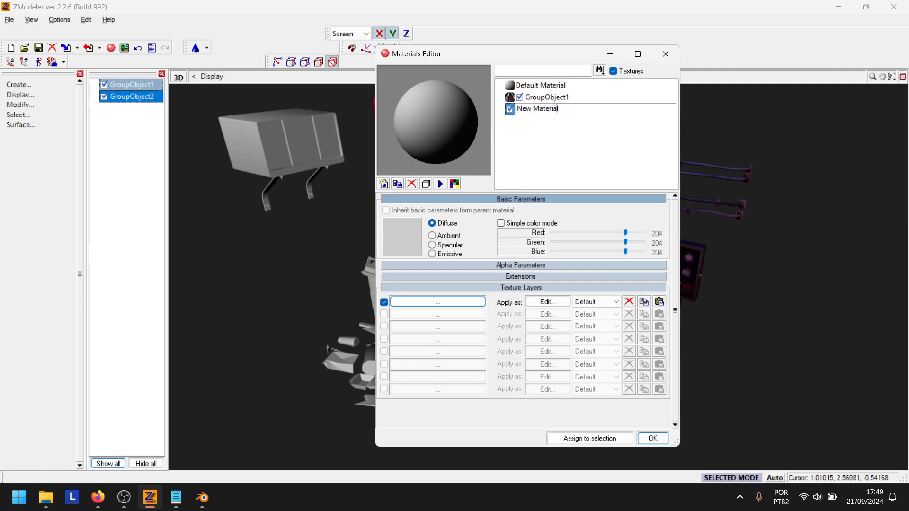
{"action": "double_click", "coordinate": [547, 109]}
{"action": "key", "text": "BackSpace"}
{"action": "key", "text": "BackSpace"}
{"action": "key", "text": "BackSpace"}
{"action": "key", "text": "BackSpace"}
{"action": "key", "text": "BackSpace"}
{"action": "type", "text": "2"}
{"action": "key", "text": "Return"}
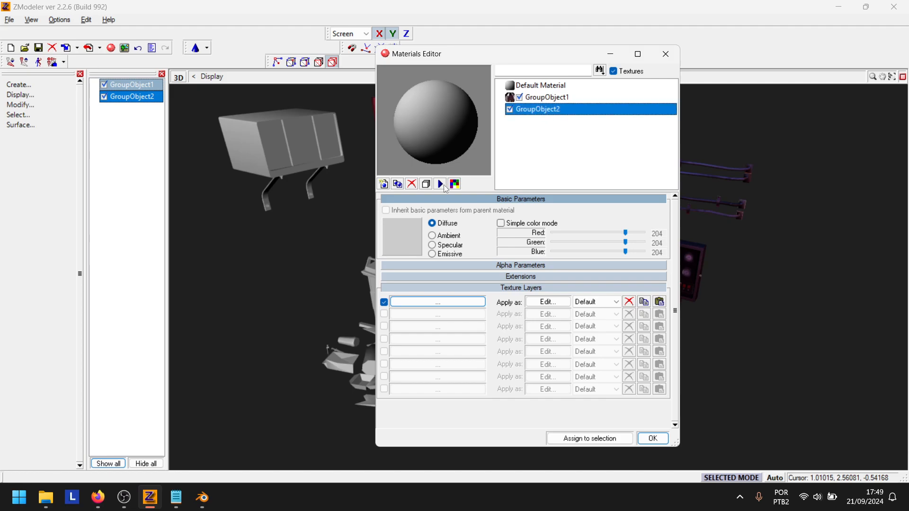
Set the GroupObject2 material's Emissive red, green and blue to 255.
{"action": "left_click", "coordinate": [445, 254]}
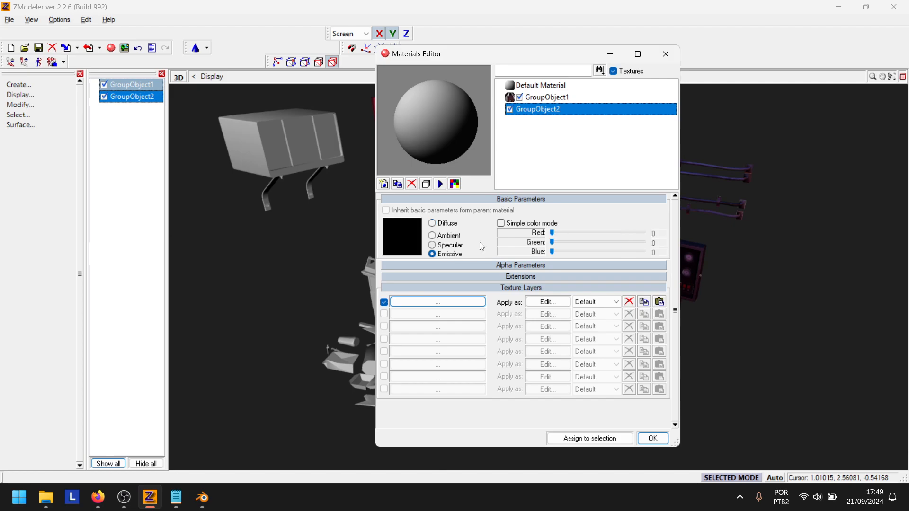
{"action": "left_click", "coordinate": [605, 234]}
{"action": "left_click_drag", "start_coordinate": [605, 235], "coordinate": [636, 243]}
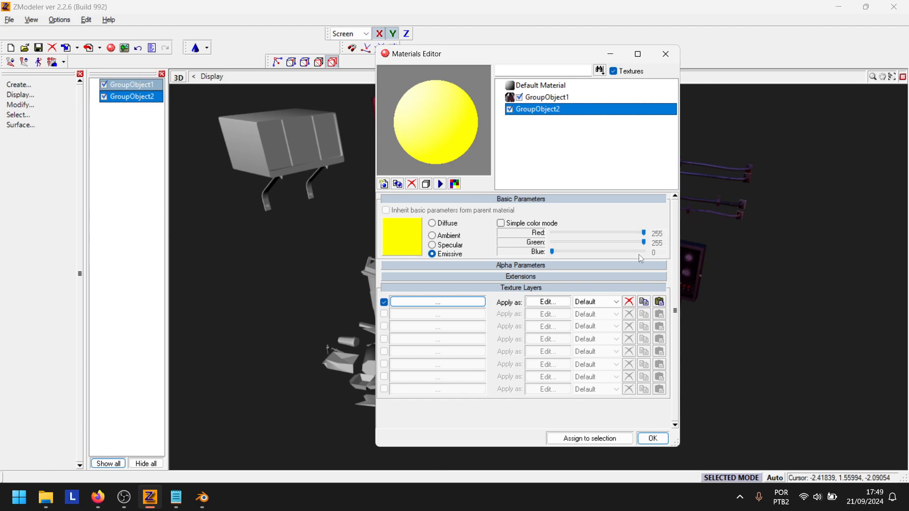
{"action": "left_click", "coordinate": [638, 251]}
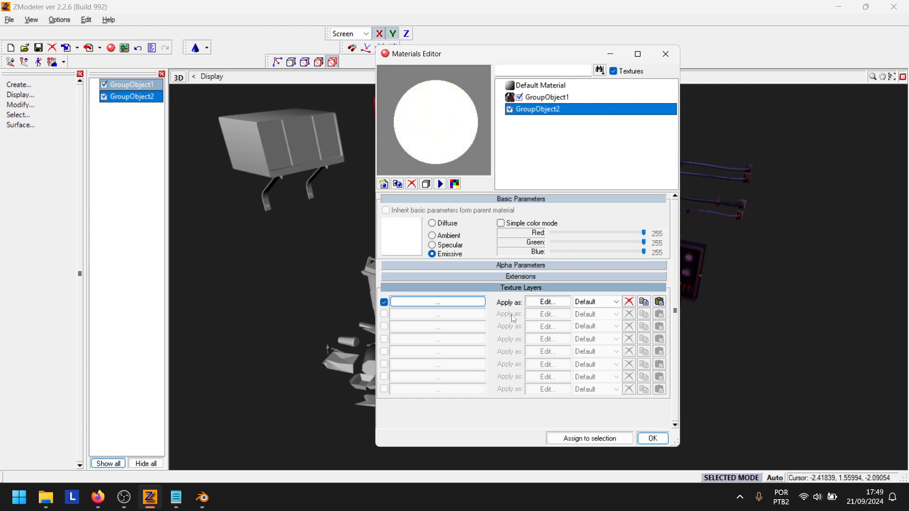
Load GroupObject2.png into the first texture layer of the GroupObject2 material and close the Materials Editor.
{"action": "left_click", "coordinate": [473, 303]}
{"action": "left_click", "coordinate": [362, 150]}
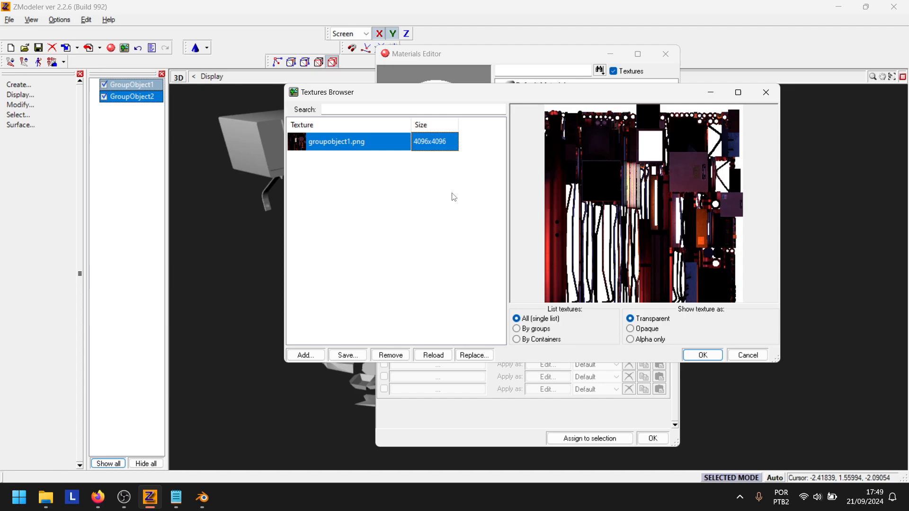
{"action": "left_click", "coordinate": [305, 355]}
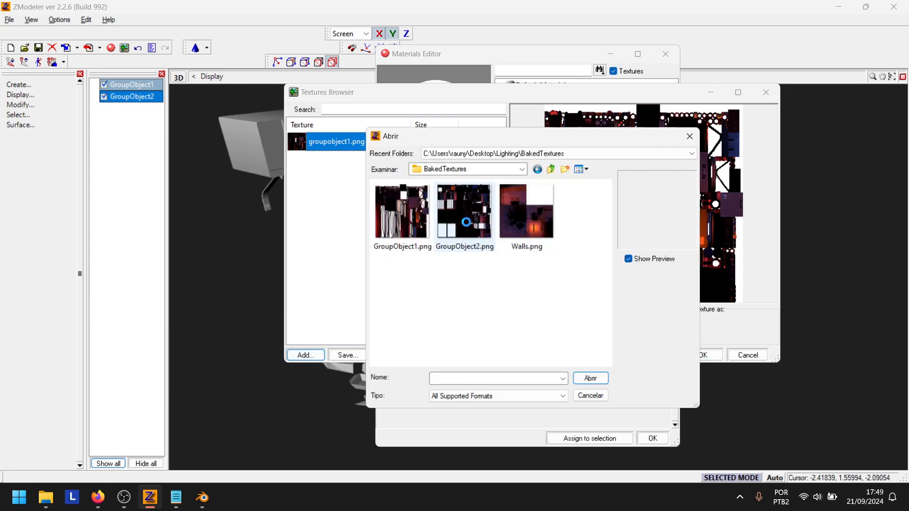
{"action": "left_click", "coordinate": [466, 222]}
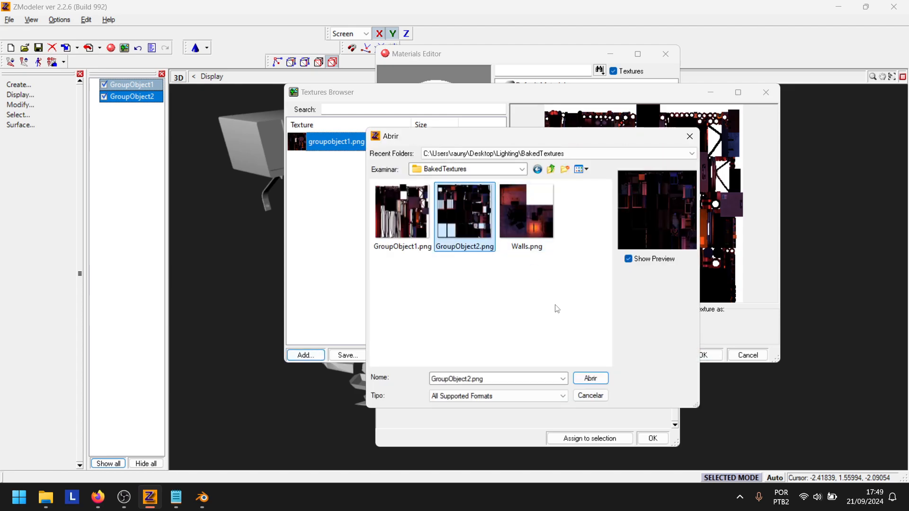
{"action": "left_click", "coordinate": [590, 379]}
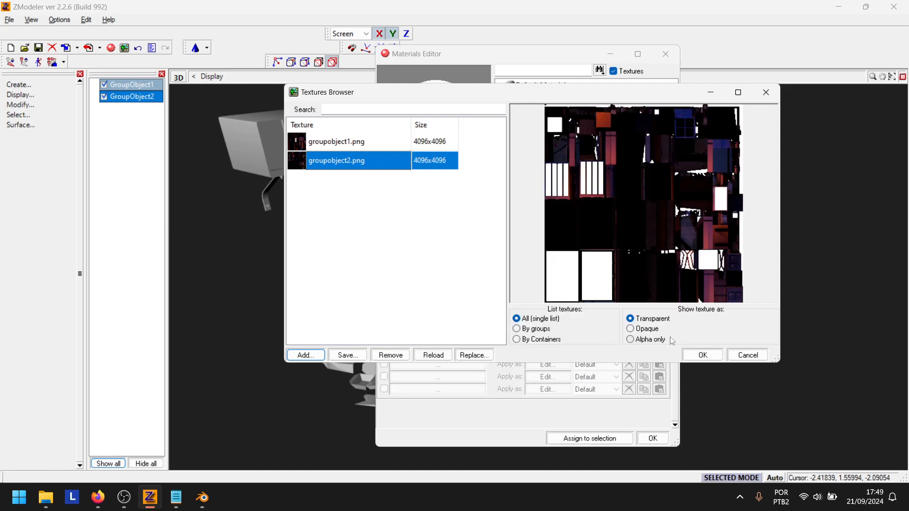
{"action": "left_click", "coordinate": [703, 355]}
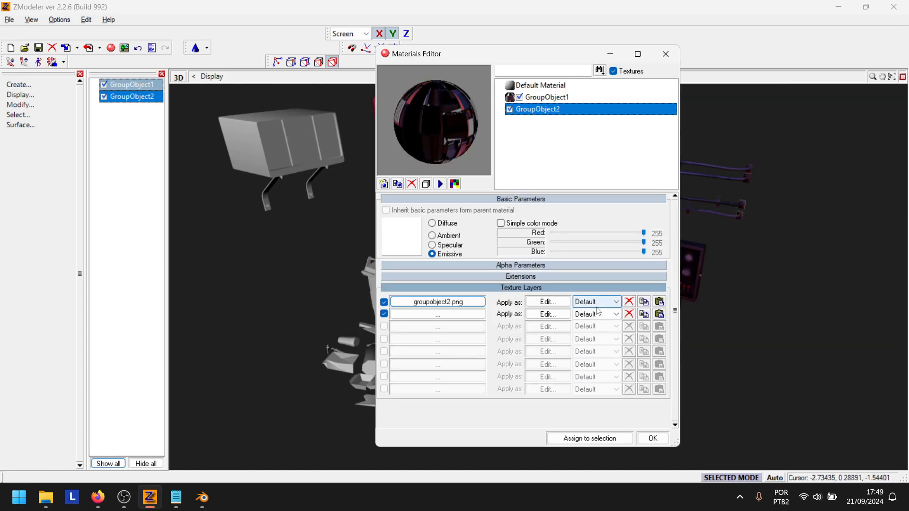
{"action": "left_click", "coordinate": [653, 439]}
Assign the GroupObject2 material to the polygons of the GroupObject2 object through its properties.
{"action": "left_click", "coordinate": [136, 96]}
{"action": "left_click", "coordinate": [137, 97]}
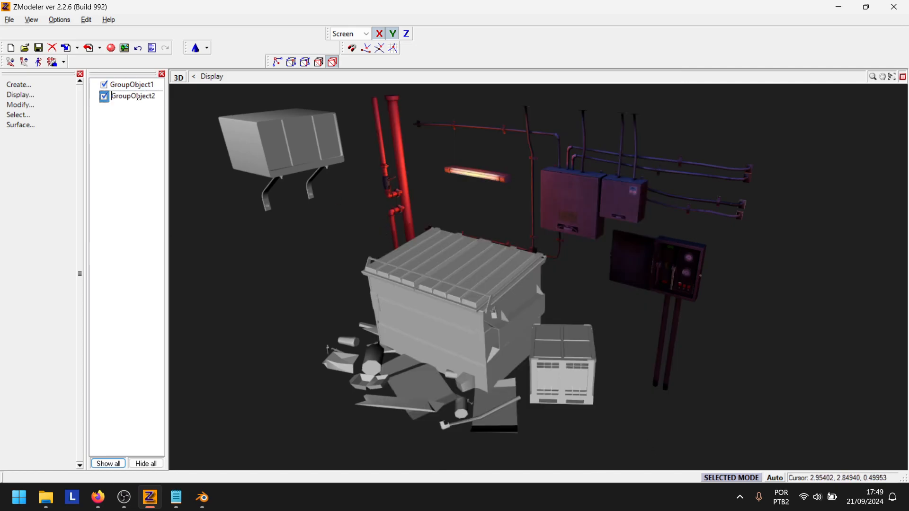
{"action": "left_click", "coordinate": [138, 96]}
{"action": "right_click", "coordinate": [137, 93]}
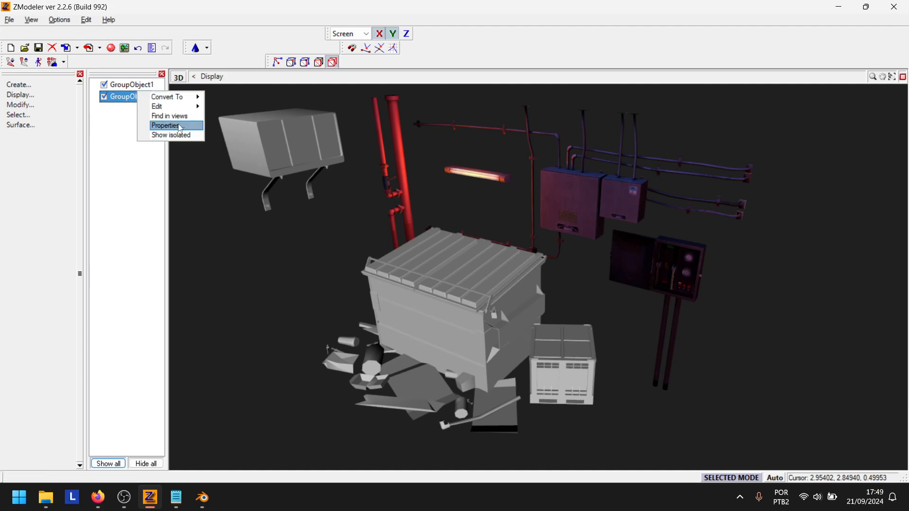
{"action": "left_click", "coordinate": [181, 126]}
{"action": "left_click", "coordinate": [326, 263]}
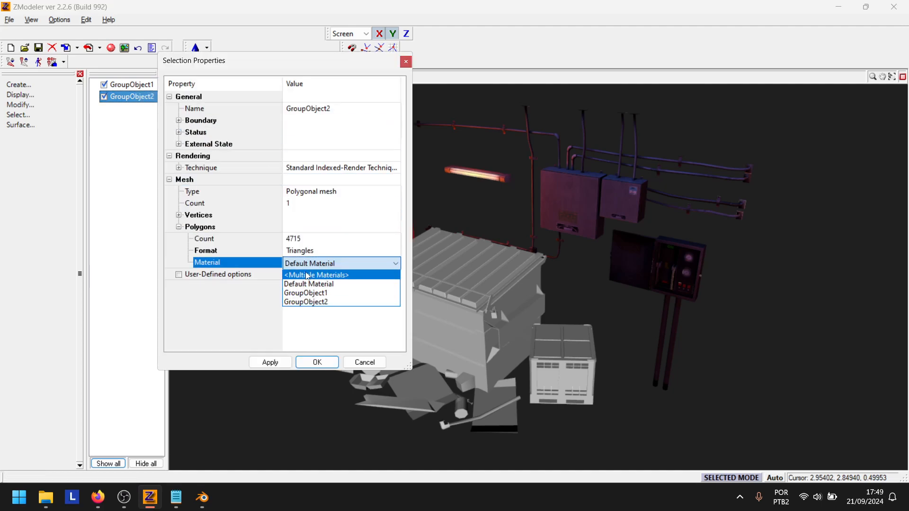
{"action": "left_click", "coordinate": [322, 303]}
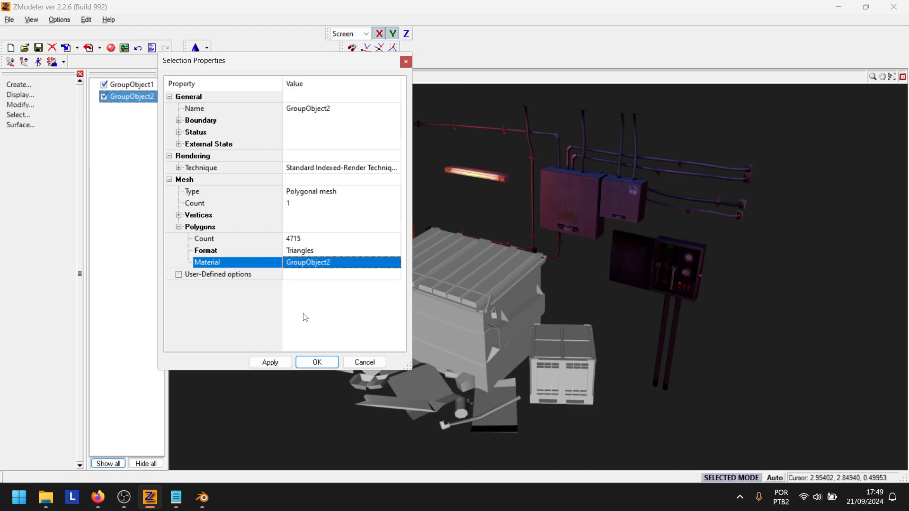
{"action": "left_click", "coordinate": [316, 362]}
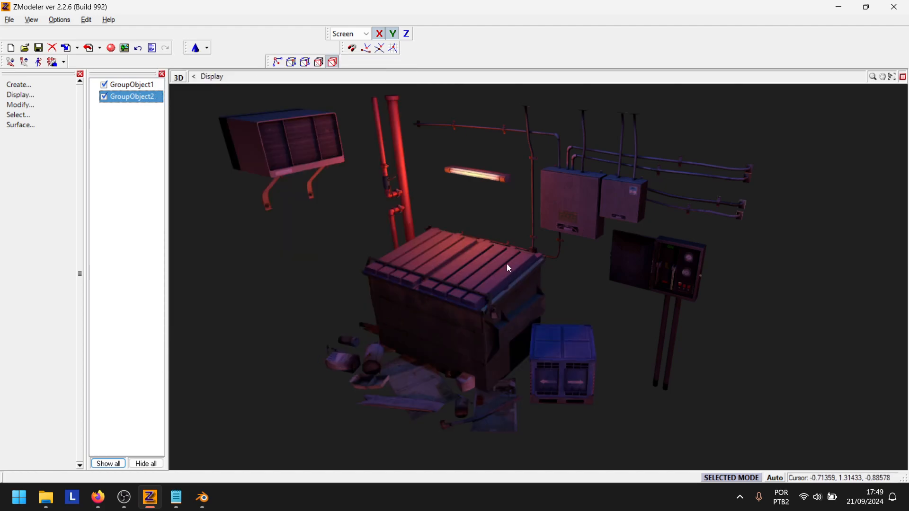
Import Walls.obj from the BakedTextures folder with no mesh split and without its MTL materials.
{"action": "middle_click_drag", "start_coordinate": [524, 230], "coordinate": [594, 207]}
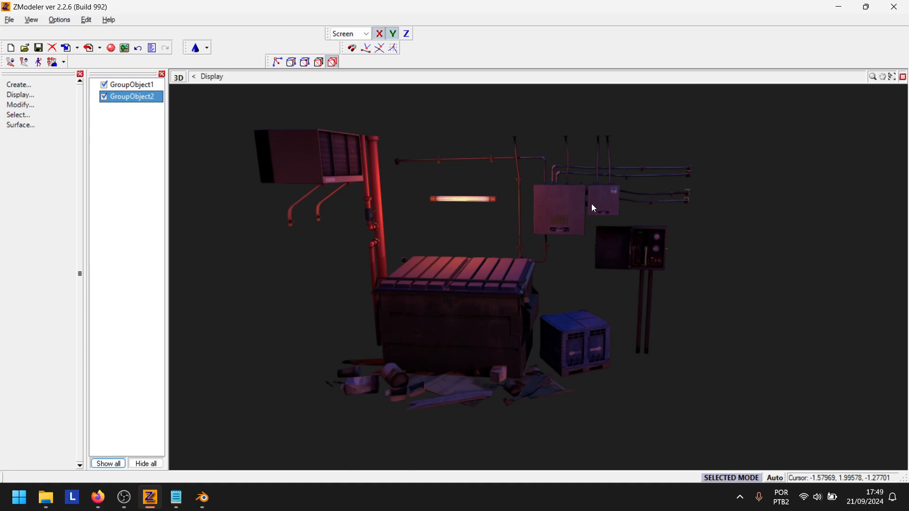
{"action": "left_click", "coordinate": [889, 78]}
{"action": "left_click", "coordinate": [425, 77]}
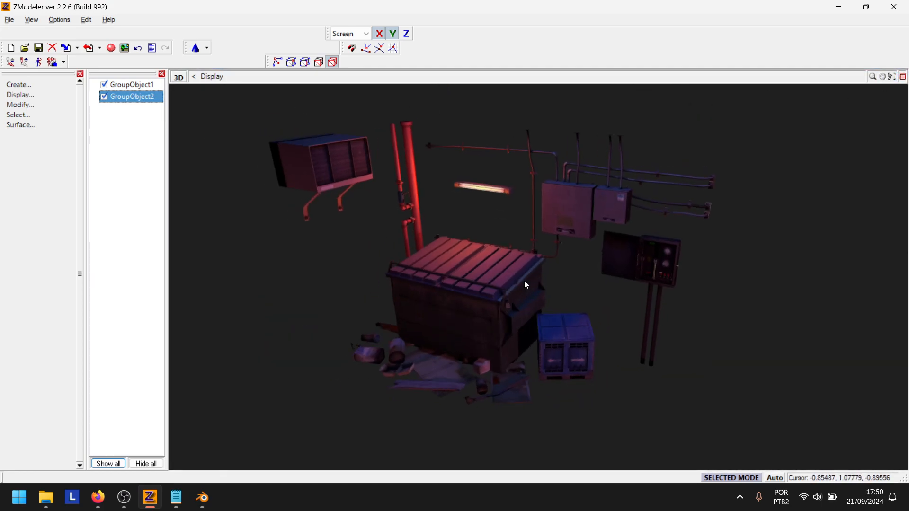
{"action": "left_click", "coordinate": [132, 118]}
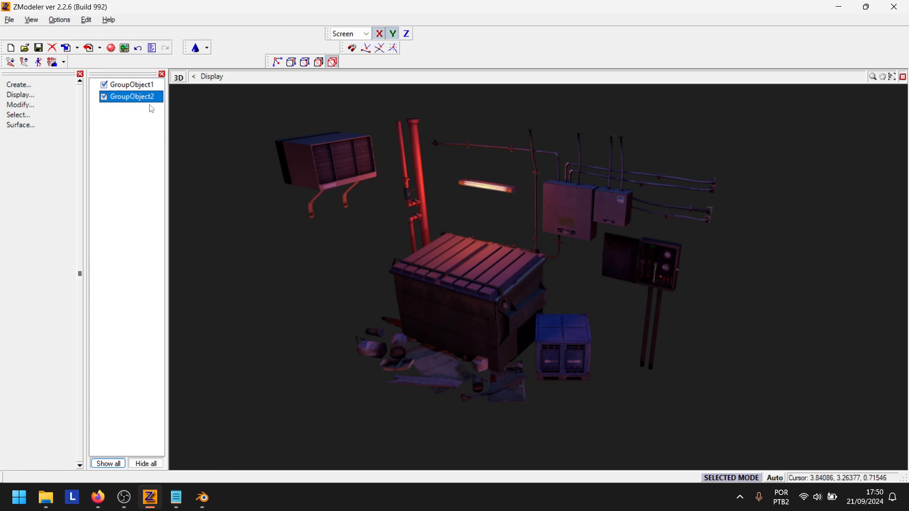
{"action": "left_click", "coordinate": [132, 84], "text": "ctrl"}
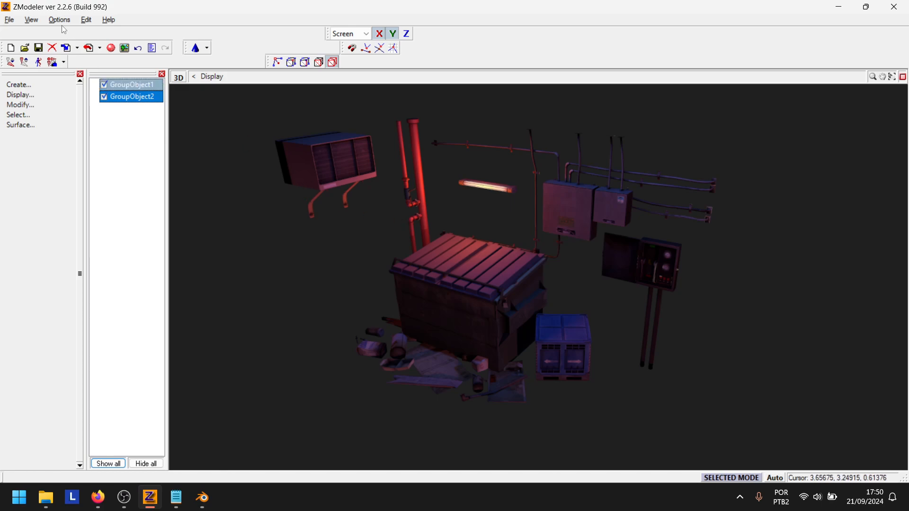
{"action": "left_click", "coordinate": [9, 21]}
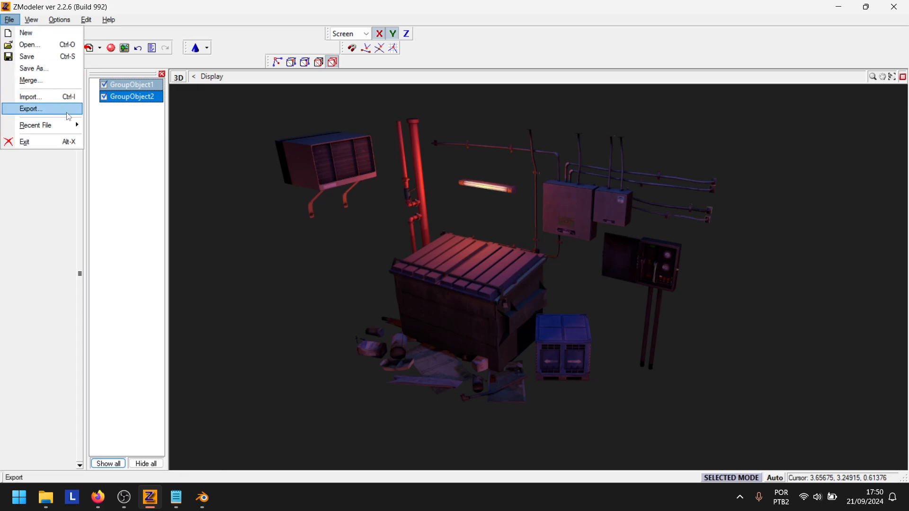
{"action": "left_click", "coordinate": [43, 94]}
{"action": "left_click", "coordinate": [445, 203]}
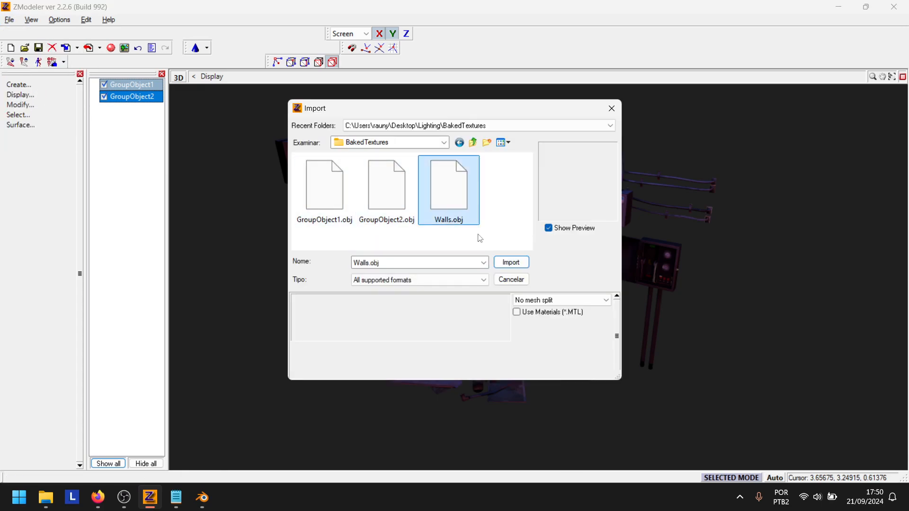
{"action": "left_click", "coordinate": [513, 264]}
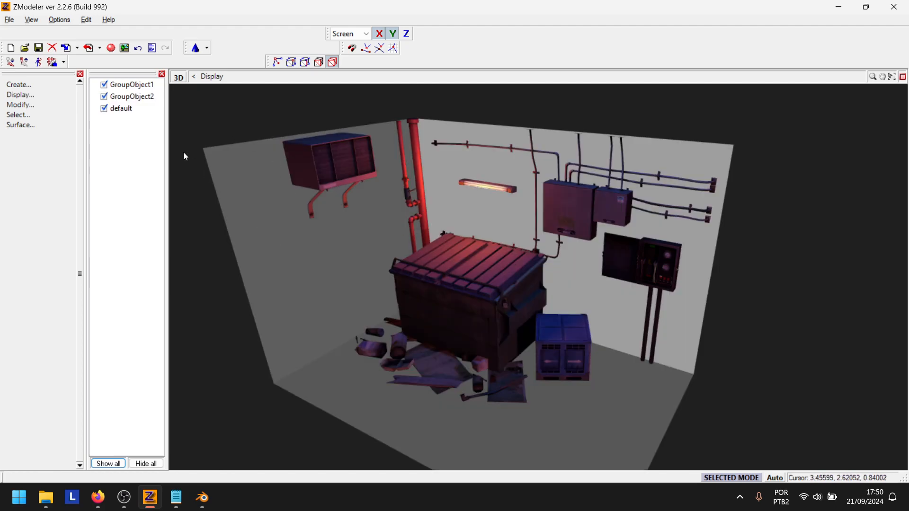
Rename the imported default object to Walls.
{"action": "double_click", "coordinate": [122, 109]}
{"action": "type", "text": "Wall"}
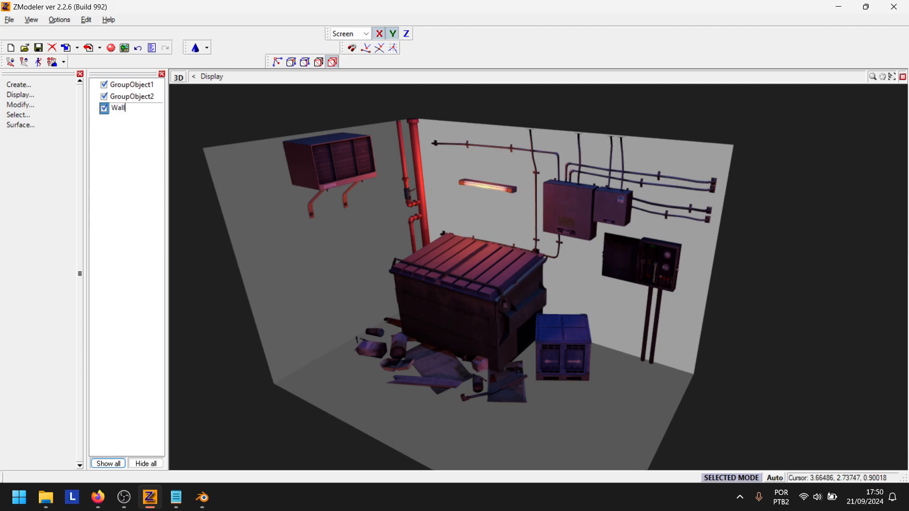
{"action": "key", "text": "Return"}
{"action": "left_click", "coordinate": [128, 112]}
{"action": "type", "text": "s"}
{"action": "key", "text": "Return"}
Create a new material in the Materials Editor and name it Walls.
{"action": "left_click", "coordinate": [131, 84], "text": "ctrl"}
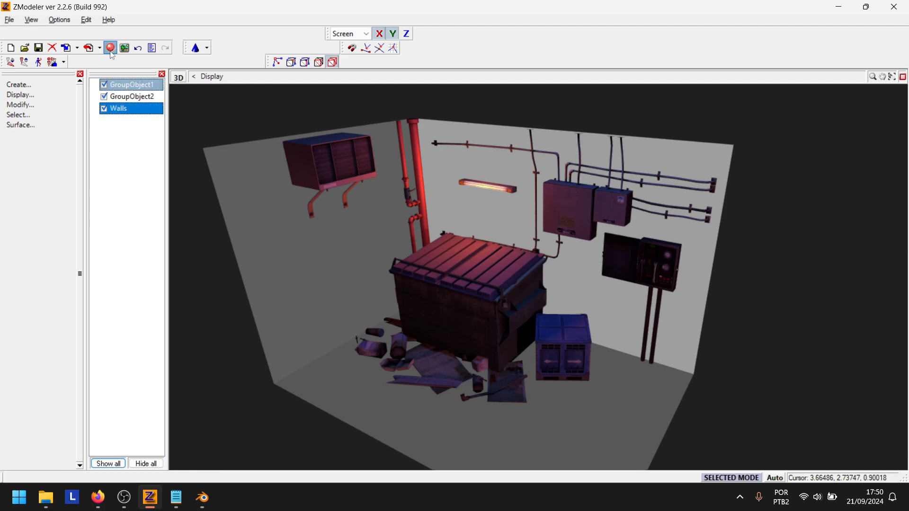
{"action": "left_click", "coordinate": [318, 62]}
{"action": "left_click", "coordinate": [383, 184]}
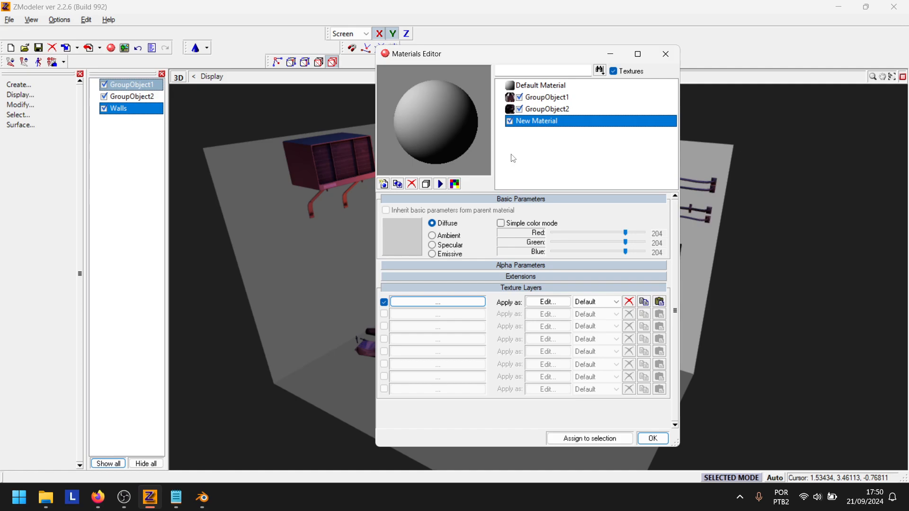
{"action": "left_click", "coordinate": [569, 120]}
{"action": "key", "text": "Right"}
{"action": "key", "text": "Right"}
{"action": "key", "text": "Right"}
{"action": "key", "text": "shift+End"}
{"action": "key", "text": "BackSpace"}
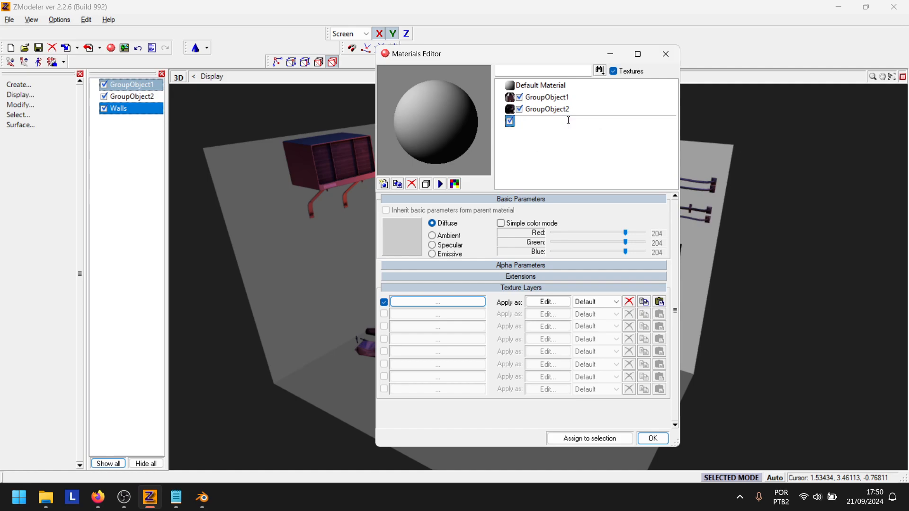
{"action": "type", "text": "Walls"}
{"action": "key", "text": "Return"}
Load Walls.png from the BakedTextures folder into the first texture layer of the Walls material.
{"action": "left_click", "coordinate": [438, 302]}
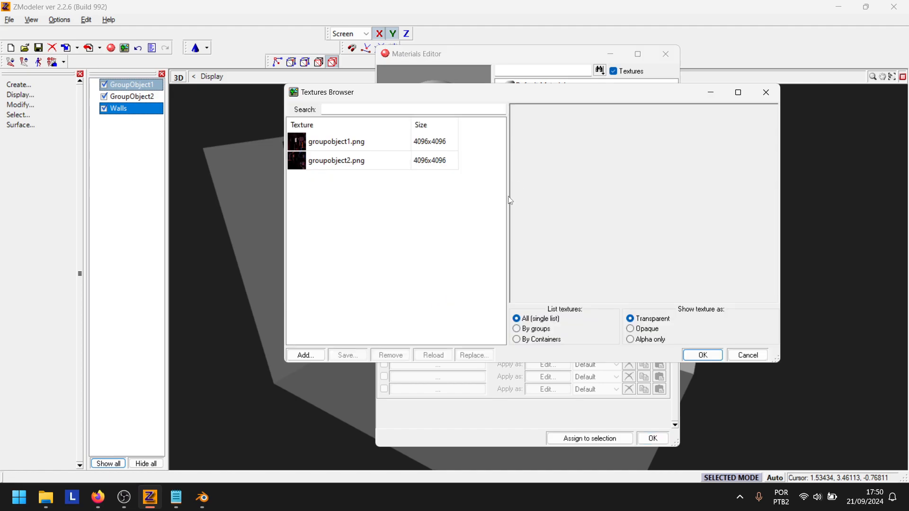
{"action": "left_click", "coordinate": [313, 359]}
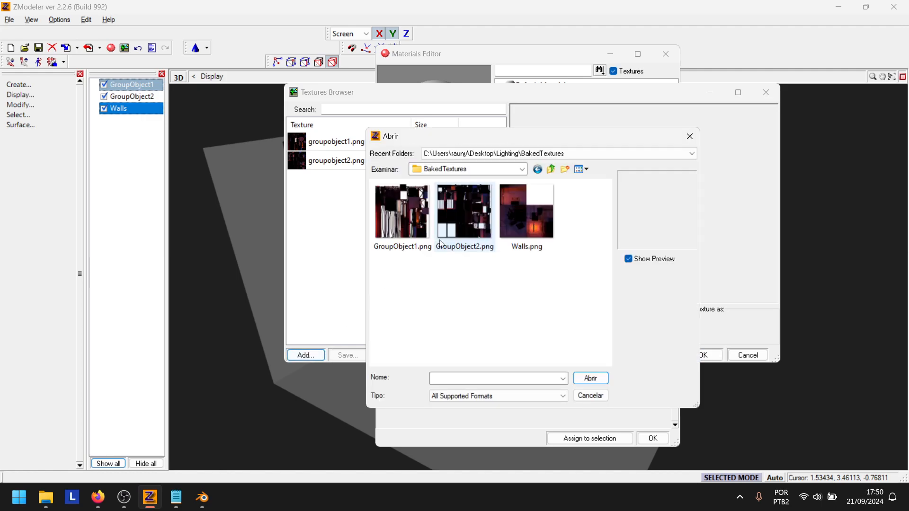
{"action": "left_click", "coordinate": [545, 223]}
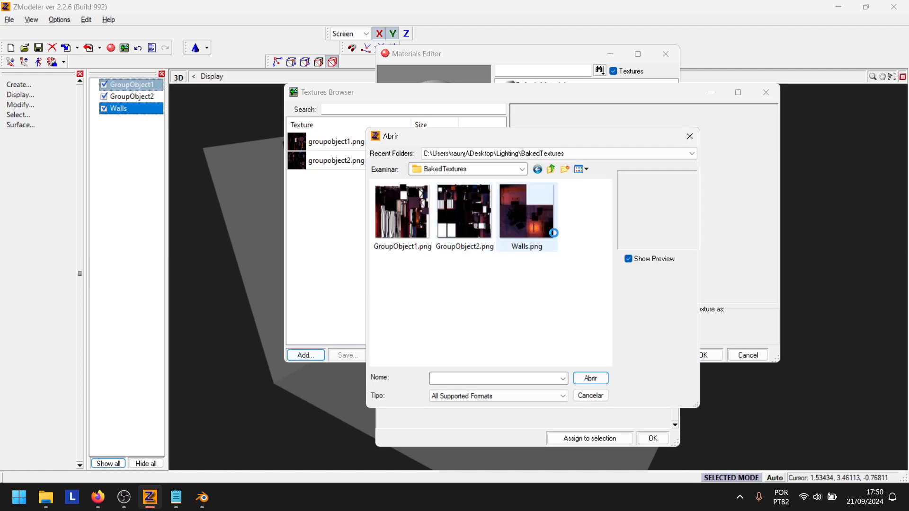
{"action": "left_click", "coordinate": [590, 379]}
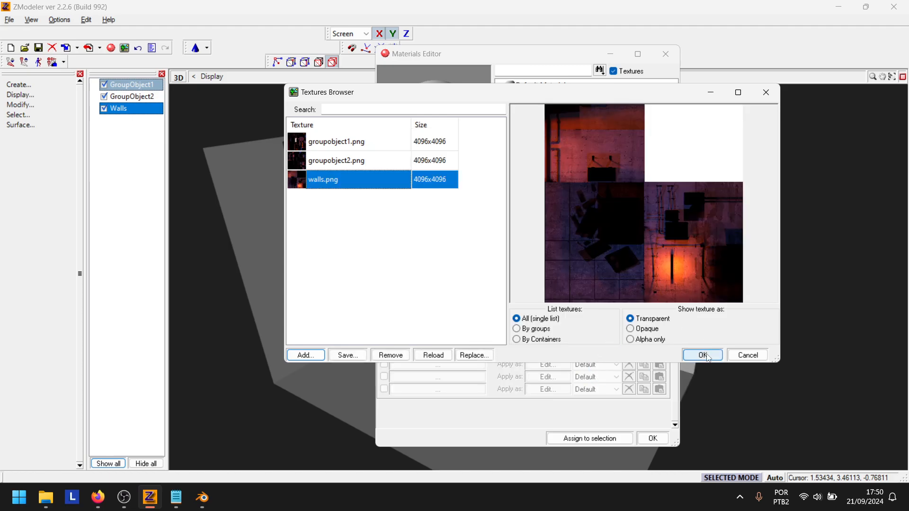
{"action": "left_click", "coordinate": [703, 356]}
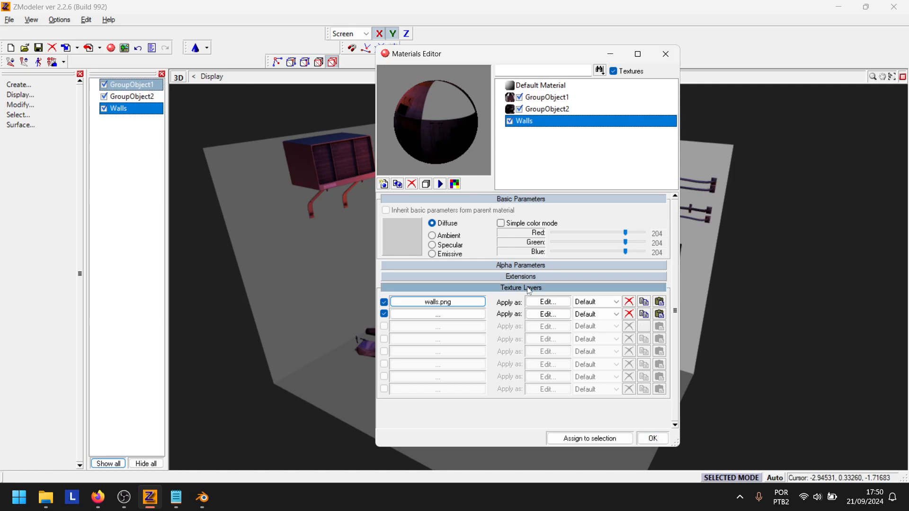
Set the Walls material's emissive color to 255 for red, green and blue, and close the Materials Editor.
{"action": "left_click", "coordinate": [432, 255]}
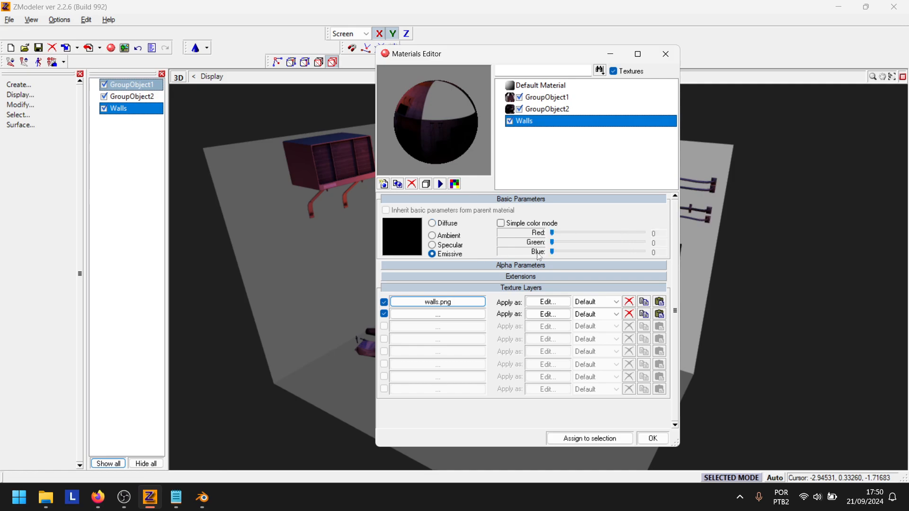
{"action": "left_click_drag", "start_coordinate": [552, 233], "coordinate": [645, 252]}
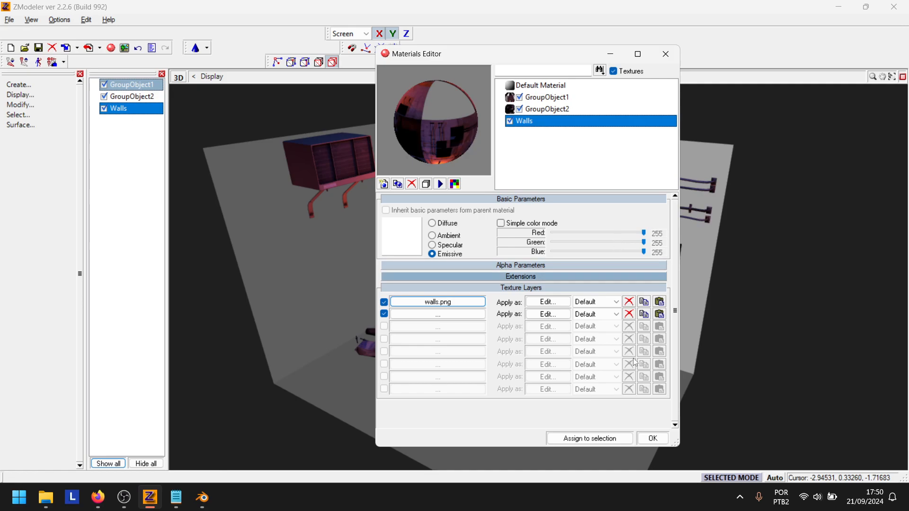
{"action": "left_click", "coordinate": [654, 438]}
Assign the Walls material to the polygons of the Walls object through its properties.
{"action": "left_click", "coordinate": [129, 109]}
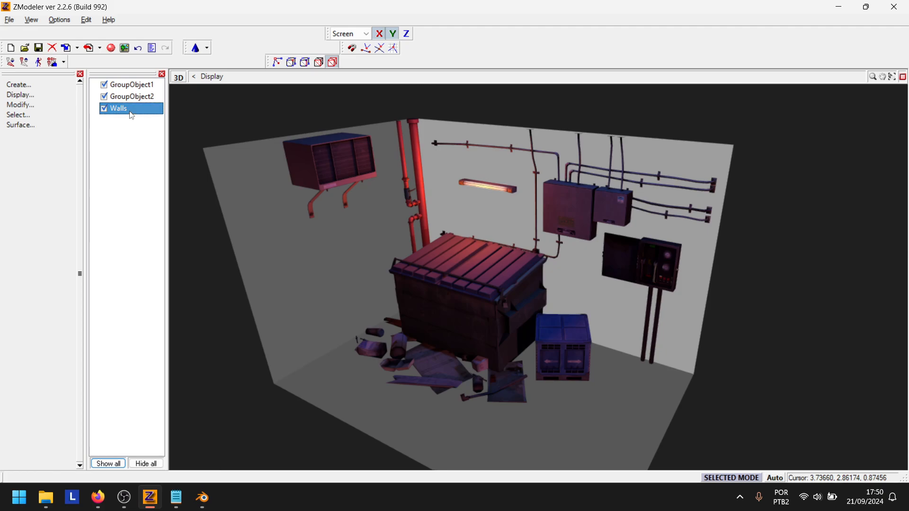
{"action": "right_click", "coordinate": [128, 110]}
{"action": "left_click", "coordinate": [167, 145]}
{"action": "left_click_drag", "start_coordinate": [280, 249], "coordinate": [290, 279]}
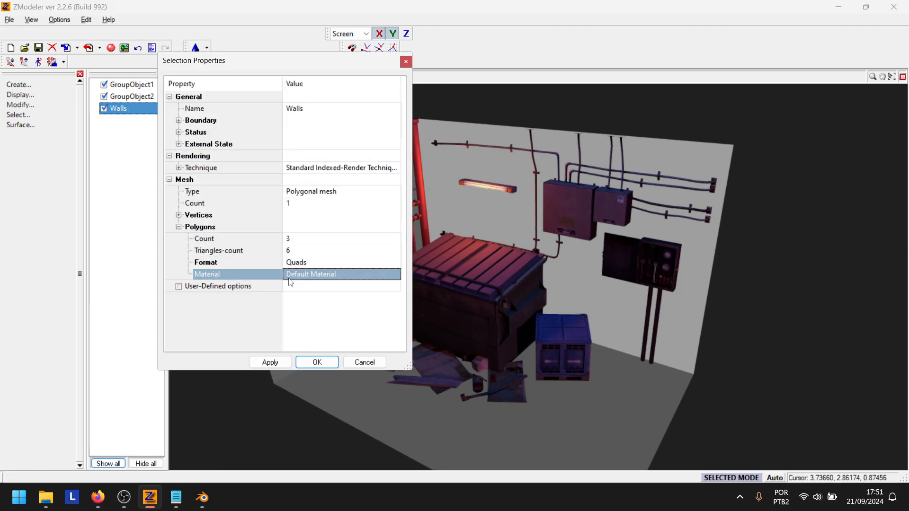
{"action": "left_click", "coordinate": [301, 280]}
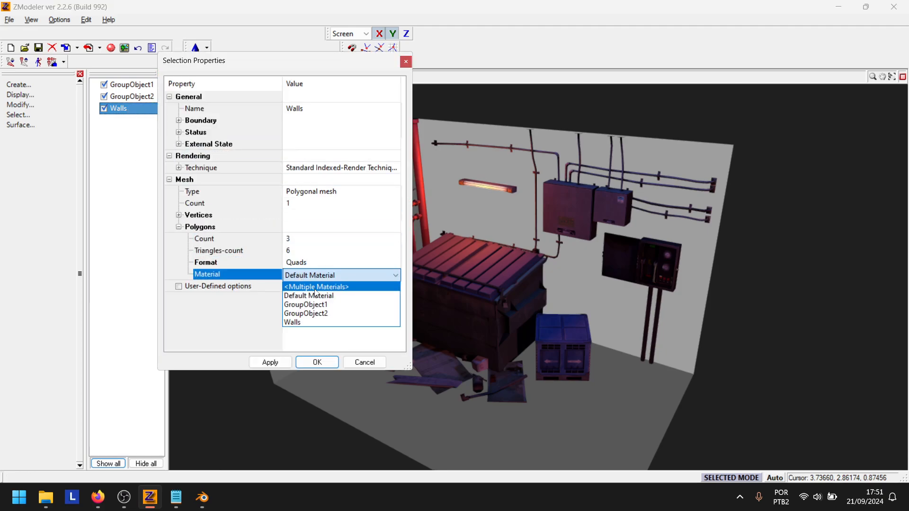
{"action": "left_click", "coordinate": [323, 321]}
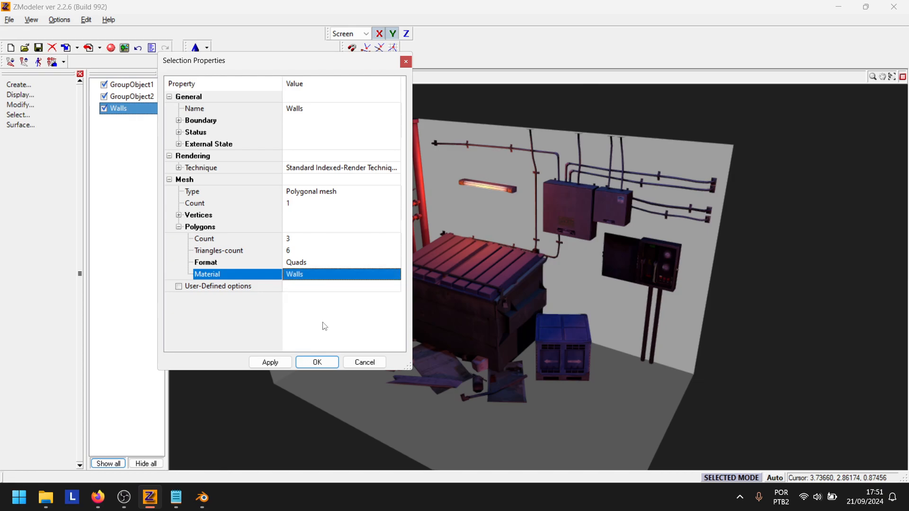
{"action": "left_click", "coordinate": [331, 362]}
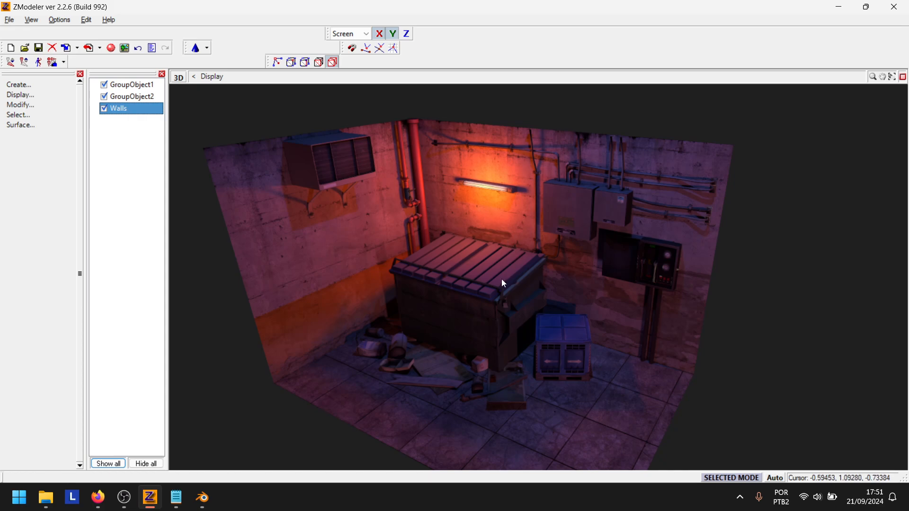
Switch to Blender and reopen the recent file Scene.blend without saving the current changes.
{"action": "mouse_move", "coordinate": [501, 279]}
{"action": "middle_mouse_down"}
{"action": "mouse_move", "coordinate": [500, 266]}
{"action": "mouse_move", "coordinate": [510, 278]}
{"action": "middle_mouse_up"}
{"action": "scroll", "coordinate": [510, 277], "scroll_direction": "down", "scroll_amount": 3}
{"action": "scroll", "coordinate": [510, 278], "scroll_direction": "up", "scroll_amount": 3}
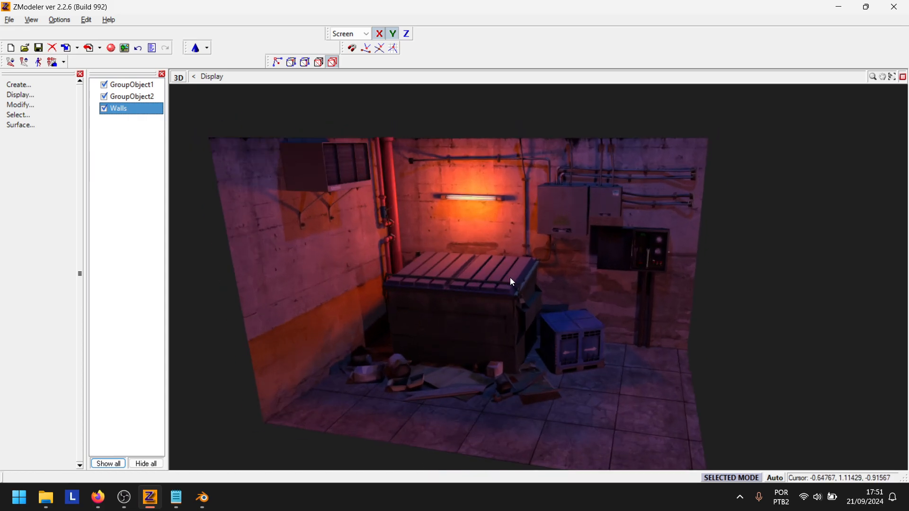
{"action": "scroll", "coordinate": [510, 277], "scroll_direction": "up", "scroll_amount": 3}
{"action": "left_click", "coordinate": [202, 497]}
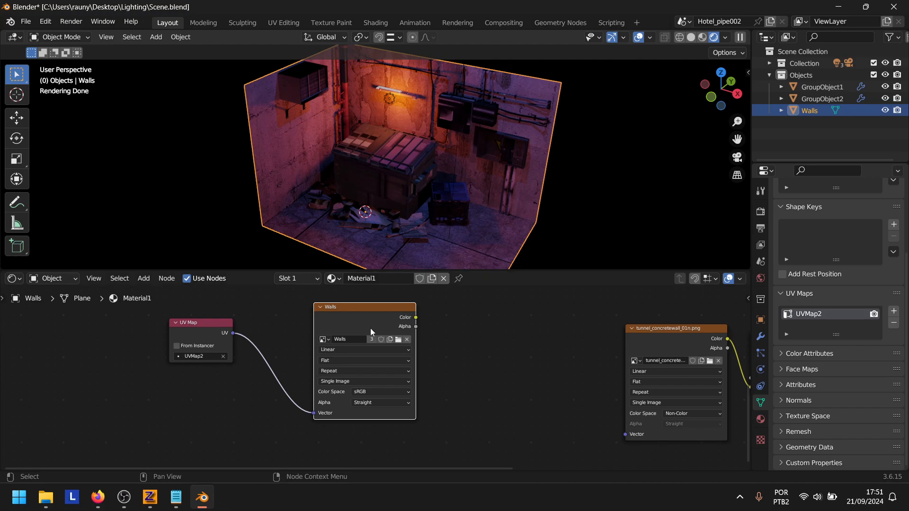
{"action": "left_click", "coordinate": [677, 172]}
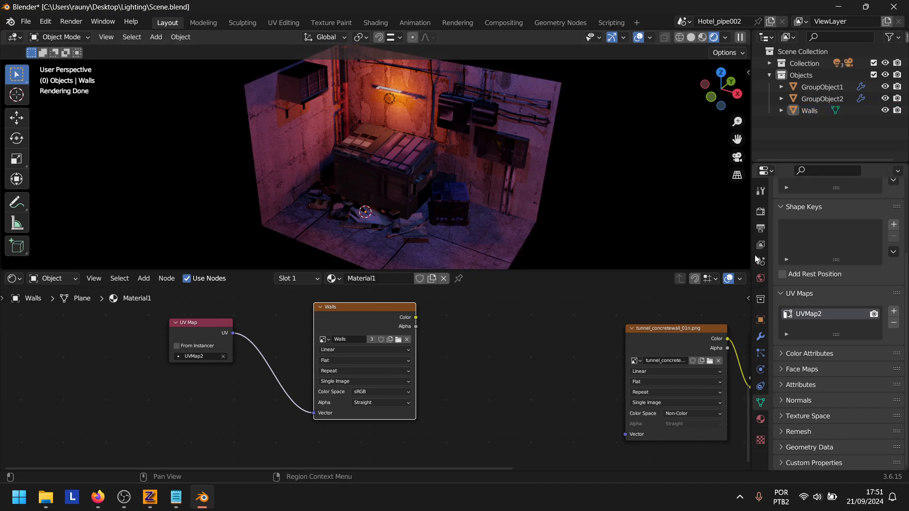
{"action": "left_click", "coordinate": [25, 22]}
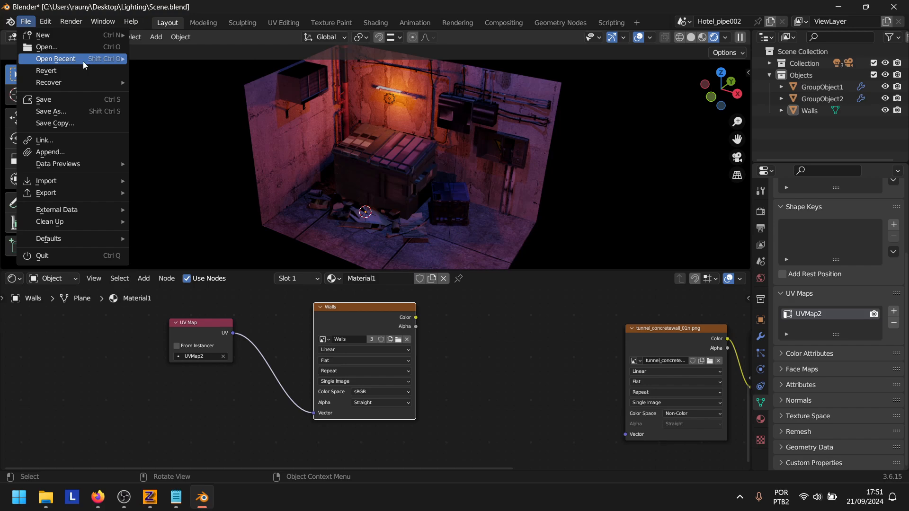
{"action": "mouse_move", "coordinate": [84, 61]}
{"action": "left_click", "coordinate": [180, 58]}
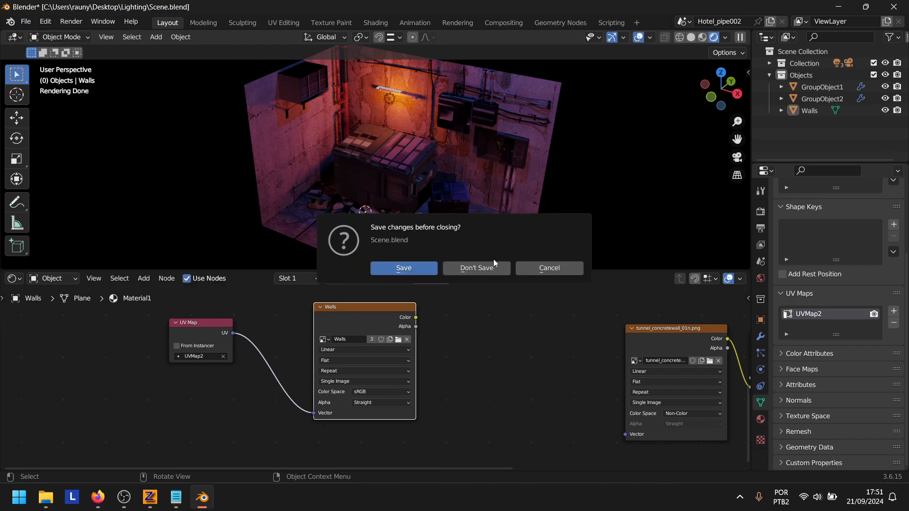
{"action": "left_click", "coordinate": [481, 263]}
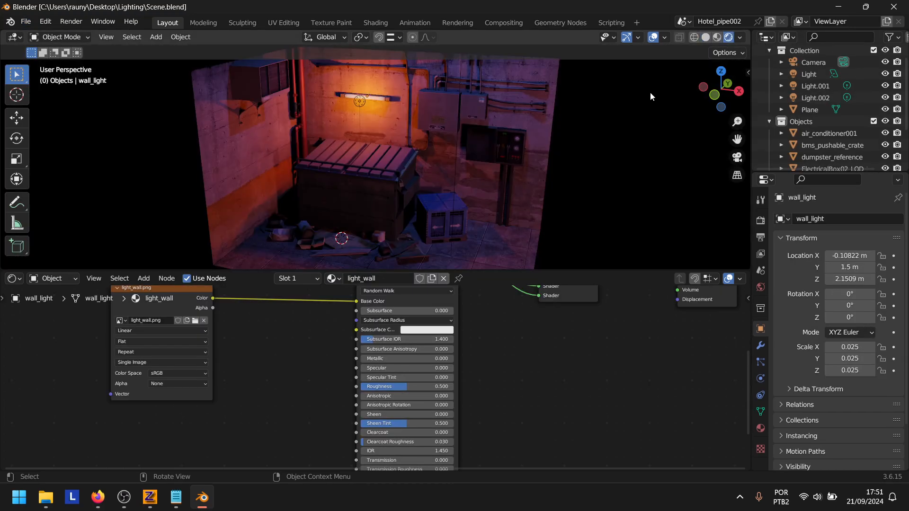
Switch back to ZModeler and examine the baked lighting on the walls, dumpster, crate and electrical boxes from several angles and distances.
{"action": "left_click", "coordinate": [150, 497]}
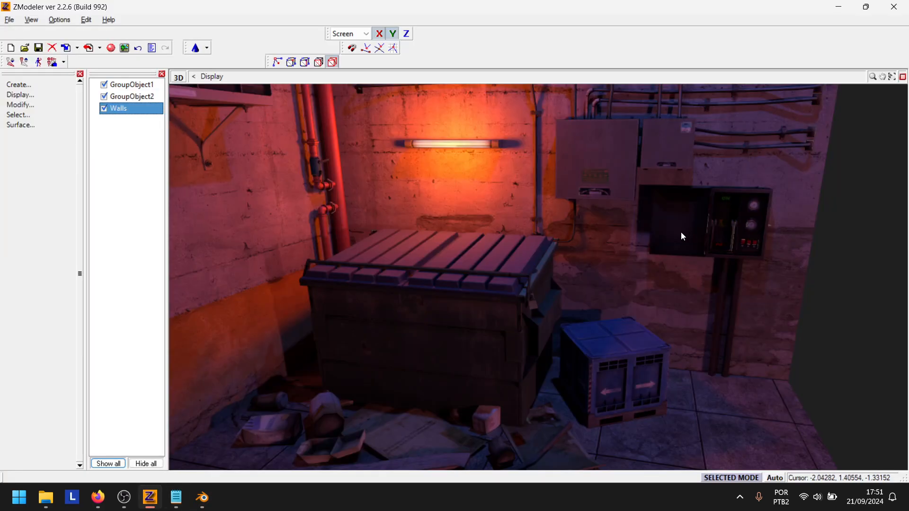
{"action": "middle_click_drag", "start_coordinate": [681, 231], "coordinate": [626, 220]}
{"action": "scroll", "coordinate": [660, 242], "scroll_direction": "up", "scroll_amount": 3}
{"action": "scroll", "coordinate": [661, 242], "scroll_direction": "down", "scroll_amount": 5}
{"action": "scroll", "coordinate": [623, 226], "scroll_direction": "down", "scroll_amount": 2}
{"action": "scroll", "coordinate": [623, 227], "scroll_direction": "up", "scroll_amount": 5}
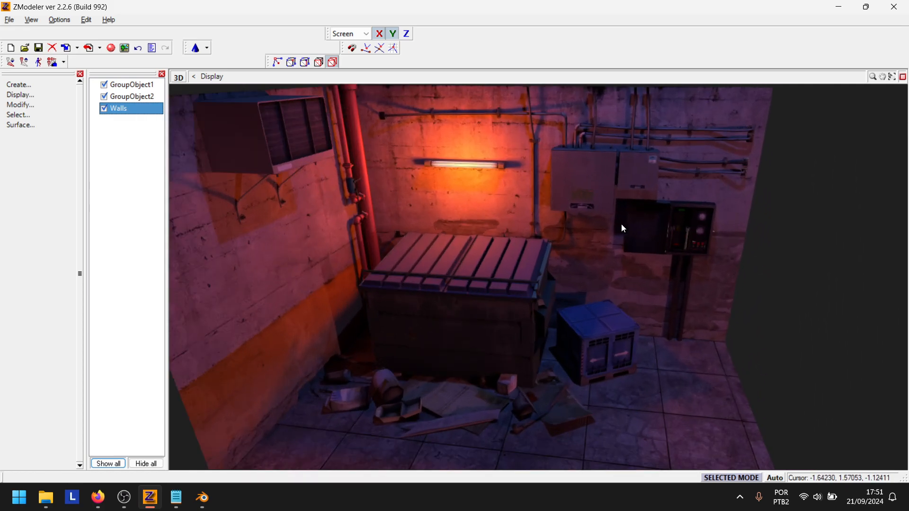
{"action": "scroll", "coordinate": [623, 227], "scroll_direction": "up", "scroll_amount": 4}
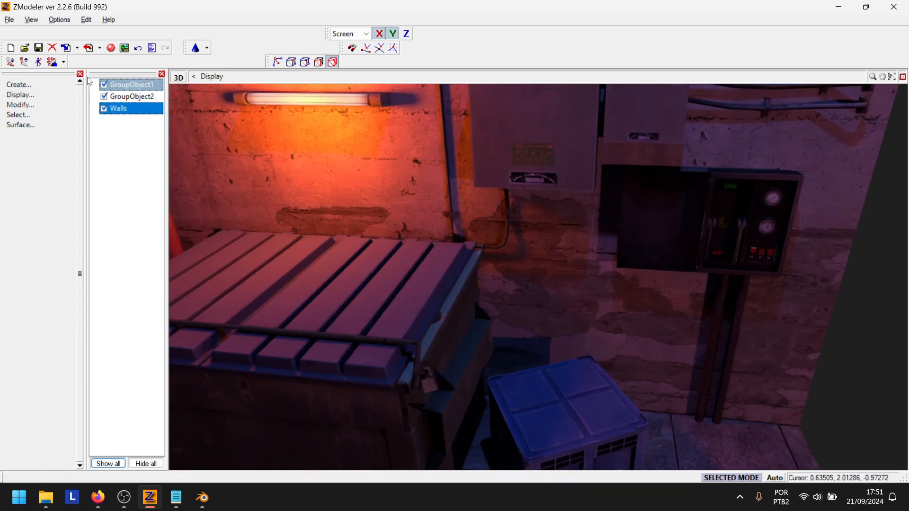
{"action": "left_click", "coordinate": [883, 79]}
{"action": "left_click_drag", "start_coordinate": [523, 176], "coordinate": [562, 283]}
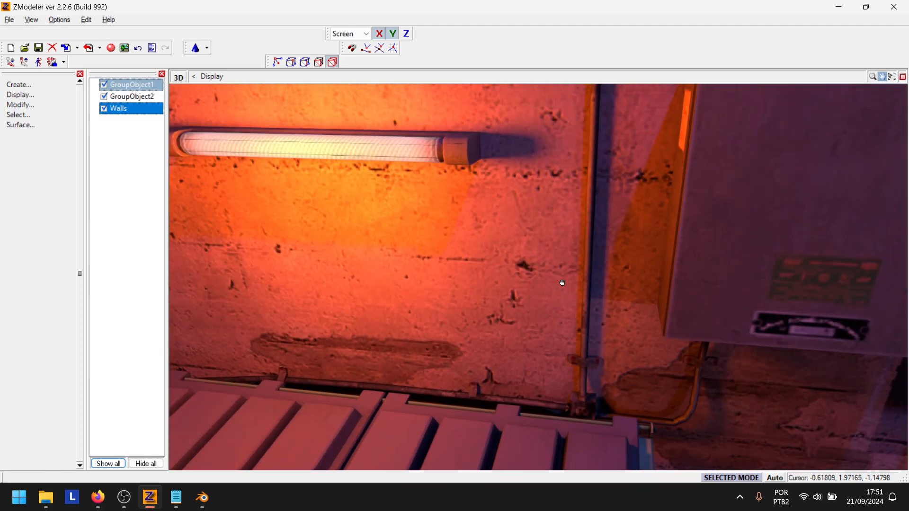
{"action": "scroll", "coordinate": [562, 284], "scroll_direction": "down", "scroll_amount": 6}
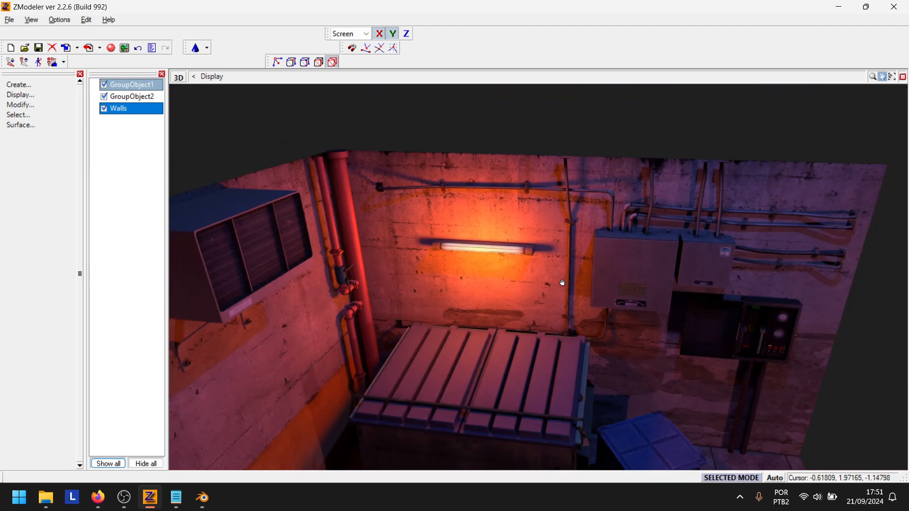
{"action": "left_click_drag", "start_coordinate": [585, 243], "coordinate": [643, 210]}
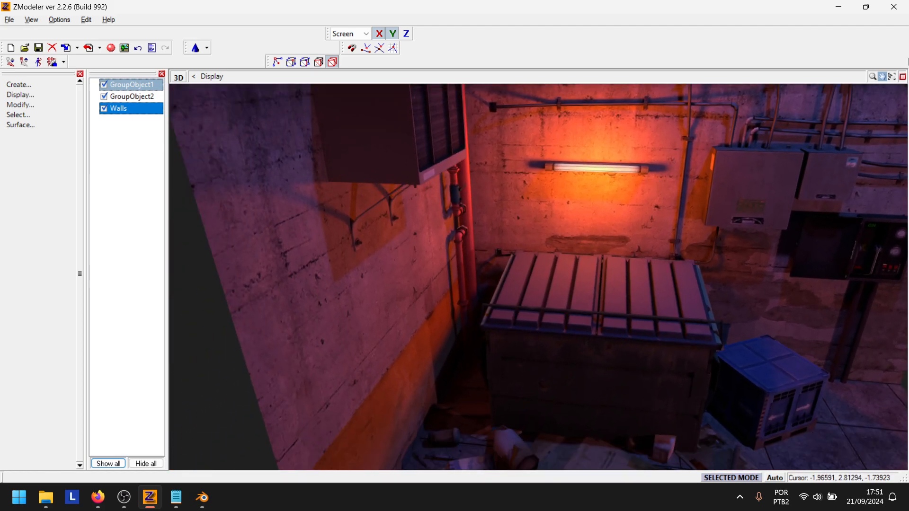
{"action": "left_click", "coordinate": [883, 76]}
{"action": "middle_click_drag", "start_coordinate": [640, 211], "coordinate": [623, 205]}
{"action": "scroll", "coordinate": [623, 205], "scroll_direction": "up", "scroll_amount": 2}
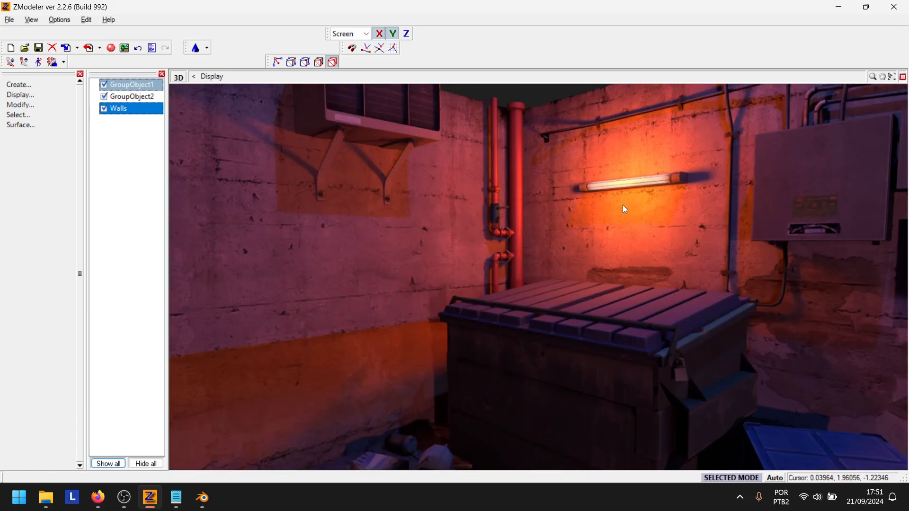
{"action": "scroll", "coordinate": [623, 205], "scroll_direction": "up", "scroll_amount": 3}
{"action": "scroll", "coordinate": [623, 205], "scroll_direction": "down", "scroll_amount": 5}
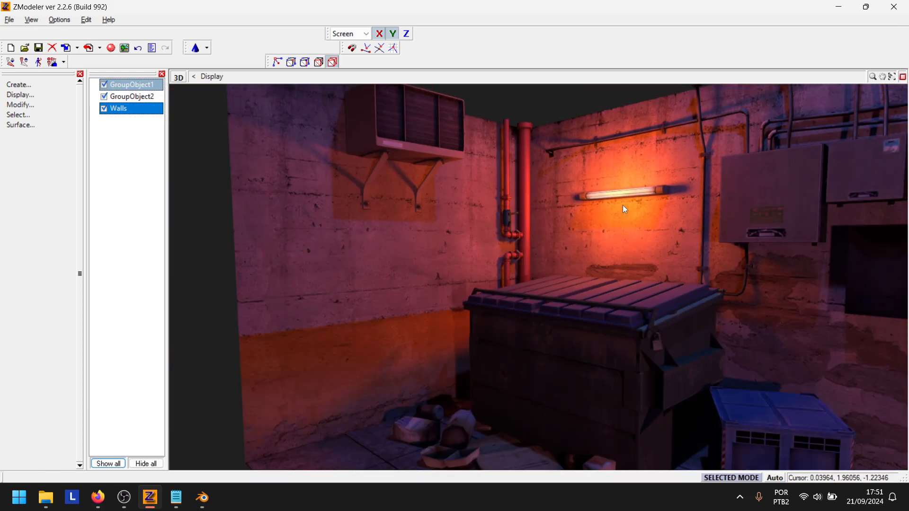
{"action": "left_click", "coordinate": [884, 76]}
{"action": "left_click_drag", "start_coordinate": [645, 278], "coordinate": [554, 221]}
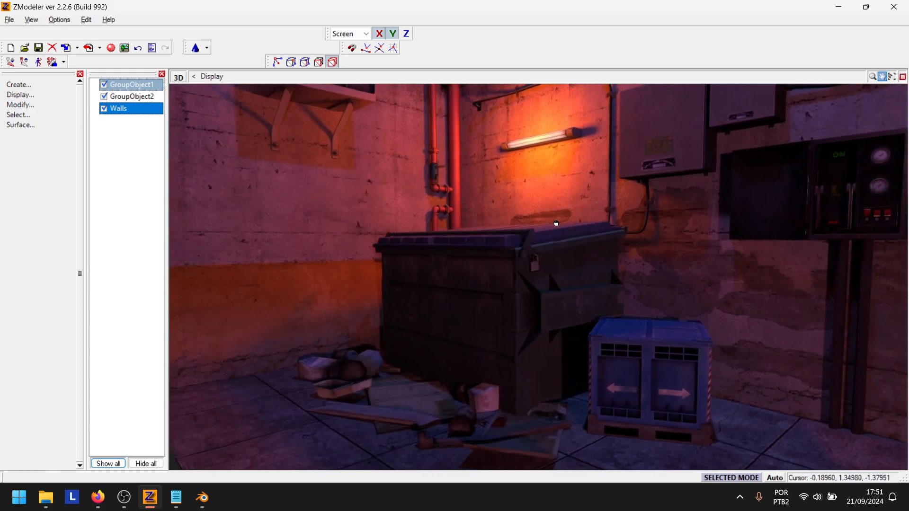
{"action": "scroll", "coordinate": [548, 219], "scroll_direction": "up", "scroll_amount": 3}
{"action": "scroll", "coordinate": [543, 223], "scroll_direction": "down", "scroll_amount": 5}
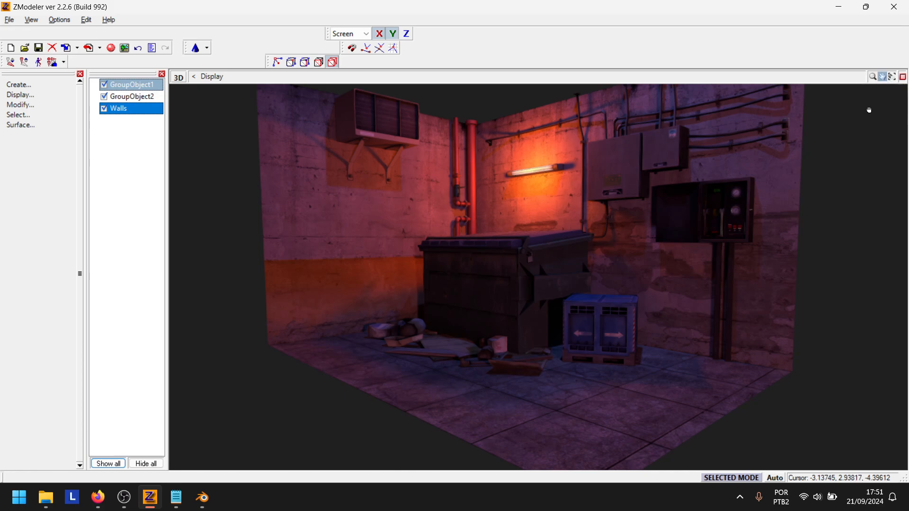
{"action": "left_click_drag", "start_coordinate": [776, 176], "coordinate": [766, 209]}
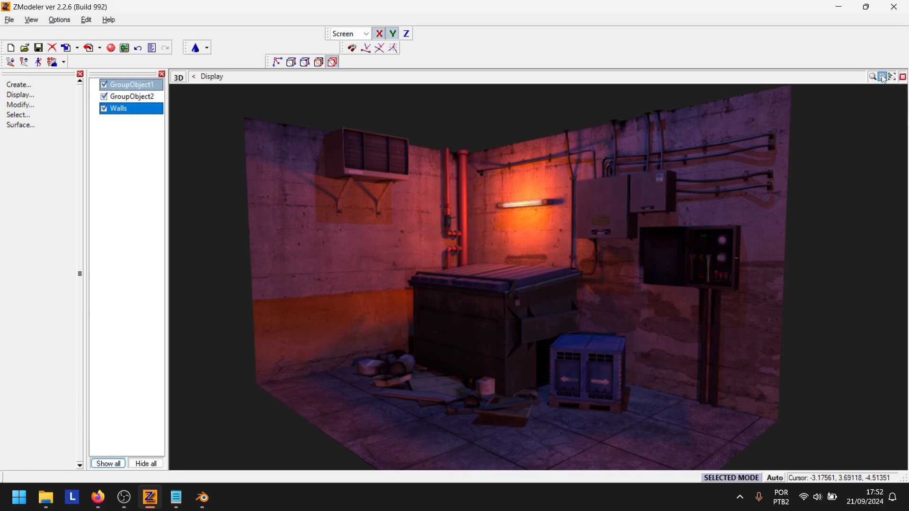
{"action": "scroll", "coordinate": [639, 284], "scroll_direction": "down", "scroll_amount": 2}
{"action": "scroll", "coordinate": [602, 206], "scroll_direction": "down", "scroll_amount": 2}
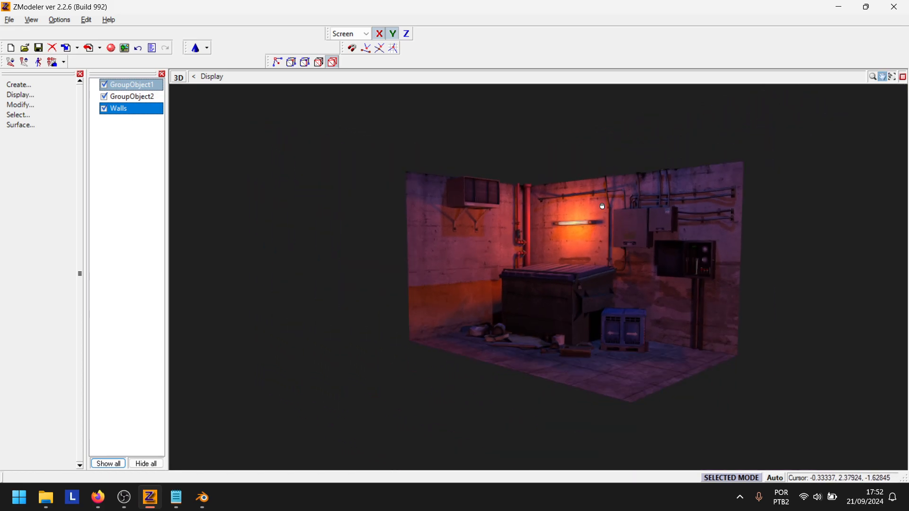
{"action": "scroll", "coordinate": [602, 206], "scroll_direction": "up", "scroll_amount": 5}
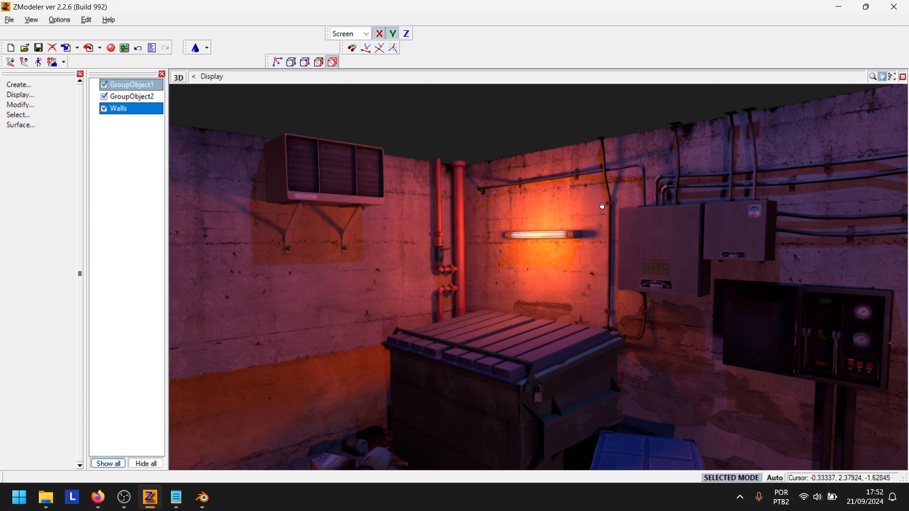
{"action": "middle_click_drag", "start_coordinate": [602, 206], "coordinate": [538, 91]}
{"action": "middle_click_drag", "start_coordinate": [535, 166], "coordinate": [571, 185]}
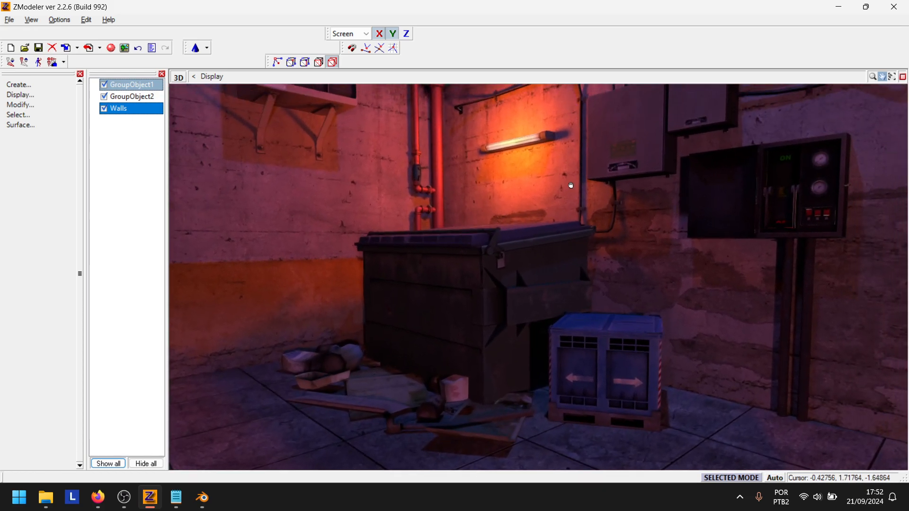
{"action": "scroll", "coordinate": [571, 185], "scroll_direction": "up", "scroll_amount": 1}
{"action": "scroll", "coordinate": [571, 185], "scroll_direction": "down", "scroll_amount": 5}
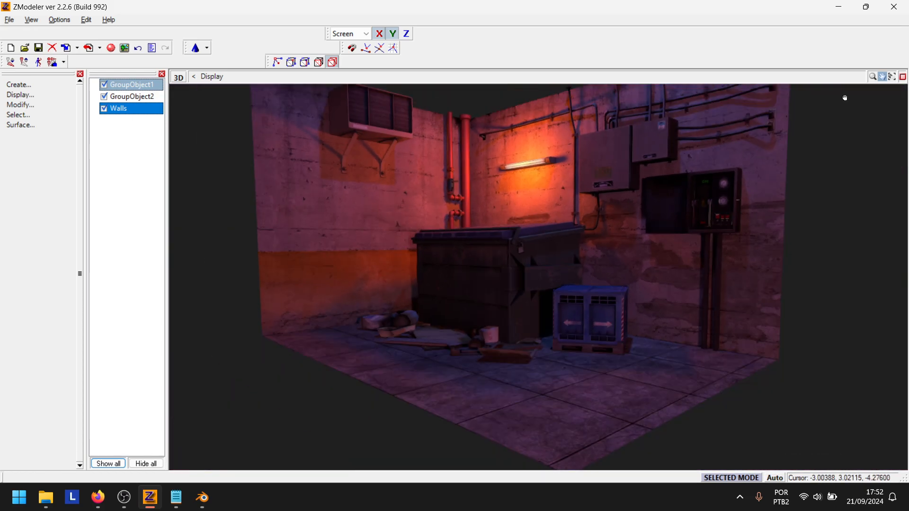
{"action": "left_click", "coordinate": [883, 78]}
{"action": "middle_click_drag", "start_coordinate": [638, 204], "coordinate": [600, 233]}
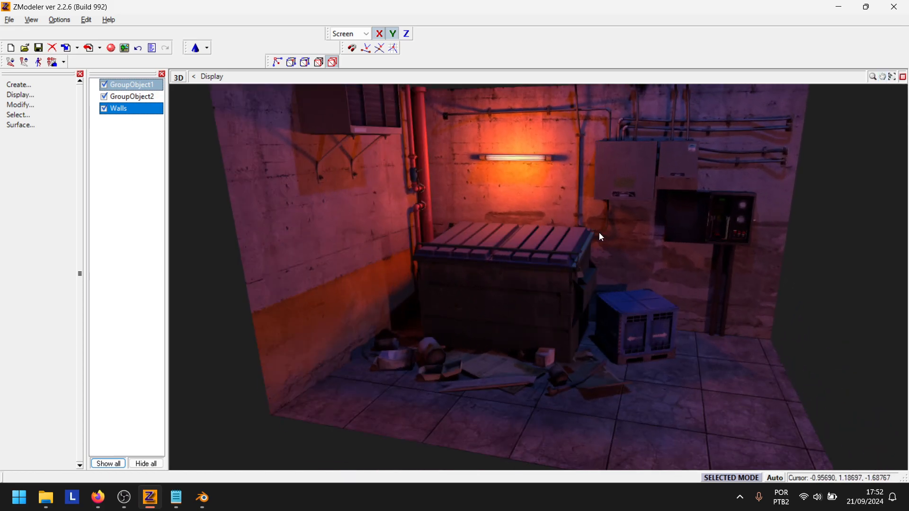
{"action": "scroll", "coordinate": [598, 232], "scroll_direction": "up", "scroll_amount": 2}
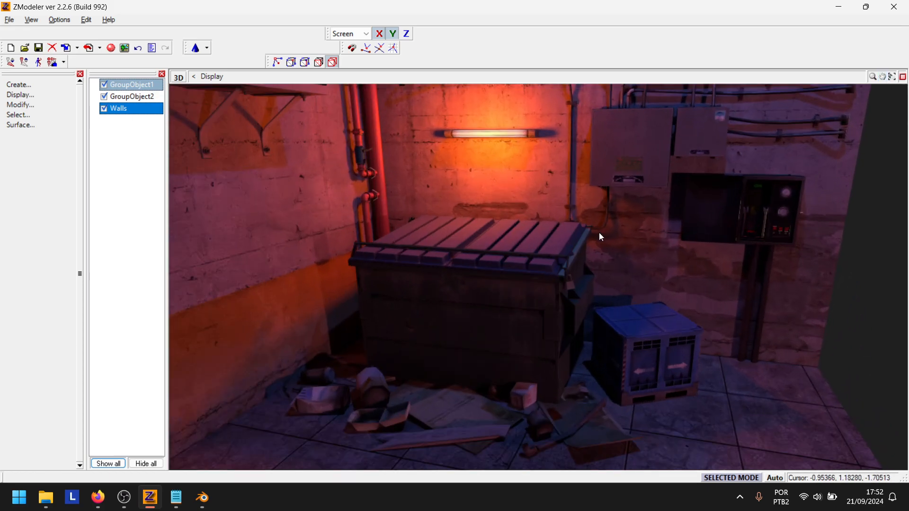
{"action": "scroll", "coordinate": [598, 232], "scroll_direction": "down", "scroll_amount": 1}
{"action": "scroll", "coordinate": [599, 235], "scroll_direction": "down", "scroll_amount": 1}
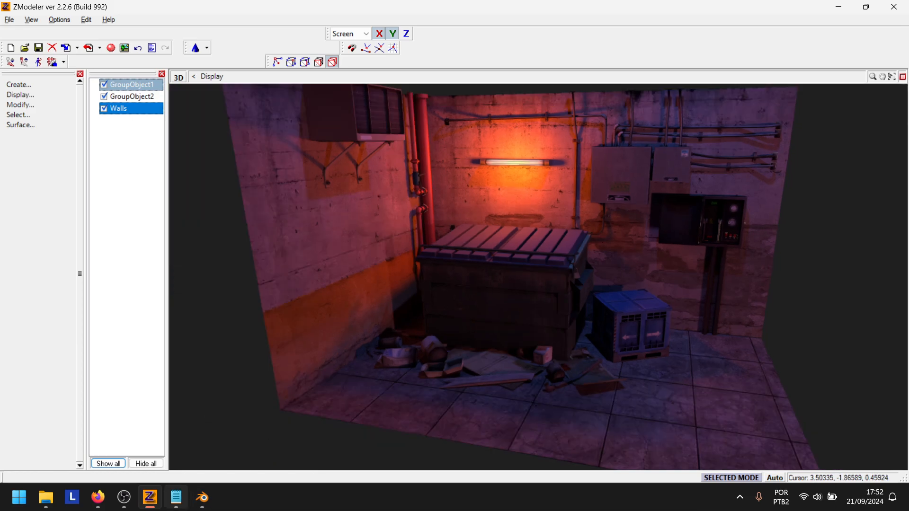